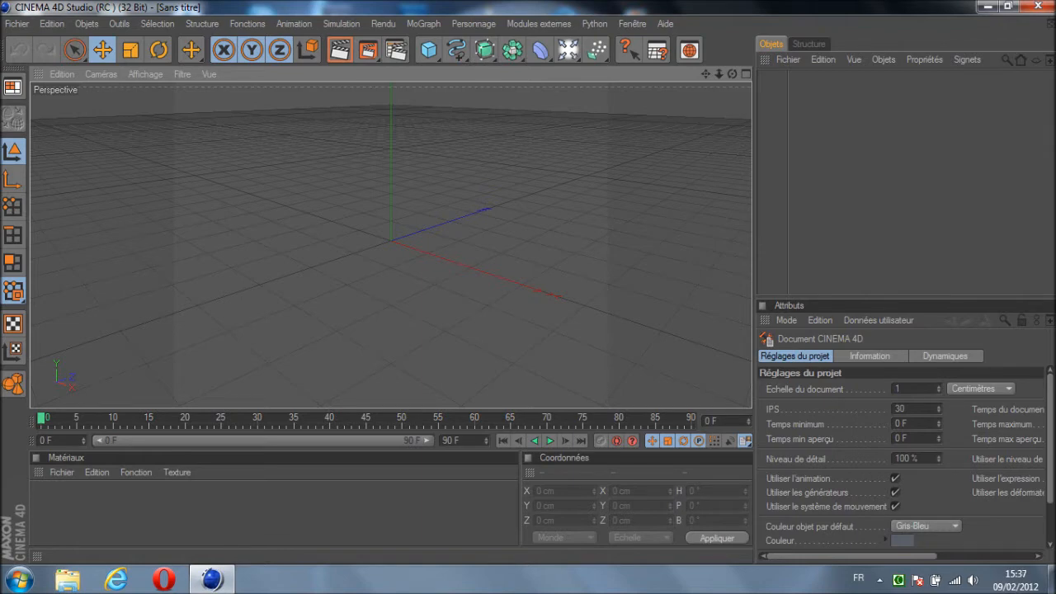
Set the render output to the HDV/HDTV 720 29.97 preset and its frame range to all frames (Toutes les images)
left_click_drag(733, 74, 529, 282)
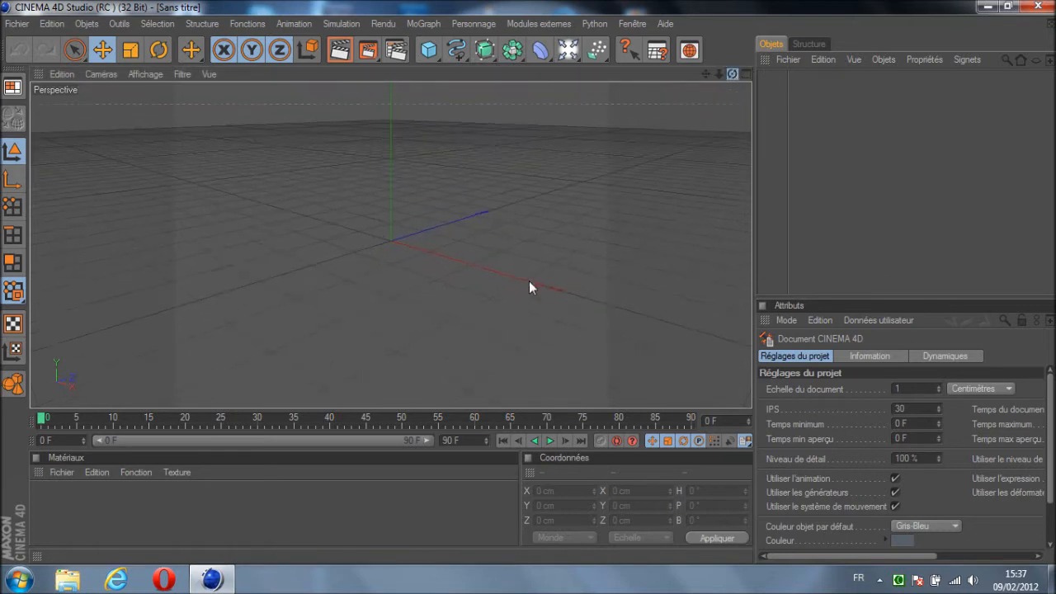
left_click(396, 52)
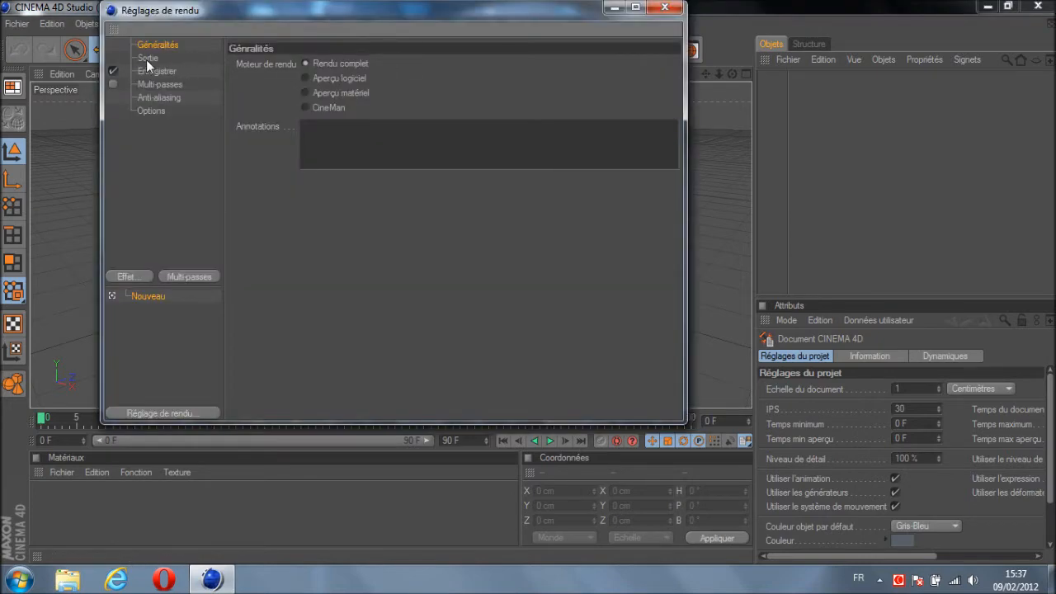
left_click(147, 57)
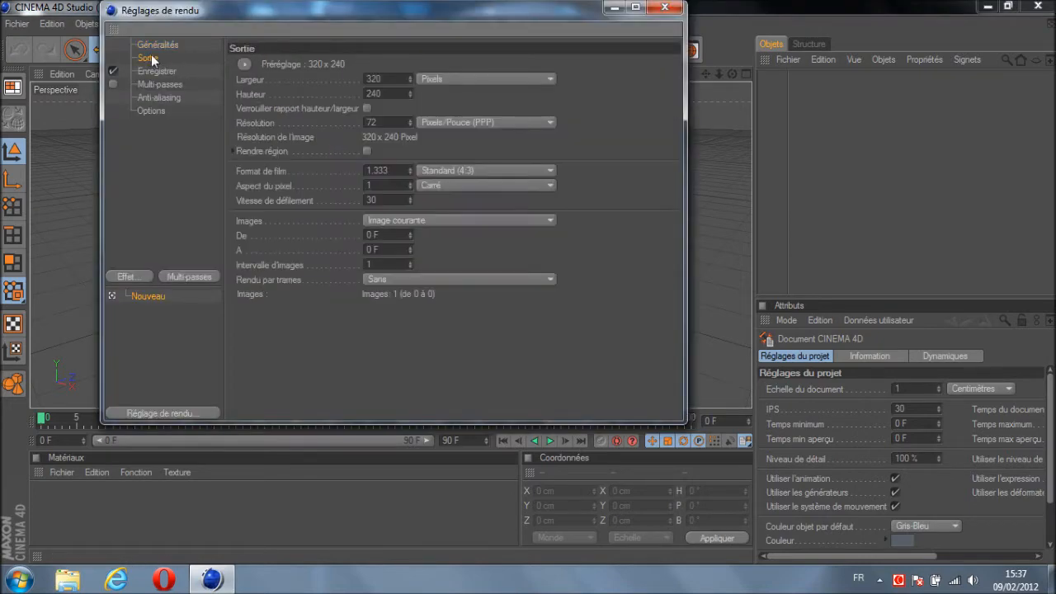
left_click(244, 63)
mouse_move(257, 109)
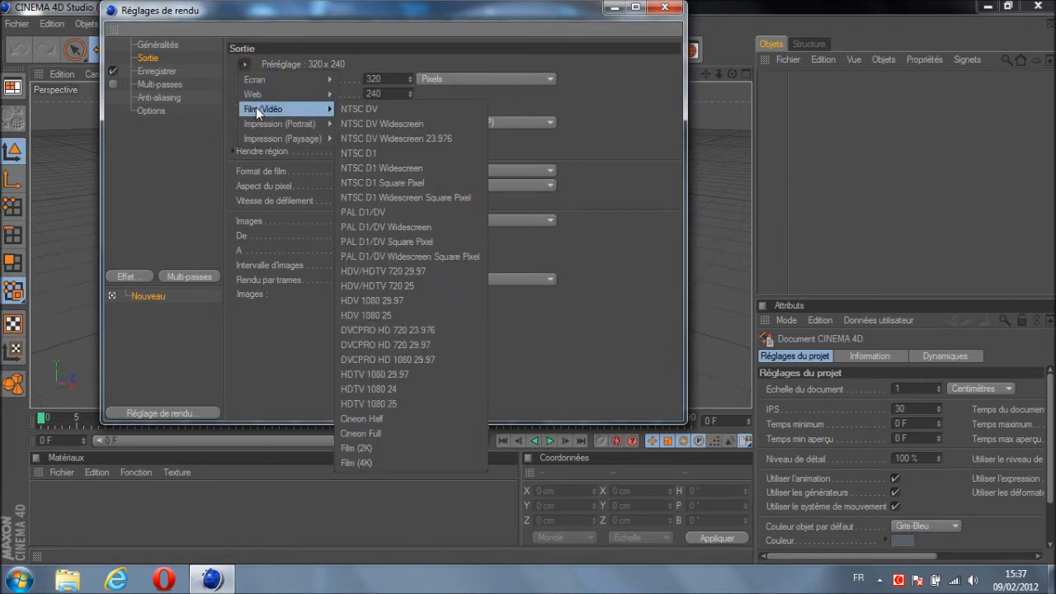
left_click(420, 271)
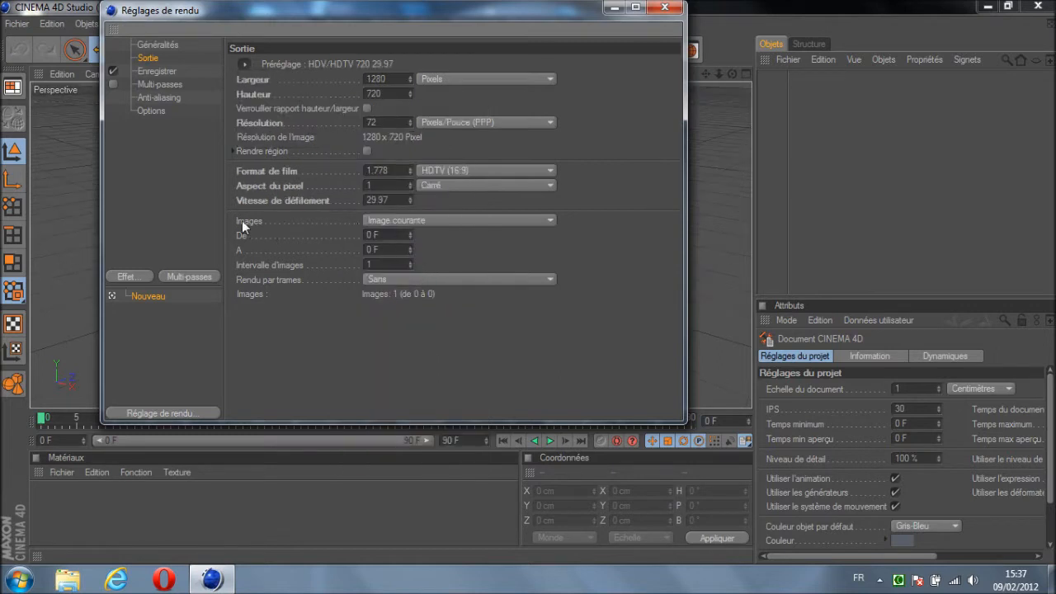
left_click(414, 229)
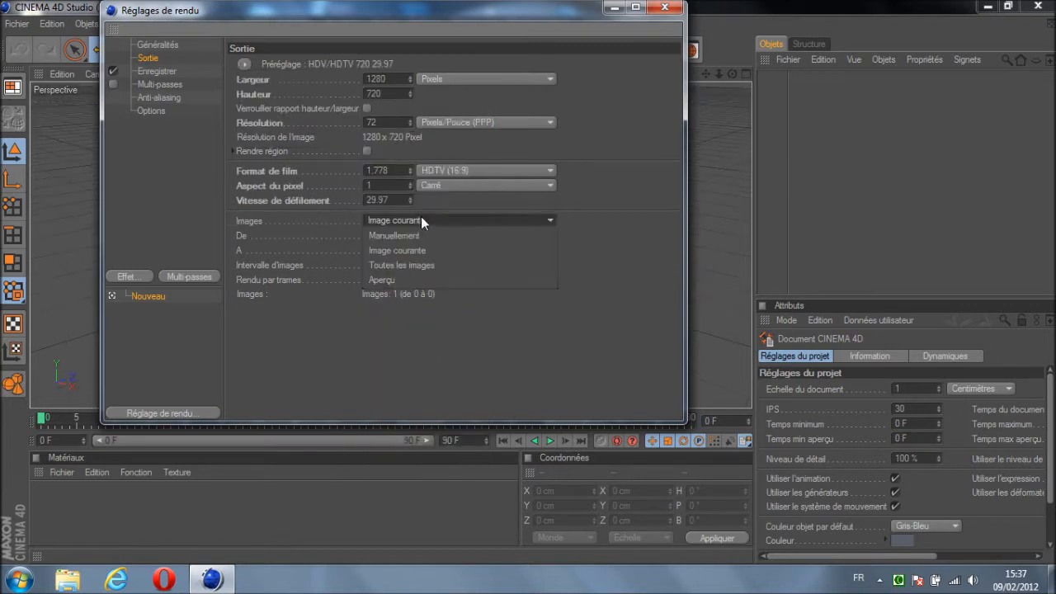
left_click(417, 265)
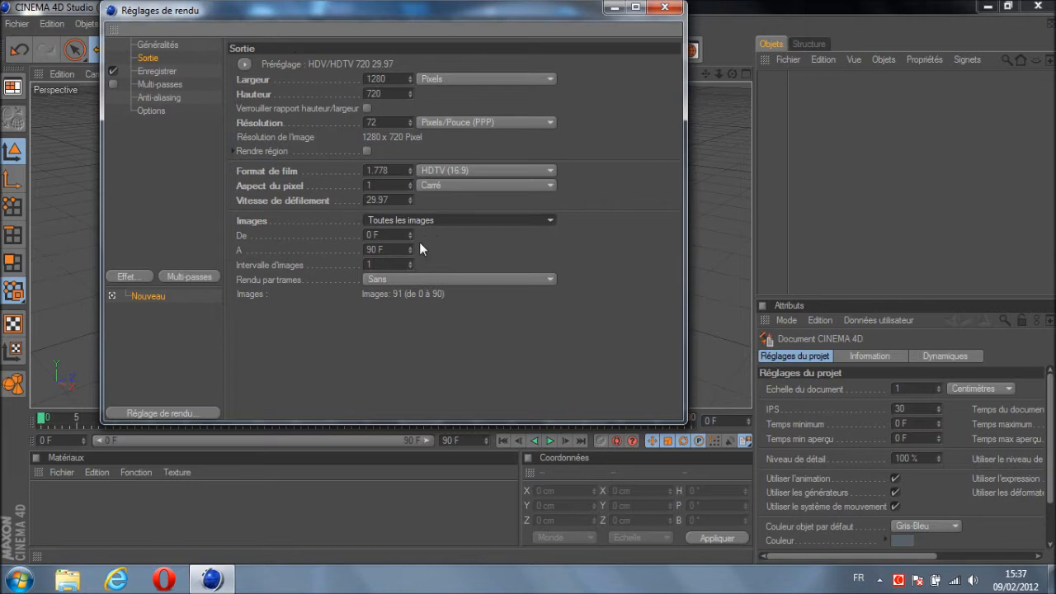
Set the render to save to the desktop under the name tutorial in Film QuickTime format
left_click(160, 71)
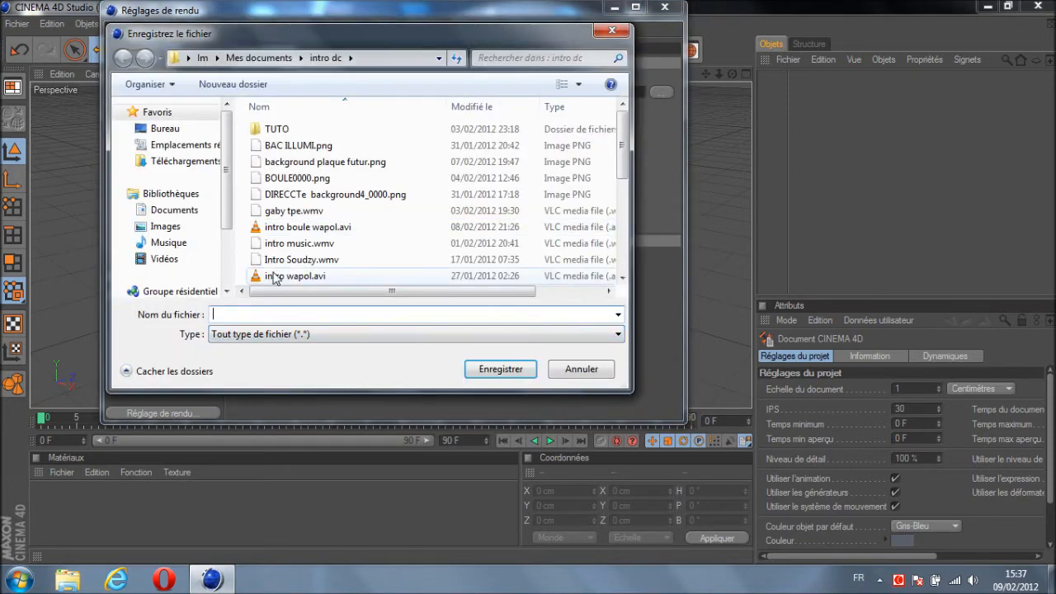
left_click(164, 130)
left_click(252, 312)
type("tu")
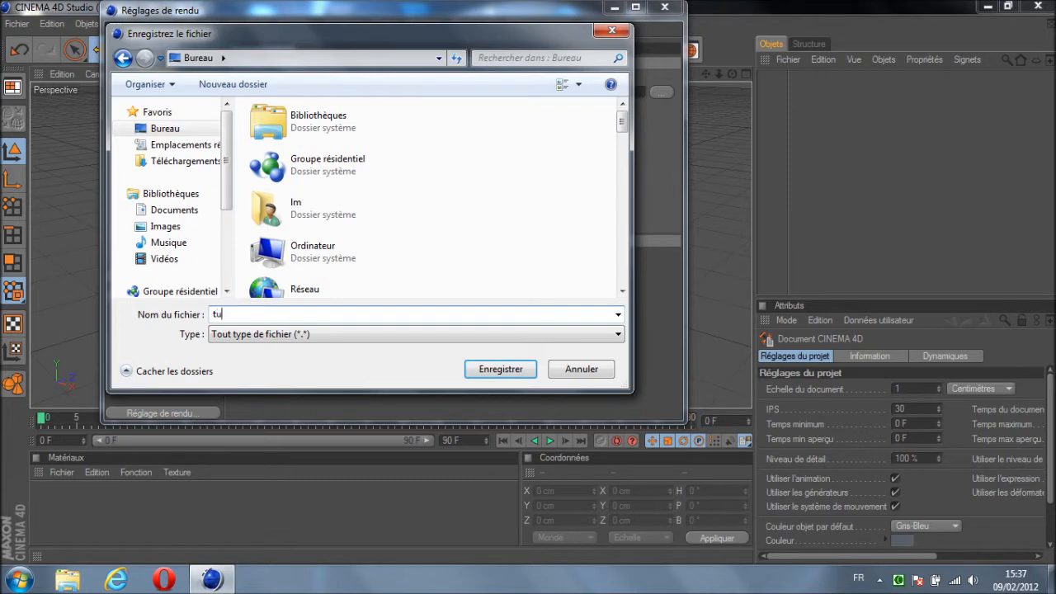
type("torial")
key("Return")
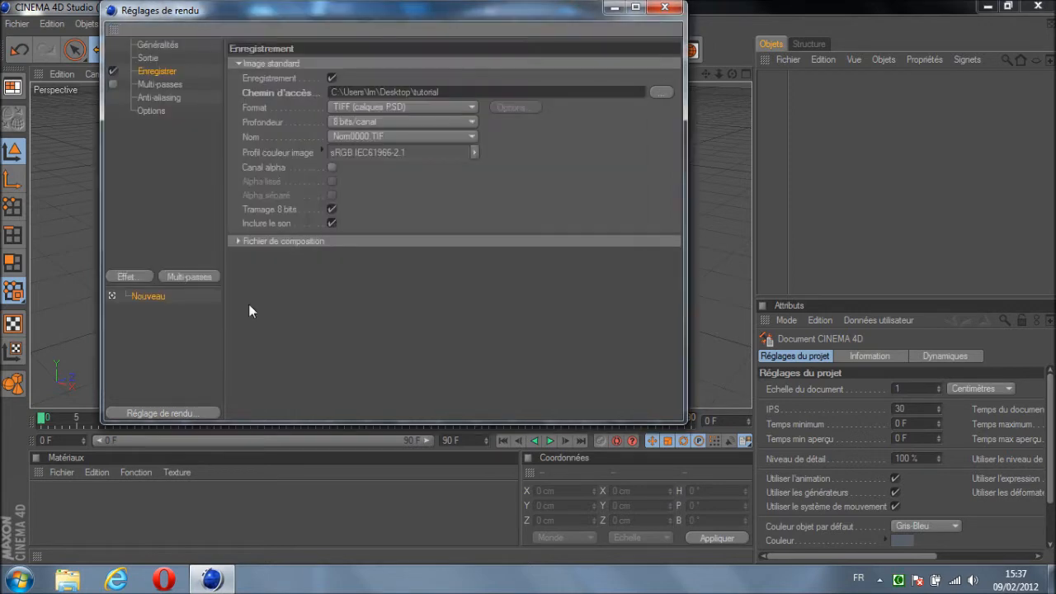
left_click(402, 107)
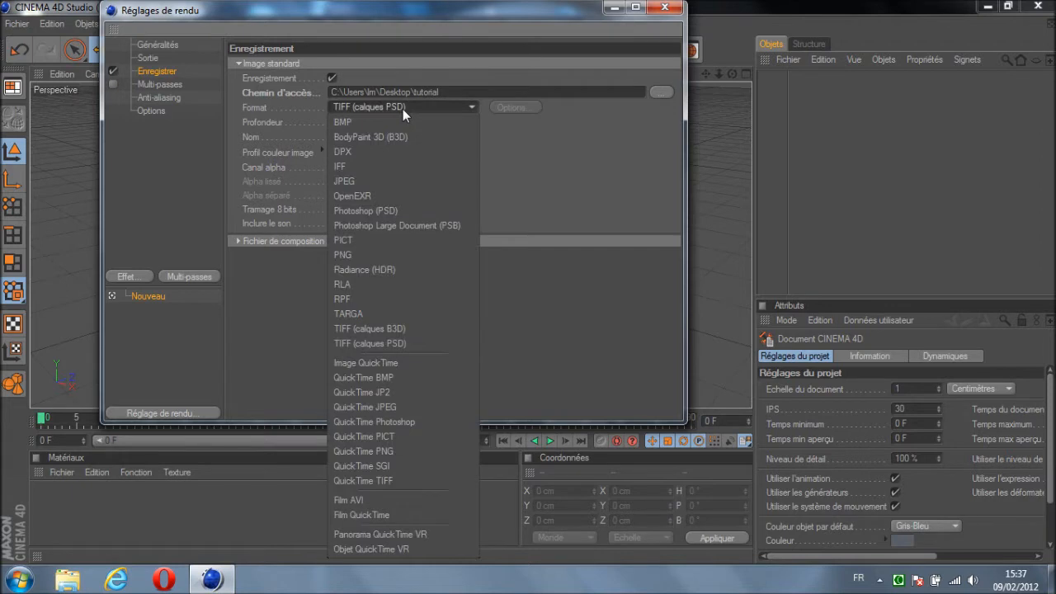
left_click(389, 516)
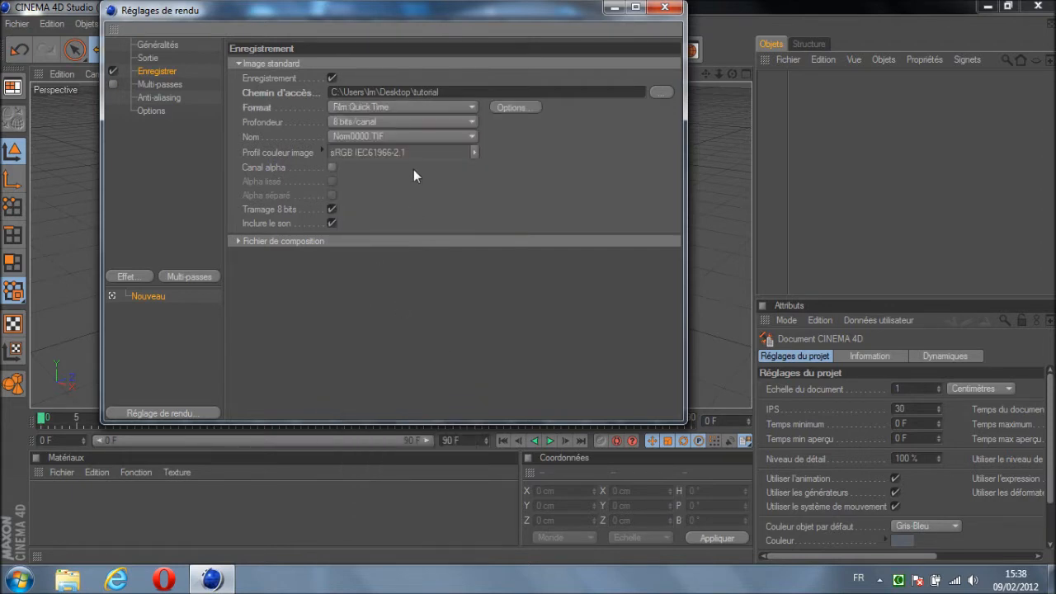
Review the available anti-aliasing modes in the render settings, then close the settings
left_click(154, 98)
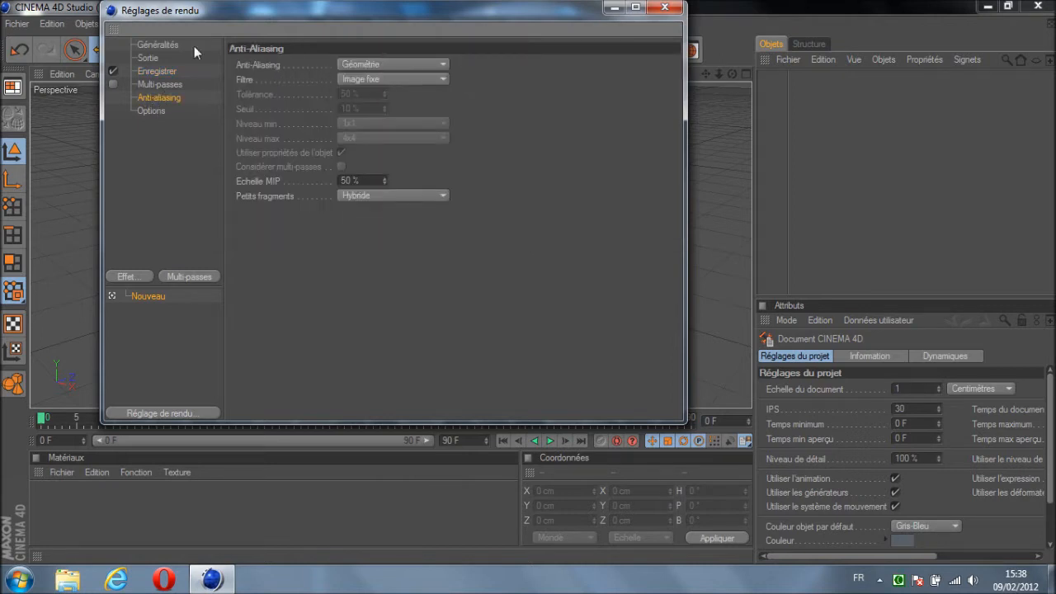
left_click(355, 62)
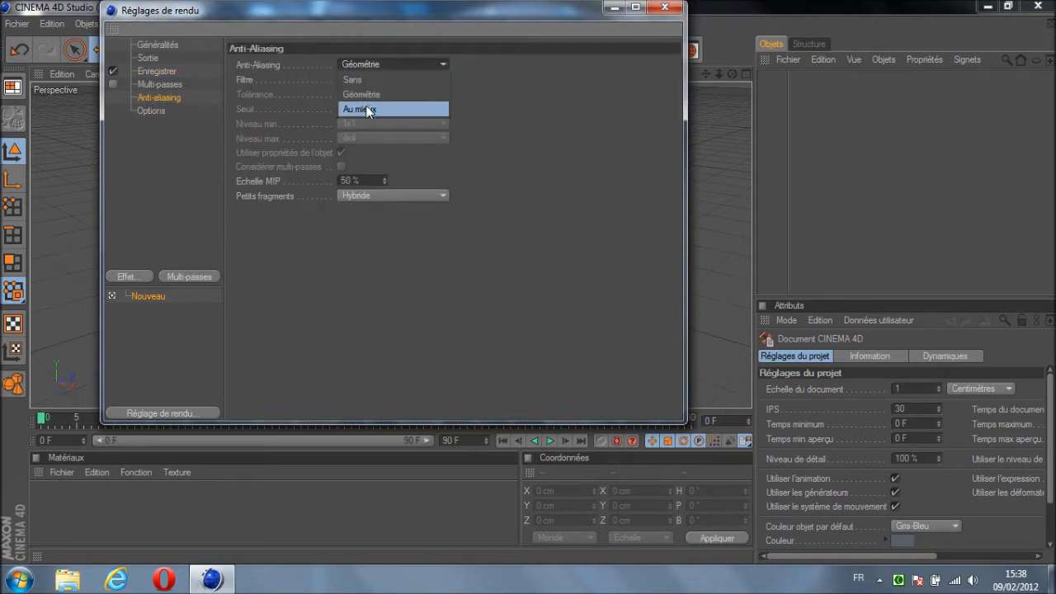
left_click(379, 68)
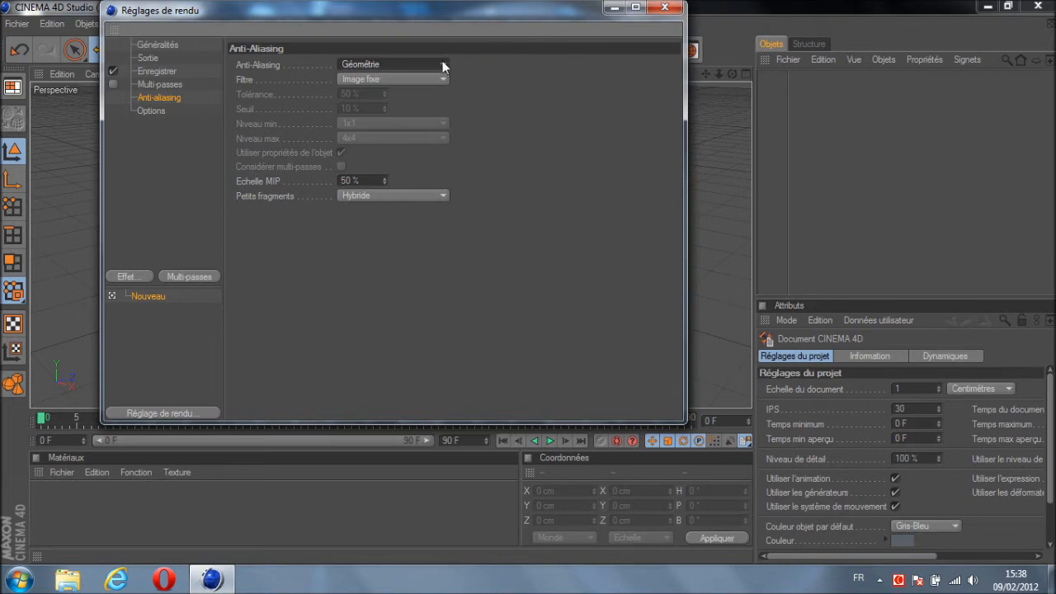
left_click(665, 9)
Add a cube primitive and scale it uniformly to about 338 cm per side
left_click_drag(731, 75, 529, 291)
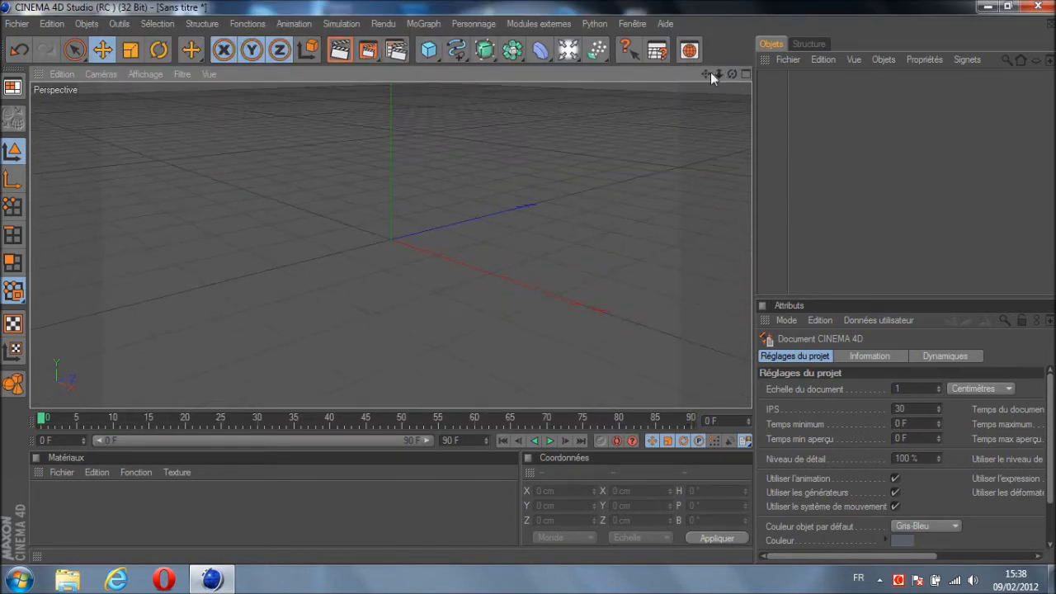
left_click(434, 51)
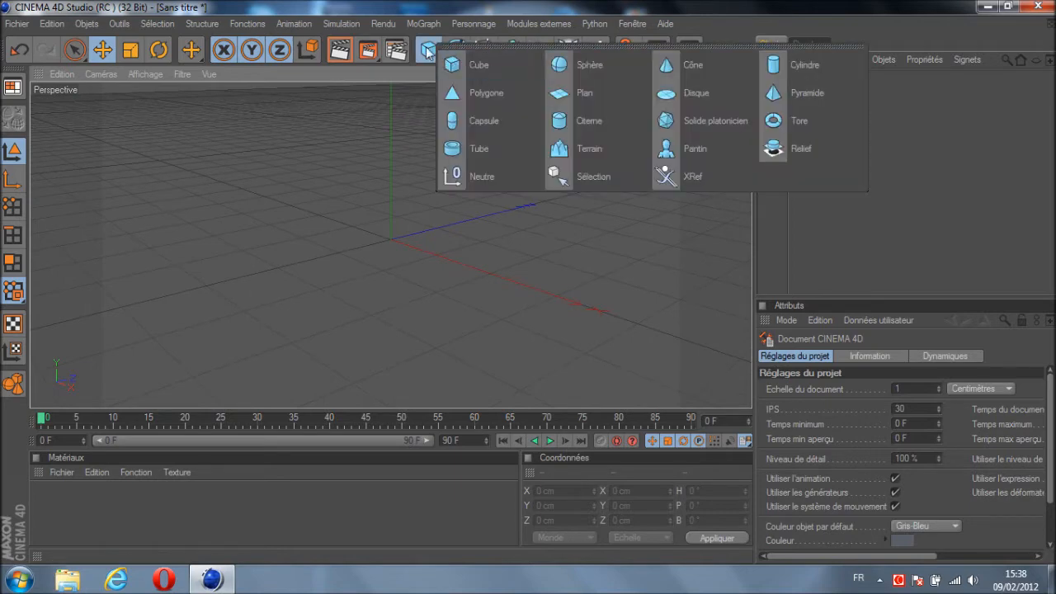
left_click(488, 69)
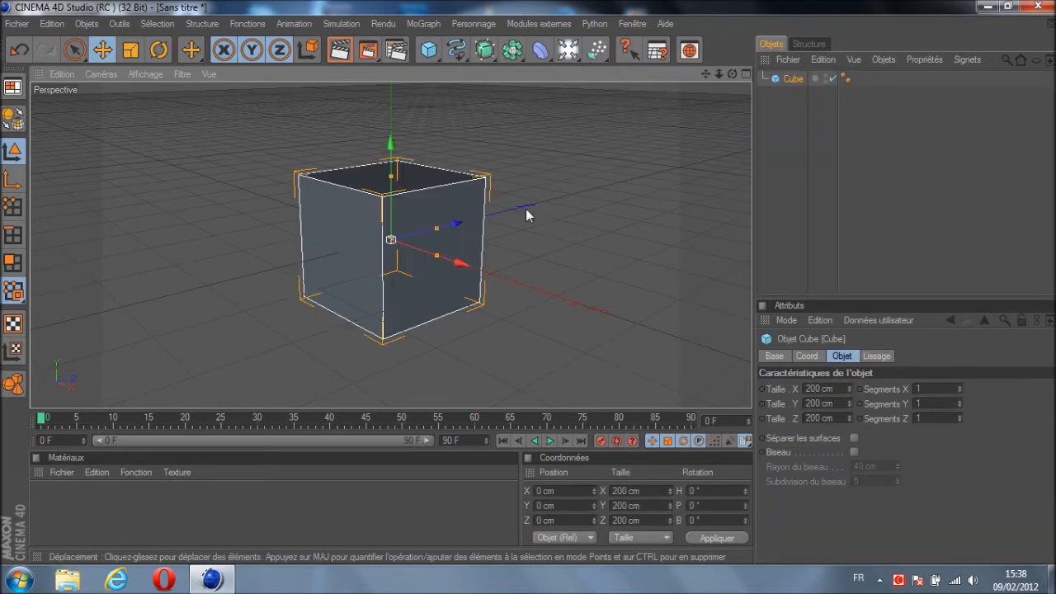
left_click_drag(732, 74, 532, 74)
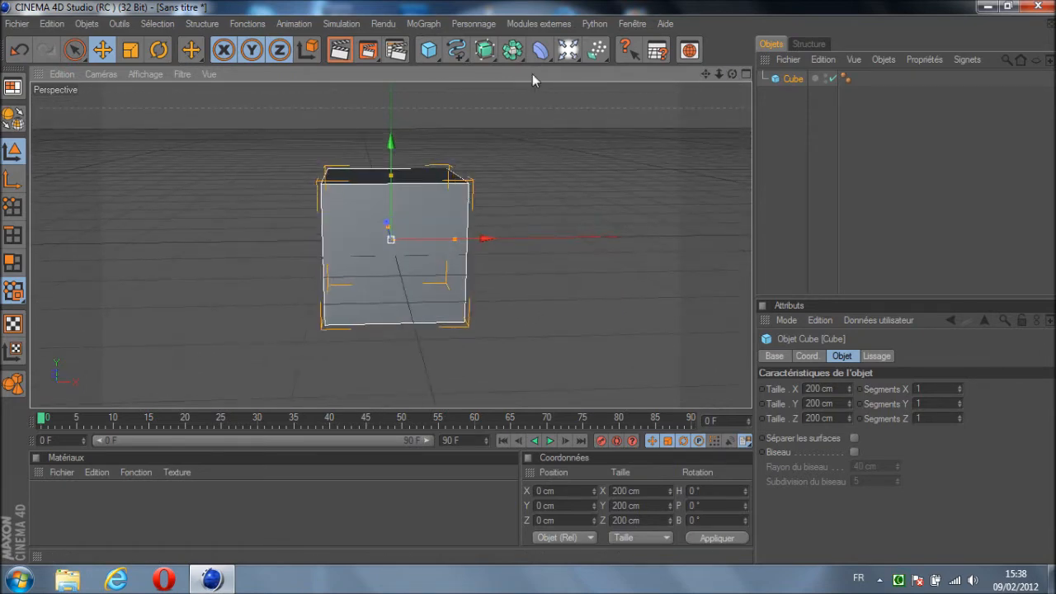
left_click(130, 51)
left_click_drag(452, 240, 529, 282)
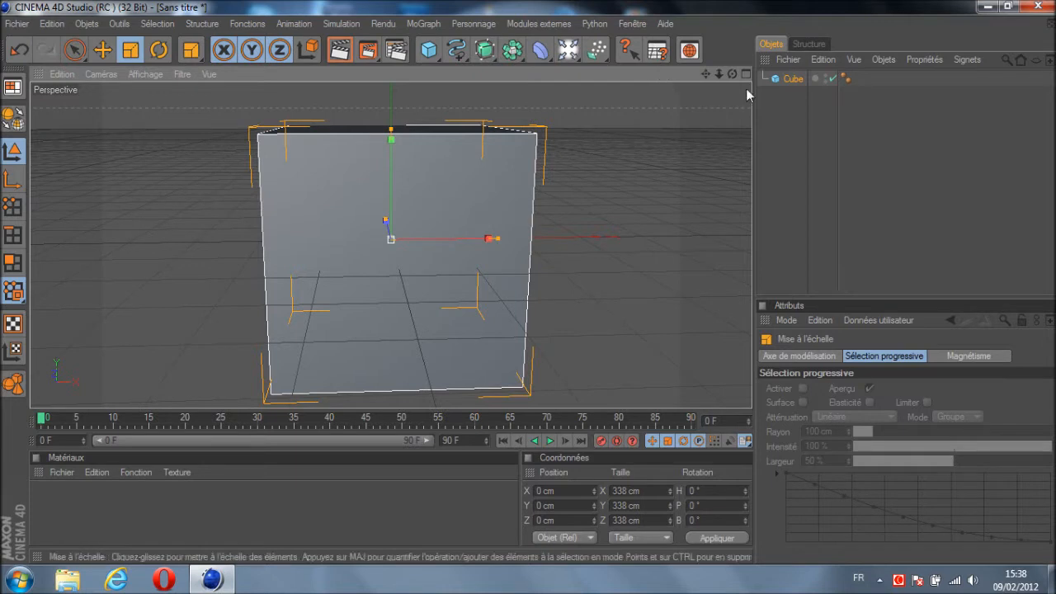
Convert the cube into an editable polygon object
double_click(794, 79)
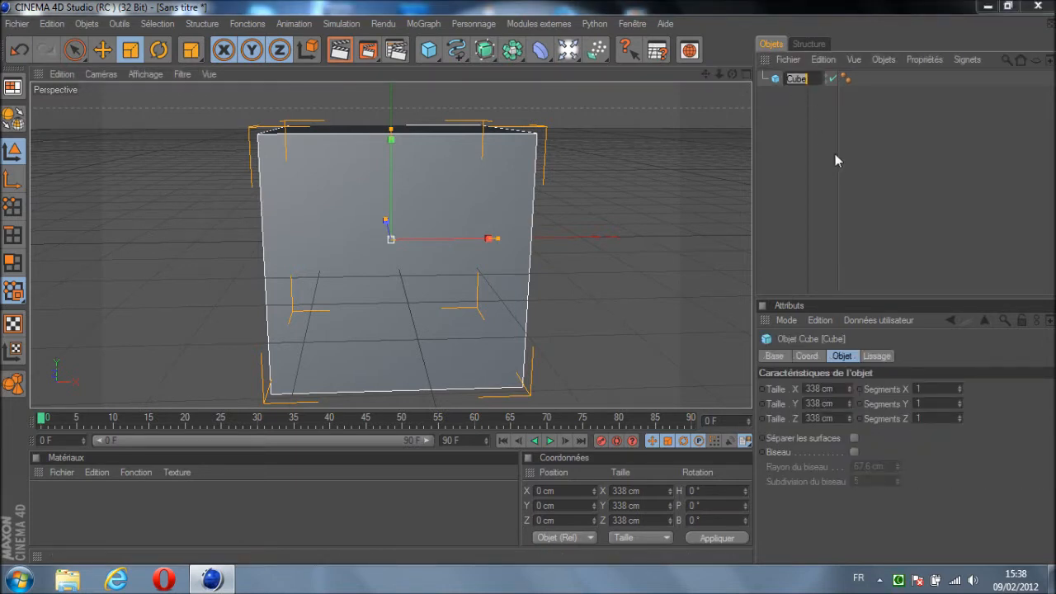
key("Return")
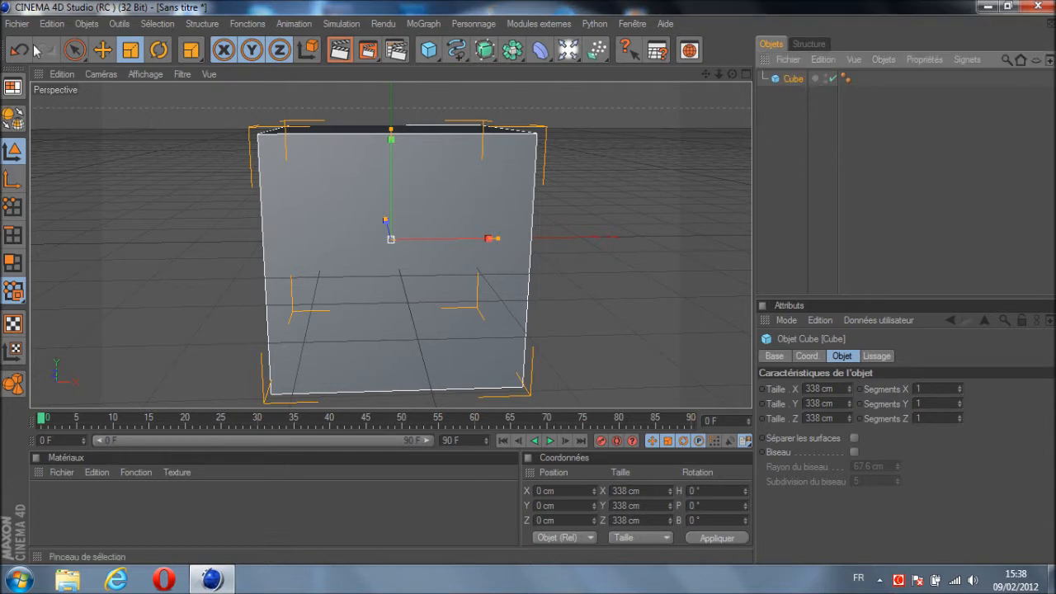
left_click(14, 120)
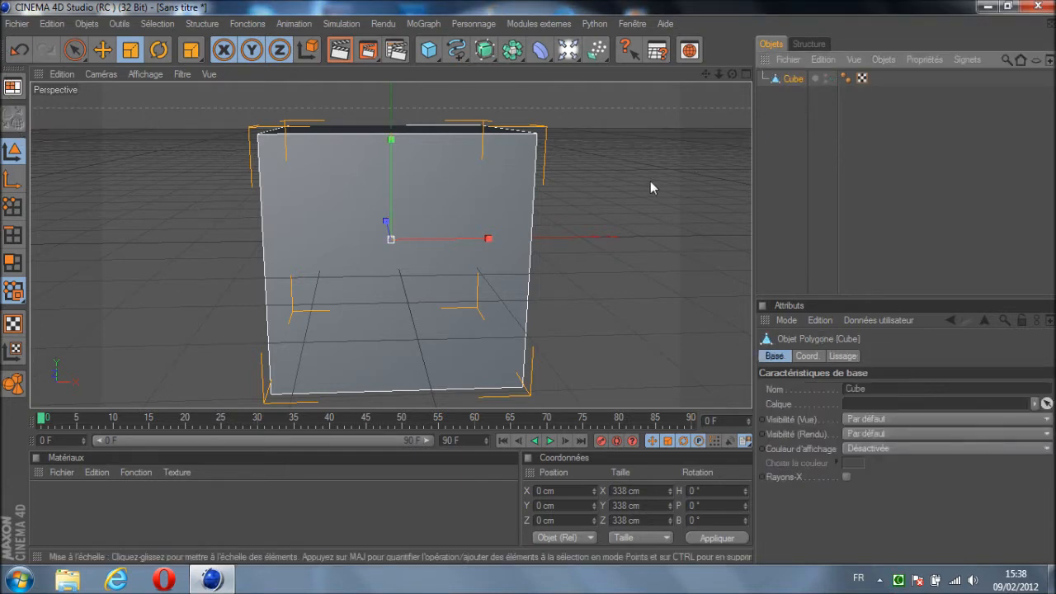
Stretch the cube along each axis to about 2017 cm in X, 871 cm in Y and 2170 cm in Z
left_click_drag(438, 244, 530, 283)
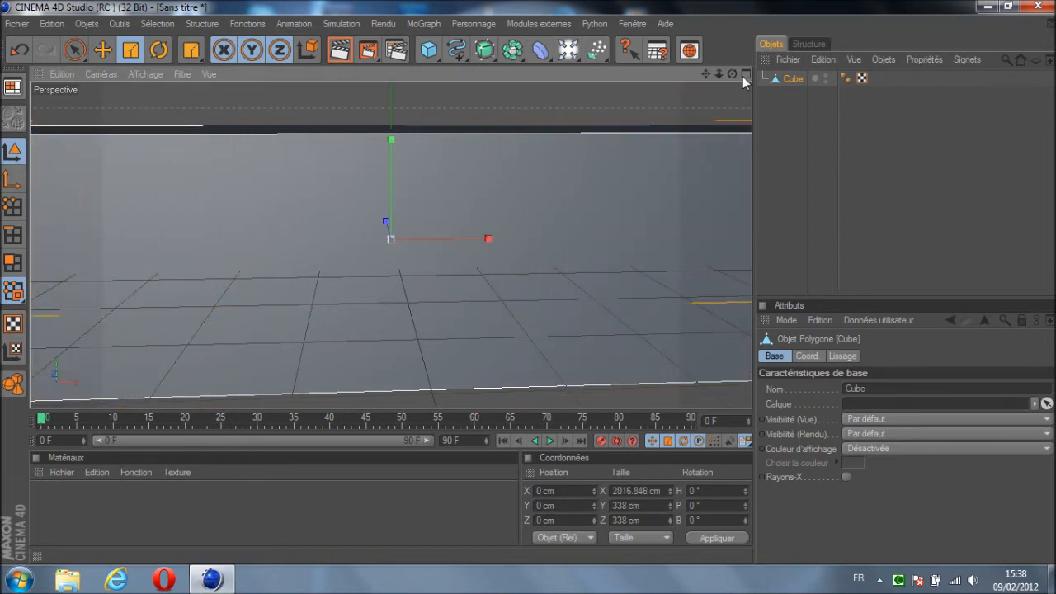
scroll(555, 121, "down", 6)
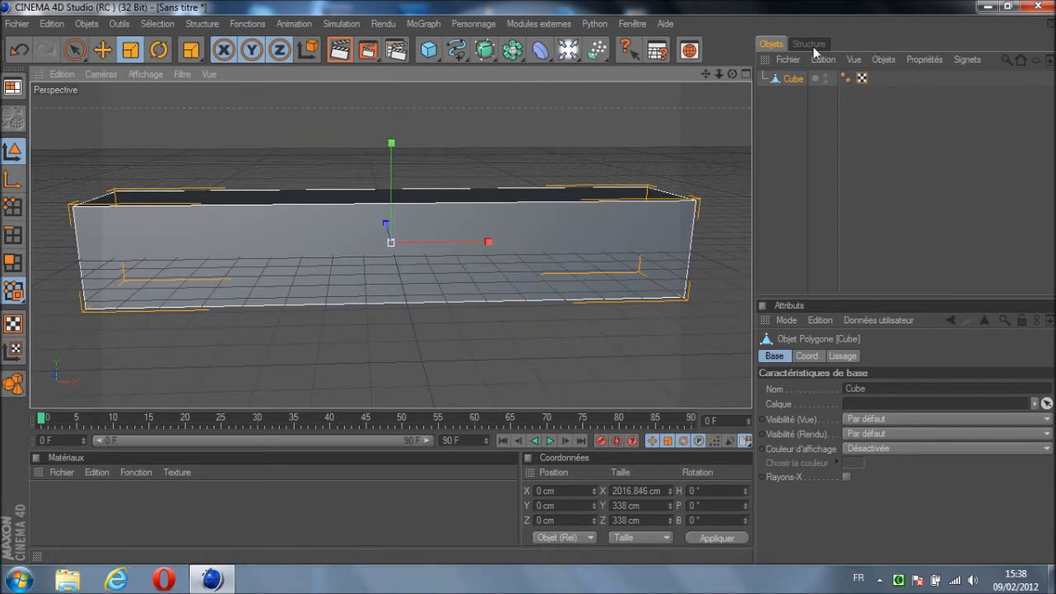
left_click_drag(734, 74, 699, 282)
left_click_drag(393, 171, 512, 249)
left_click_drag(733, 75, 528, 286)
left_click_drag(392, 157, 392, 125)
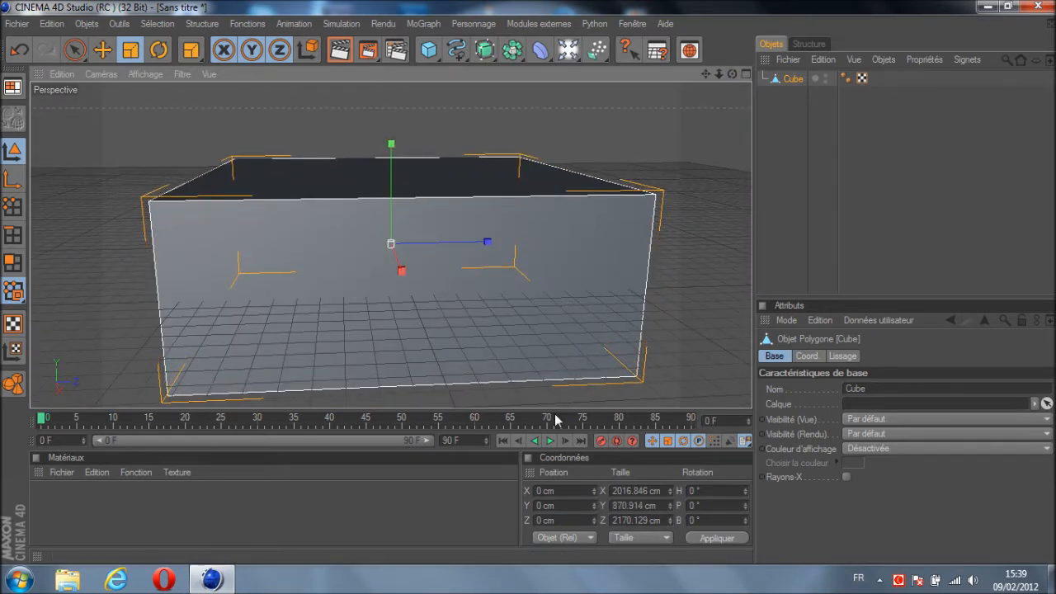
left_click(842, 357)
left_click(808, 356)
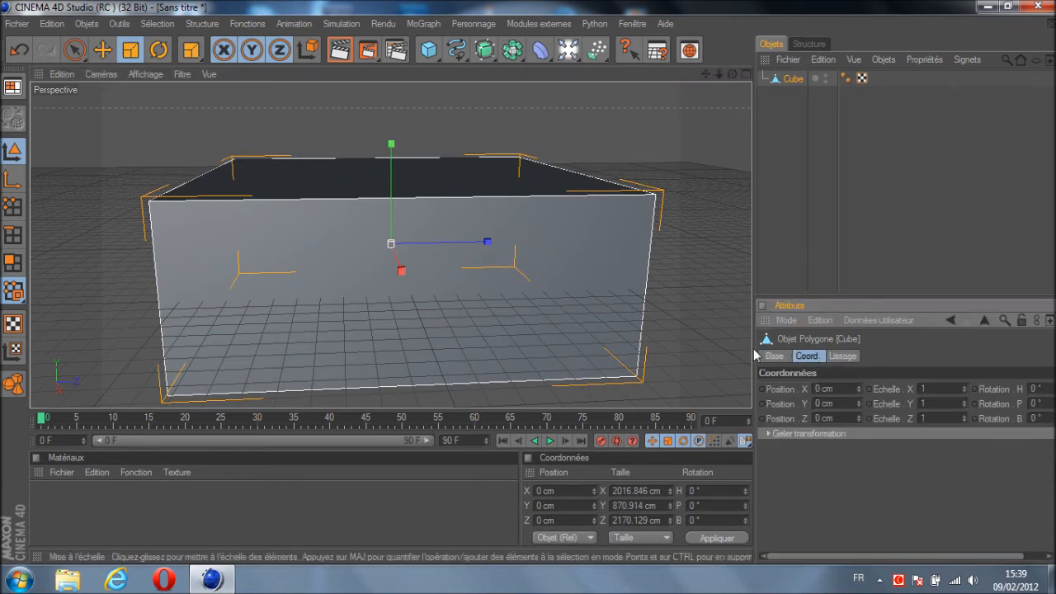
left_click(781, 358)
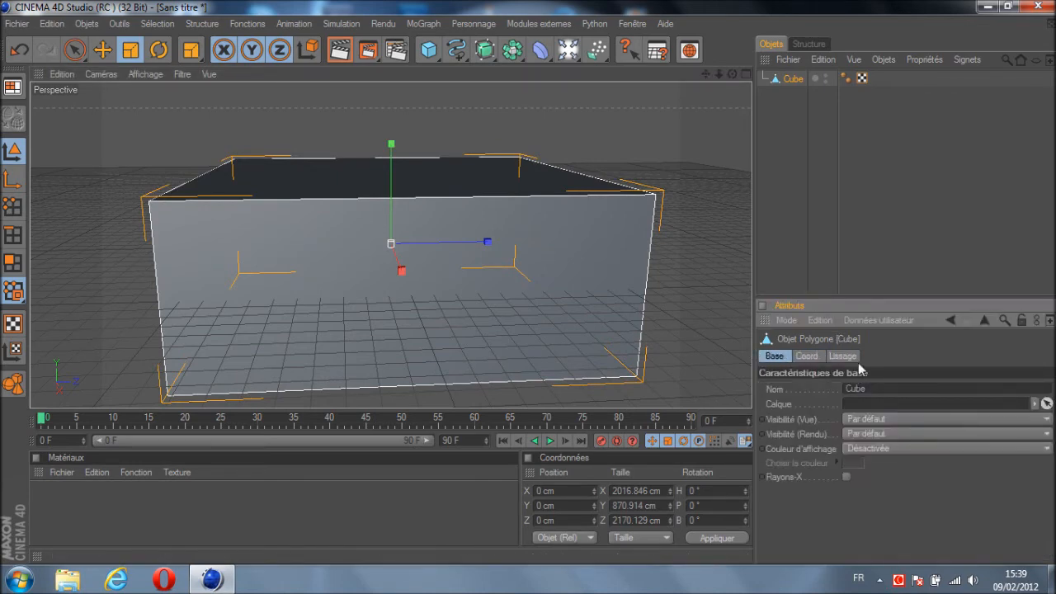
left_click(855, 360)
left_click(776, 356)
Raise the box to a Y position of about 428 cm so it sits near the grid floor, and deselect it
left_click_drag(732, 75, 530, 286)
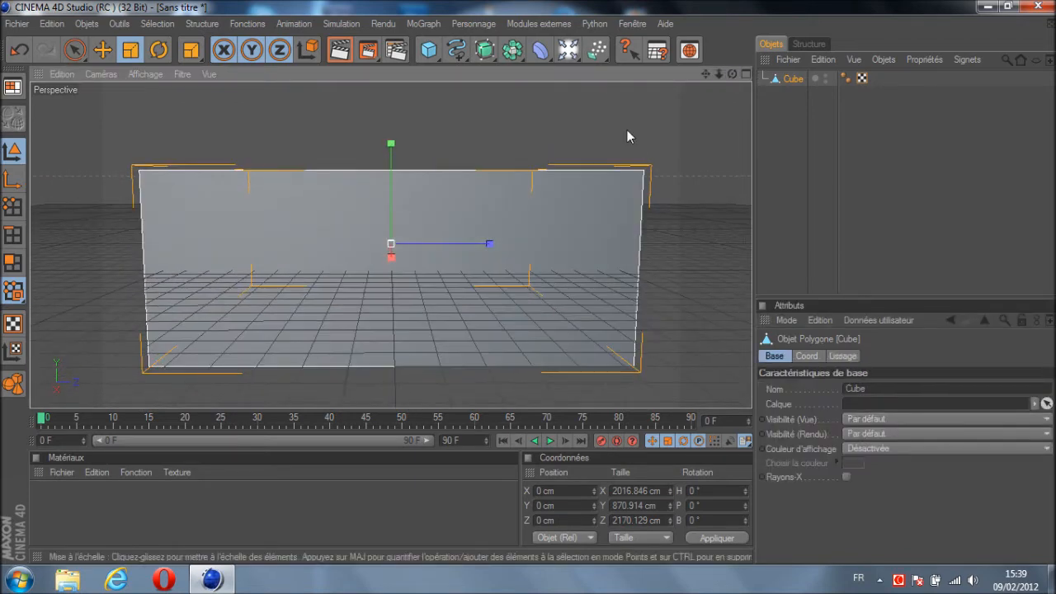
left_click(102, 50)
left_click_drag(400, 196, 411, 196)
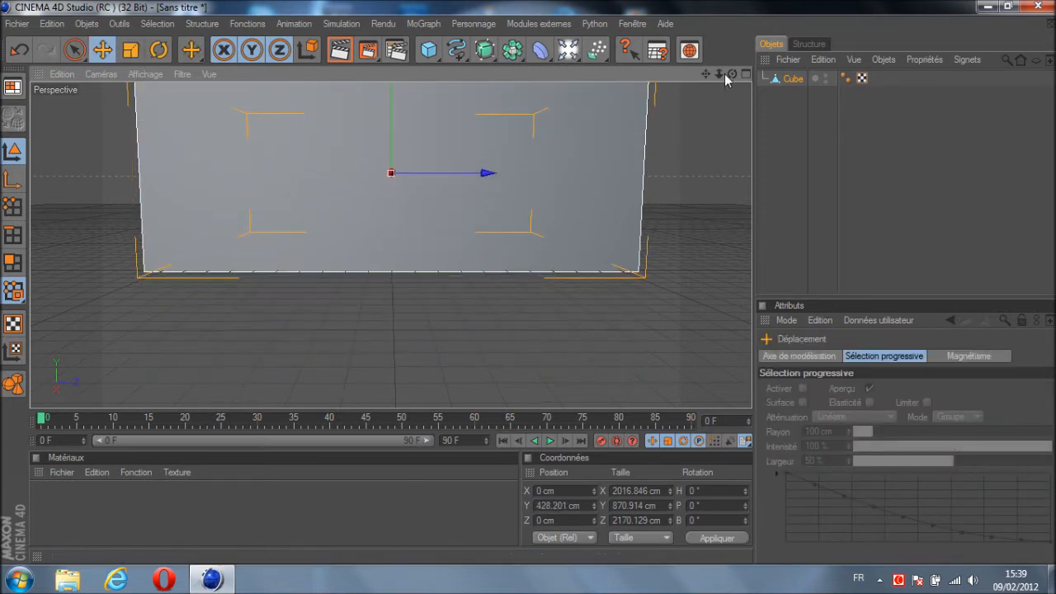
left_click_drag(706, 74, 524, 278)
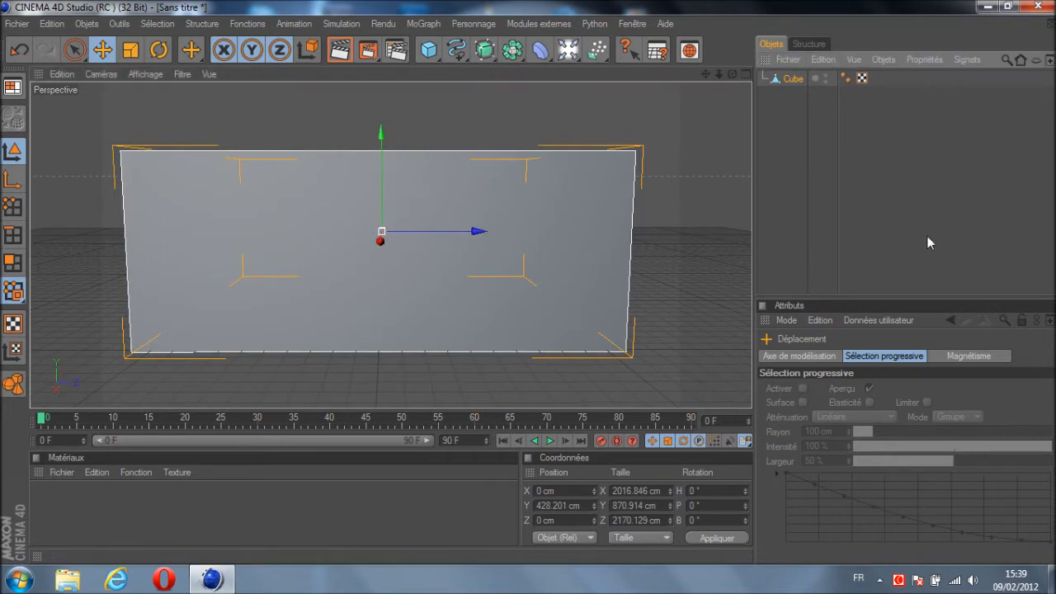
left_click(928, 236)
left_click_drag(732, 74, 529, 281)
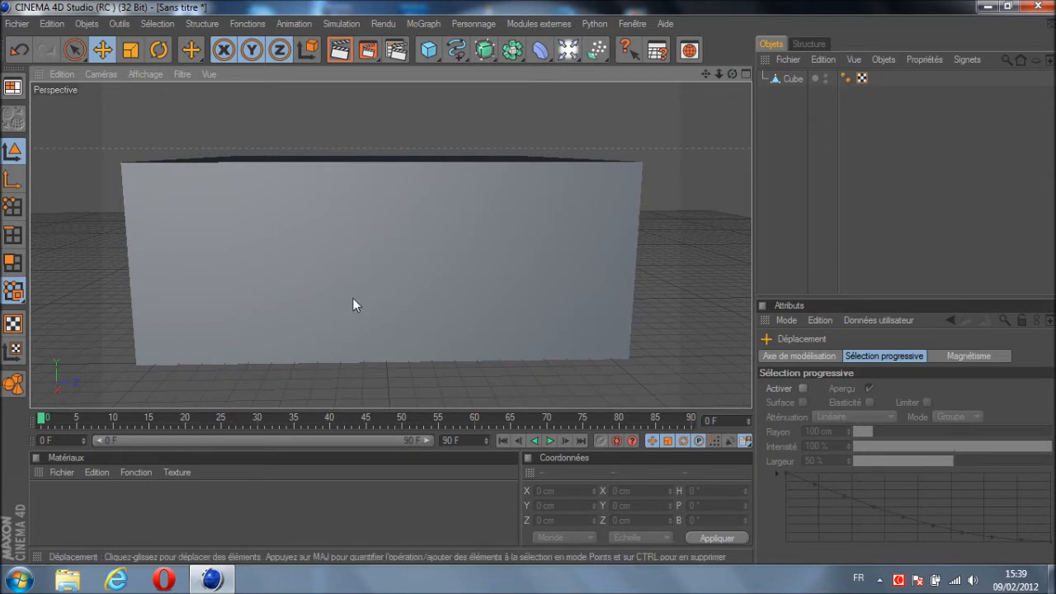
scroll(348, 298, "up", 5)
scroll(350, 299, "down", 5)
scroll(442, 256, "up", 4)
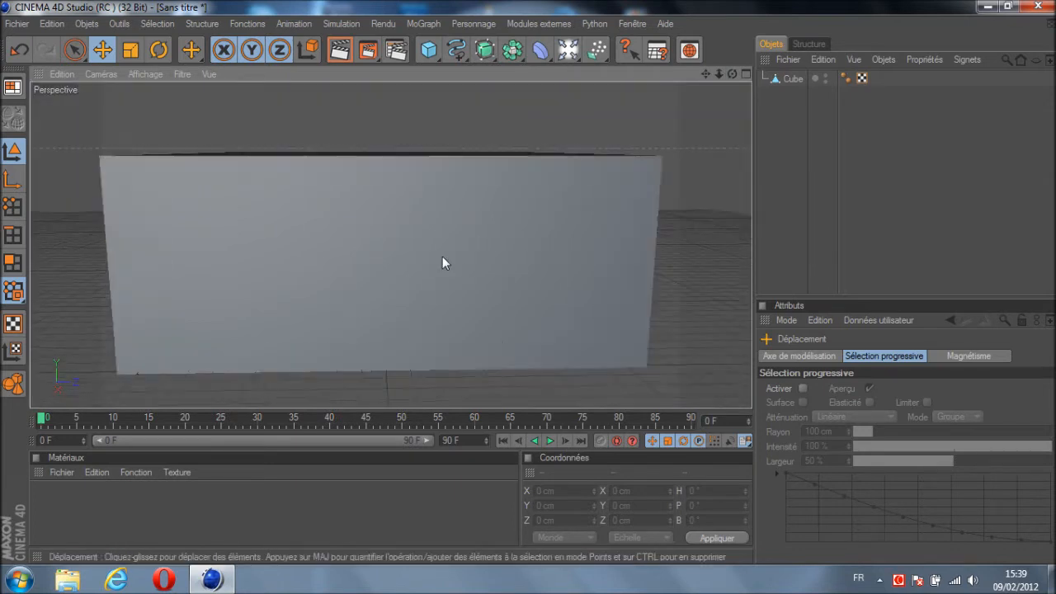
scroll(399, 270, "down", 3)
scroll(397, 277, "down", 3)
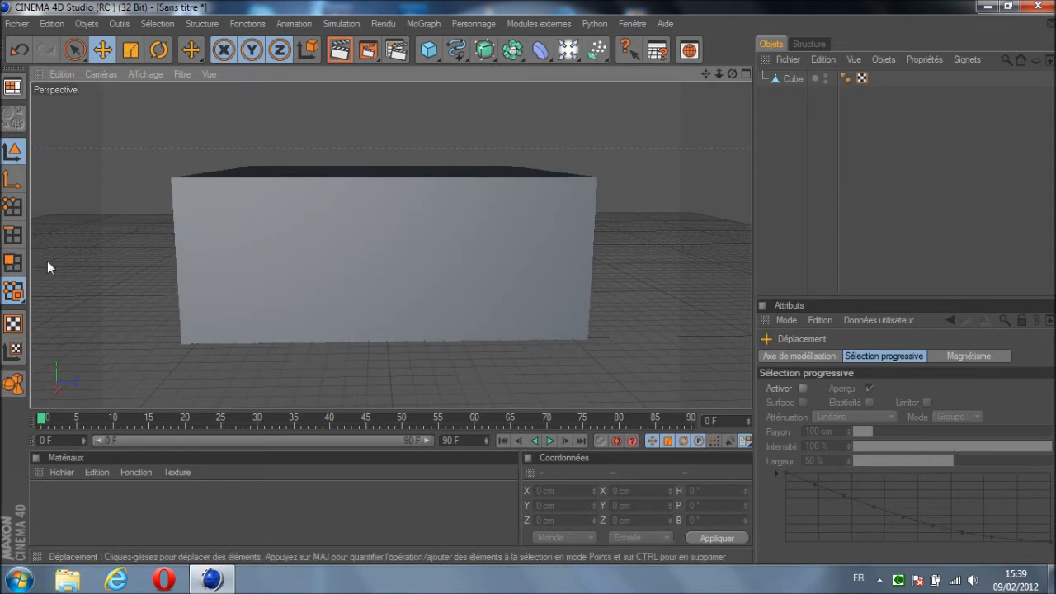
scroll(710, 88, "down", 2)
scroll(708, 103, "up", 3)
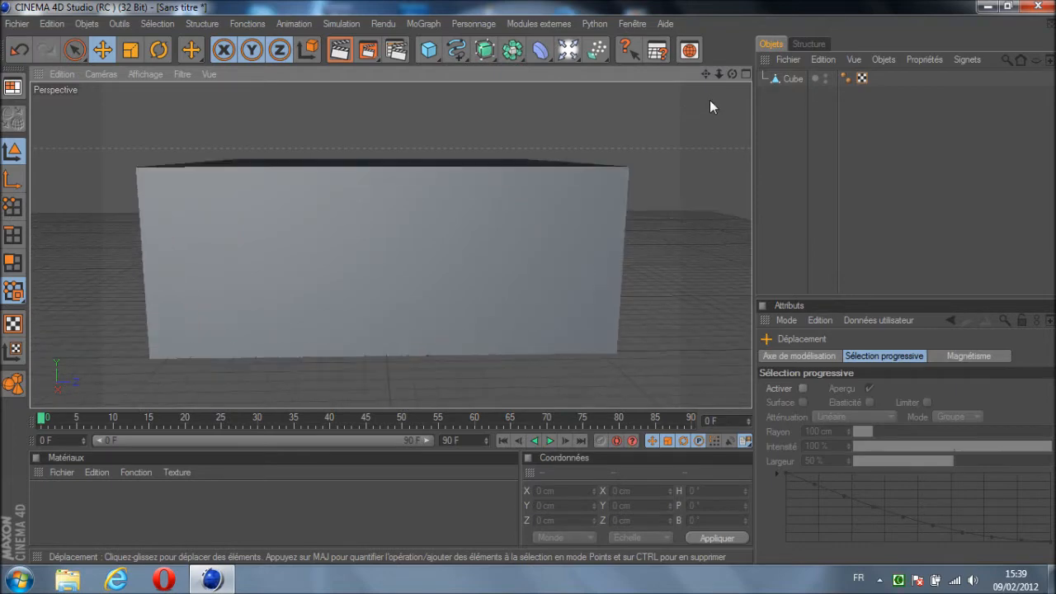
Switch to polygon editing and delete the bottom face of the box
left_click_drag(733, 75, 529, 281)
left_click(12, 262)
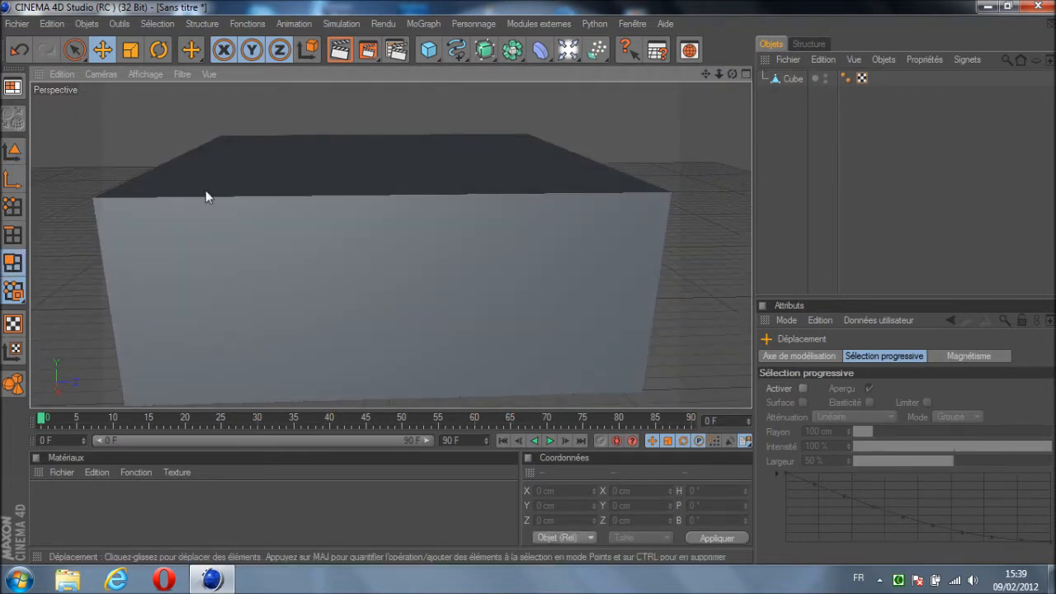
left_click(341, 168)
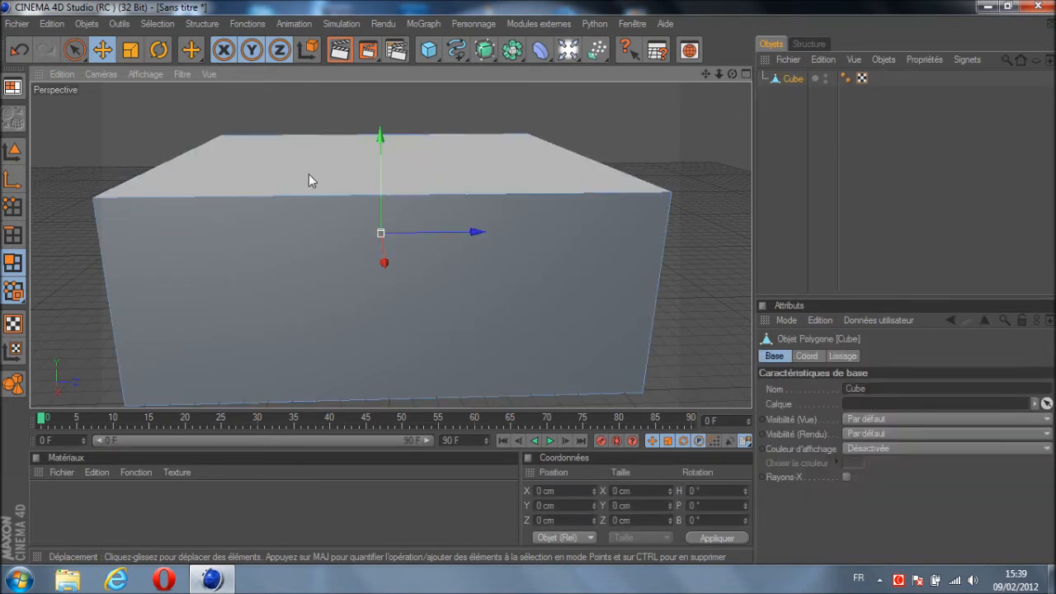
left_click_drag(735, 76, 529, 281)
left_click(458, 298)
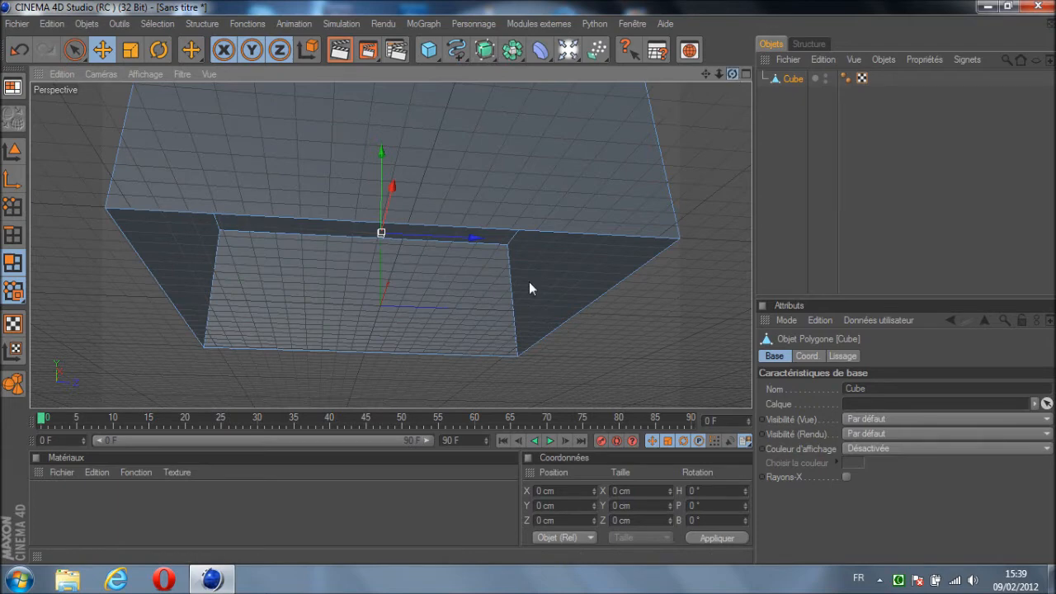
Delete the top face of the box so only the four side walls are left
mouse_move(529, 281)
left_mouse_down()
mouse_move(533, 270)
mouse_move(508, 292)
mouse_move(545, 284)
mouse_move(521, 277)
mouse_move(511, 284)
mouse_move(620, 280)
mouse_move(501, 301)
mouse_move(529, 280)
left_mouse_up()
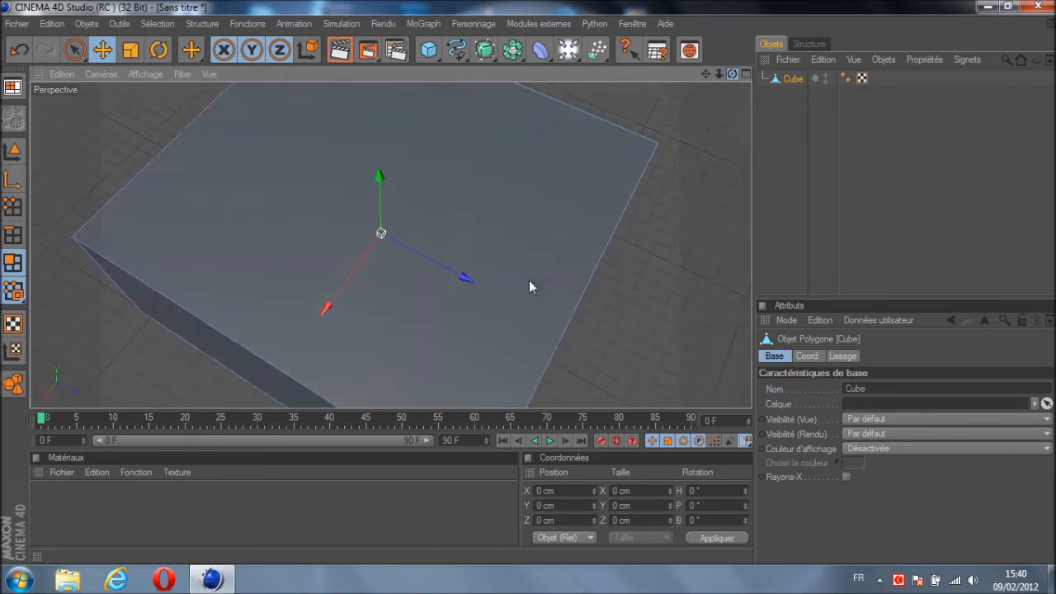
left_click(467, 216)
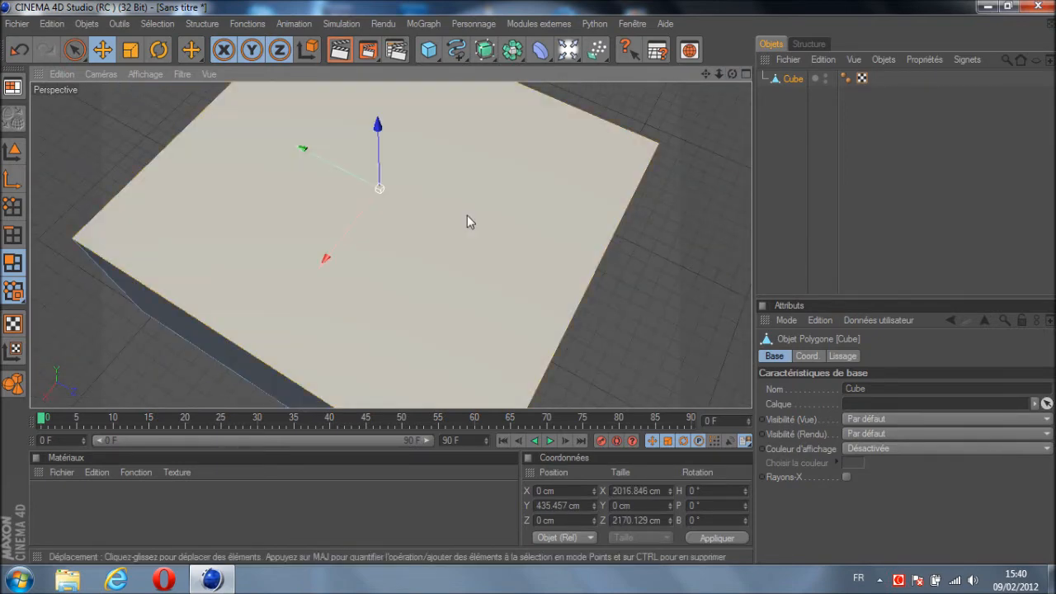
key("Delete")
Try to scale the open box along its X and Z axes
left_click_drag(732, 72, 172, 183)
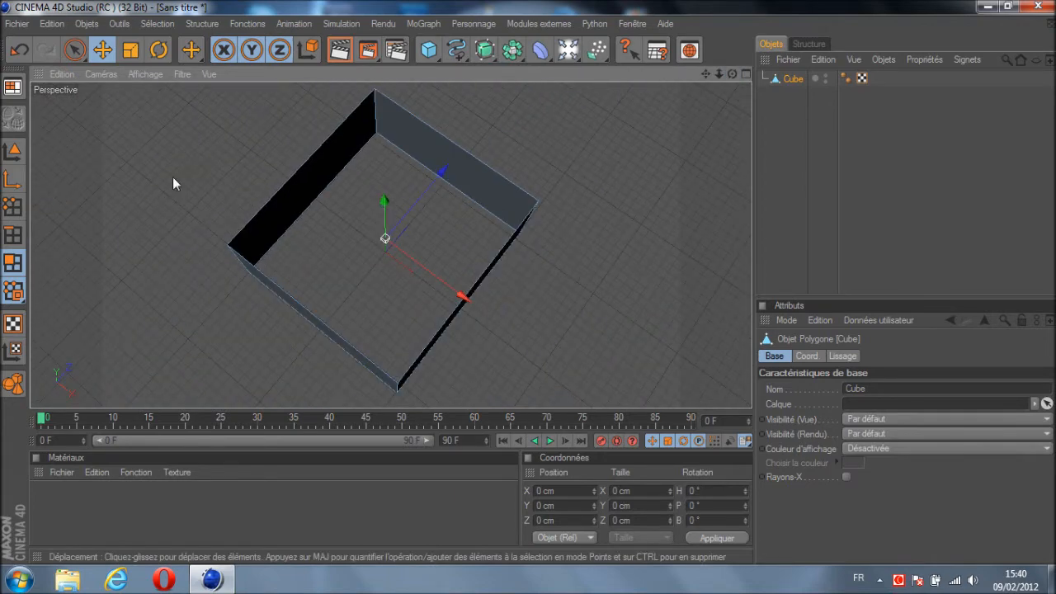
left_click(131, 49)
left_click_drag(429, 279, 518, 272)
left_click_drag(429, 186, 566, 264)
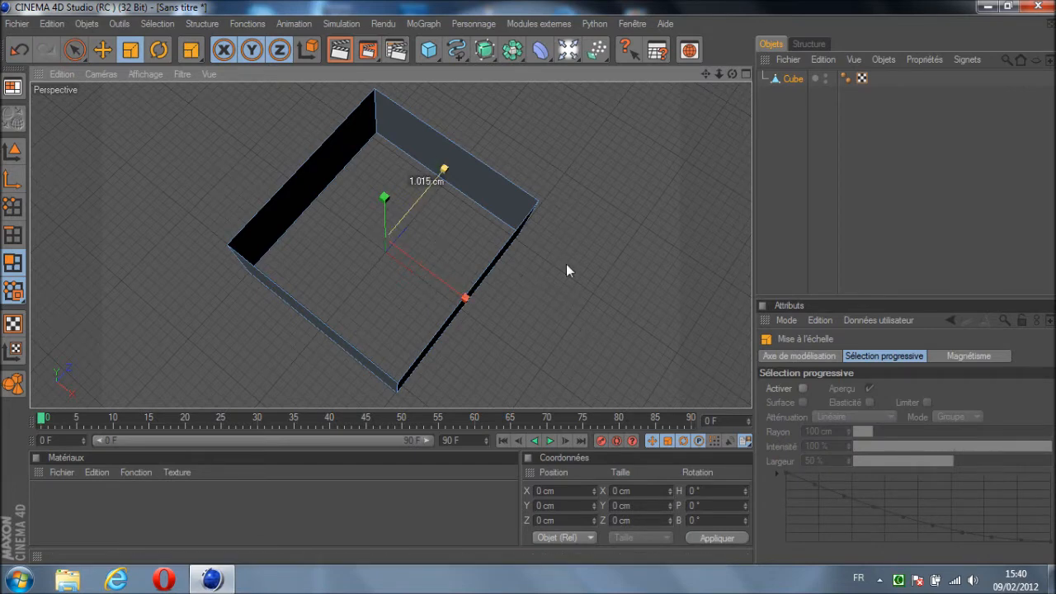
double_click(795, 78)
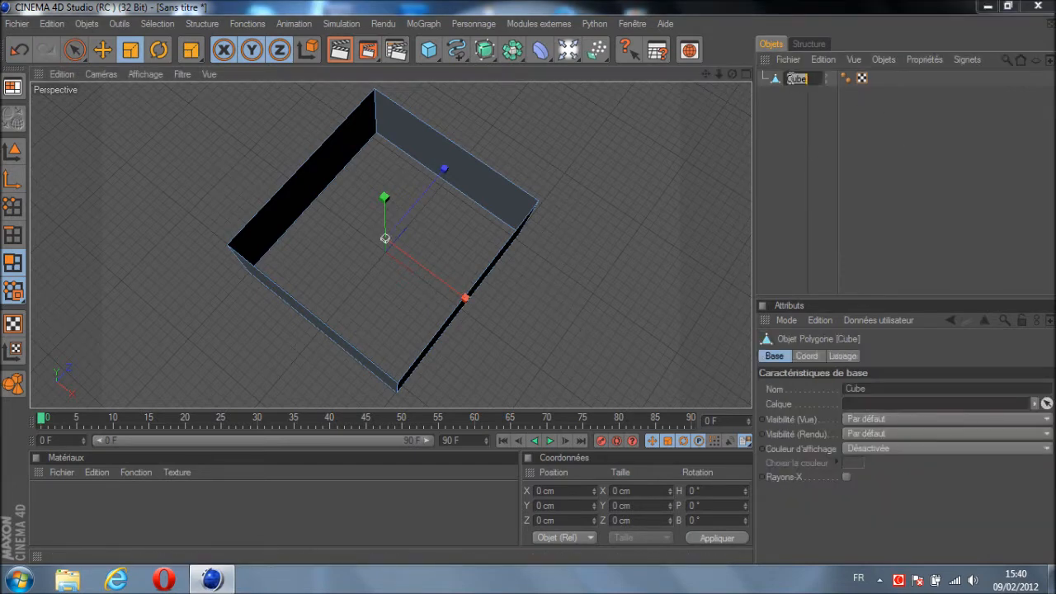
left_click(806, 118)
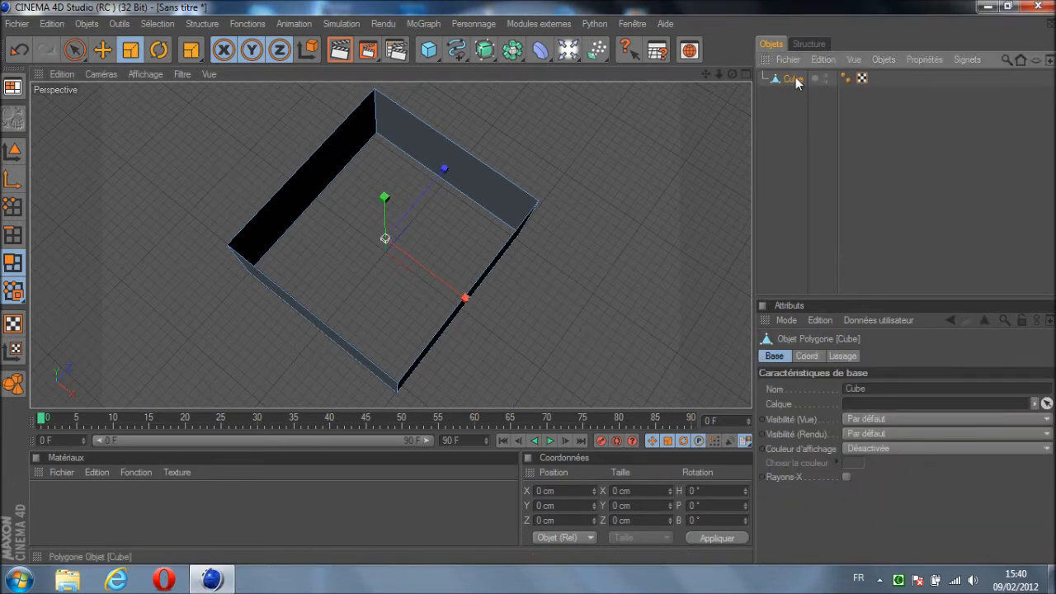
left_click(429, 189)
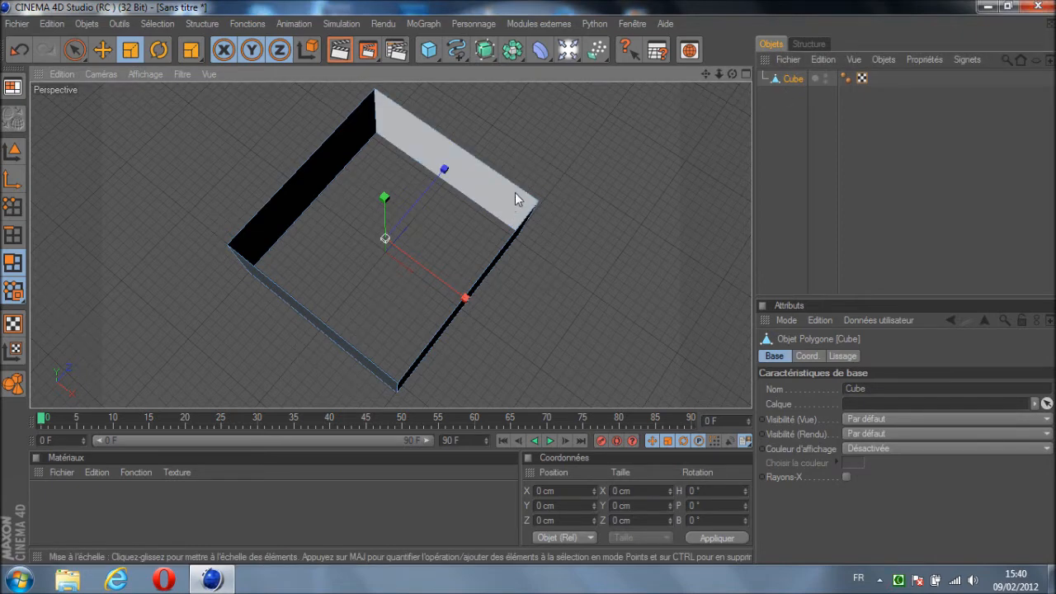
Add a MoText object to the scene
left_click_drag(732, 75, 535, 280)
scroll(346, 283, "up", 8)
scroll(345, 281, "down", 8)
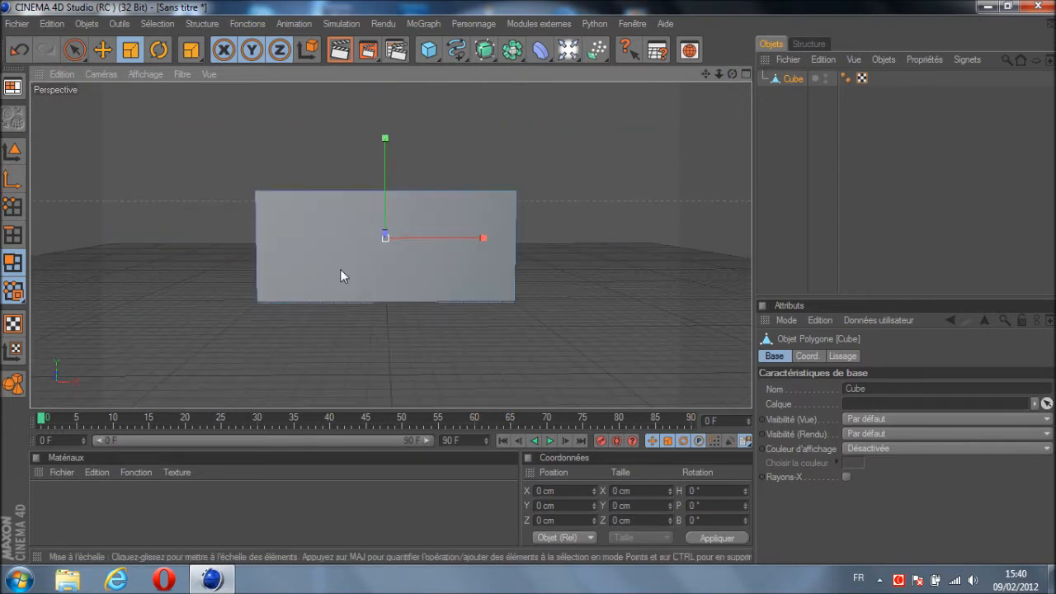
scroll(348, 241, "up", 1)
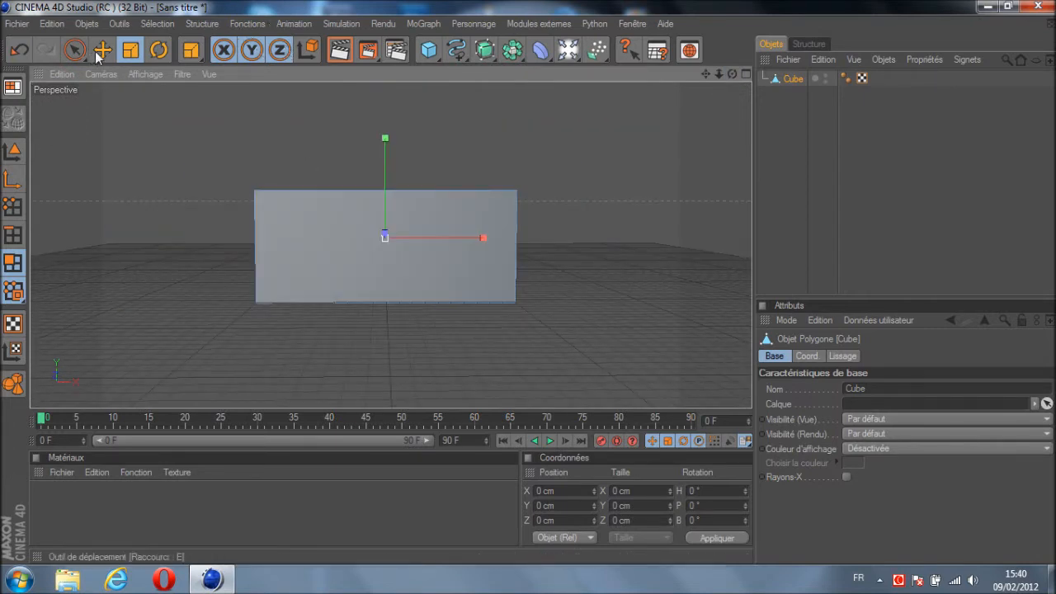
key("e")
left_click(436, 23)
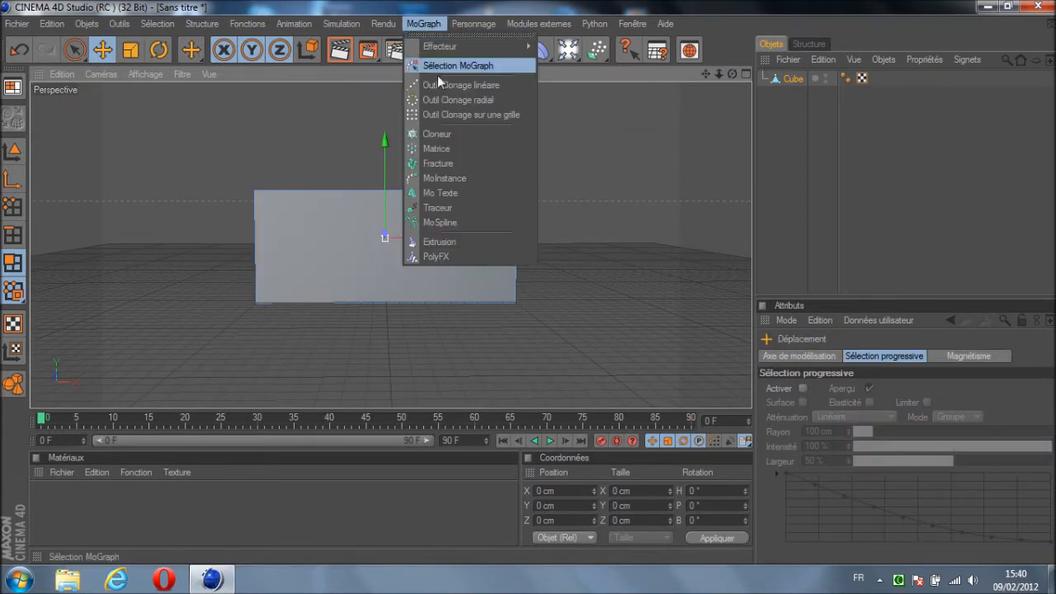
left_click(463, 191)
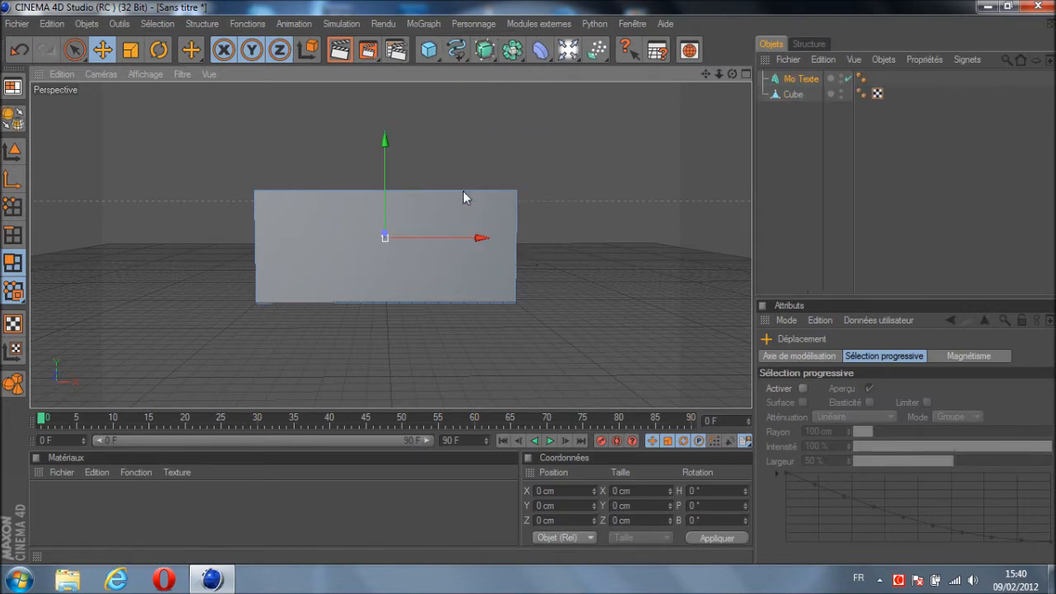
Set the MoText wording to TUTORIAL and its depth to 80
left_click(881, 357)
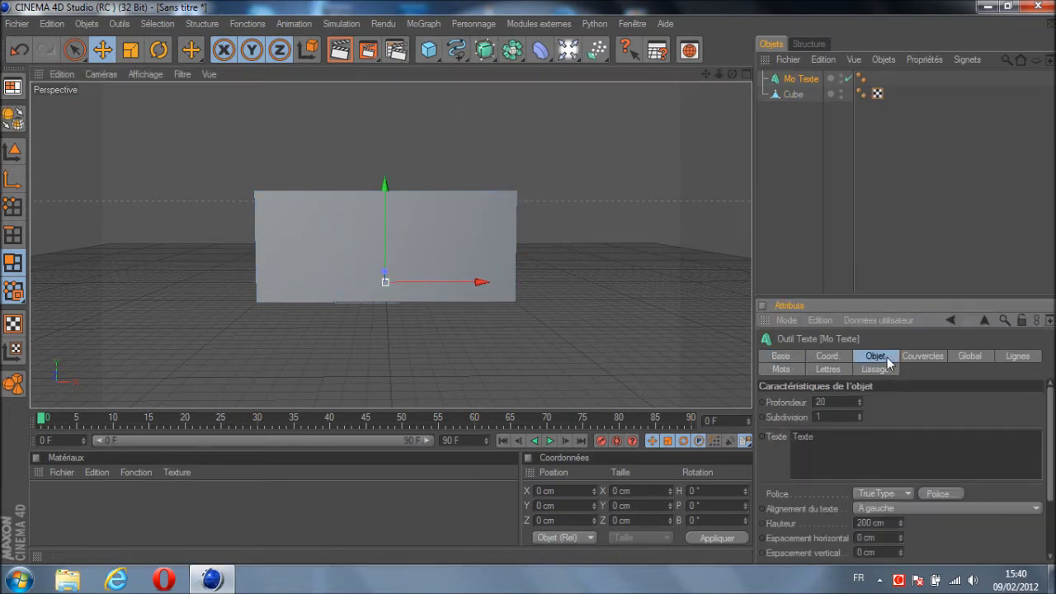
left_click(822, 447)
key("BackSpace")
key("BackSpace")
double_click(834, 404)
type("8")
Change the font of the TUTORIAL text to Slant
left_click(936, 495)
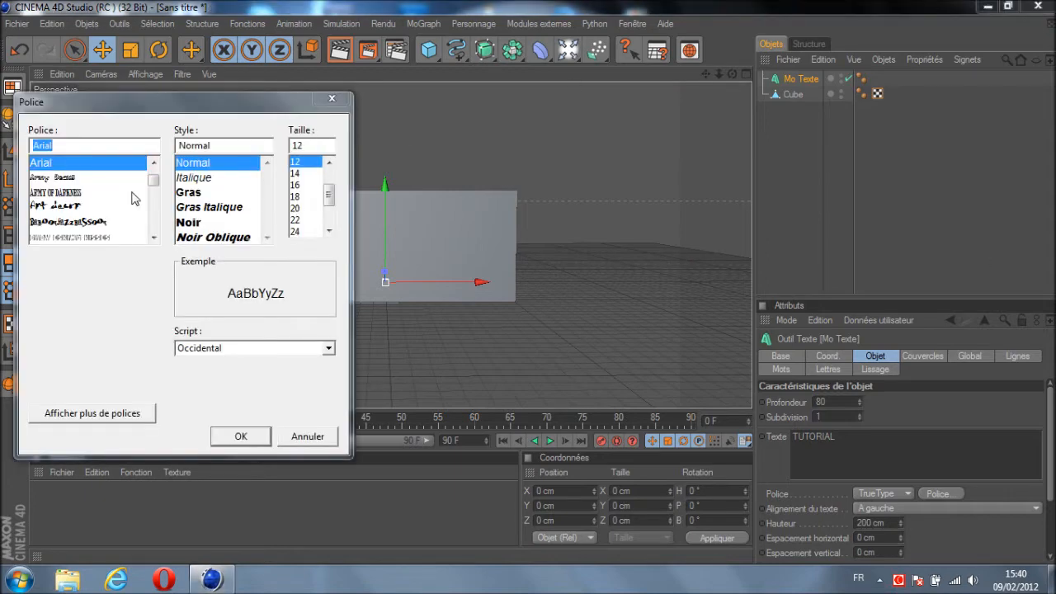
mouse_move(152, 186)
left_mouse_down()
mouse_move(156, 235)
mouse_move(145, 199)
left_mouse_up()
type("SLANT")
key("Return")
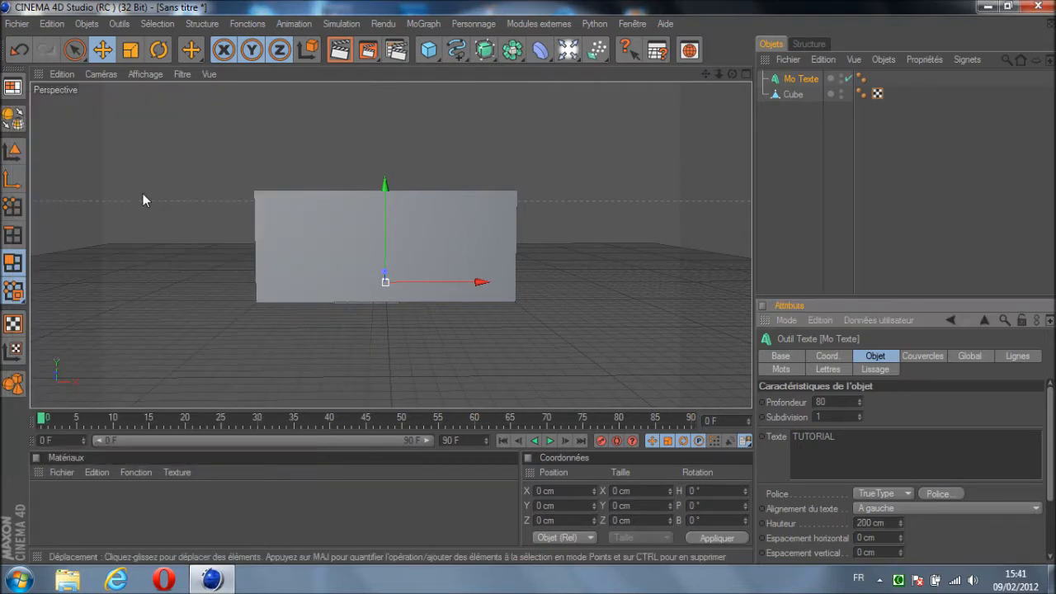
Hide the cube in the viewport so the text inside it can be seen
left_click(840, 93)
left_click(840, 93)
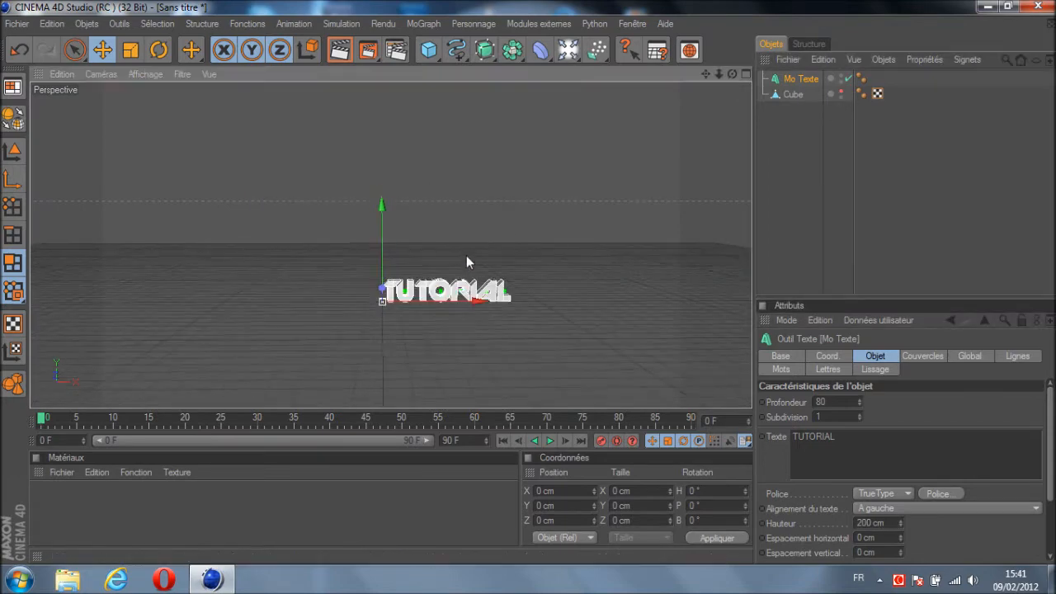
scroll(471, 285, "up", 3)
scroll(472, 281, "down", 4)
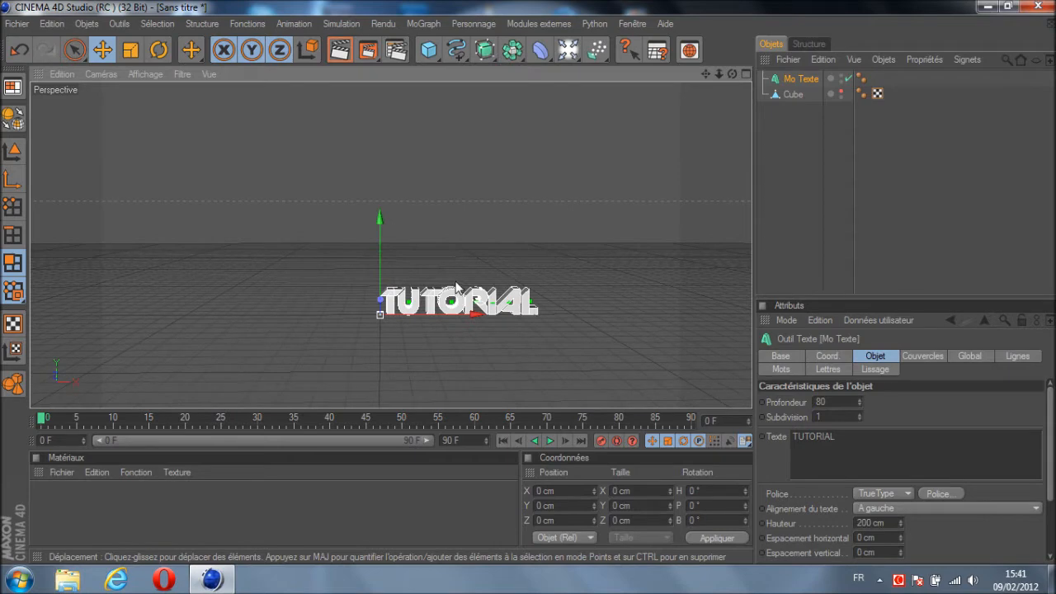
Set both the start and end caps of the text to "Couvercle et biseau"
left_click(921, 359)
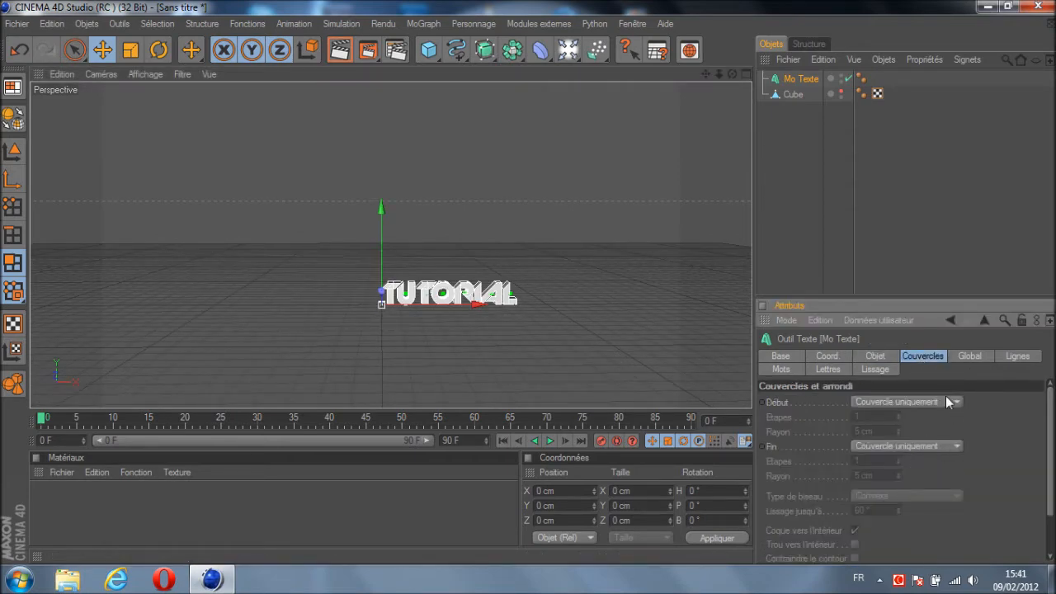
left_click(920, 401)
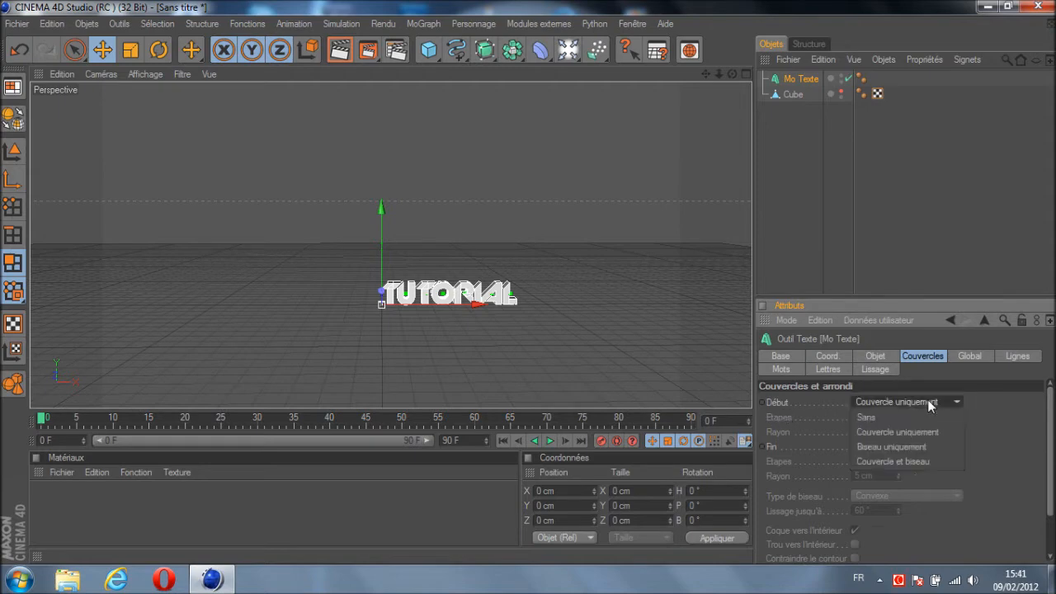
left_click(893, 463)
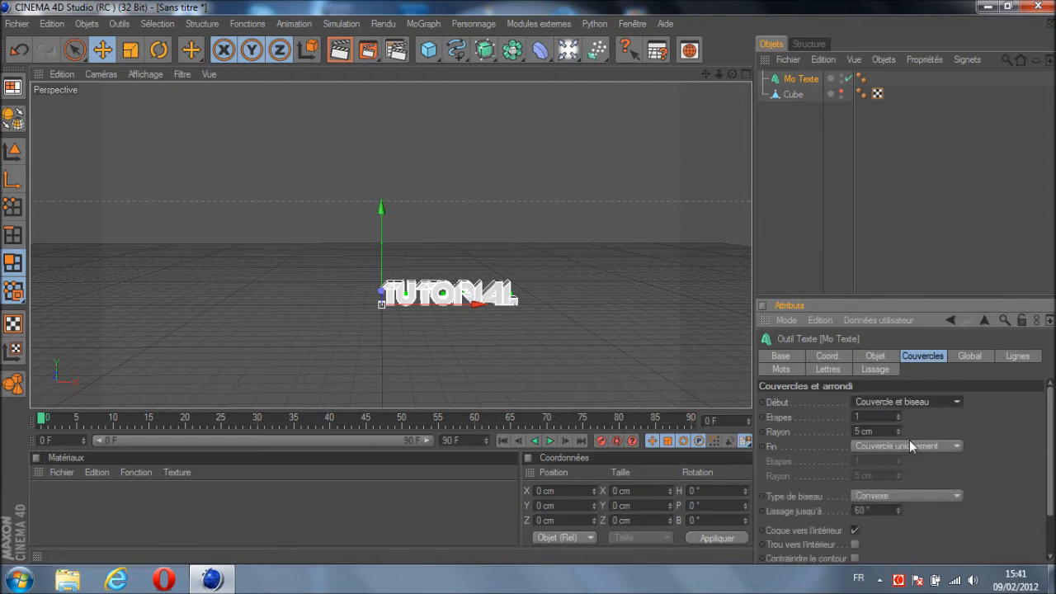
left_click(927, 448)
left_click(921, 507)
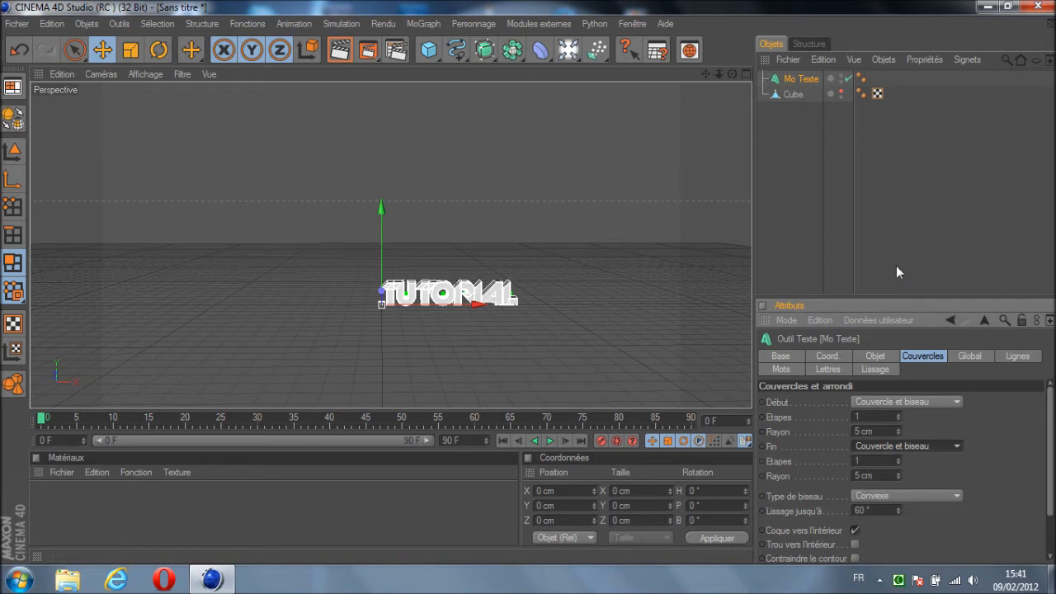
Duplicate the MoText object and set the copy's depth to 40
left_click(879, 355)
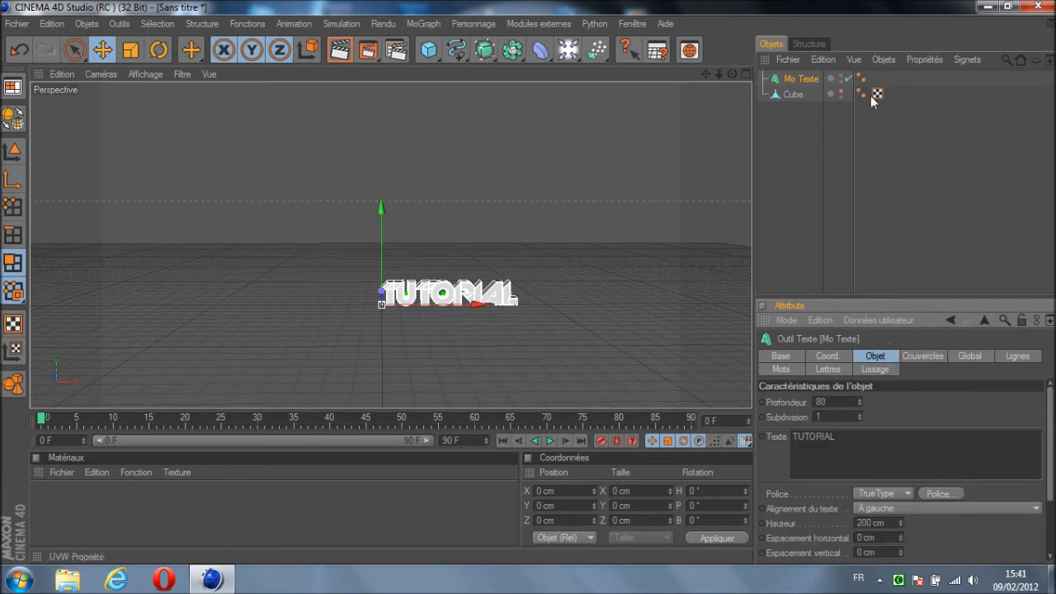
left_click(810, 85)
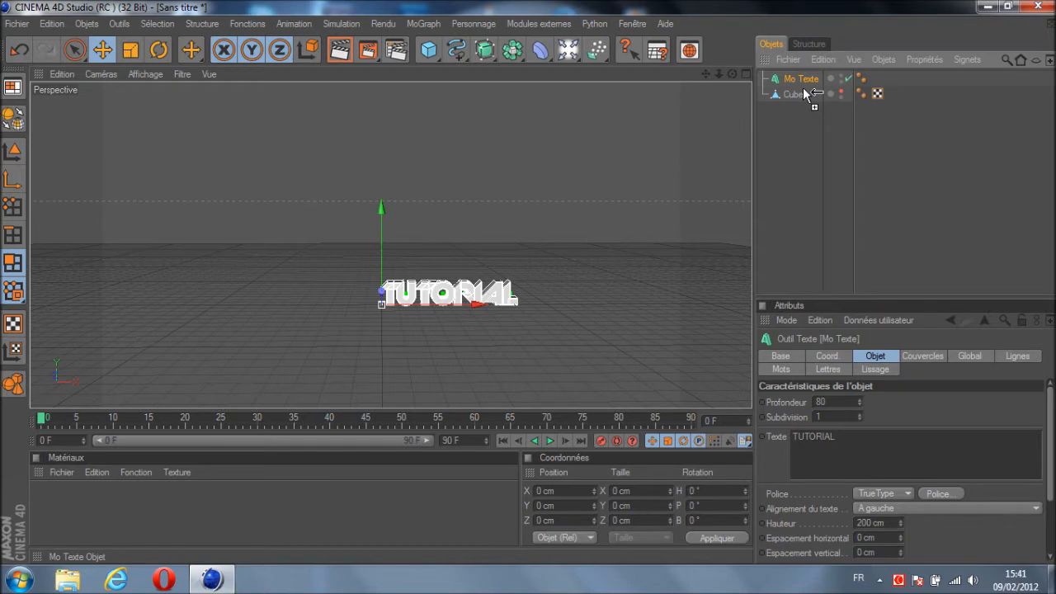
left_click_drag(804, 88, 804, 89, "ctrl")
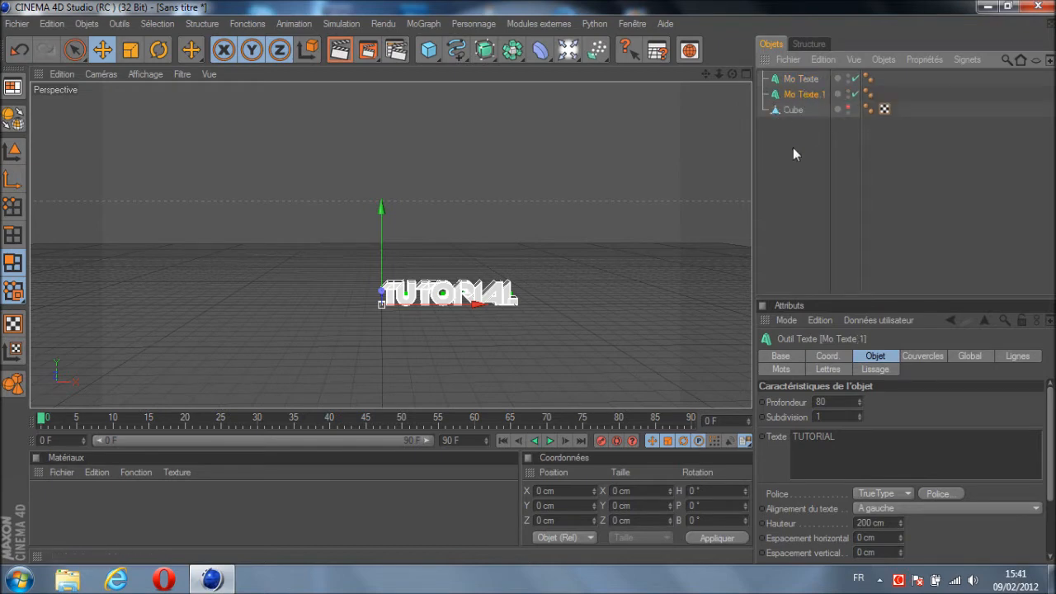
double_click(824, 401)
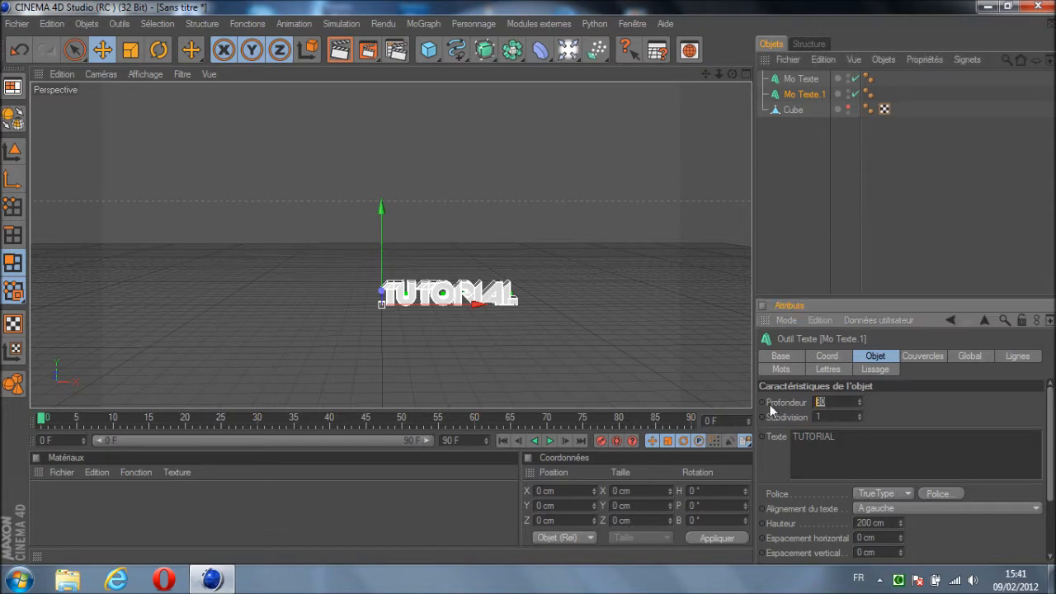
type("40")
key("Return")
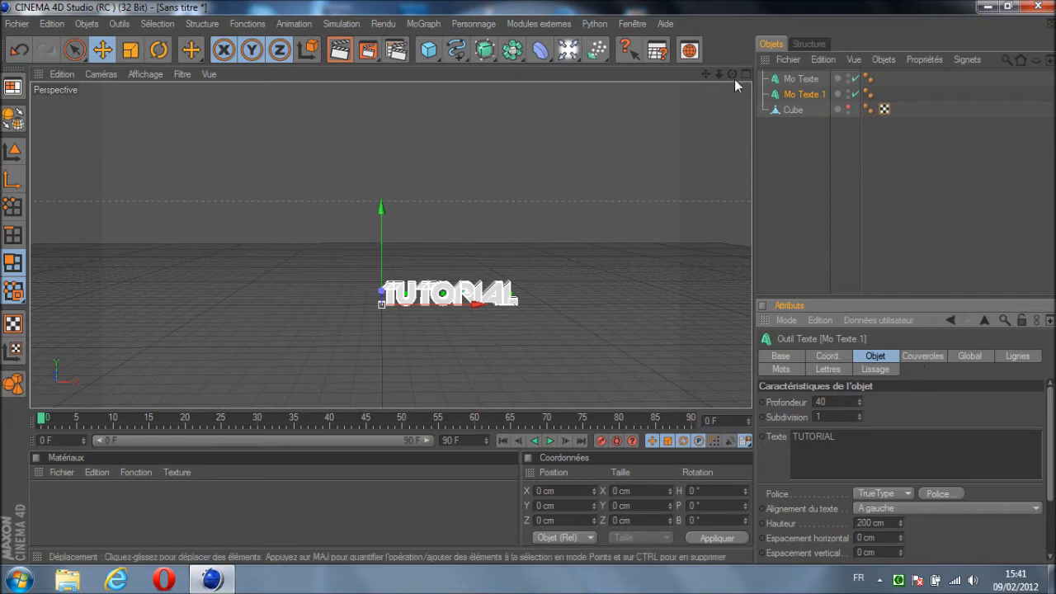
Raise the start bevel radius of the duplicated text to 15 cm and preview the render in the viewport
left_click_drag(732, 73, 487, 231)
left_click_drag(310, 388, 529, 282)
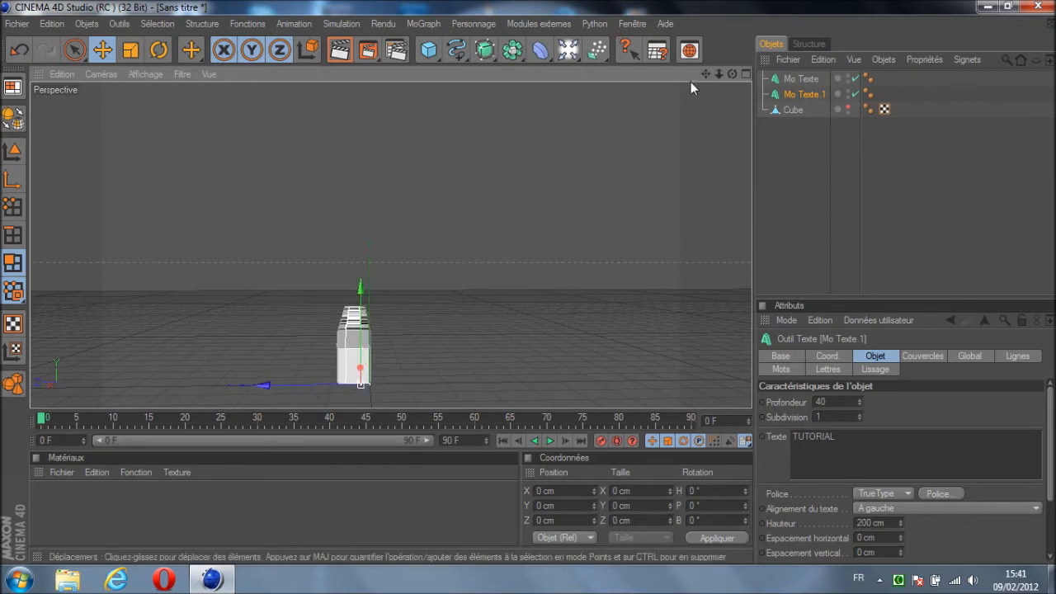
left_click_drag(732, 73, 404, 276)
scroll(404, 277, "down", 1)
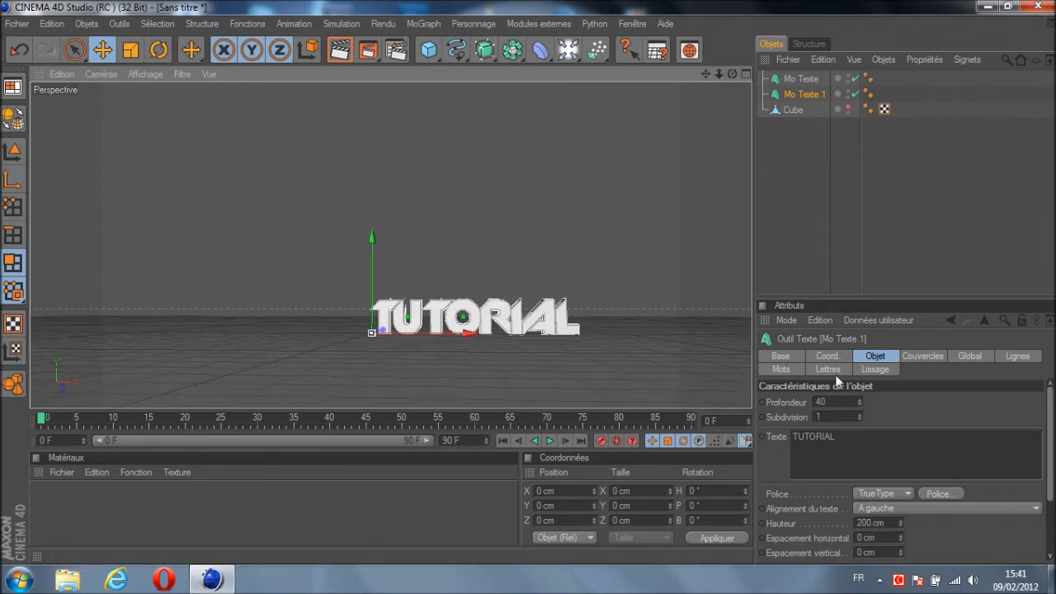
left_click(920, 356)
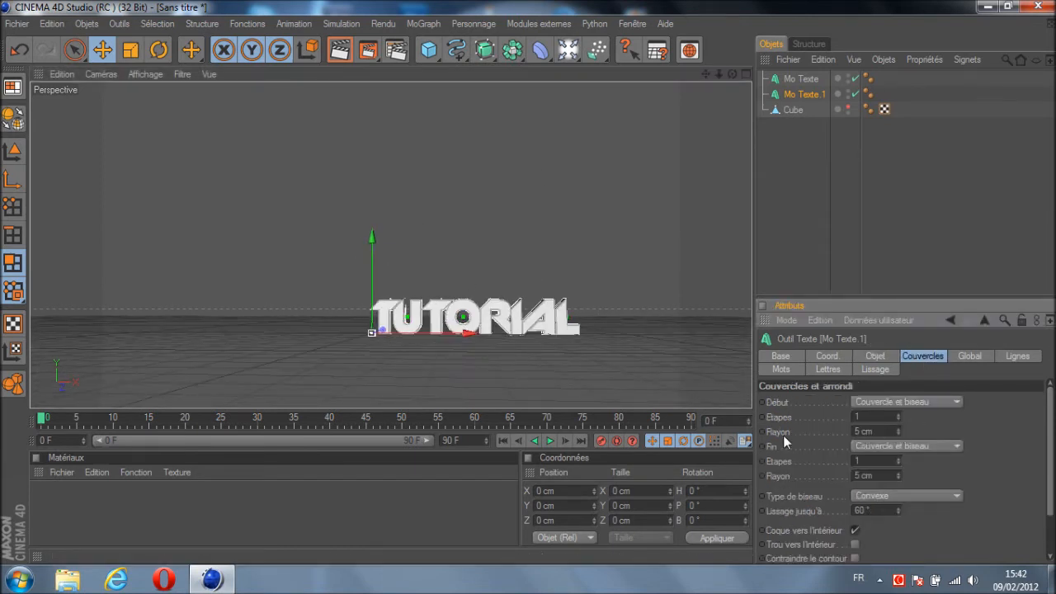
left_click(900, 429)
left_click(899, 429)
left_click(899, 429)
left_click(900, 429)
left_click(899, 429)
left_click(899, 429)
left_click(900, 429)
left_click(899, 429)
left_click(899, 429)
left_click(900, 429)
left_click(343, 53)
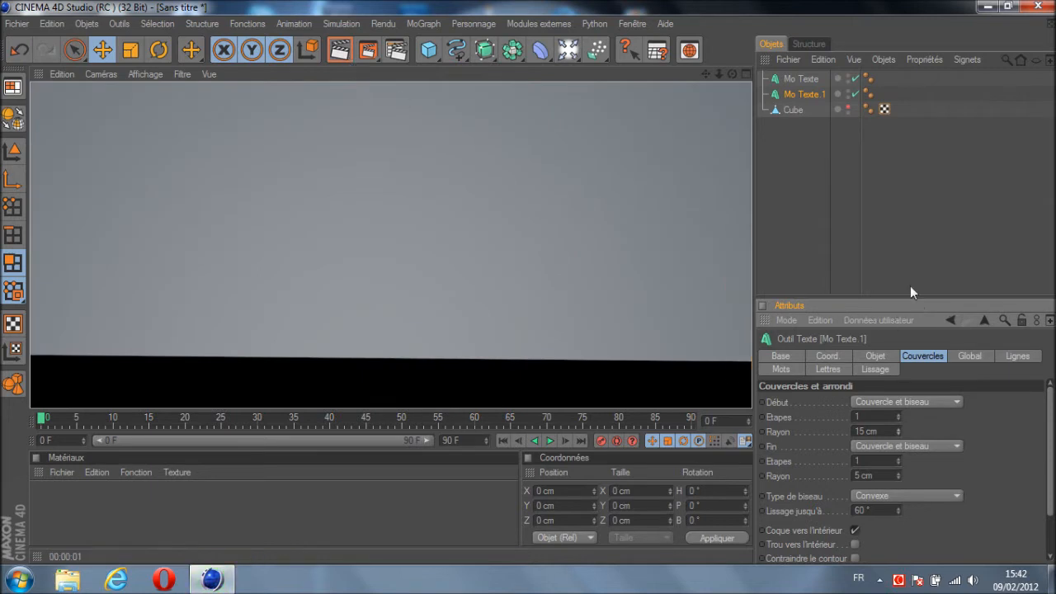
left_click(894, 262)
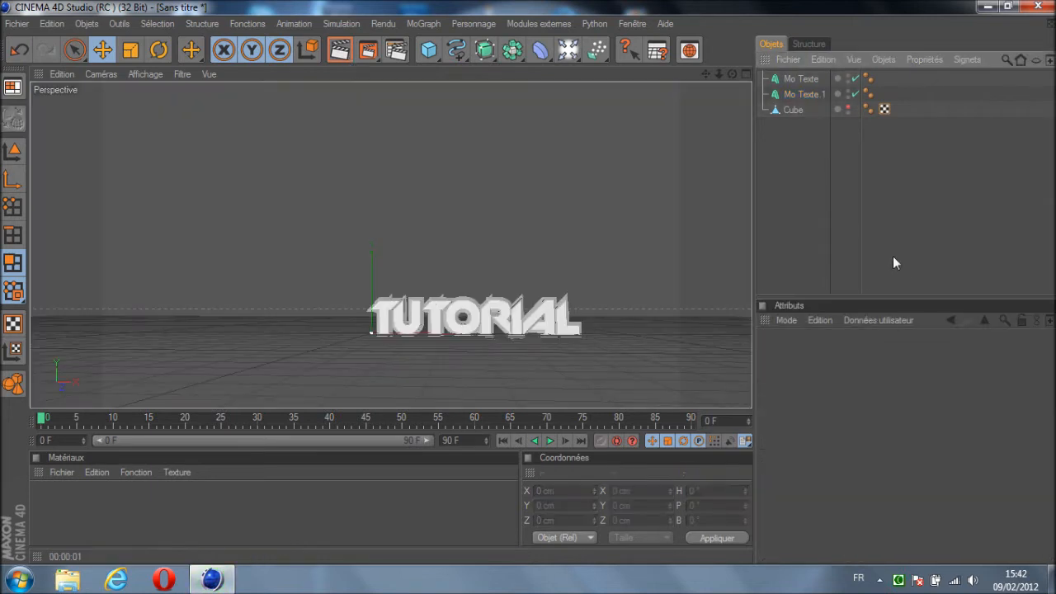
Increase the duplicated text's start bevel radius to 18 cm and deselect the object
left_click(802, 94)
left_click(899, 429)
left_click(899, 429)
left_click(899, 429)
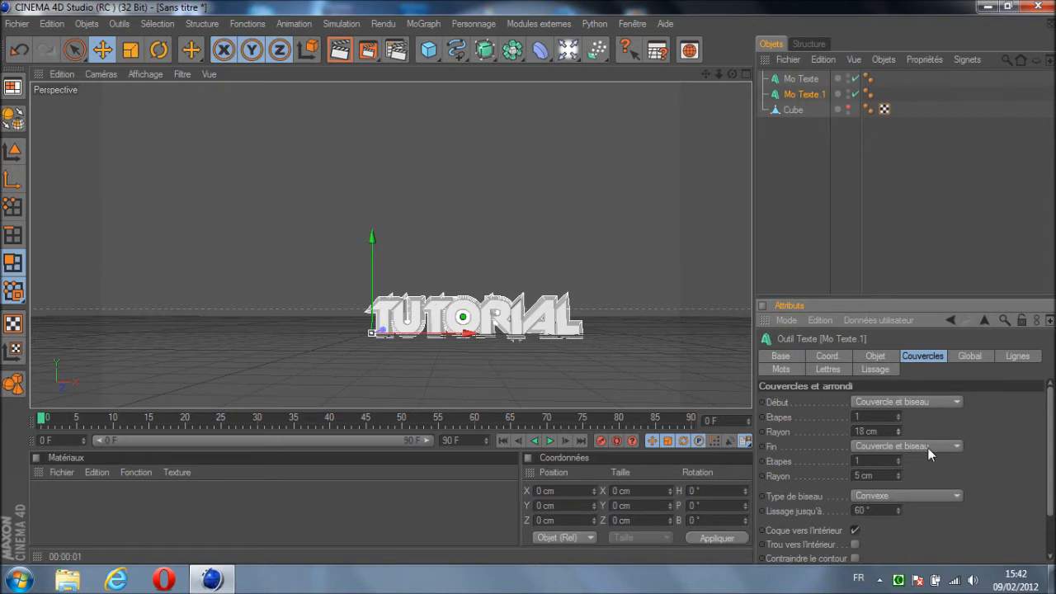
left_click(807, 193)
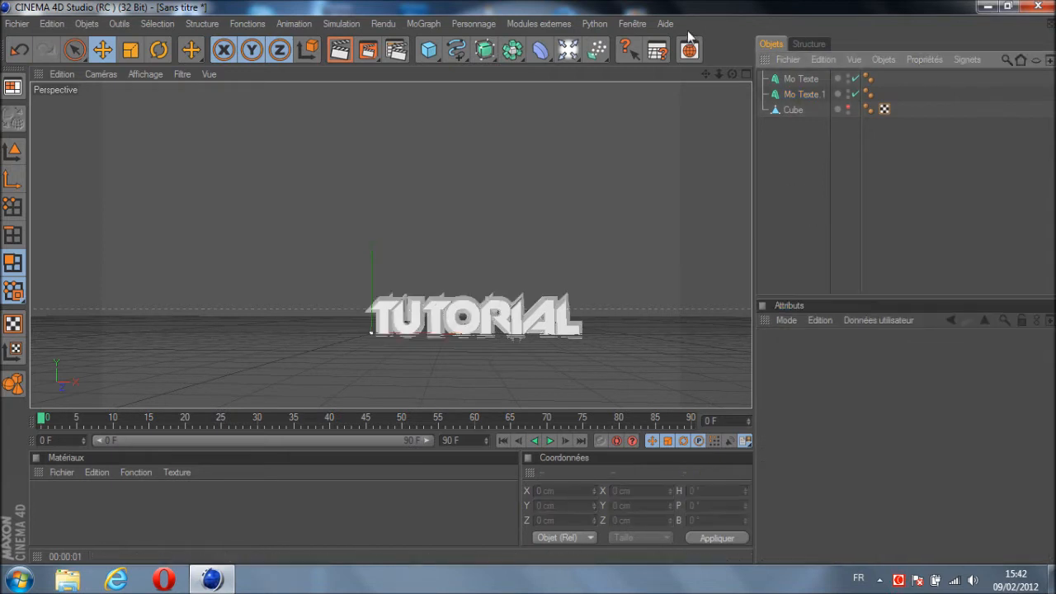
Create a new material and turn off its specularity (Spécularité) channel
left_click_drag(529, 280, 529, 282)
mouse_move(708, 75)
left_mouse_down()
mouse_move(528, 282)
mouse_move(707, 75)
left_mouse_up()
left_click_drag(529, 281, 730, 85)
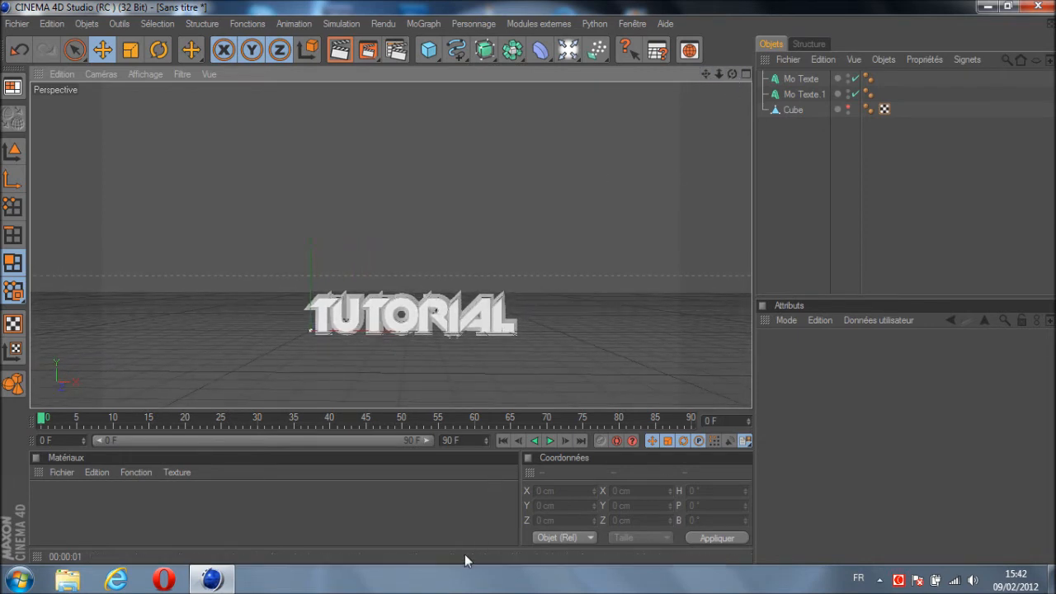
double_click(313, 492)
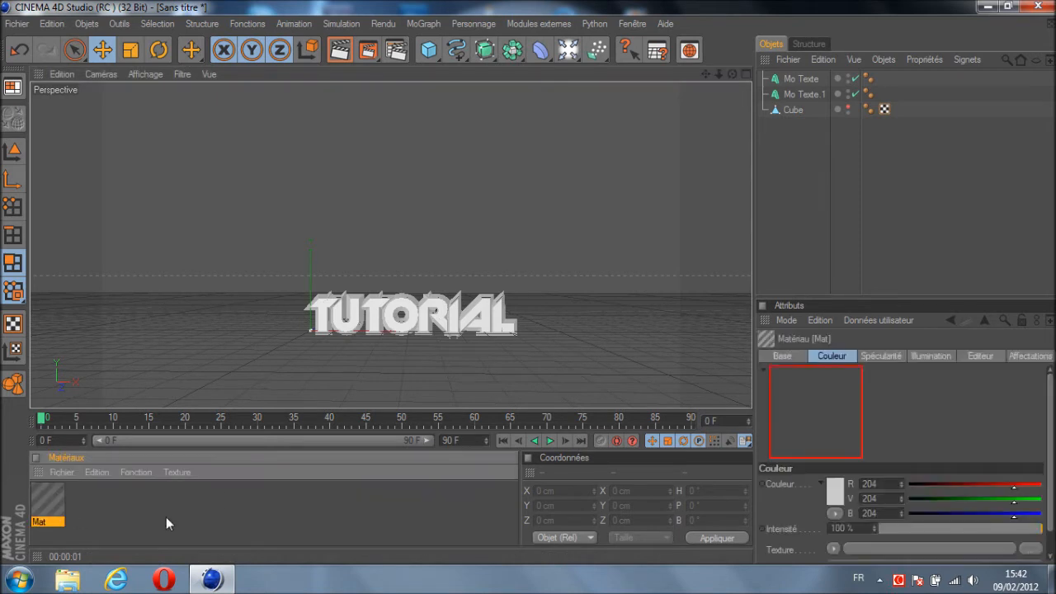
double_click(47, 499)
left_click(315, 407)
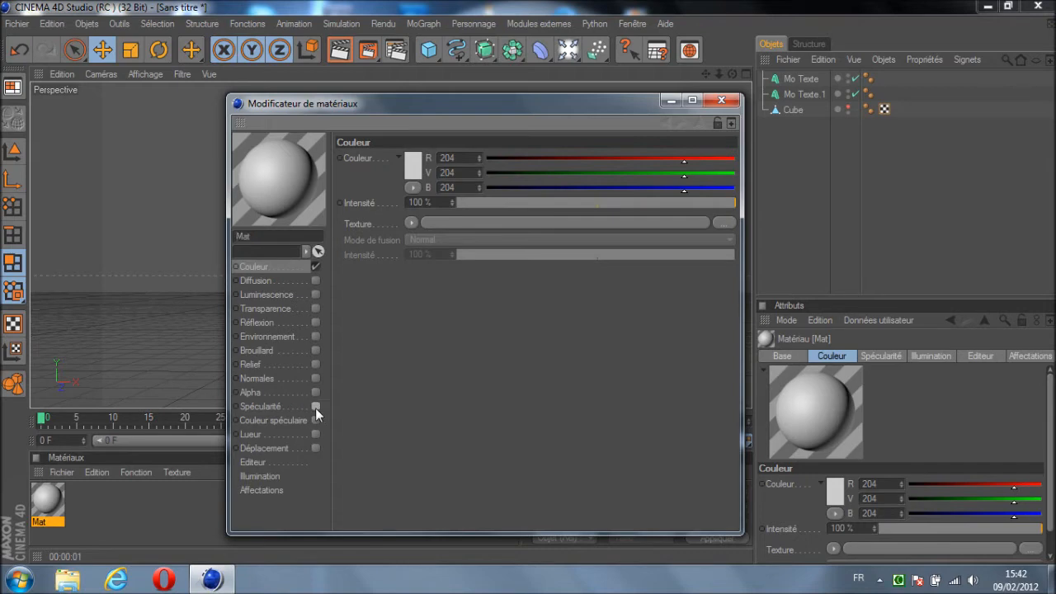
Set the material's colour to dark red with RGB values 134, 0, 0
left_click(413, 223)
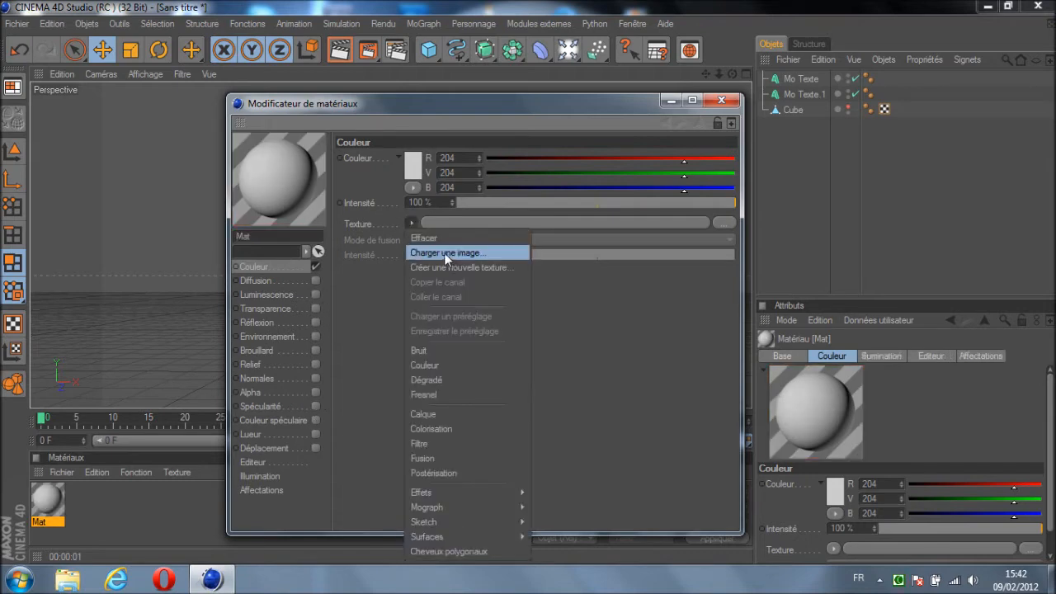
left_click(357, 289)
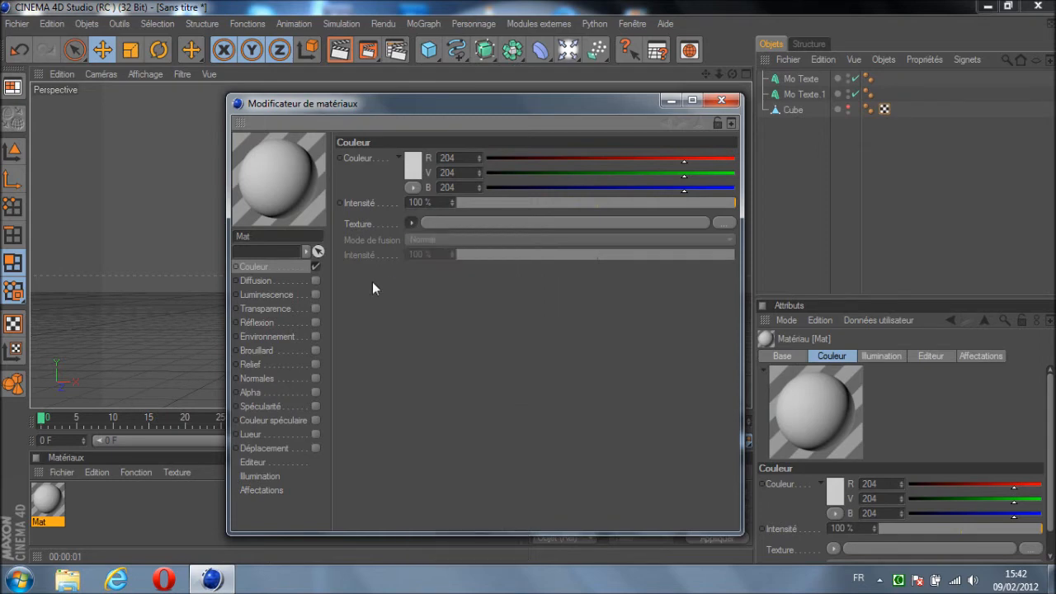
left_click(412, 171)
mouse_move(352, 127)
left_mouse_down()
mouse_move(445, 125)
mouse_move(438, 155)
left_mouse_up()
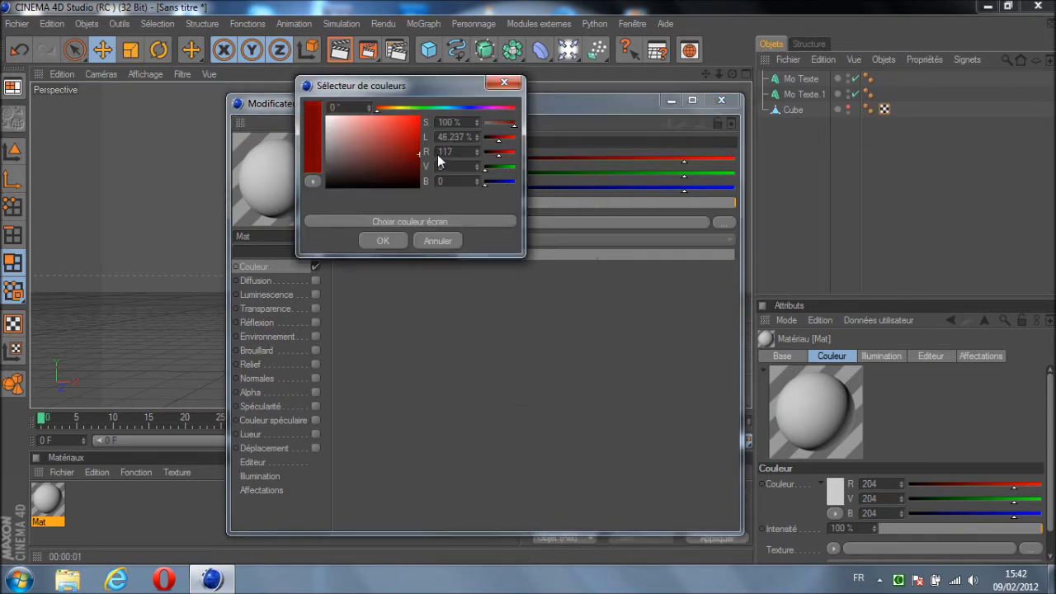
left_click(383, 241)
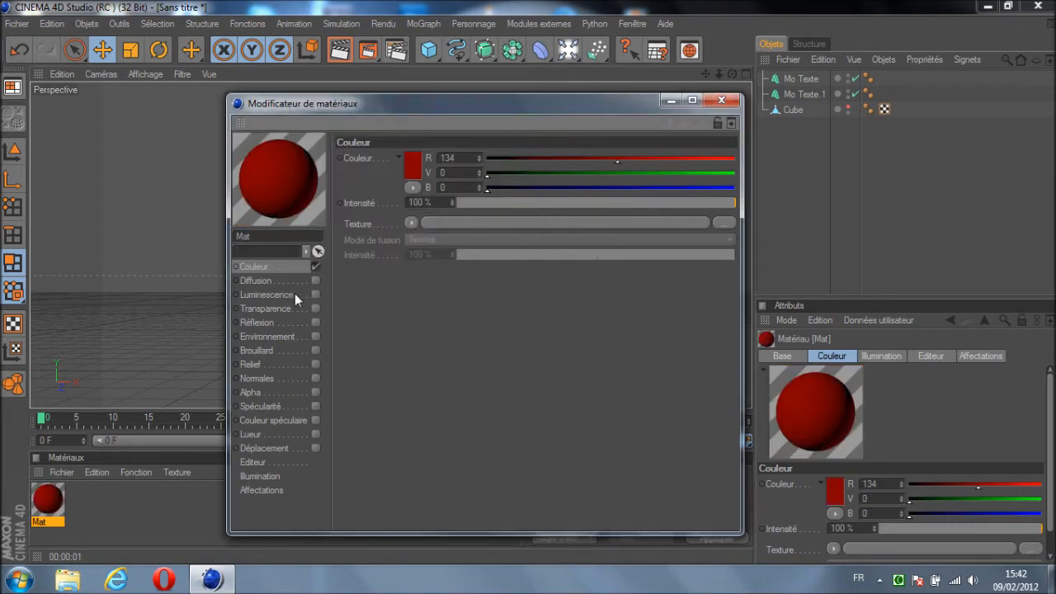
Enable the material's reflection channel and set its intensity to 30%
left_click(316, 323)
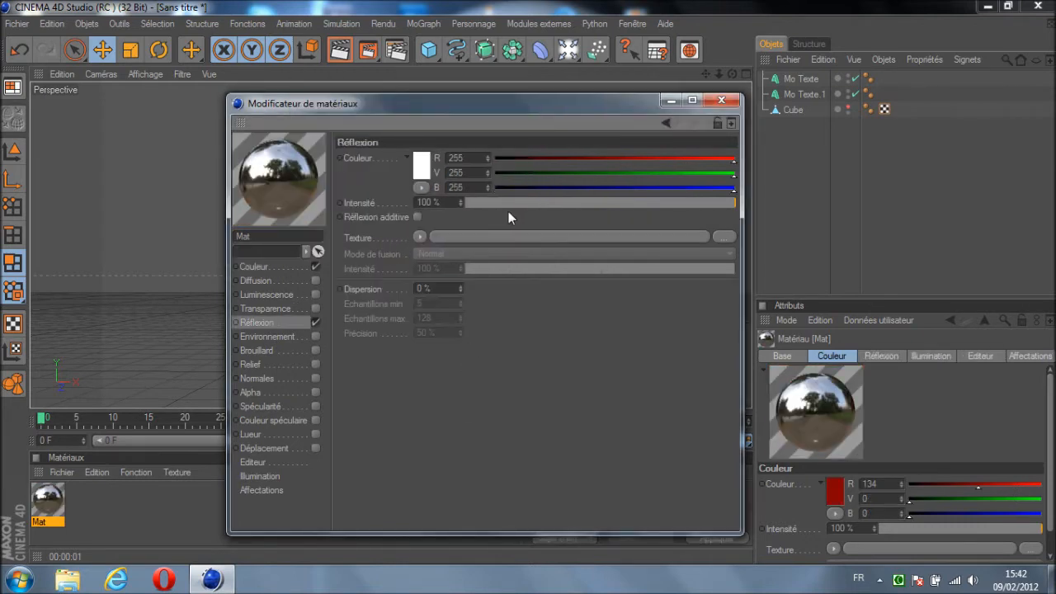
left_click(541, 204)
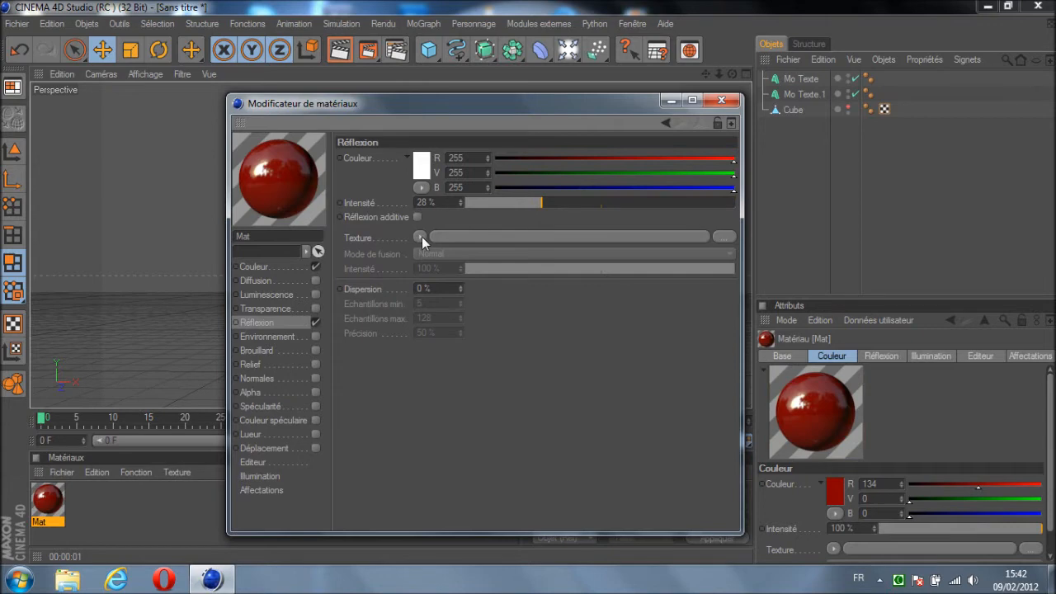
double_click(433, 203)
type("30")
key("Return")
Add a Fresnel texture to the reflection channel with 20% texture intensity and close the material editor
left_click(418, 237)
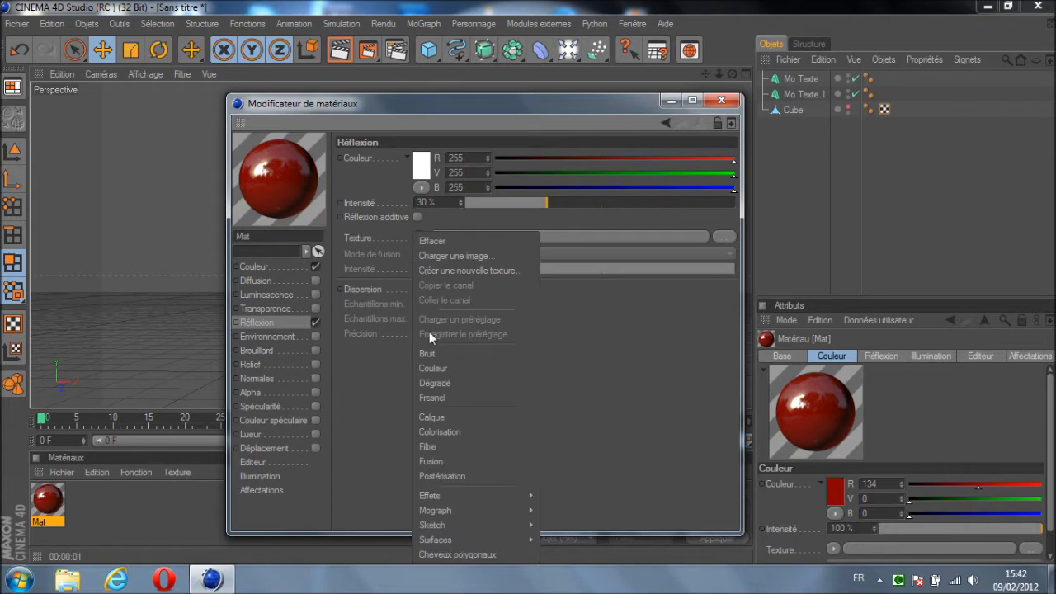
left_click(432, 399)
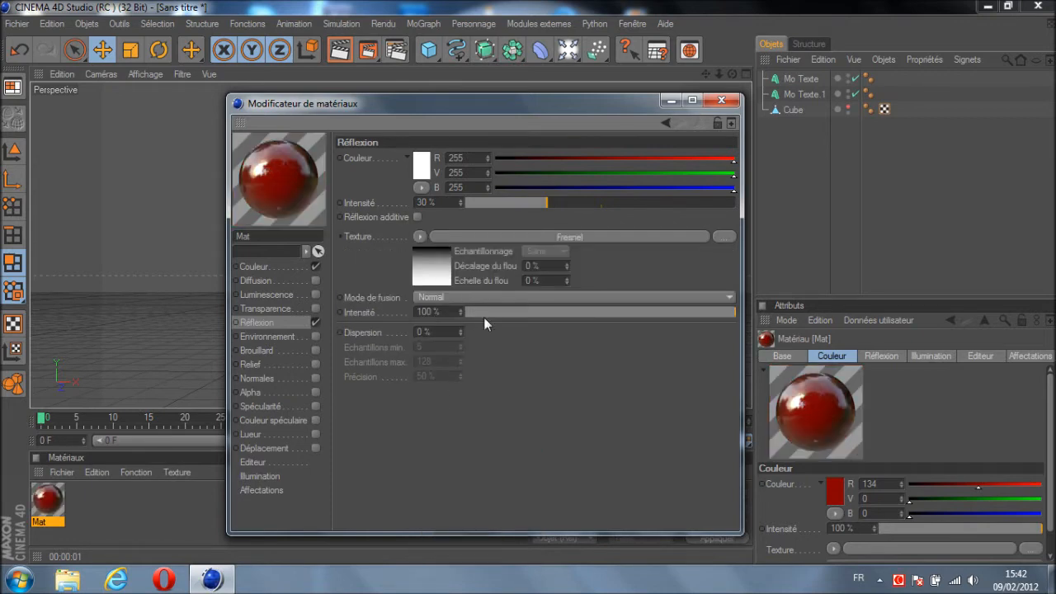
left_click_drag(453, 316, 384, 316)
type("20")
key("Return")
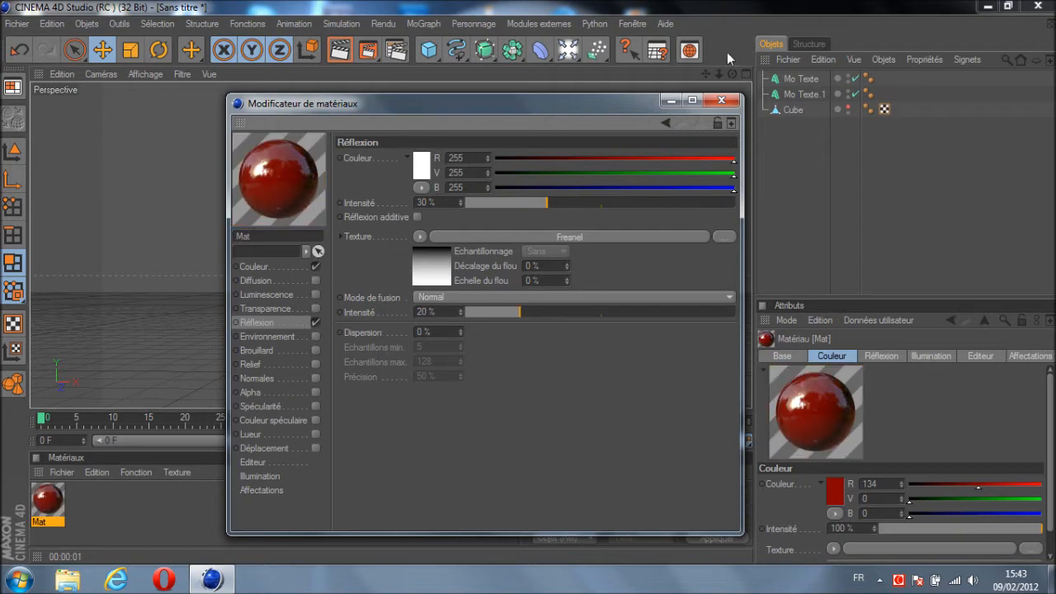
left_click(721, 101)
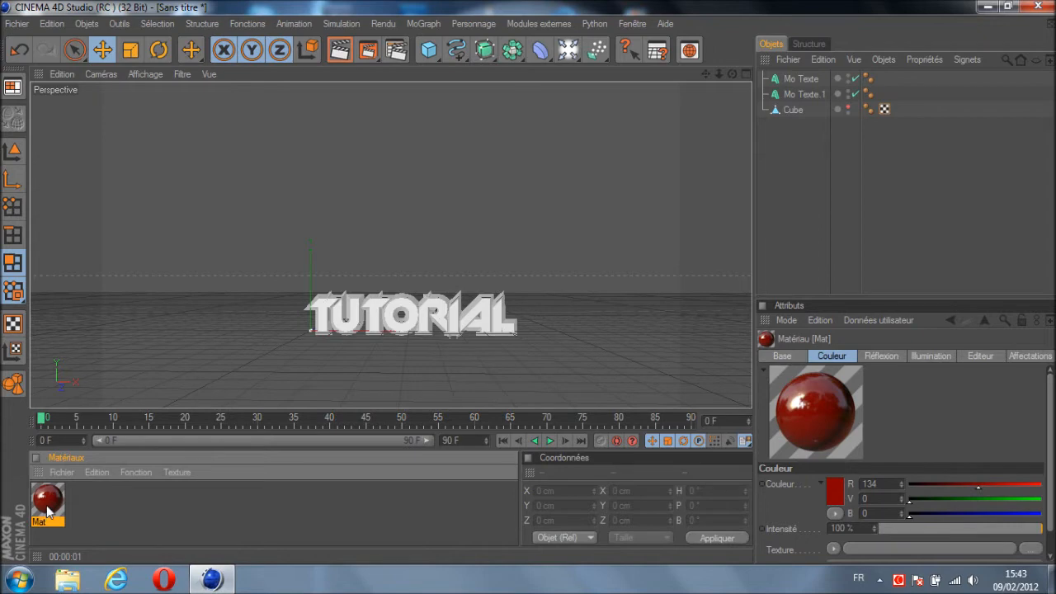
Apply the red material to the duplicated text, Mo Texte.1, and make the Cube visible in the viewport again
left_click_drag(48, 509, 808, 96)
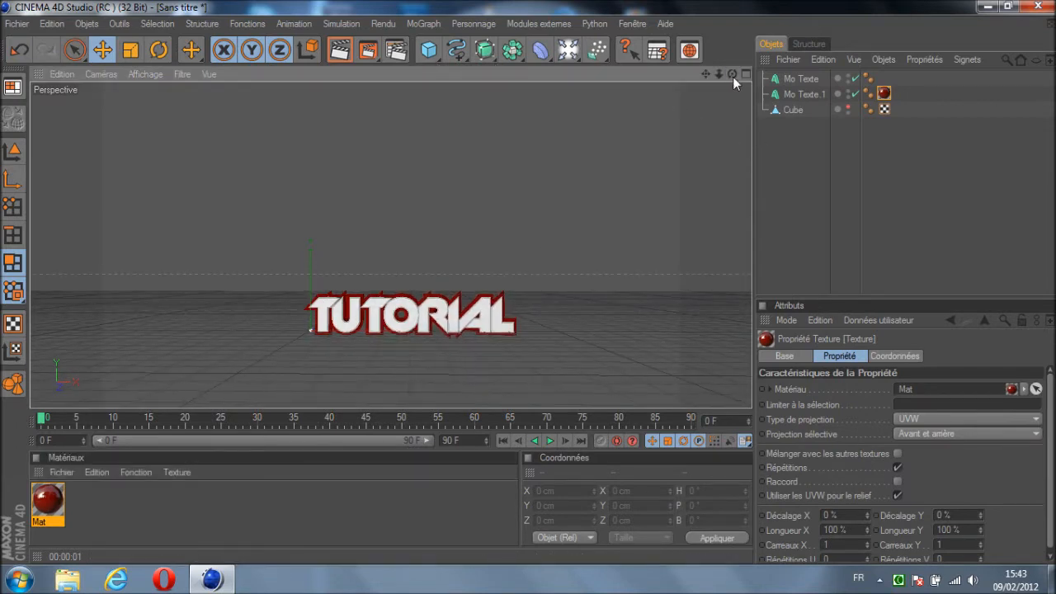
left_click_drag(736, 77, 530, 284)
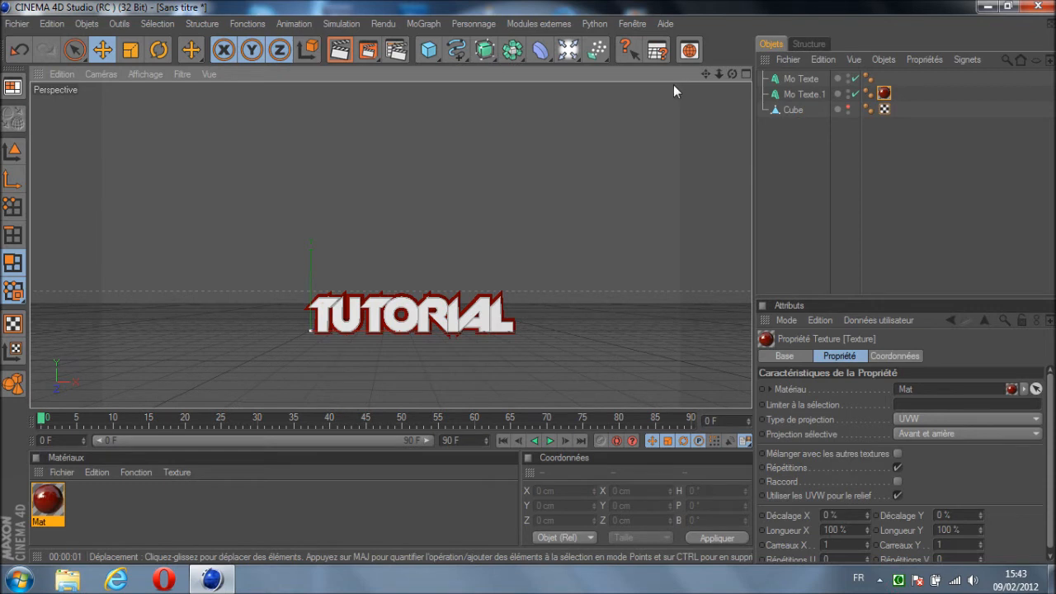
left_click(847, 108)
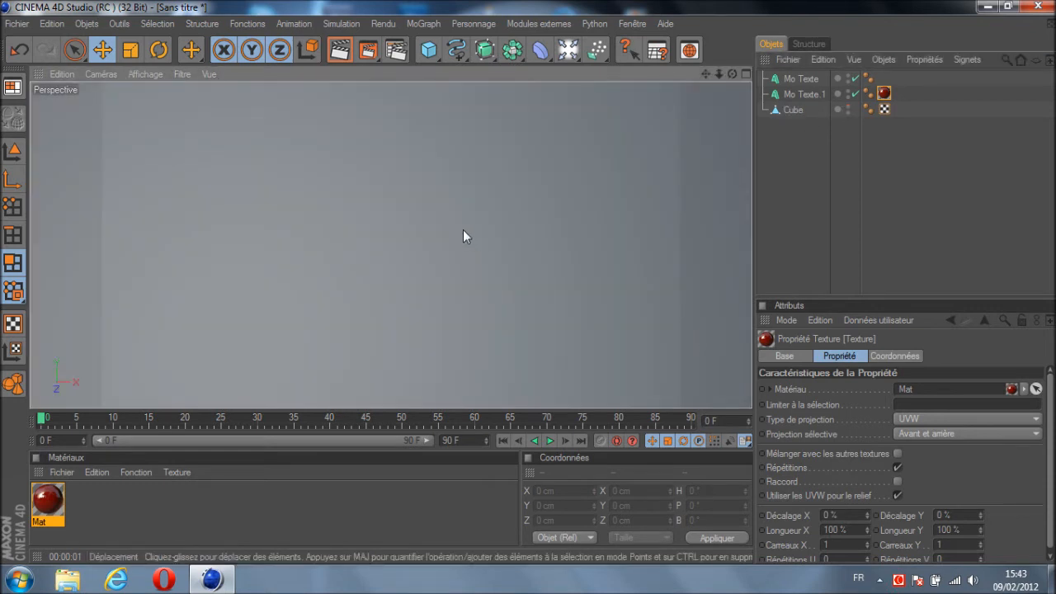
left_click_drag(733, 74, 707, 75)
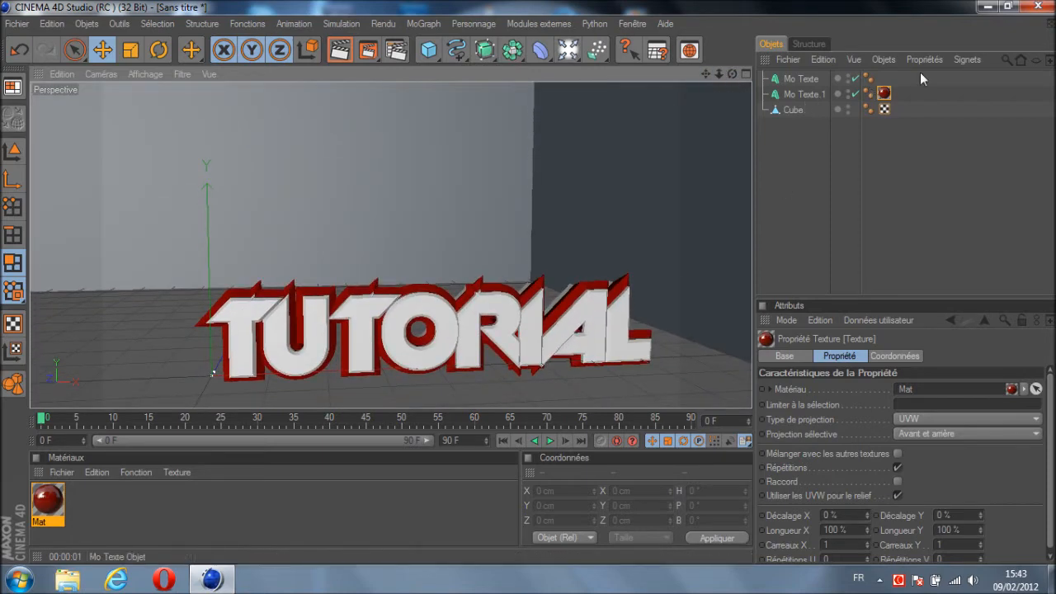
Group the two MoText objects under a null object
left_click_drag(913, 73, 796, 97)
right_click(797, 86)
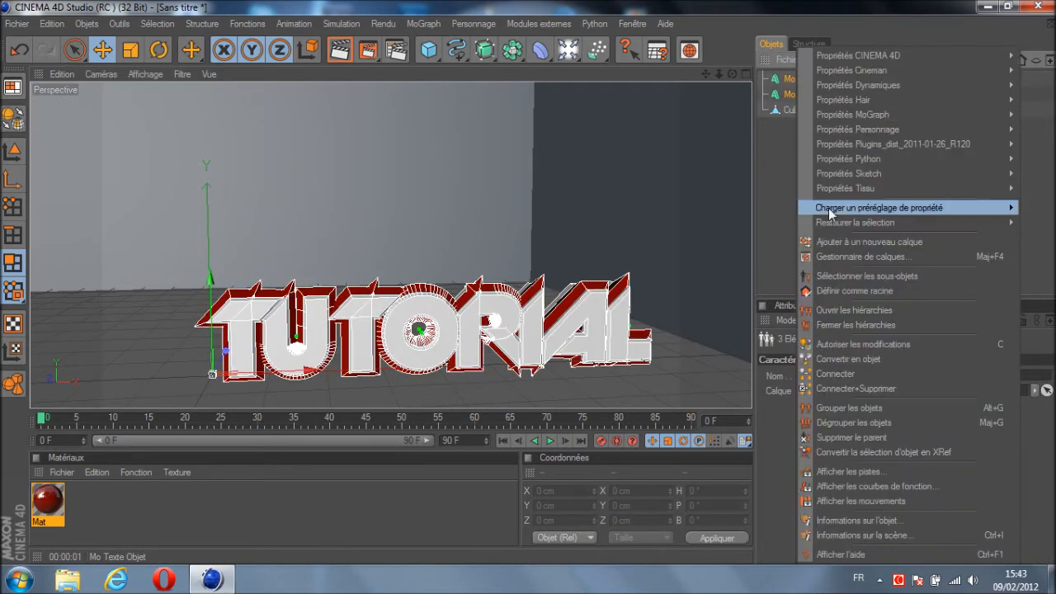
left_click(880, 401)
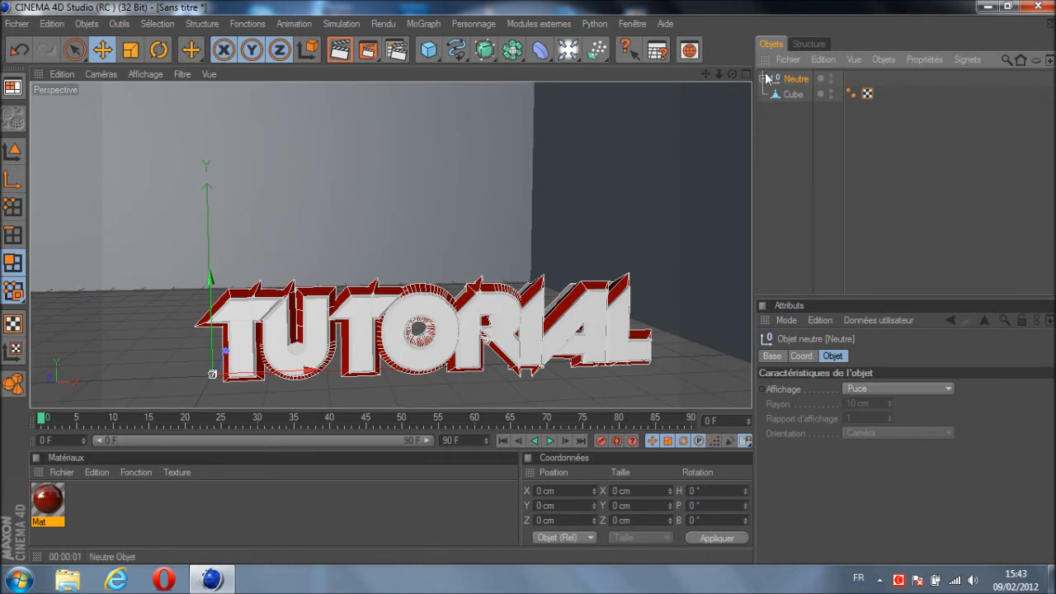
Move the text group about 725 cm toward the back wall, raise it above the floor and shift it left along X
left_click_drag(733, 75, 530, 282)
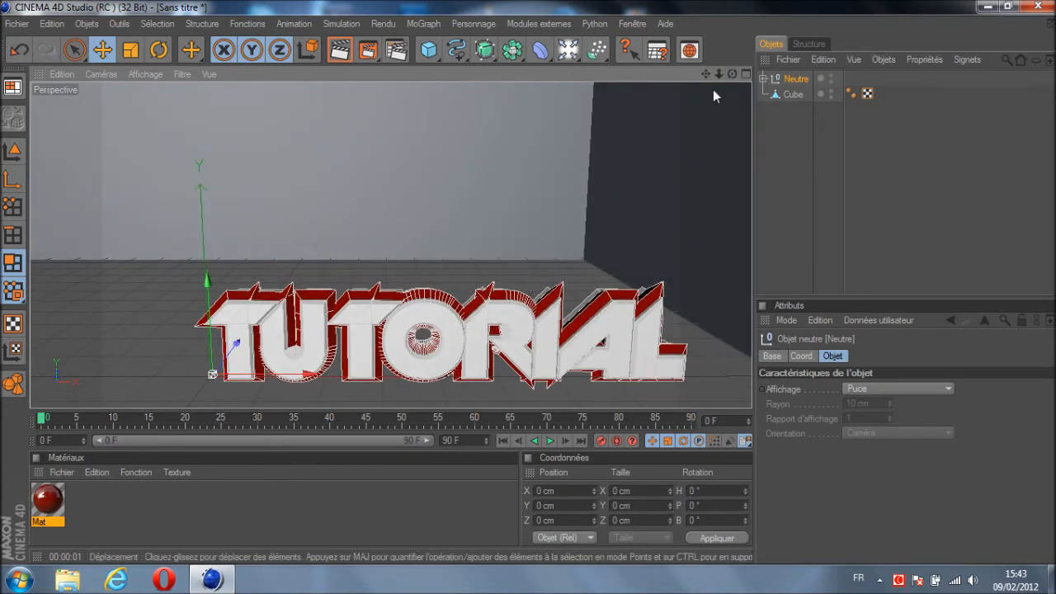
scroll(678, 139, "down", 3)
scroll(678, 135, "up", 3)
left_click_drag(733, 75, 535, 116)
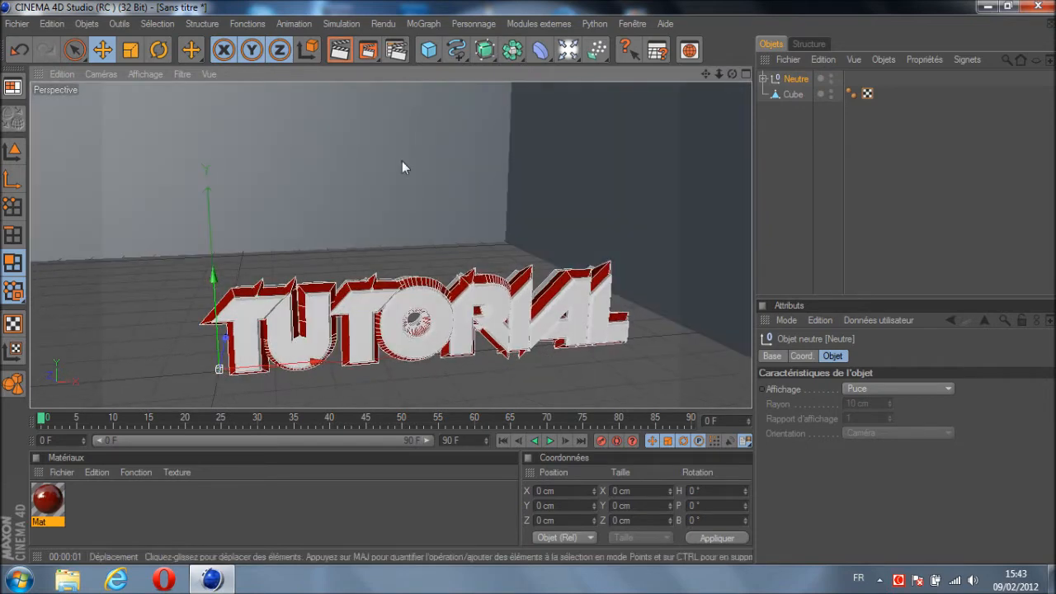
left_click_drag(227, 339, 530, 282)
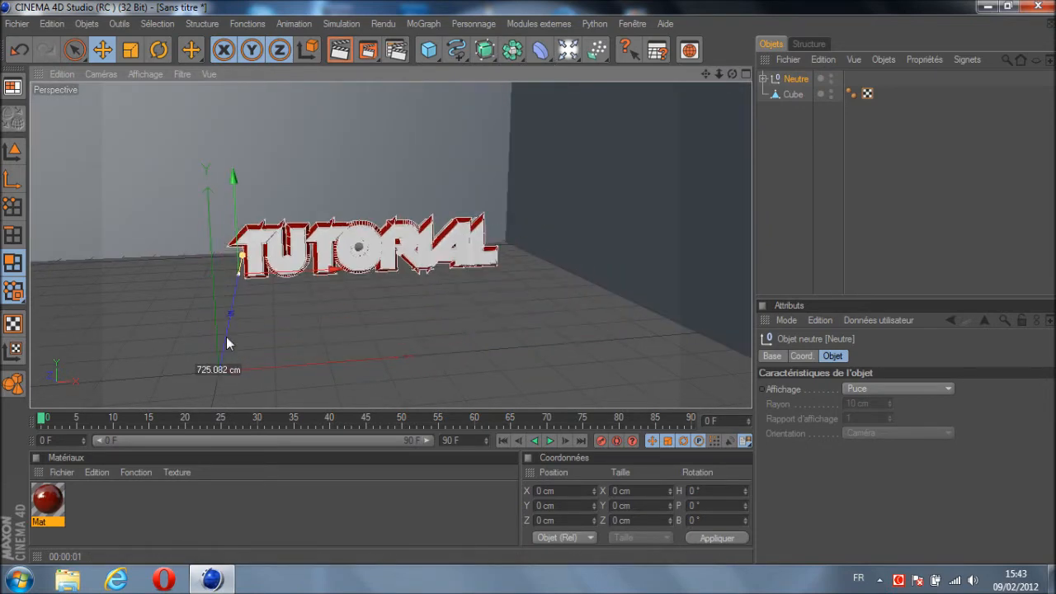
left_click_drag(234, 227, 529, 273)
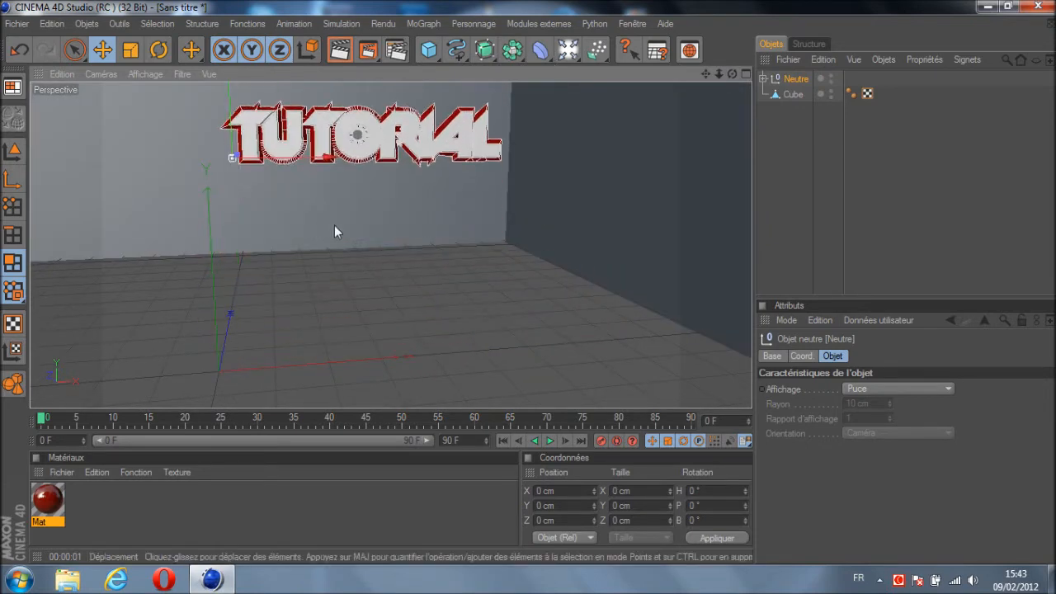
left_click_drag(324, 157, 526, 282)
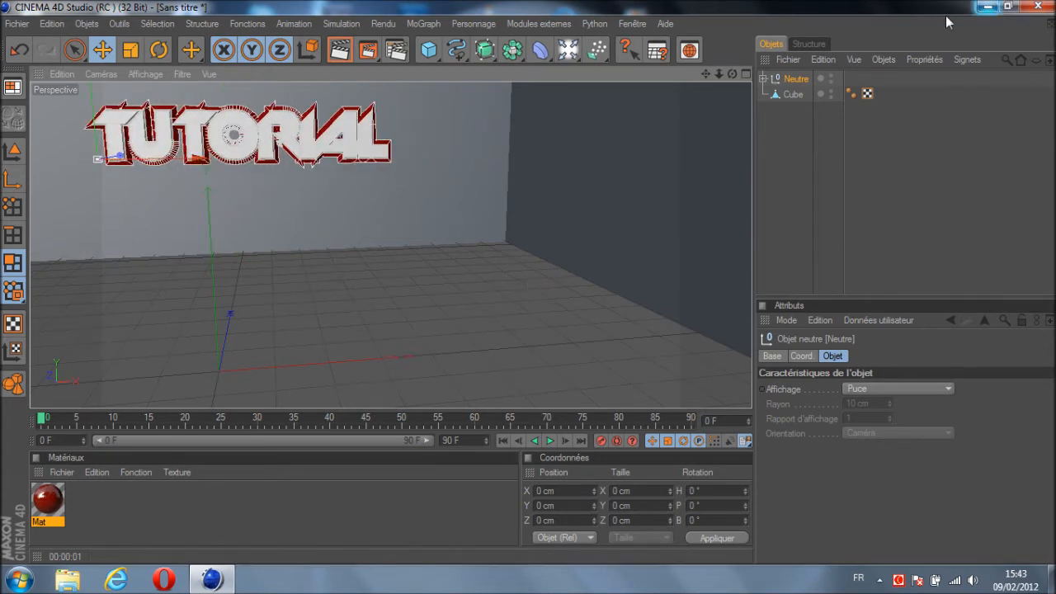
View the text head-on inside the box, preview the render in the viewport and deselect the group
left_click_drag(733, 77, 529, 281)
scroll(469, 147, "down", 3)
scroll(473, 139, "up", 3)
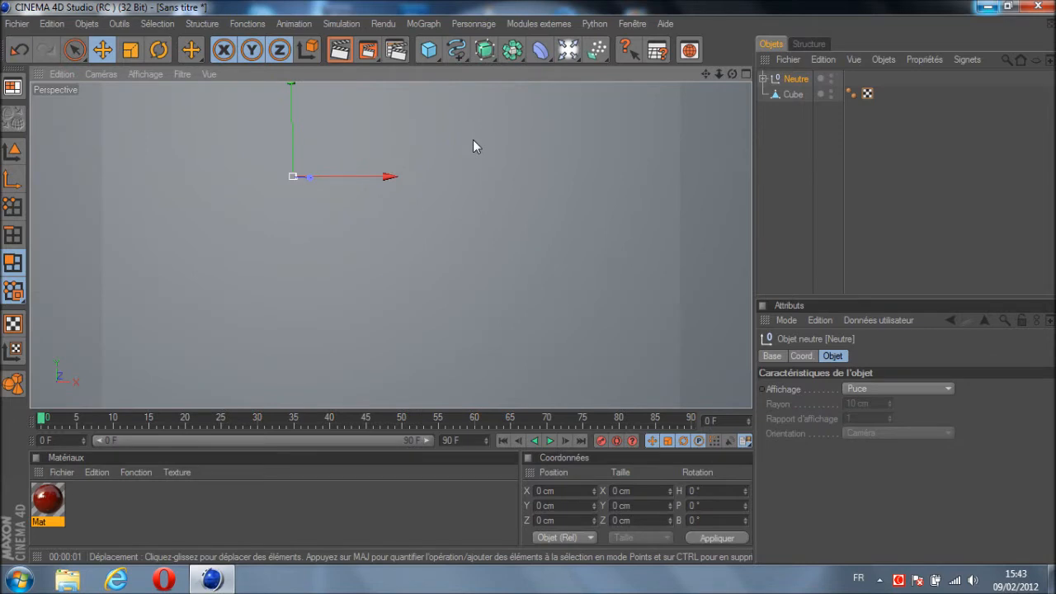
left_click_drag(707, 76, 533, 288)
left_click_drag(732, 76, 529, 282)
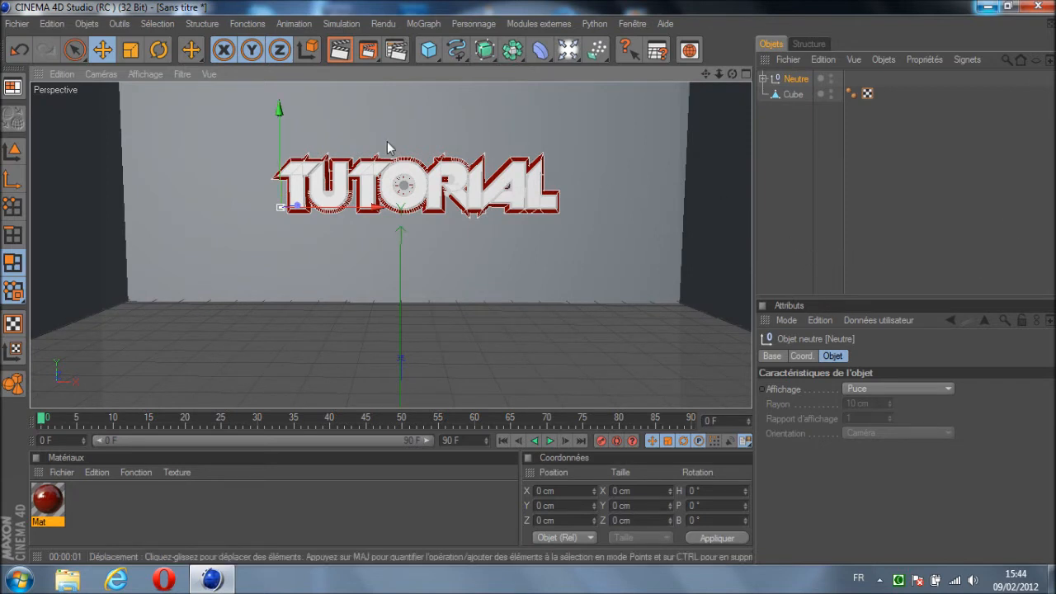
left_click(340, 52)
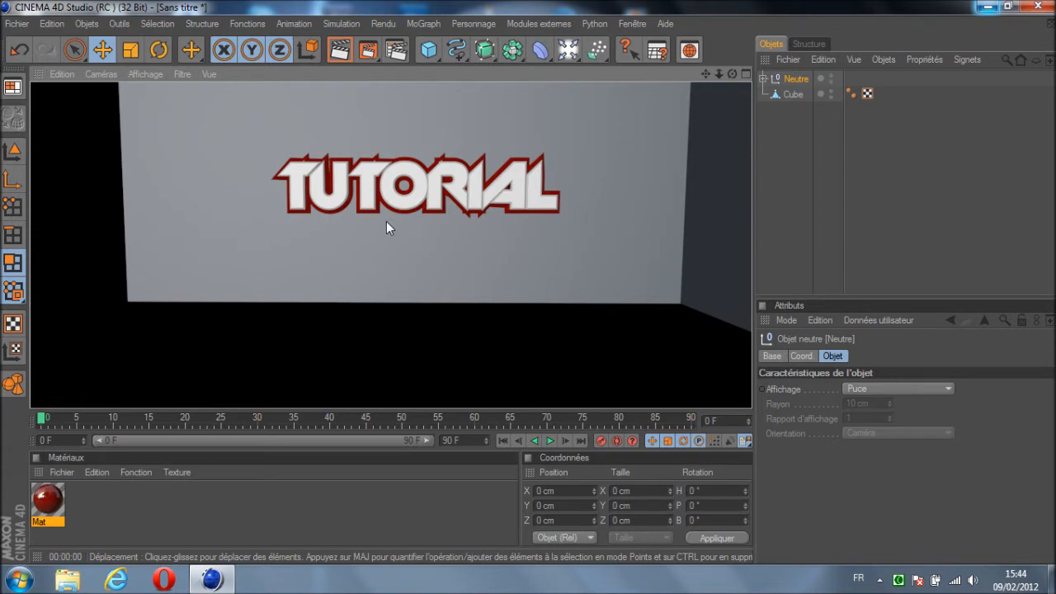
left_click(817, 236)
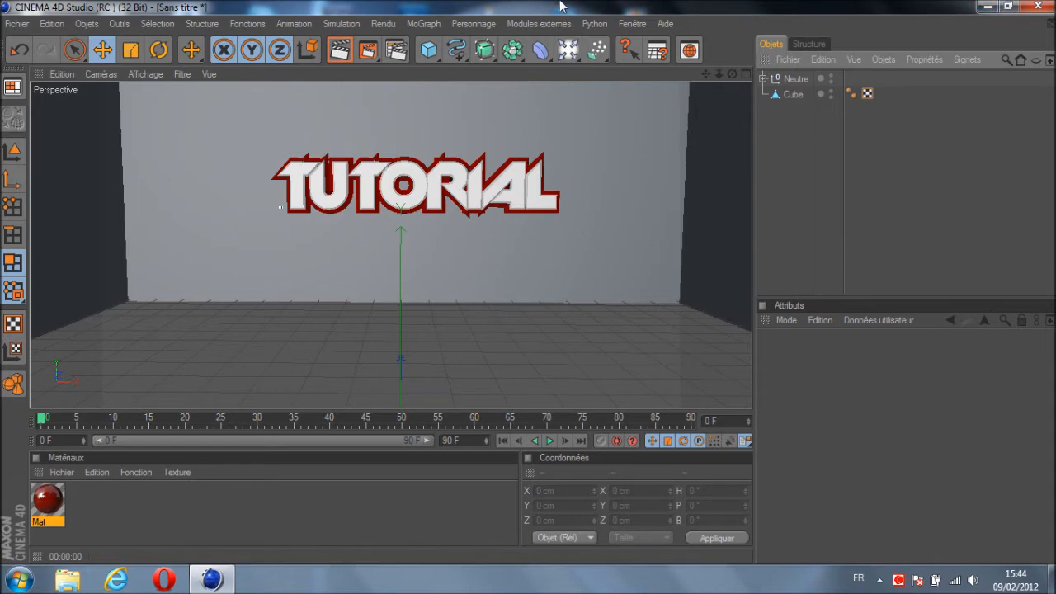
Add a Plane (Plan) object to the scene and hide the Cube in the viewport
left_click(429, 51)
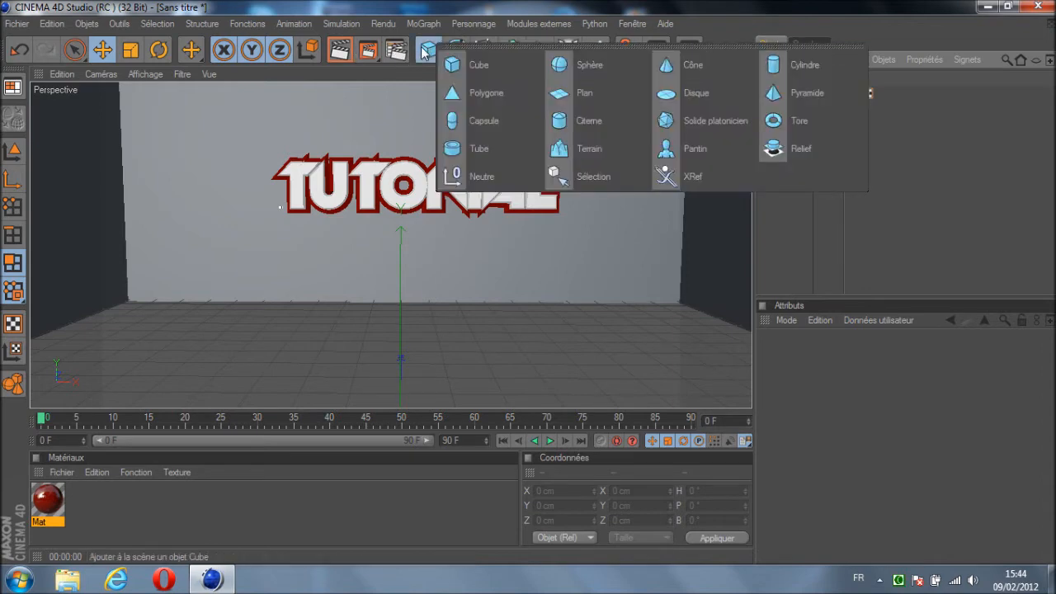
left_click(586, 97)
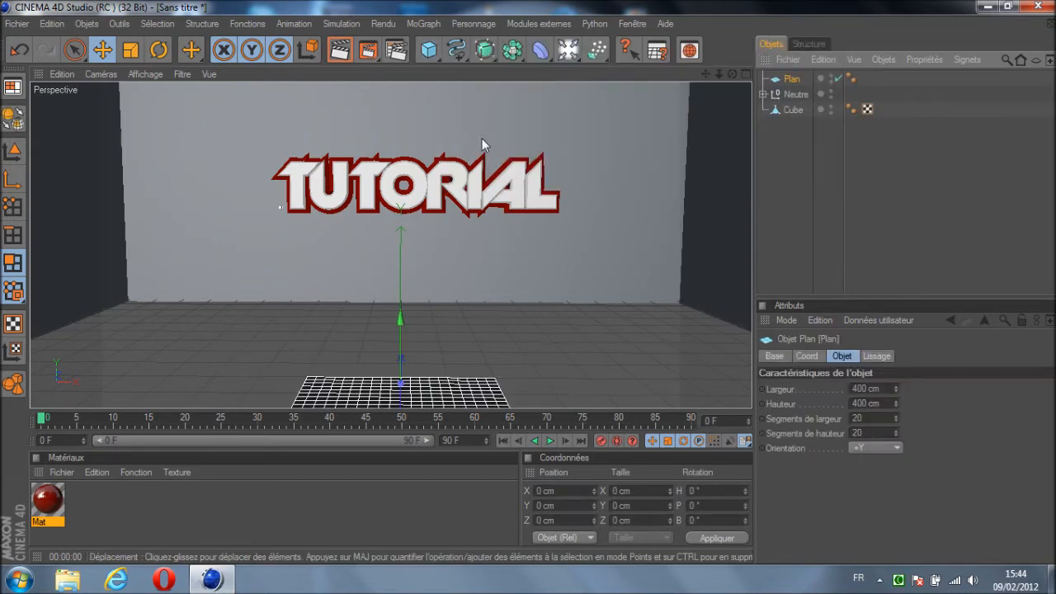
left_click(132, 52)
scroll(581, 231, "down", 4)
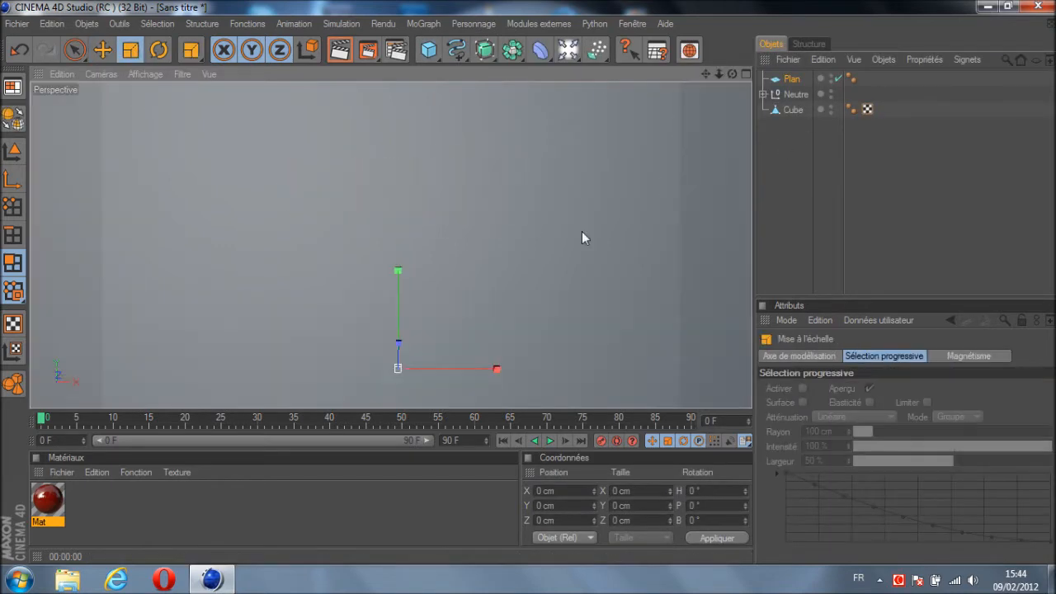
scroll(574, 238, "up", 3)
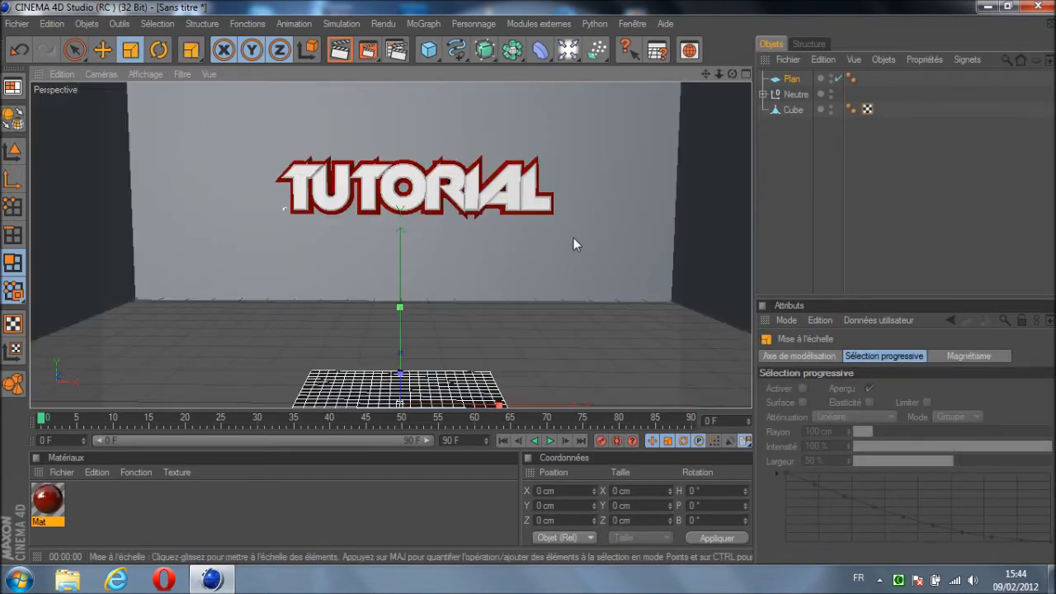
double_click(831, 106)
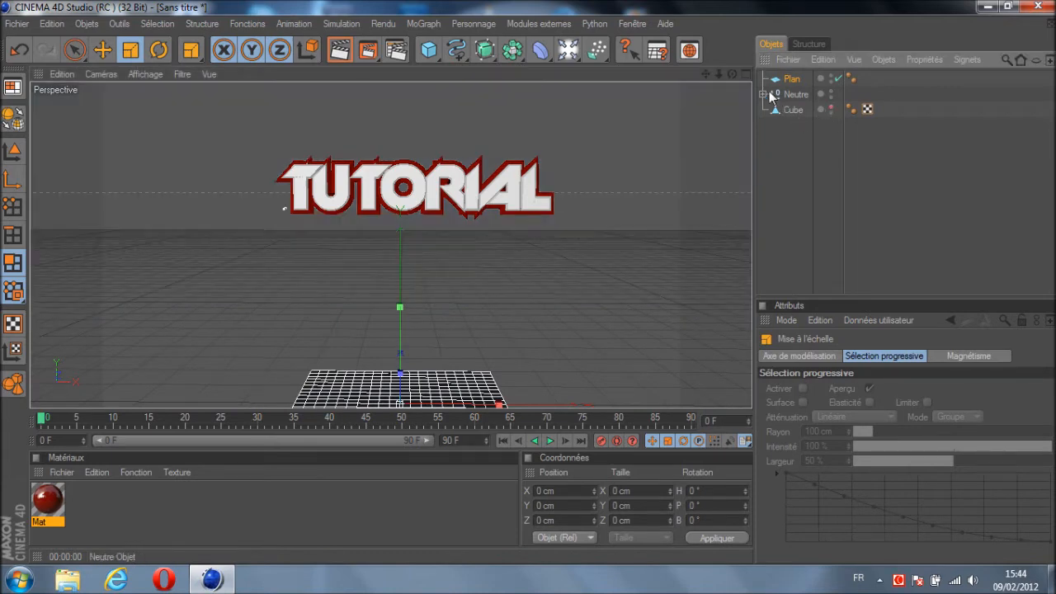
Scale the plane up to form a large floor extending beneath the text
scroll(521, 205, "down", 2)
mouse_move(529, 284)
left_mouse_down()
mouse_move(647, 320)
mouse_move(982, 225)
mouse_move(532, 283)
left_mouse_up()
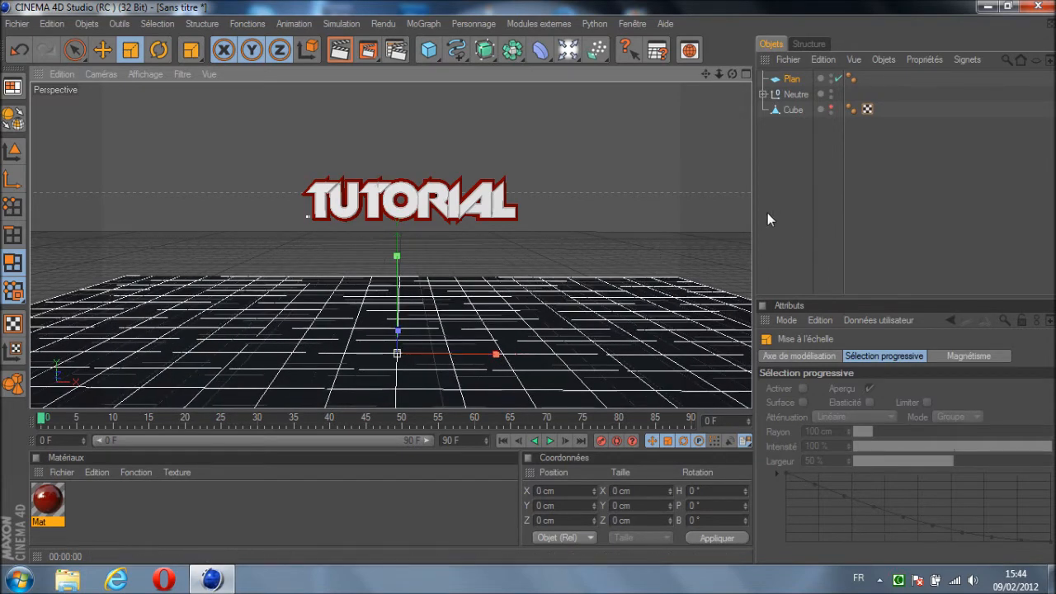
mouse_move(533, 288)
left_mouse_down()
mouse_move(479, 278)
mouse_move(529, 282)
left_mouse_up()
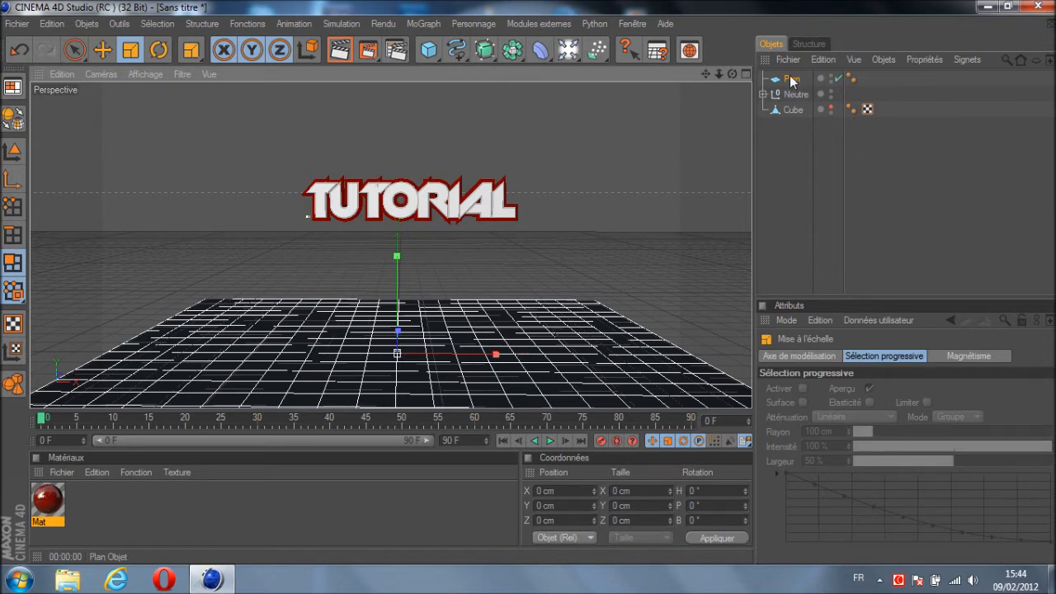
Duplicate the floor plane and raise the copy along Y above the TUTORIAL text as a ceiling
left_click_drag(790, 83, 790, 86, "ctrl")
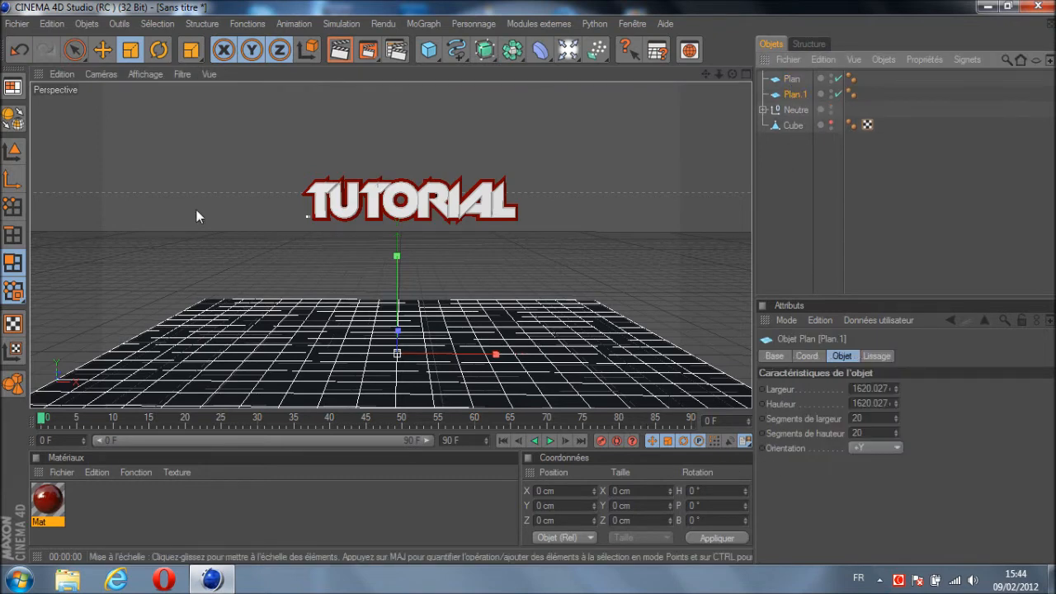
key("e")
left_click_drag(396, 272, 529, 282)
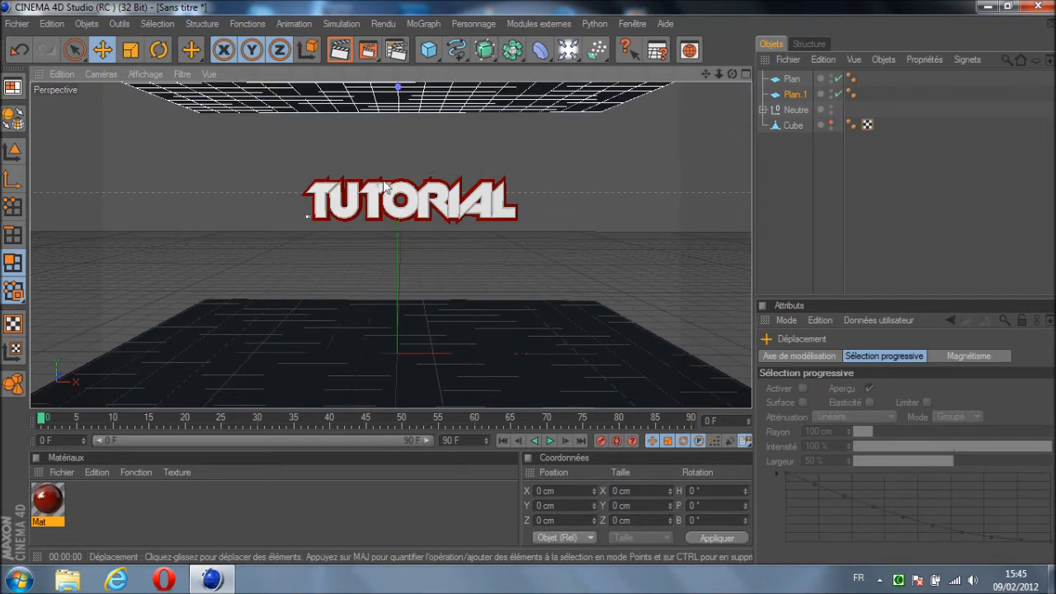
Show the Cube in the viewport again and bring the whole box into view from outside
left_click(831, 121)
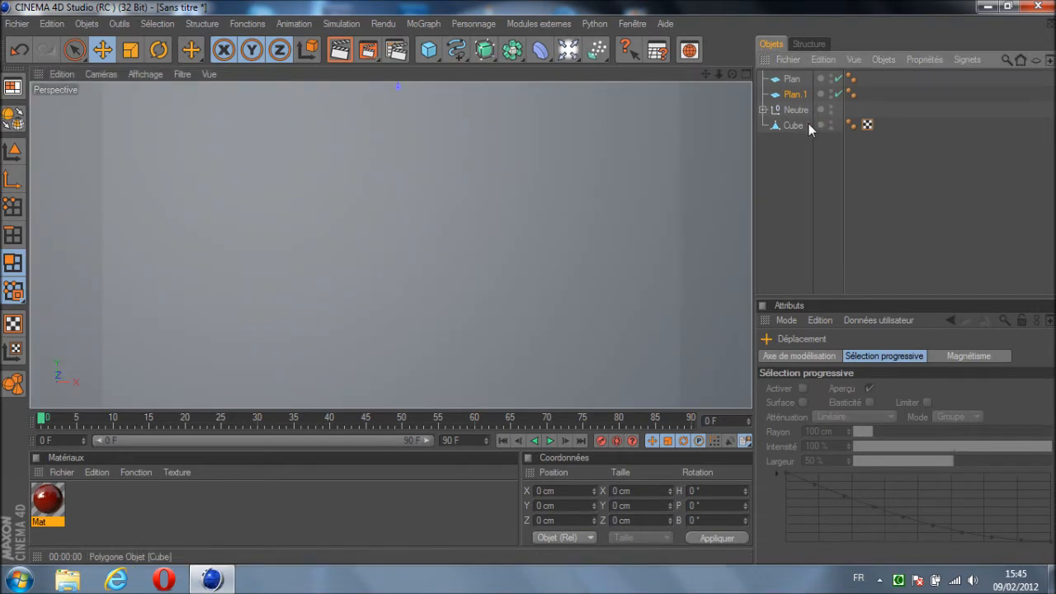
scroll(724, 209, "down", 10)
scroll(693, 172, "up", 5)
scroll(712, 149, "down", 4)
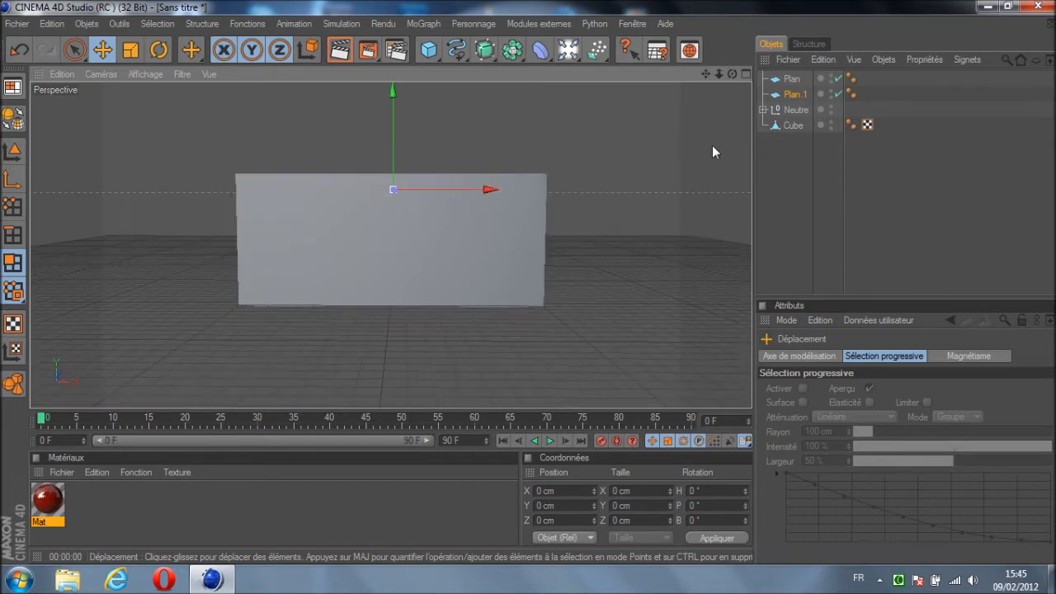
Scale the ceiling plane up beyond the box's outer walls and raise it just above their upper edges
left_click(795, 94)
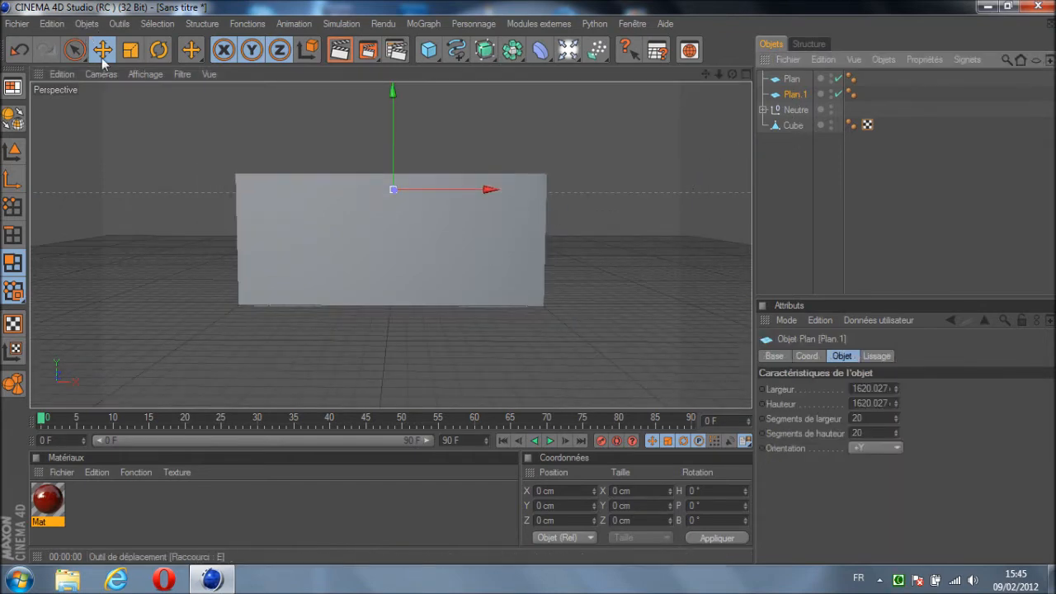
left_click(131, 50)
left_click_drag(732, 73, 529, 281)
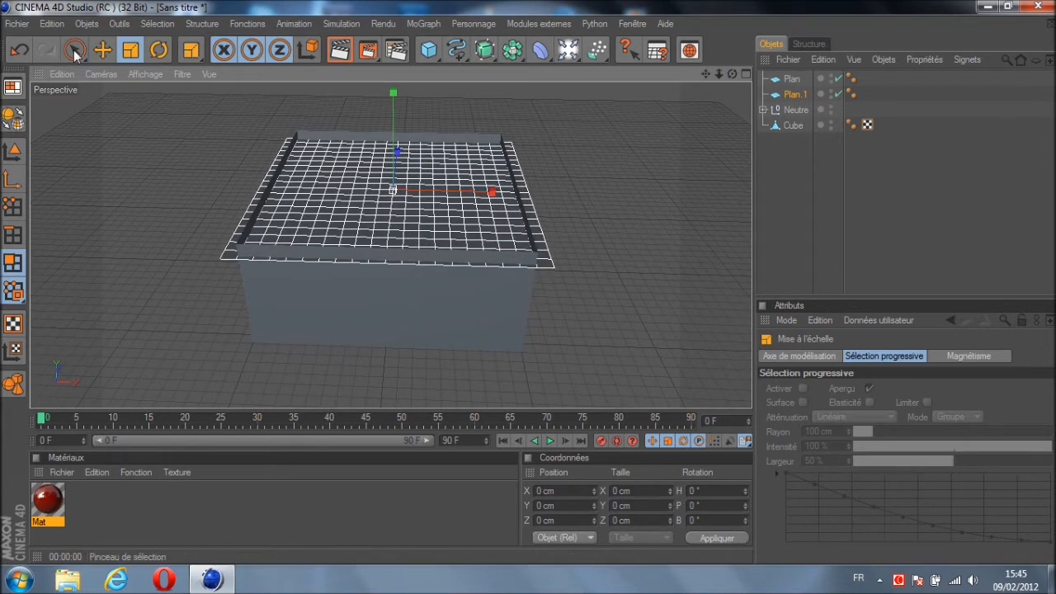
left_click(103, 51)
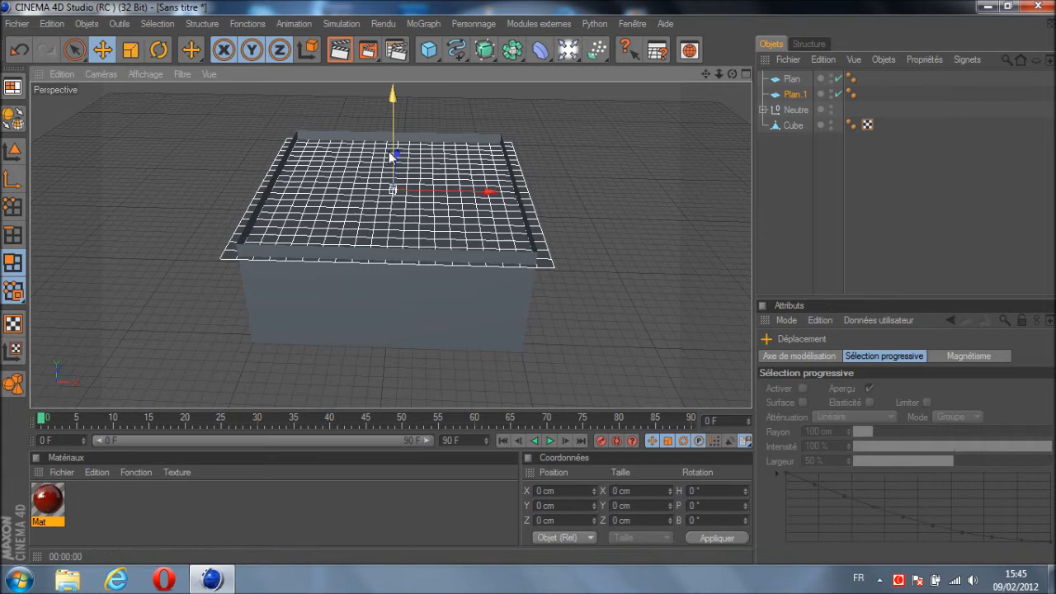
left_click_drag(393, 148, 529, 282)
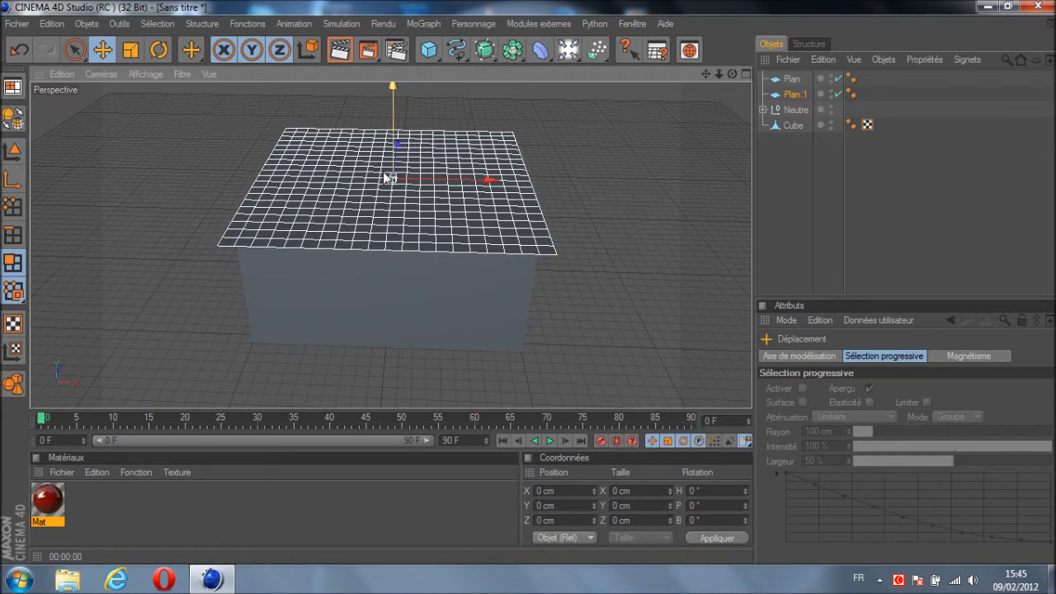
Scale the floor plane up past the box's walls, return to the view of the text inside and clear the selection
left_click_drag(733, 75, 529, 281)
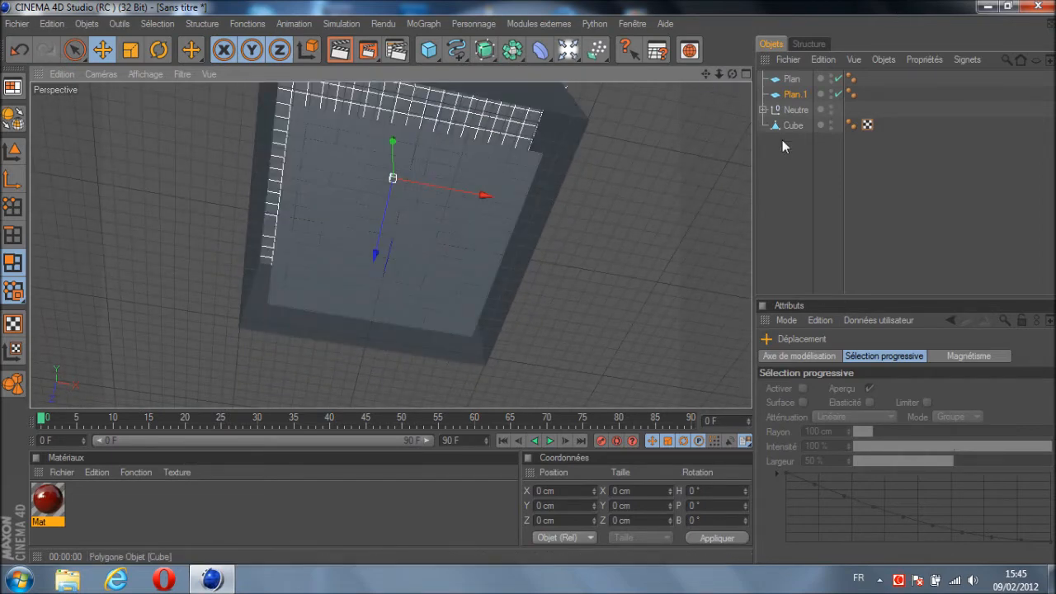
left_click(792, 80)
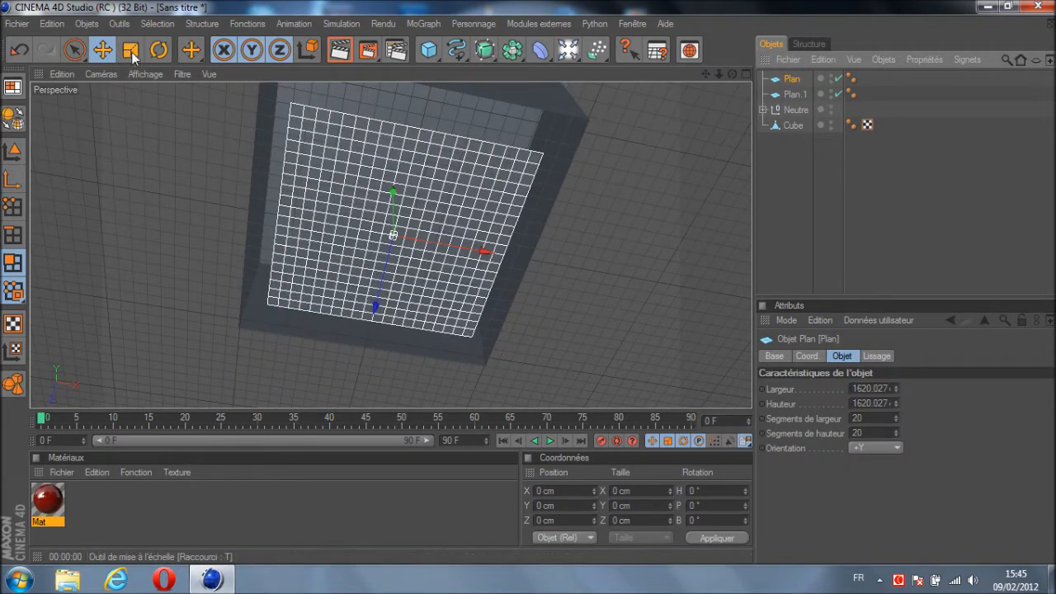
left_click(130, 50)
left_click_drag(432, 250, 531, 288)
left_click_drag(732, 75, 528, 284)
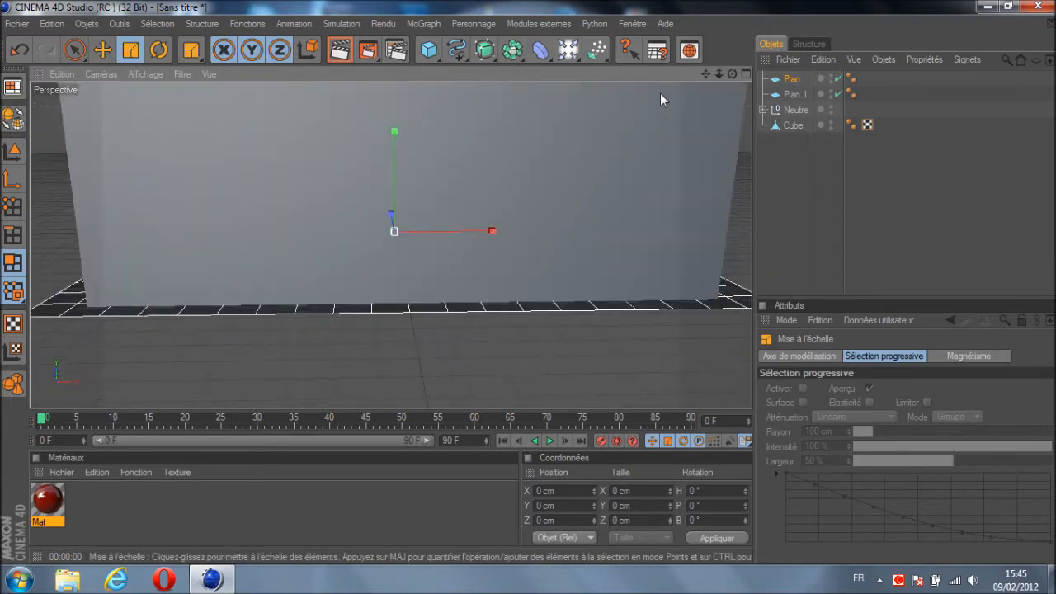
scroll(658, 105, "up", 8)
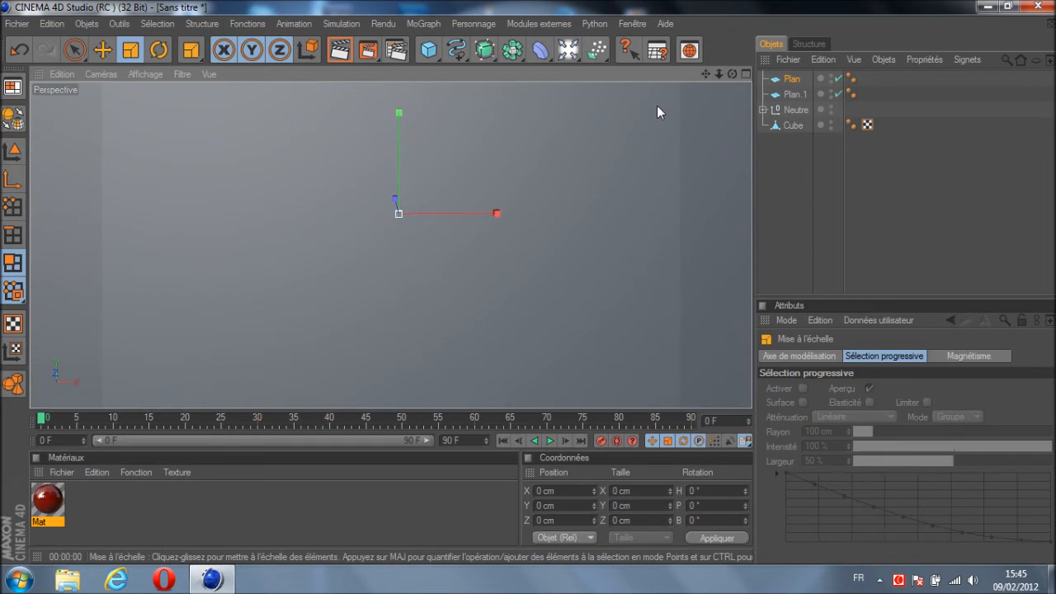
scroll(657, 106, "down", 5)
scroll(529, 282, "down", 6)
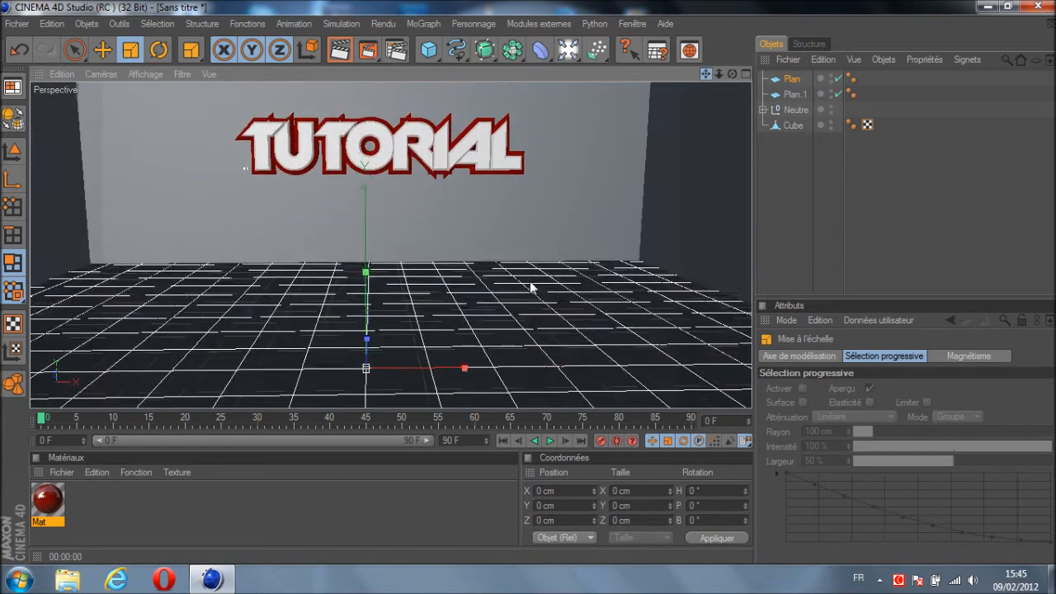
left_click(797, 224)
Create a new material for the floor, disable its specularity and set its colour to grey, RGB 148, 146, 146
left_click(790, 80)
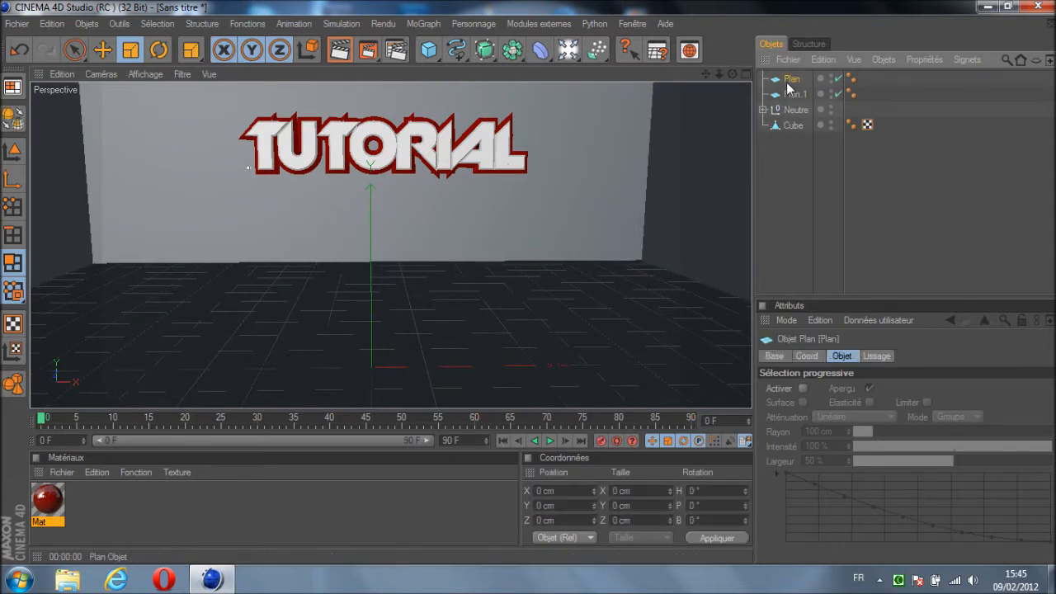
double_click(145, 512)
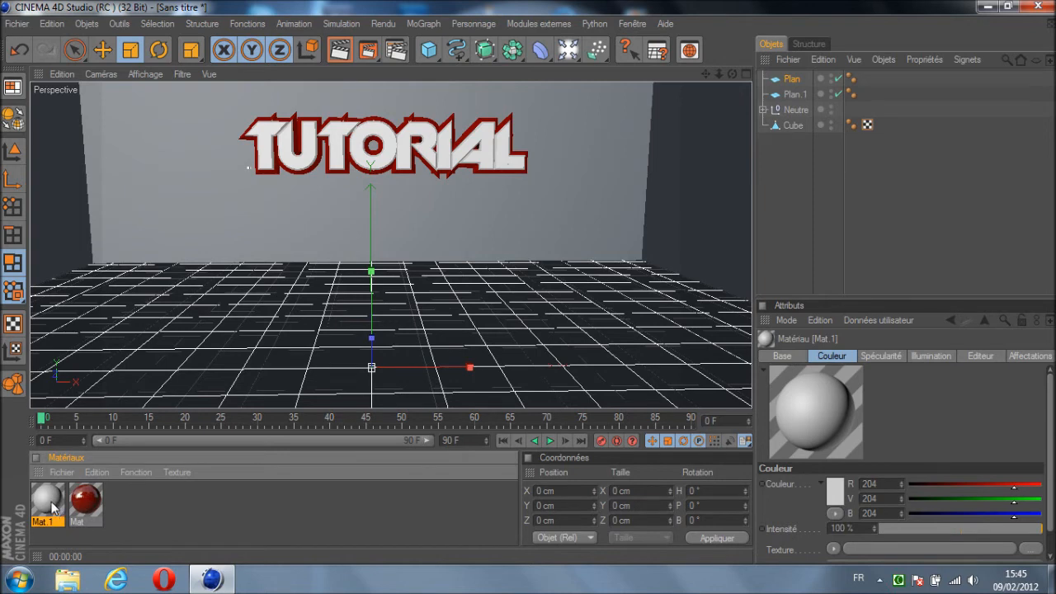
double_click(48, 500)
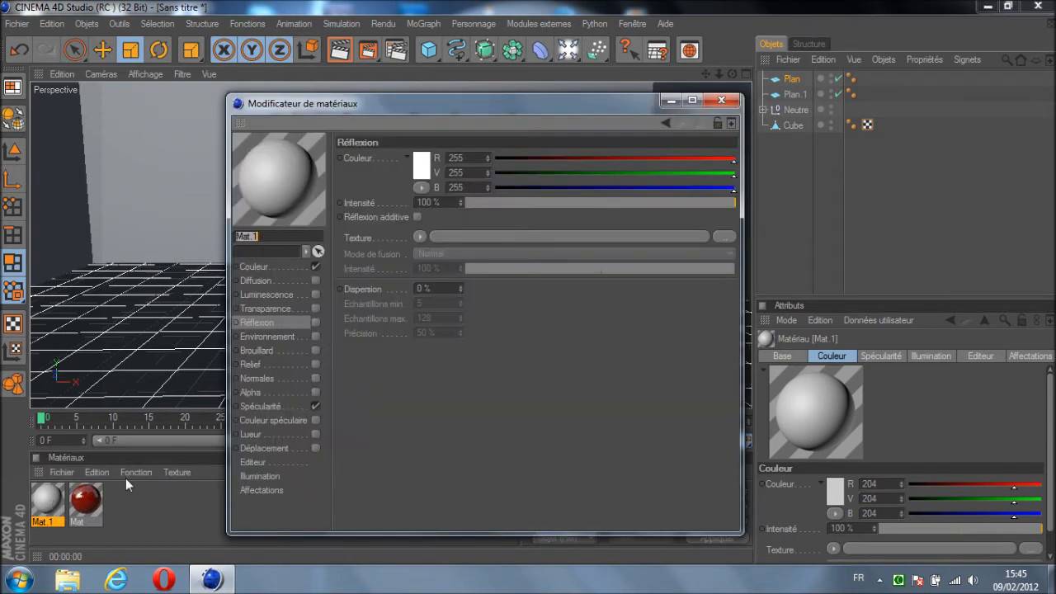
left_click(315, 405)
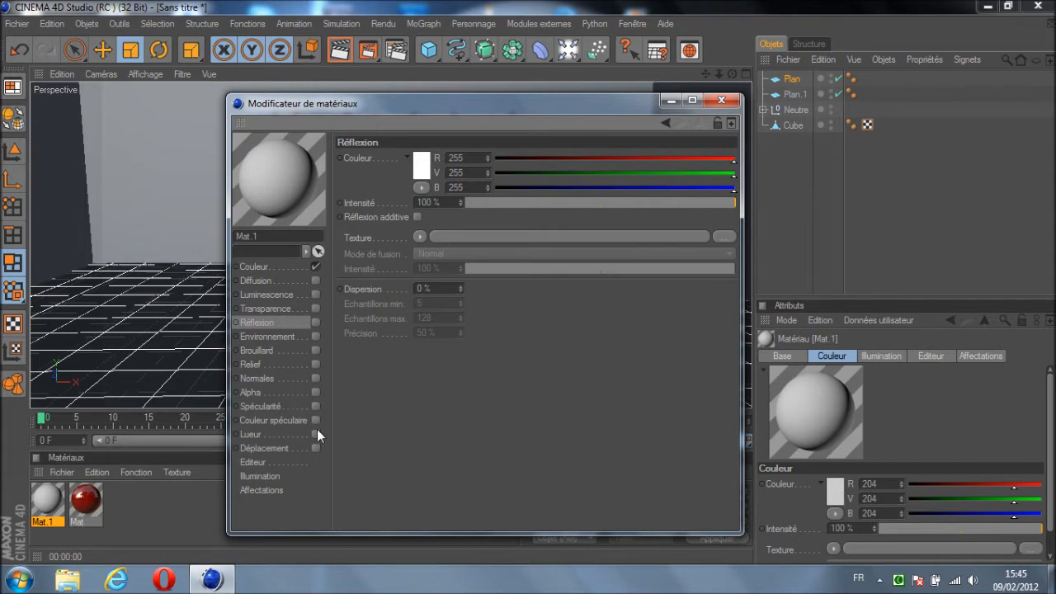
left_click(284, 268)
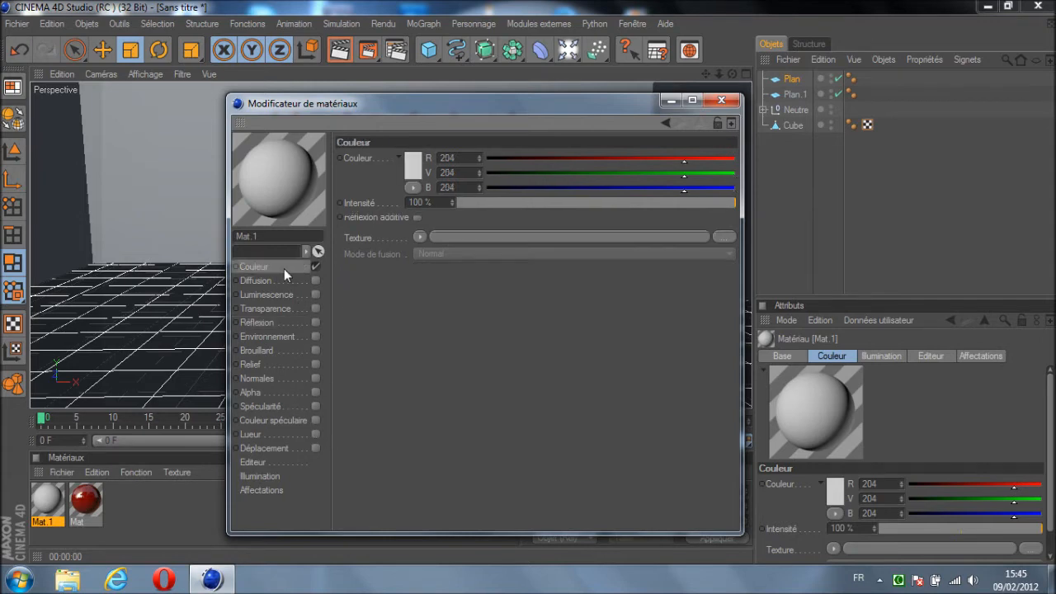
left_click(412, 166)
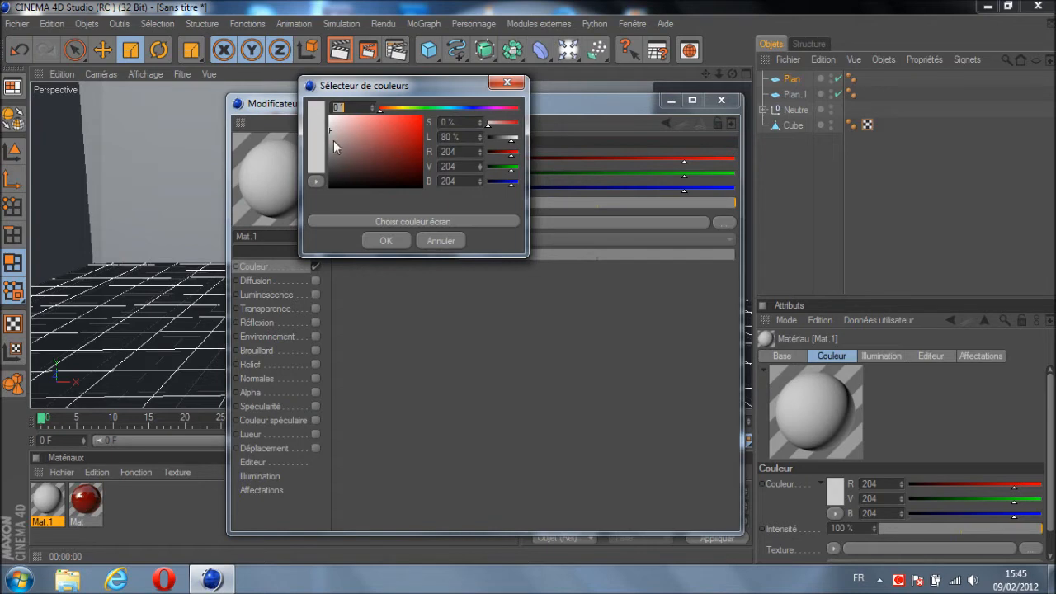
left_click_drag(329, 117, 329, 145)
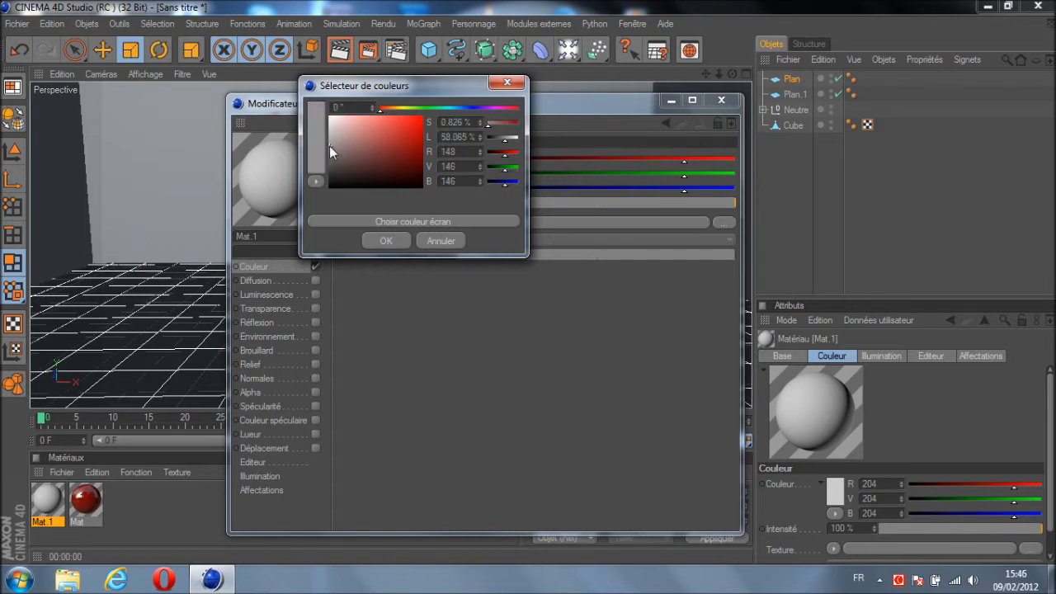
left_click(377, 240)
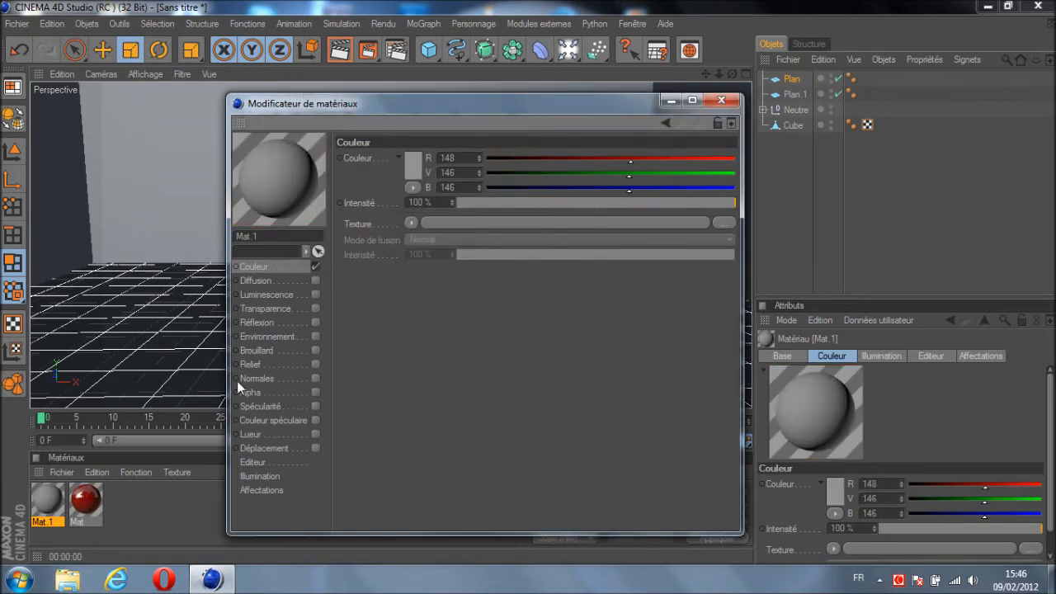
Enable reflection on the grey floor material and set its intensity to 45 %
left_click(314, 323)
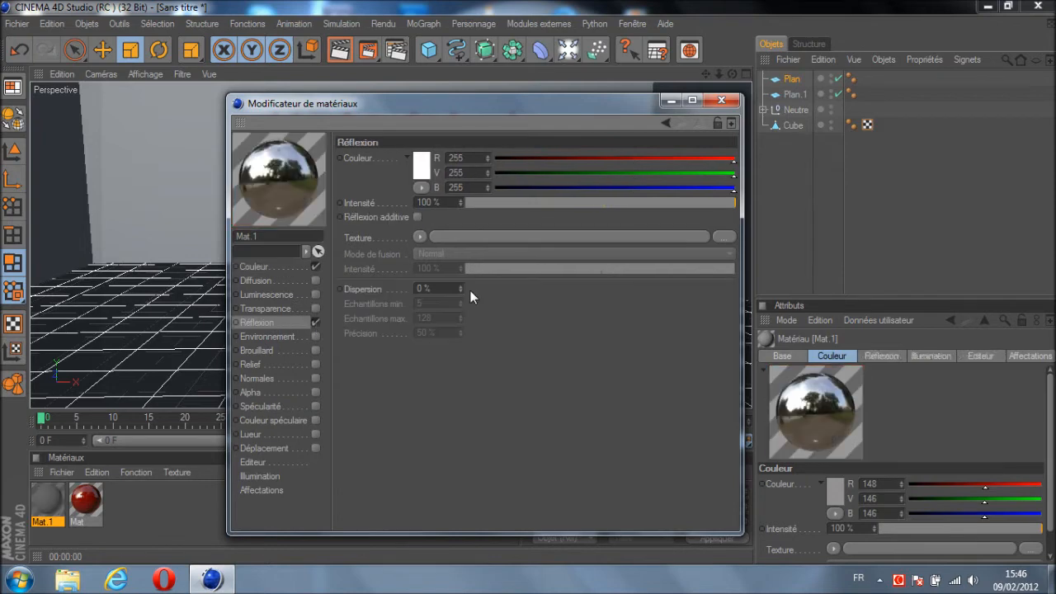
left_click_drag(446, 201, 378, 213)
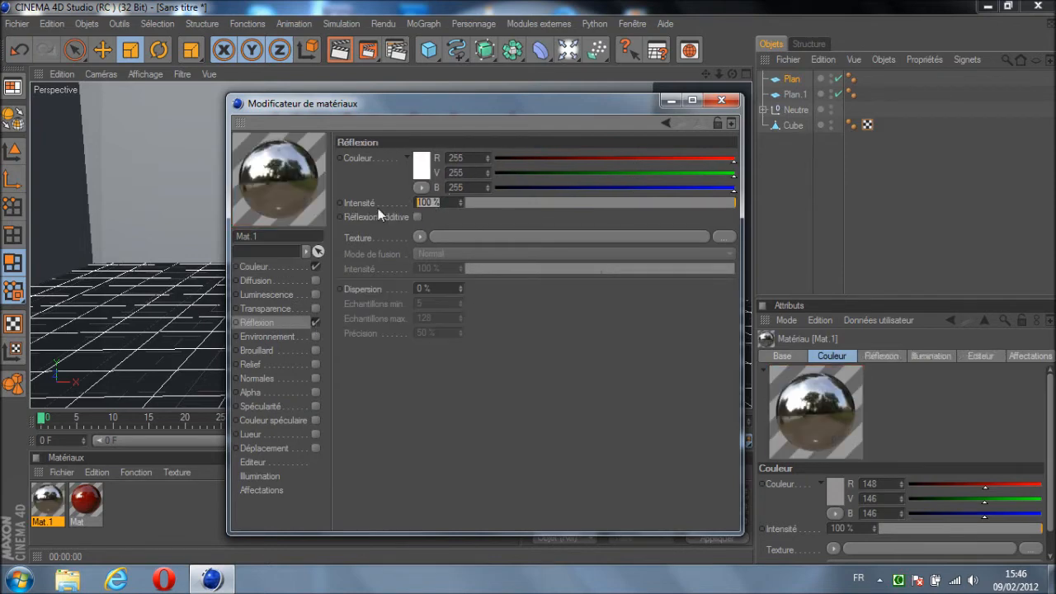
type("45")
key("Return")
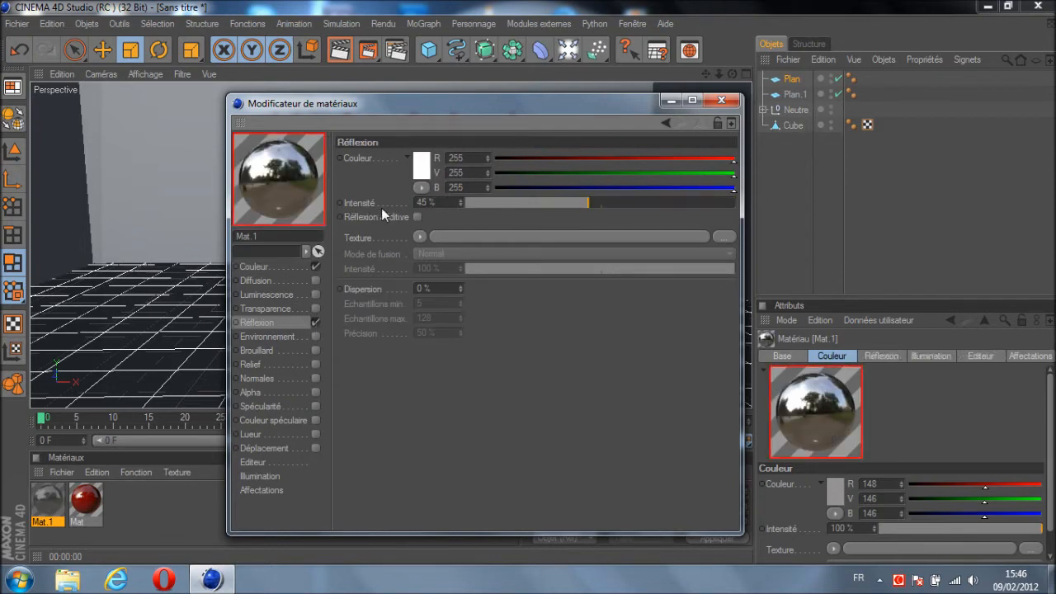
Add a Fresnel texture to the grey material's reflection and set the texture intensity to 40 %
left_click(419, 239)
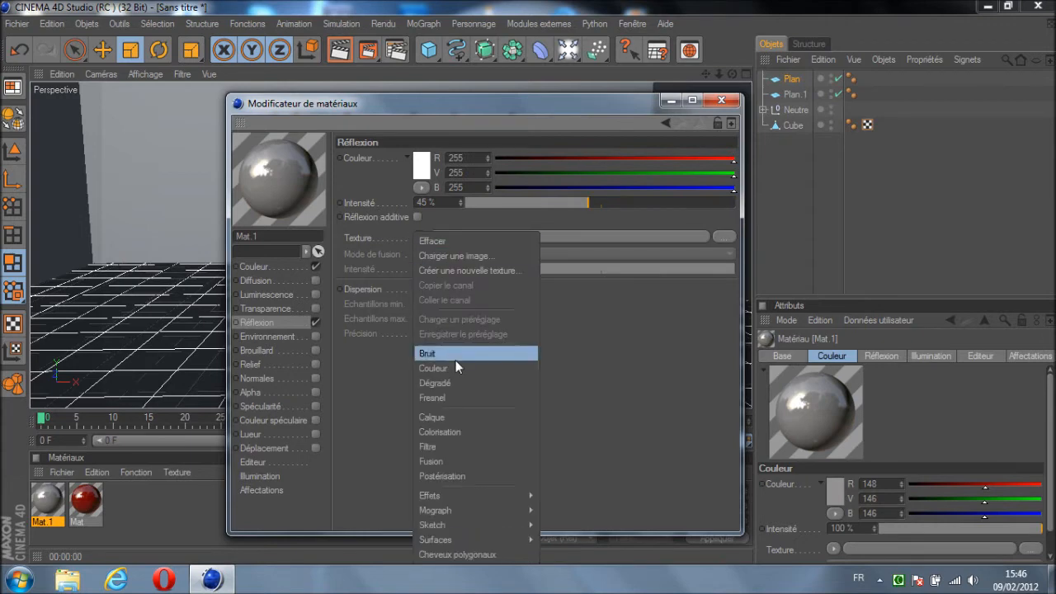
left_click(457, 398)
double_click(450, 314)
type("40")
key("Return")
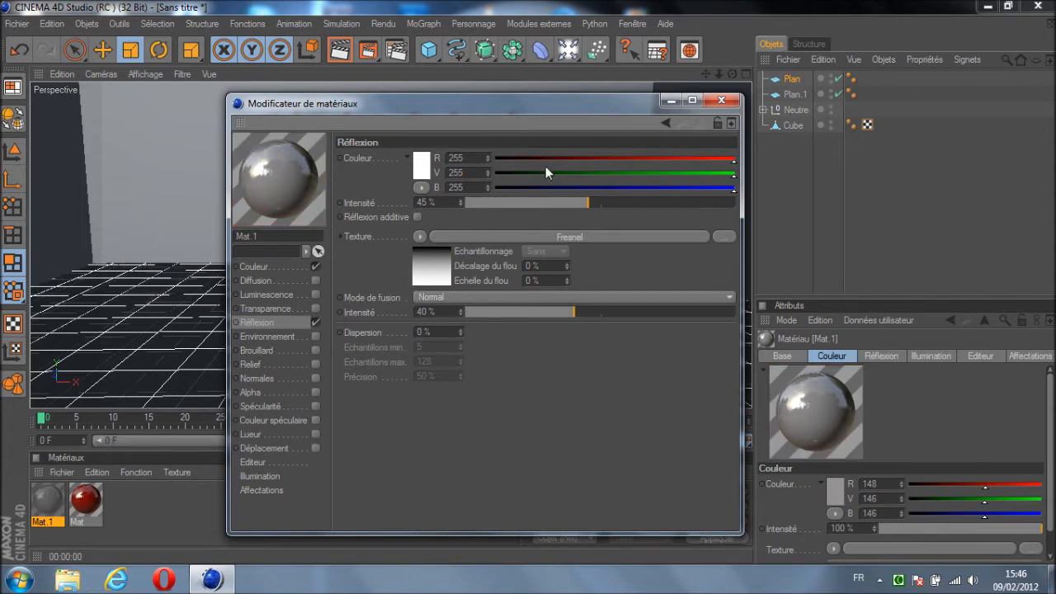
Apply the grey reflective material to the floor plane and preview the render in the viewport
left_click(721, 100)
left_click_drag(42, 514, 530, 287)
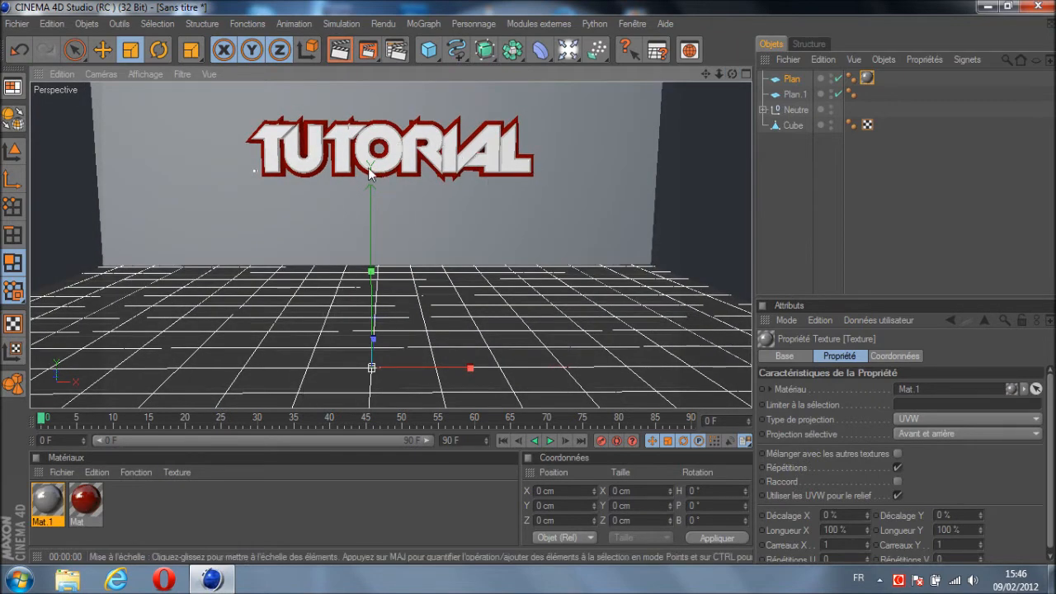
left_click(345, 51)
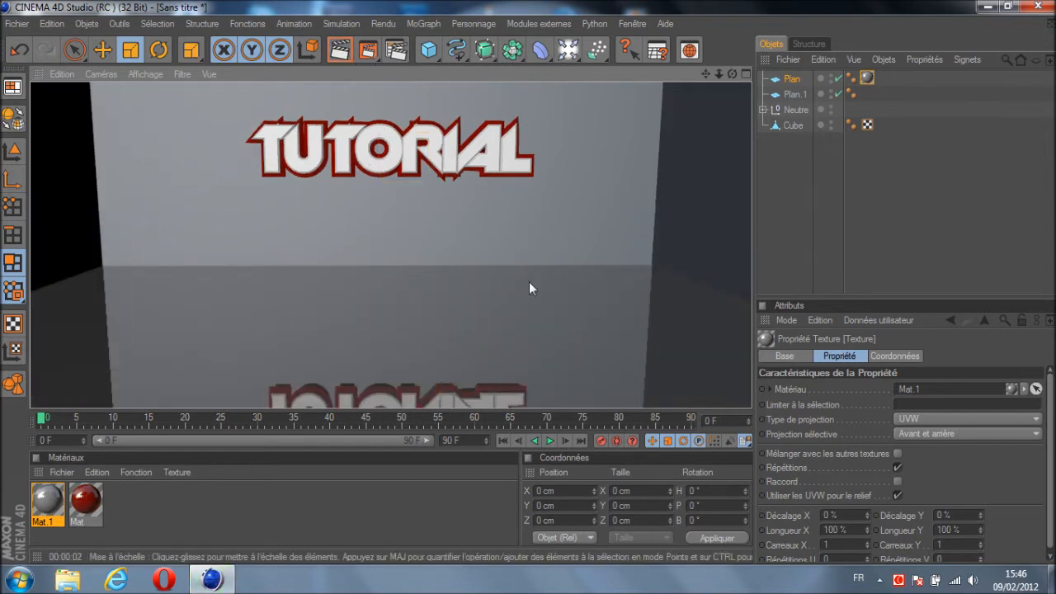
Create another material, disable its specularity and set its colour to pure white, RGB 255, 255, 255
double_click(138, 504)
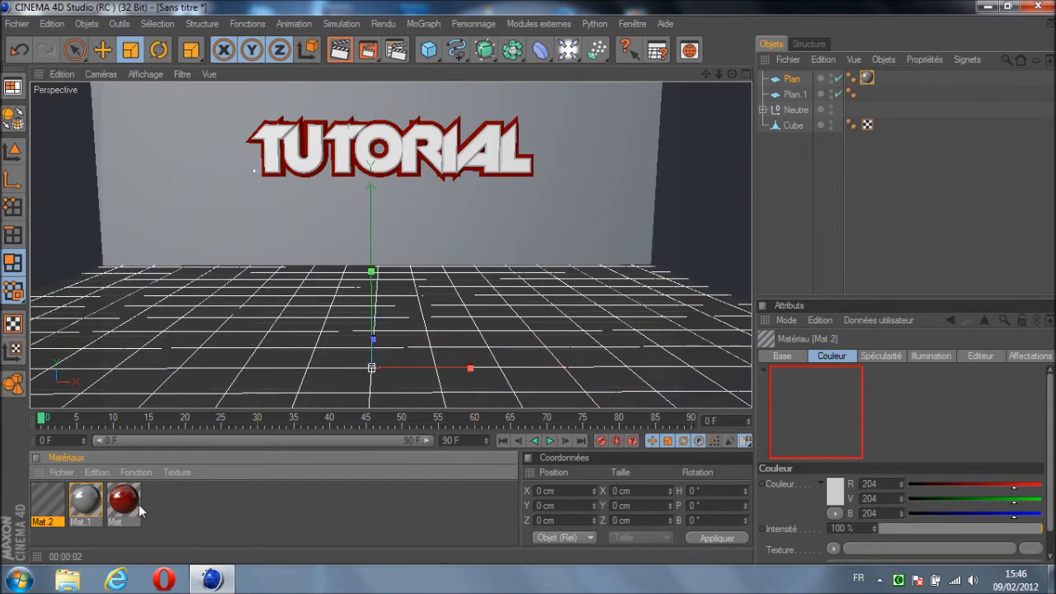
double_click(51, 500)
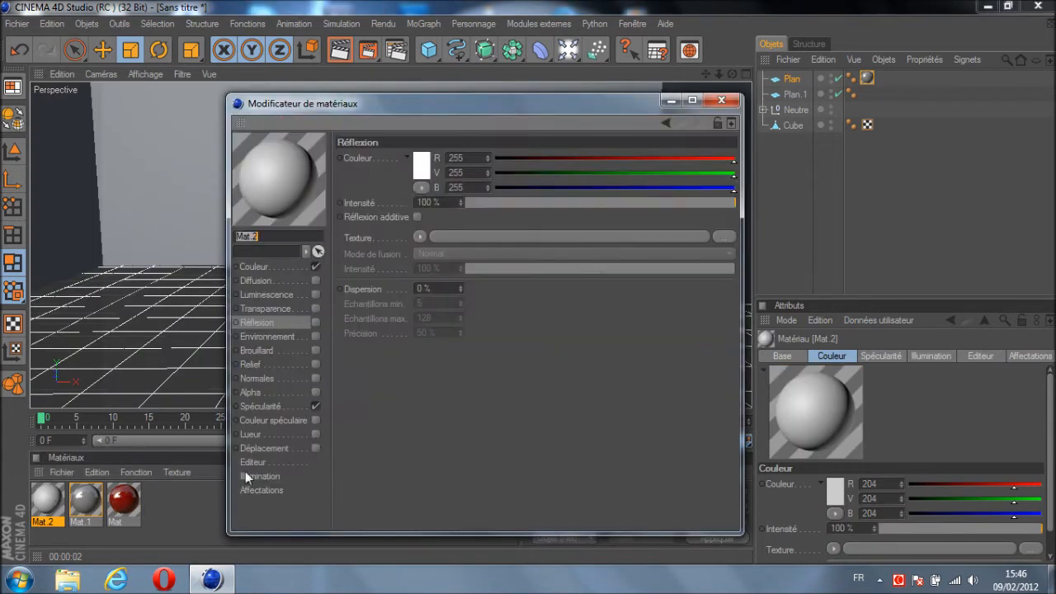
left_click(315, 406)
left_click(292, 269)
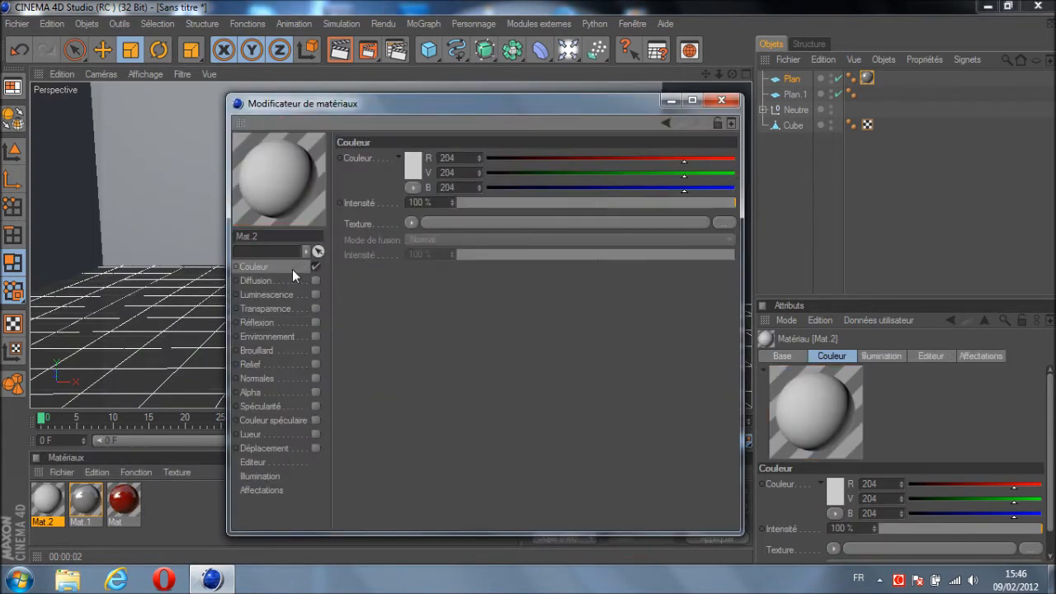
left_click(420, 165)
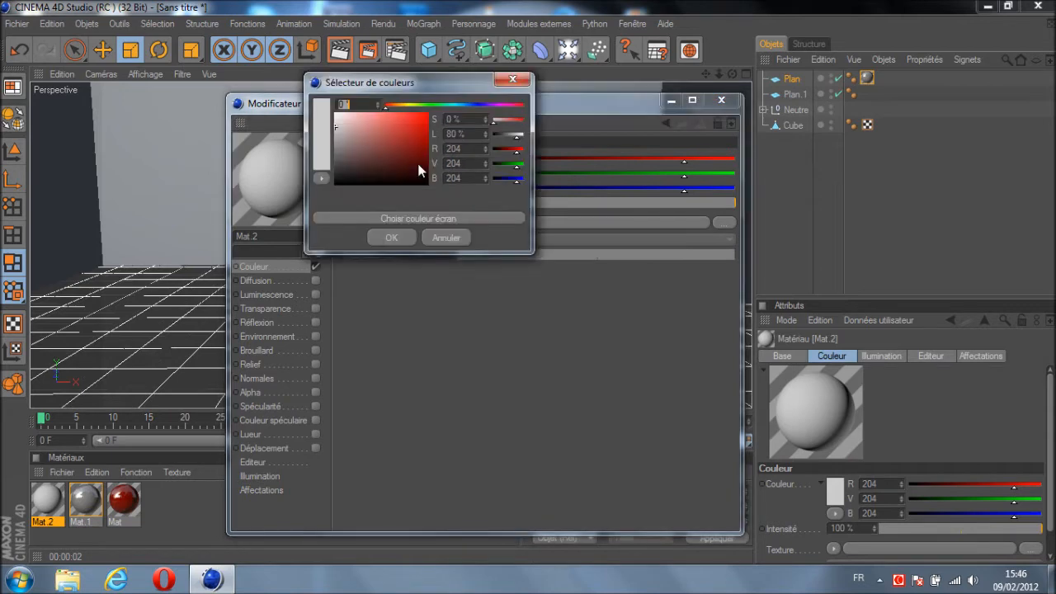
left_click(391, 236)
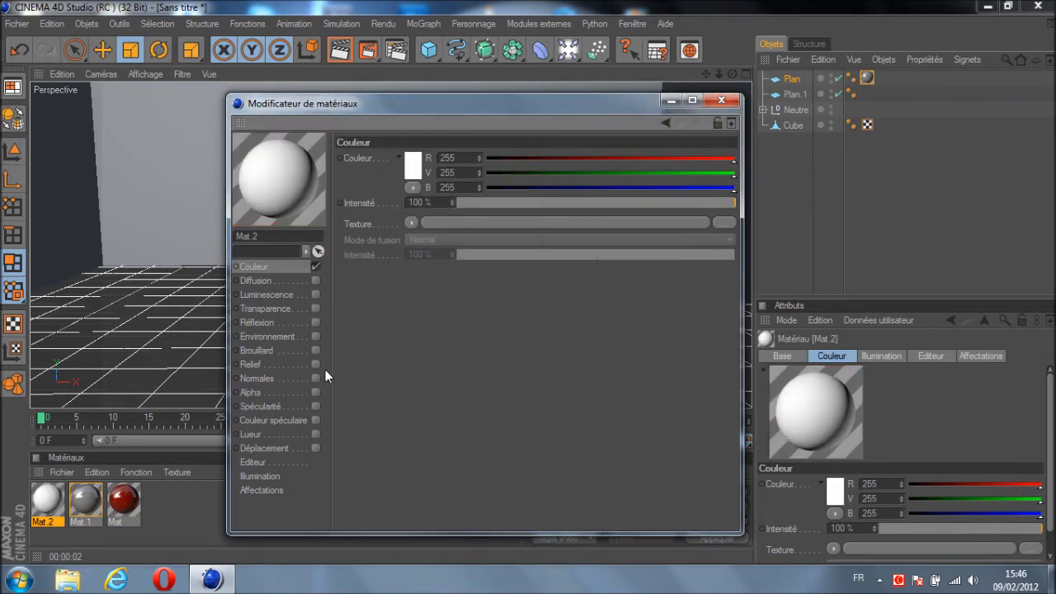
Enable reflection on the pure white material and set the reflection intensity to 20 %
left_click(315, 323)
left_click(446, 202)
type("20")
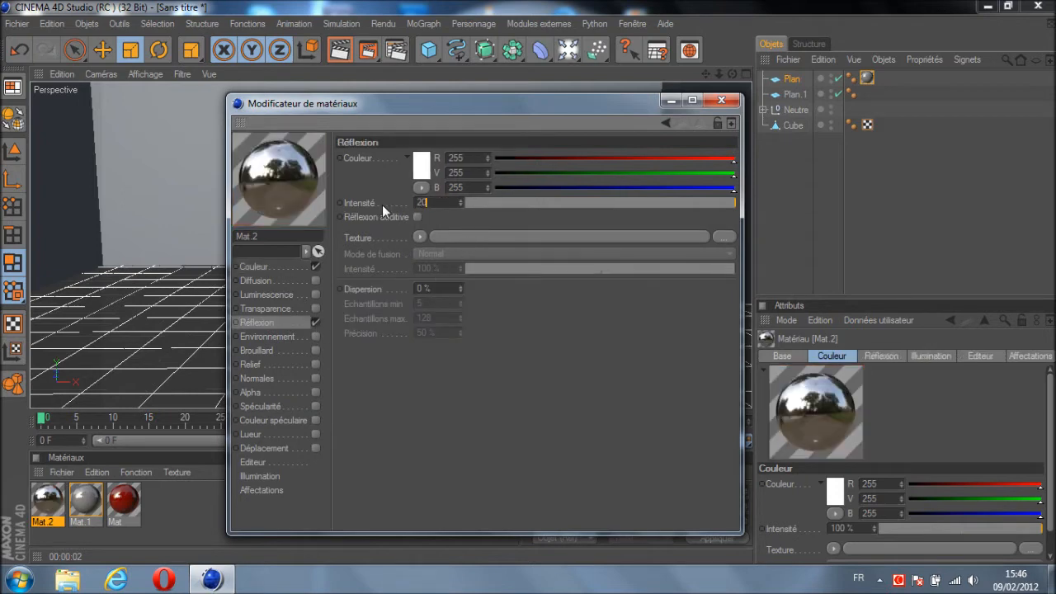
key("Return")
Add a Fresnel texture to the white material's reflection and set the texture intensity to 40 %
left_click(420, 237)
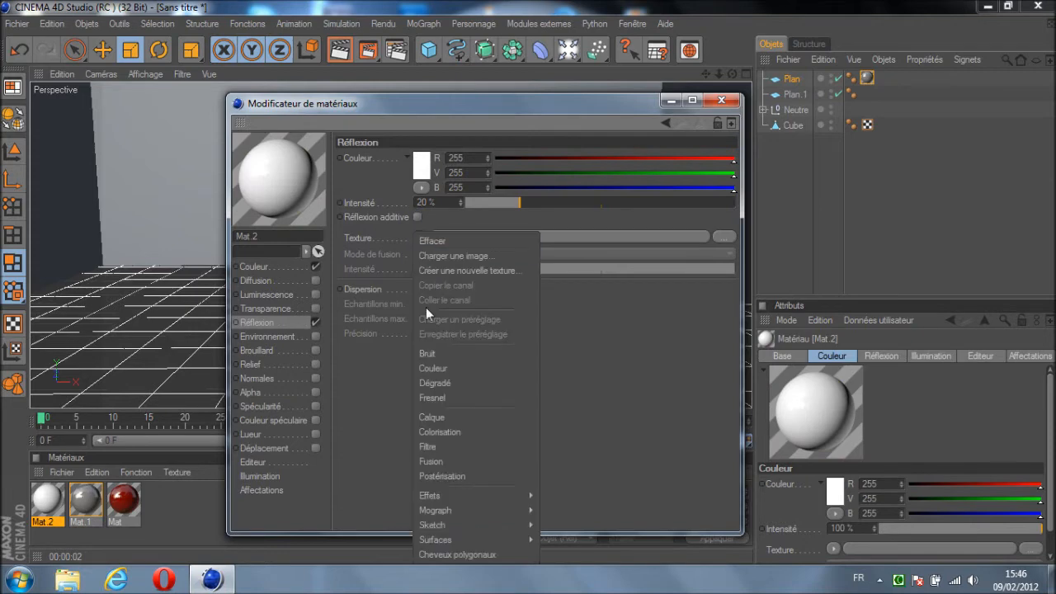
left_click(426, 312)
type("40")
key("Return")
left_click(721, 100)
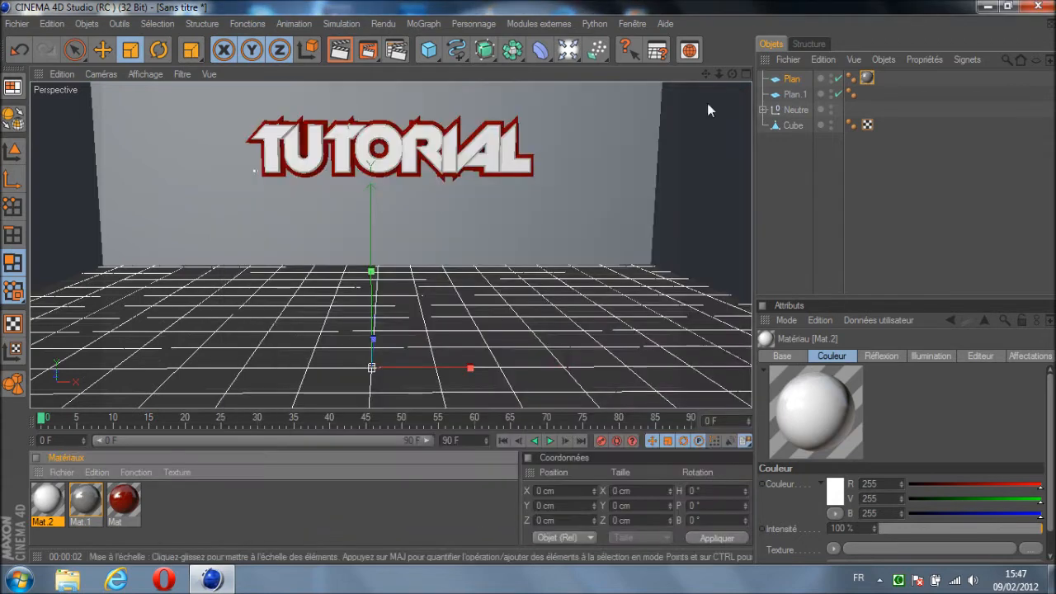
Apply the white reflective material to the Mo Texte object inside the Neutre group and preview the render in the viewport
left_click(763, 110)
left_click_drag(60, 497, 813, 126)
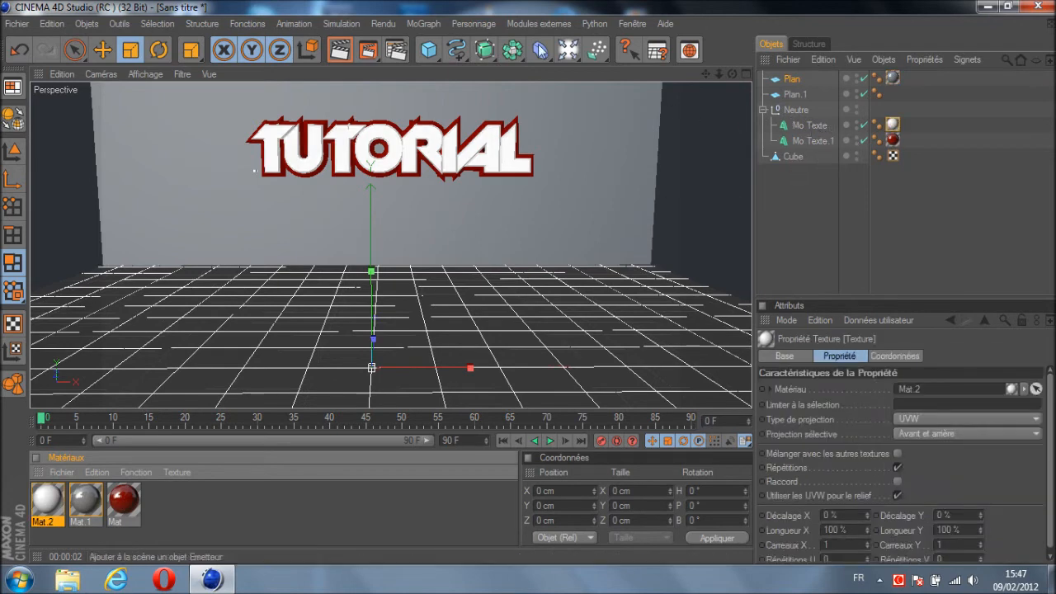
left_click(345, 52)
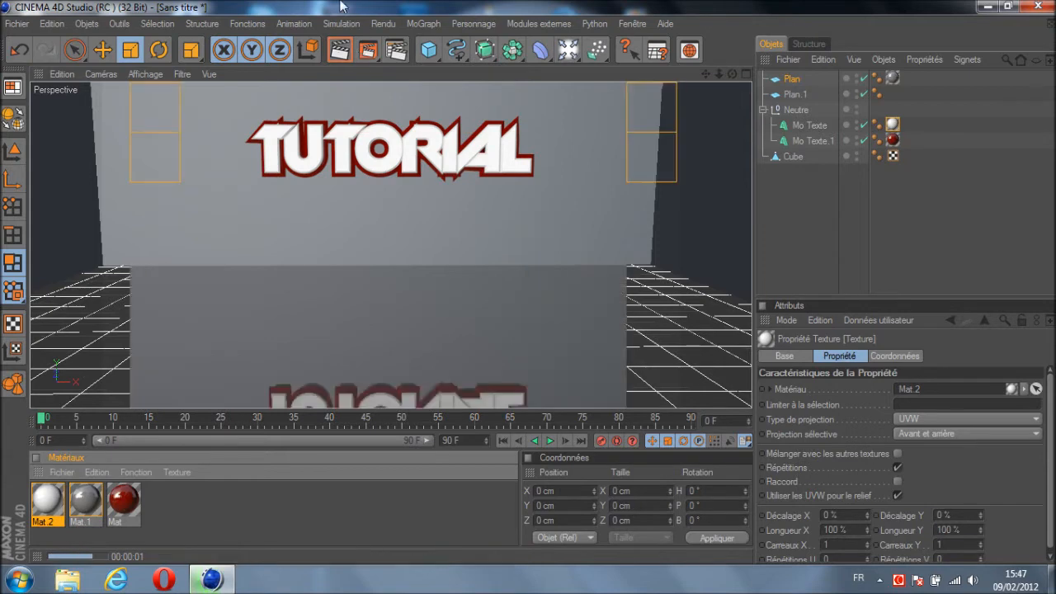
scroll(300, 305, "down", 2)
scroll(302, 306, "up", 2)
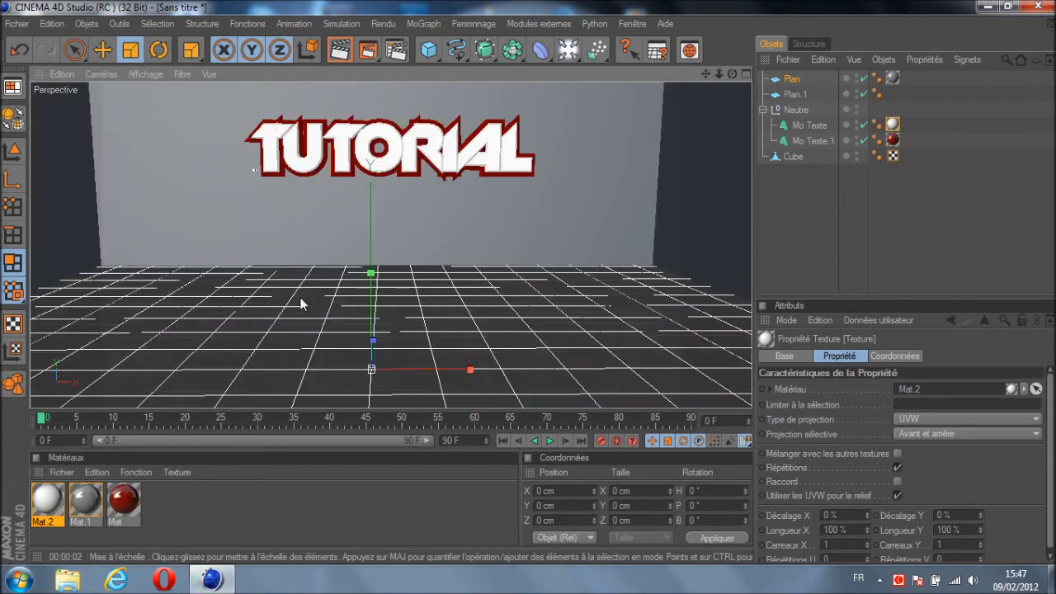
scroll(529, 281, "up", 2)
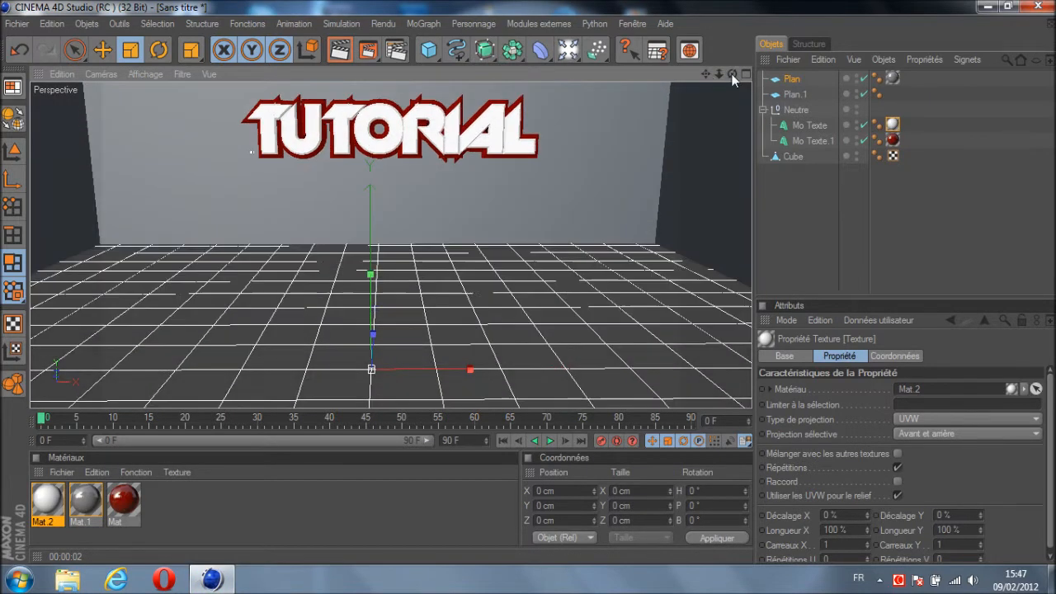
scroll(530, 282, "up", 2)
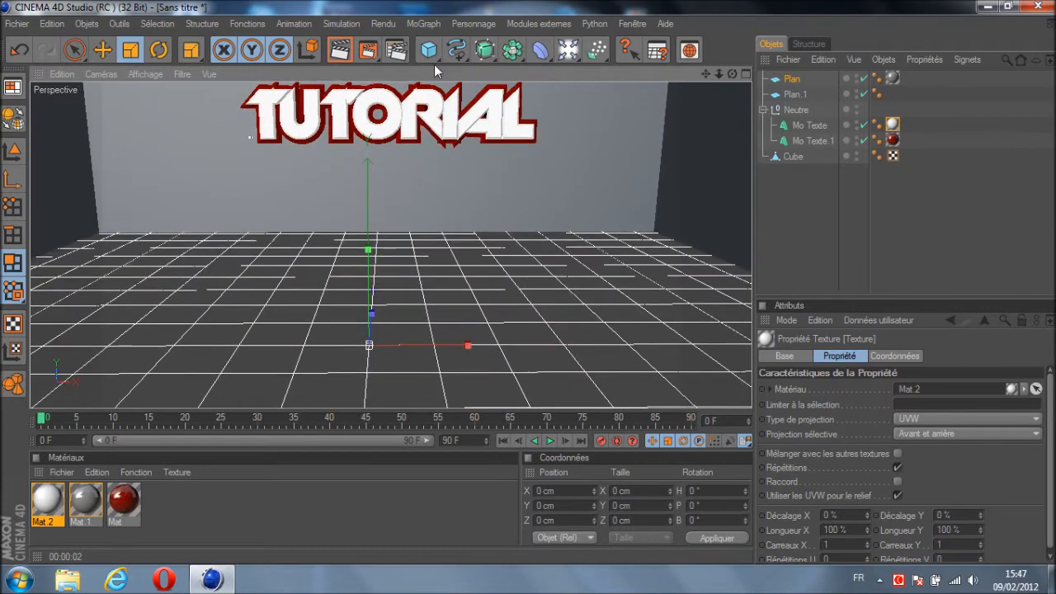
left_click(339, 49)
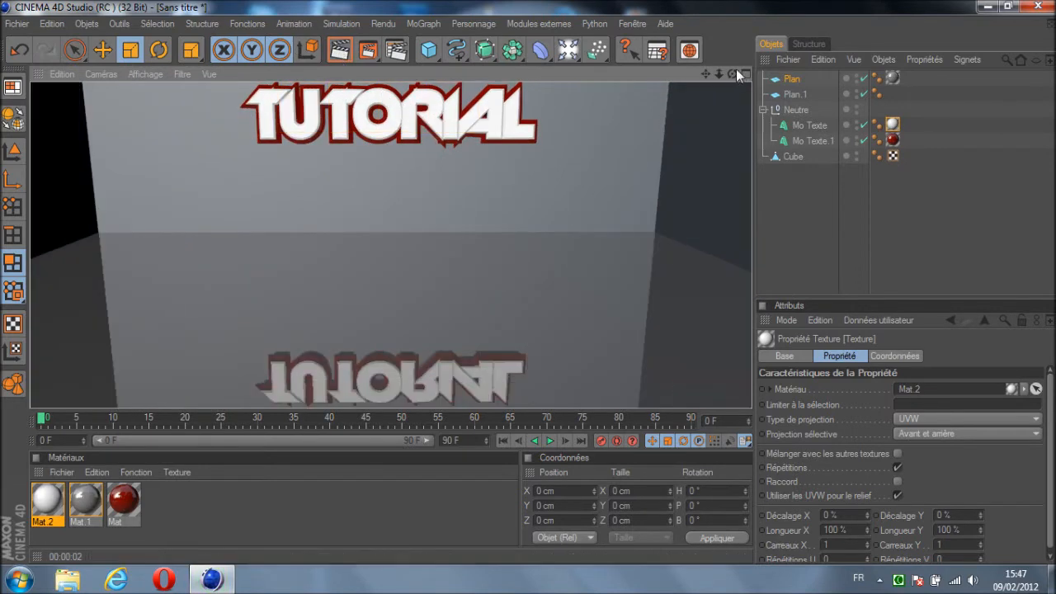
Create a pure white material, RGB 255, 255, 255, without specularity and apply it to the ceiling plane, Plan.1
scroll(529, 281, "down", 1)
mouse_move(530, 284)
left_mouse_down("alt")
mouse_move(733, 74)
mouse_move(529, 281)
left_mouse_up("alt")
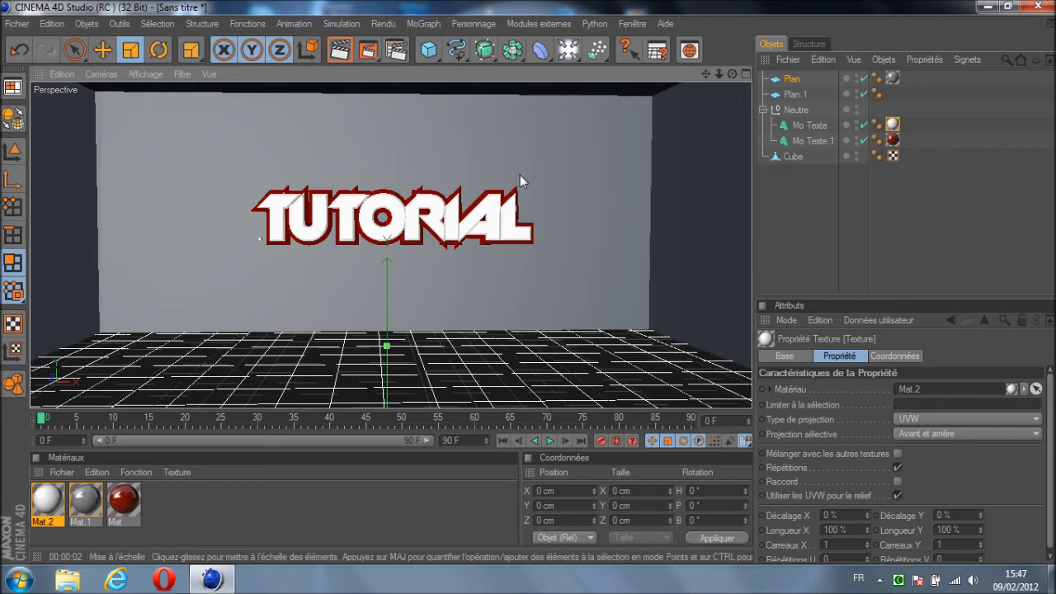
double_click(214, 518)
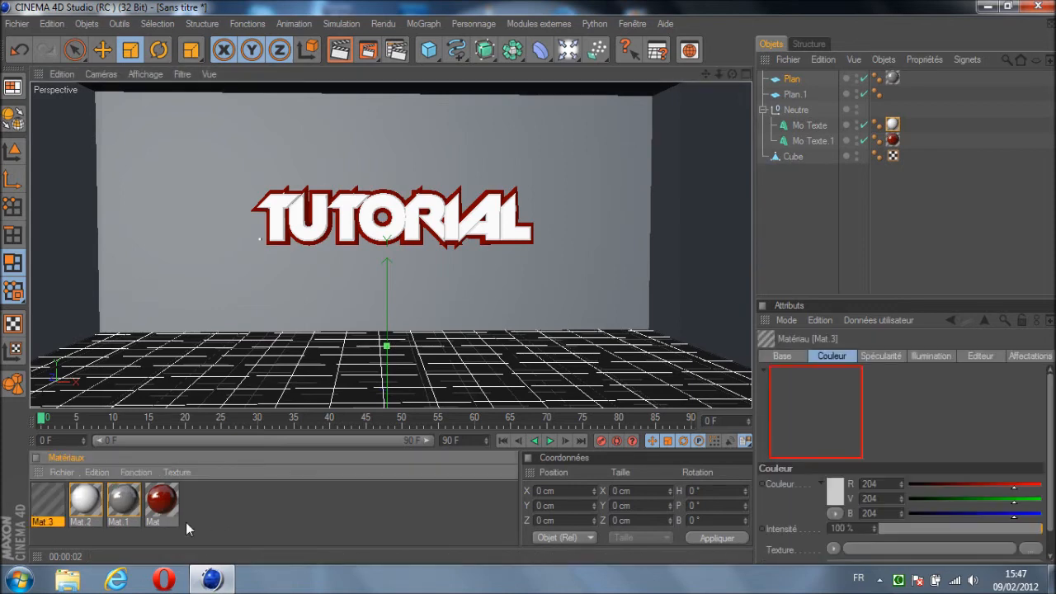
double_click(48, 502)
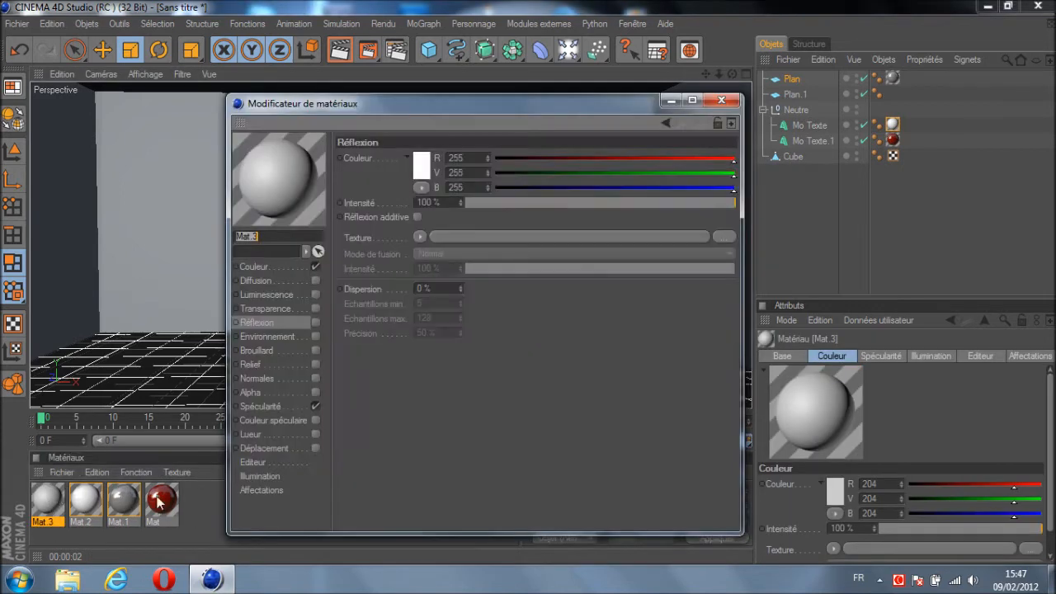
left_click(314, 406)
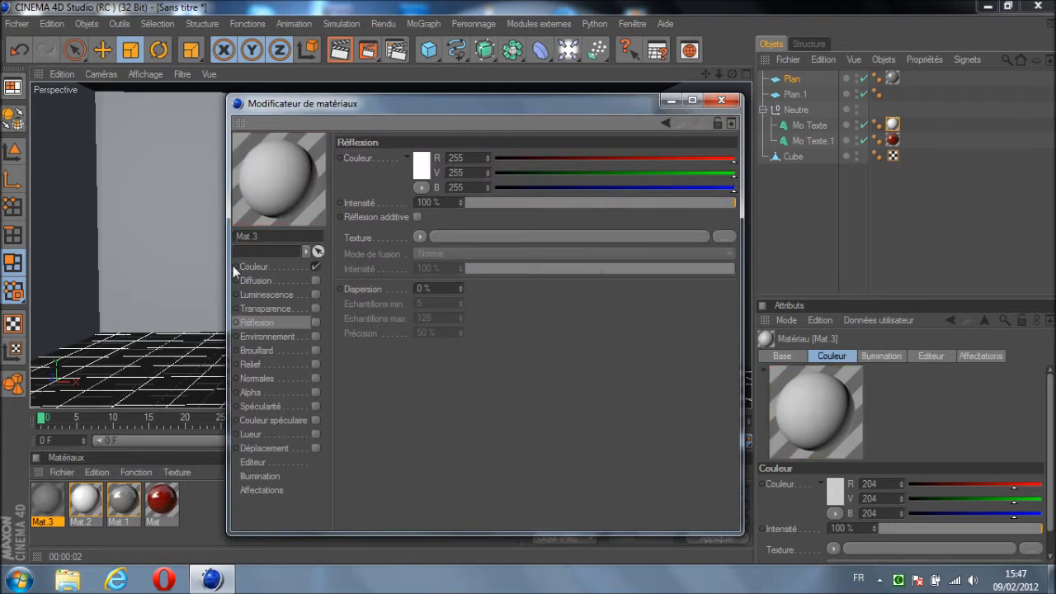
left_click(259, 266)
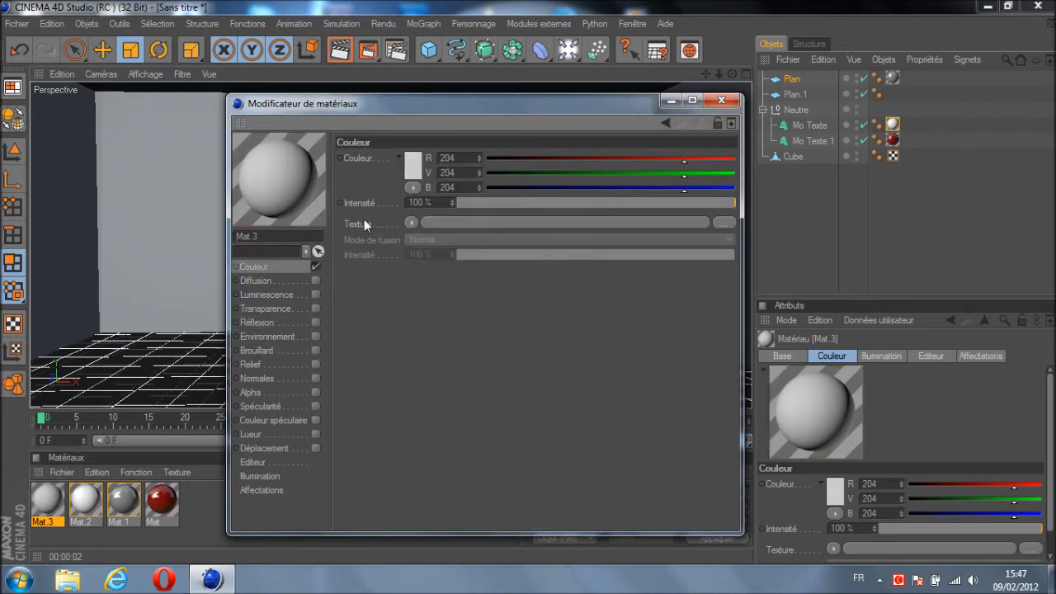
left_click(416, 165)
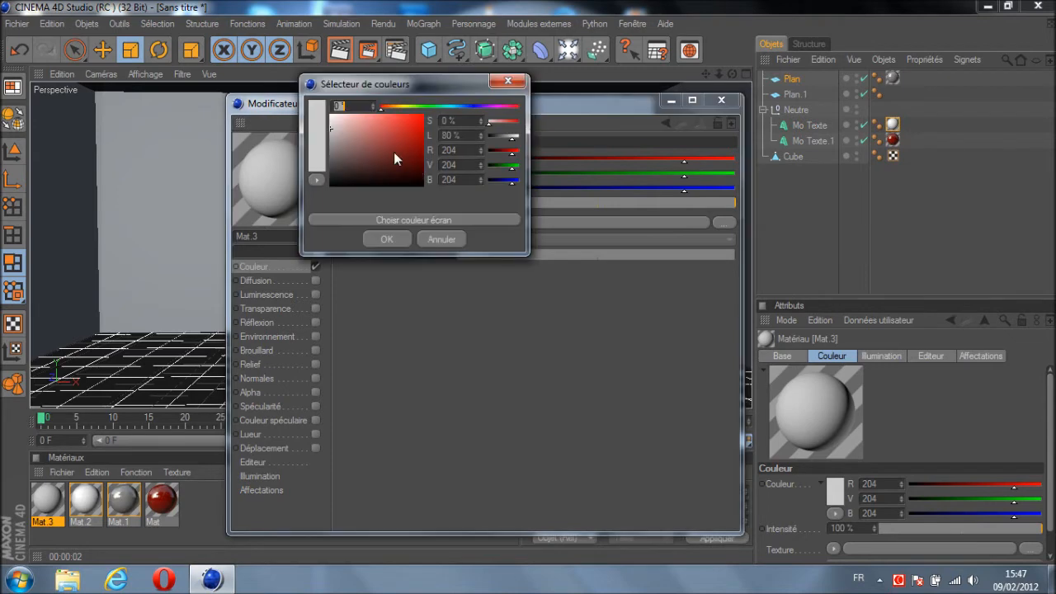
left_click(387, 239)
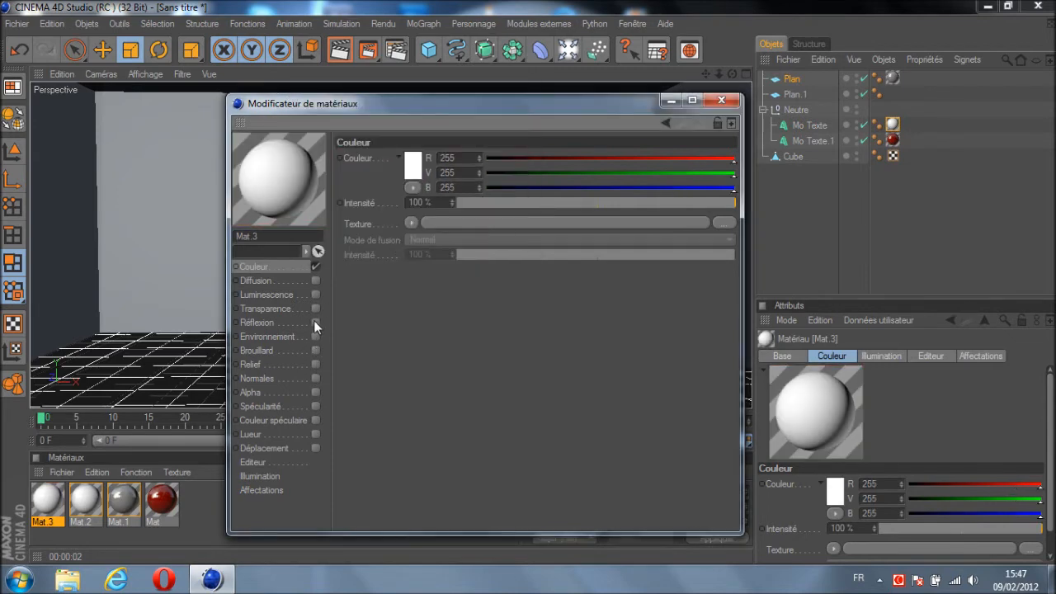
left_click(722, 100)
mouse_move(46, 507)
left_mouse_down()
mouse_move(705, 126)
mouse_move(803, 91)
left_mouse_up()
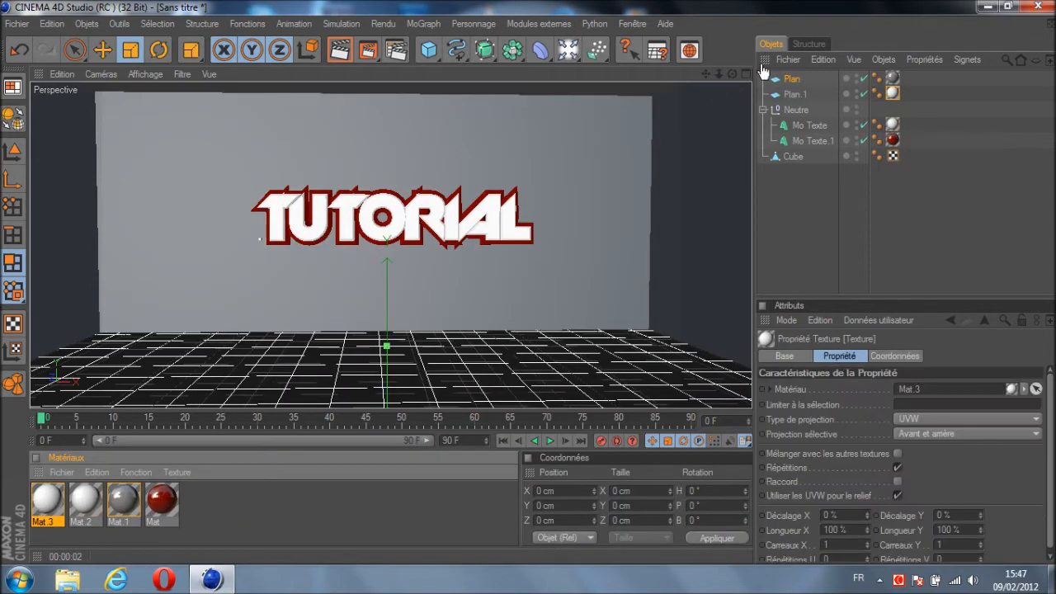
Scale the Cube room as a whole object to about 726 cm high and 3430 cm deep
left_click_drag(734, 73, 530, 282)
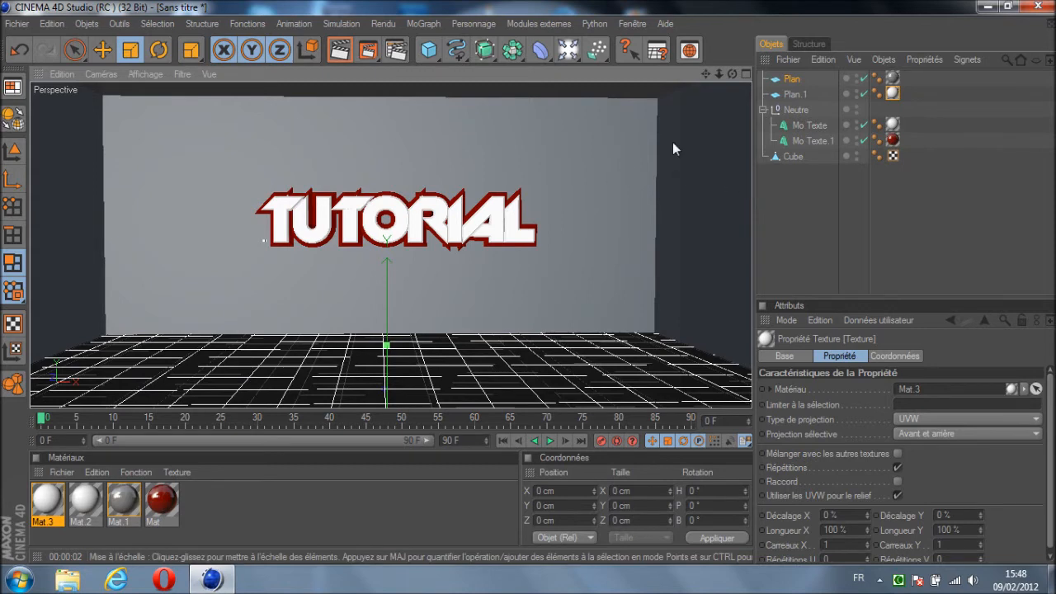
left_click(790, 156)
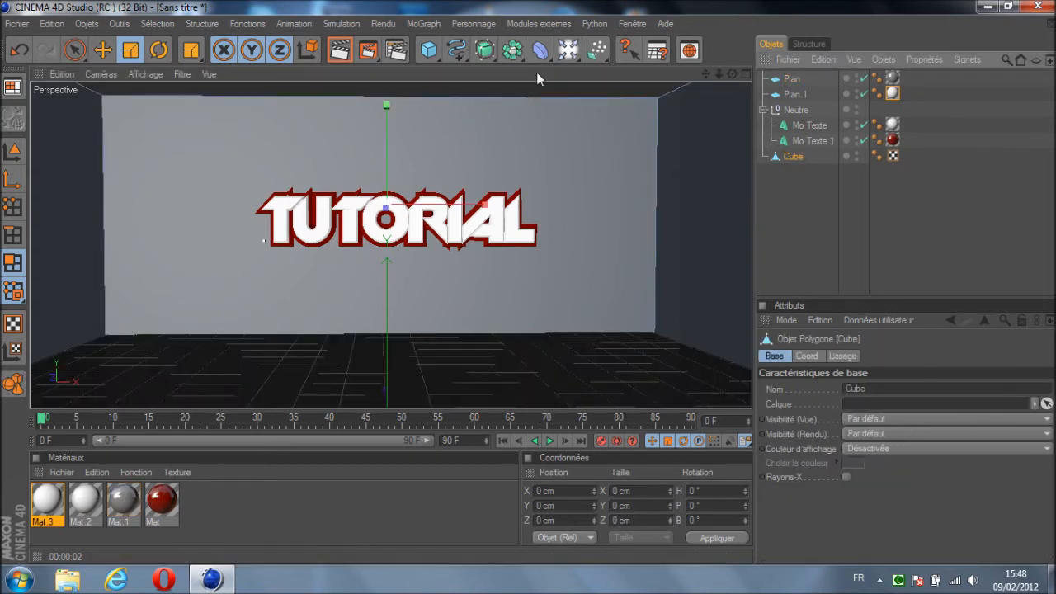
left_click(12, 150)
left_click_drag(389, 105, 531, 276)
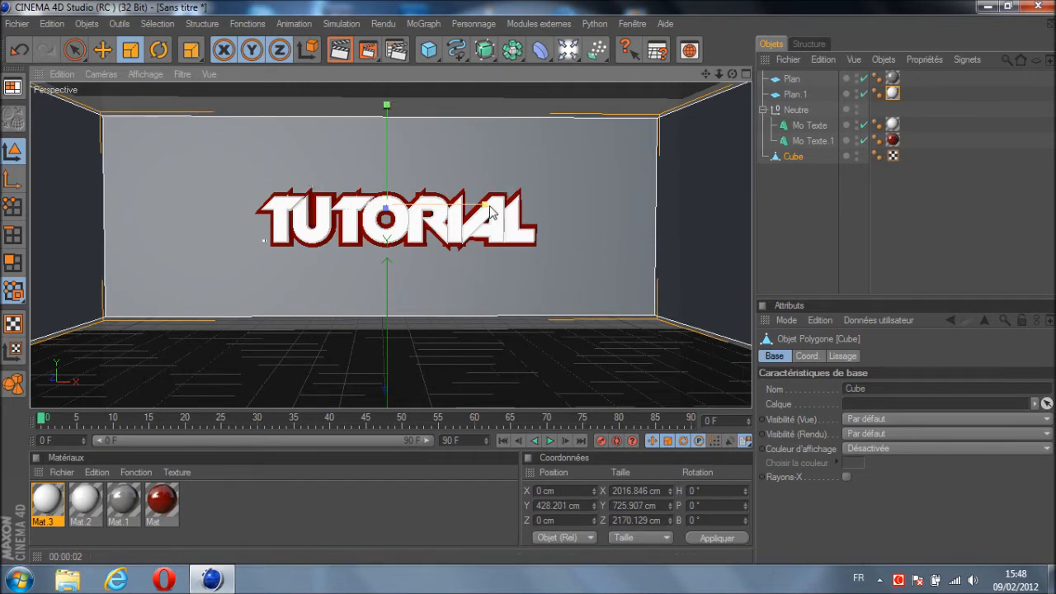
left_click_drag(732, 74, 512, 274)
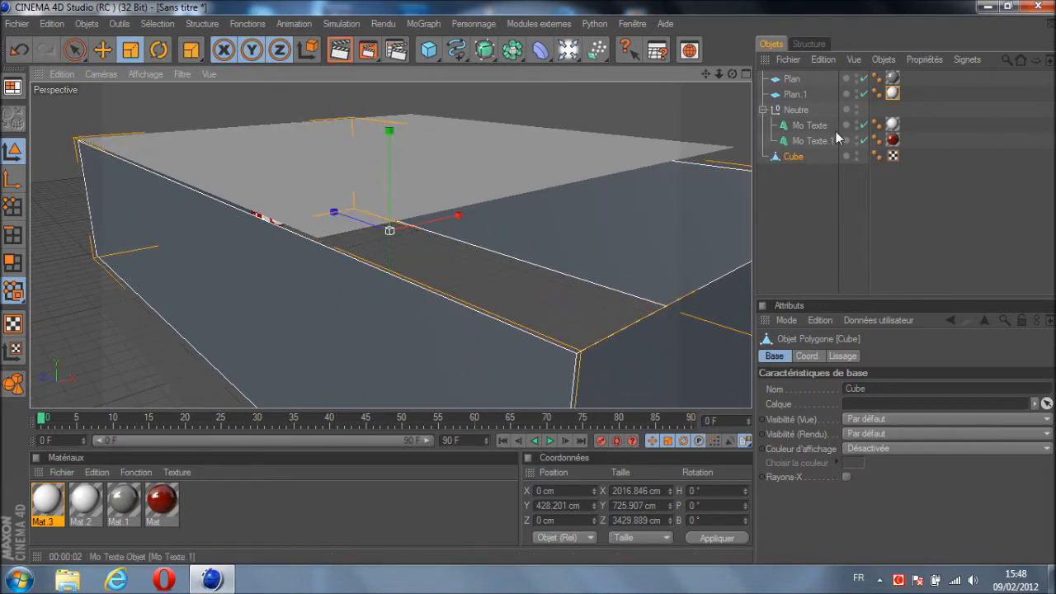
Enlarge the ceiling plane to about 4609 cm square and the floor plane to about 3990 cm square
left_click(795, 94)
left_click_drag(360, 138, 524, 288)
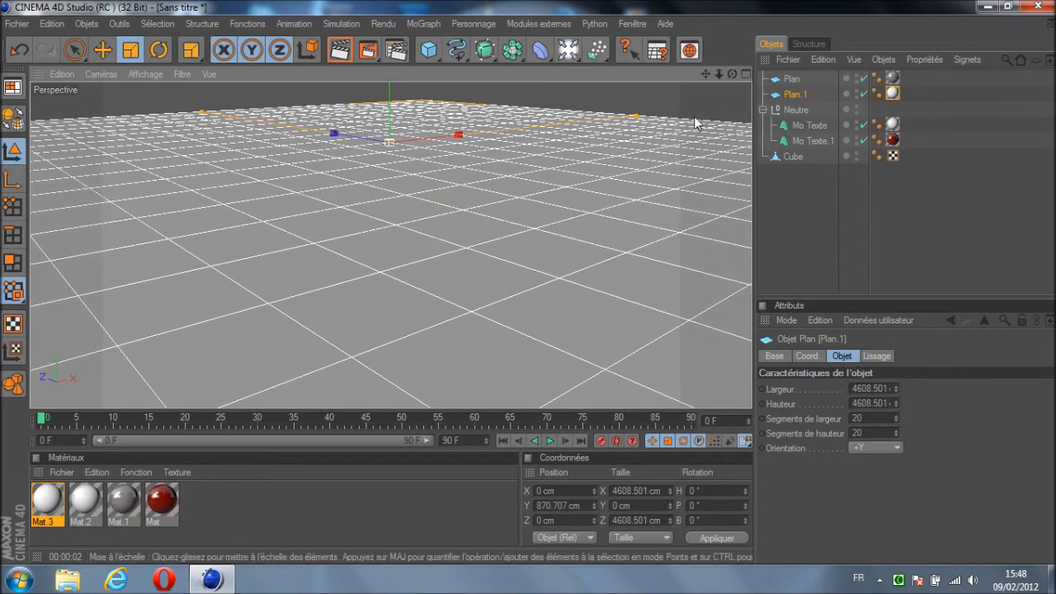
scroll(677, 136, "up", 4)
left_click_drag(705, 74, 528, 281)
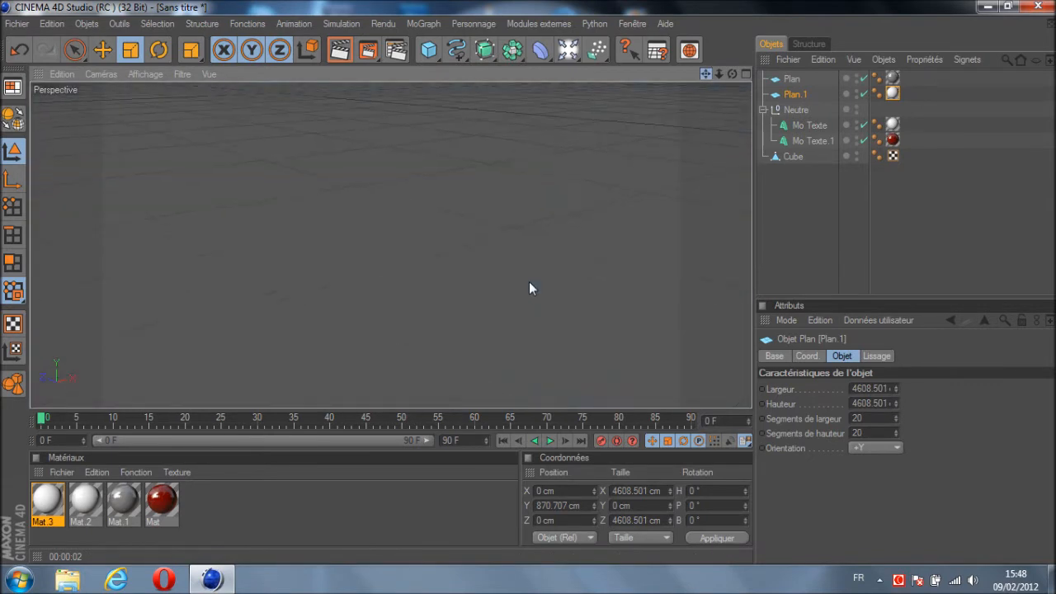
scroll(610, 187, "down", 4)
left_click(792, 79)
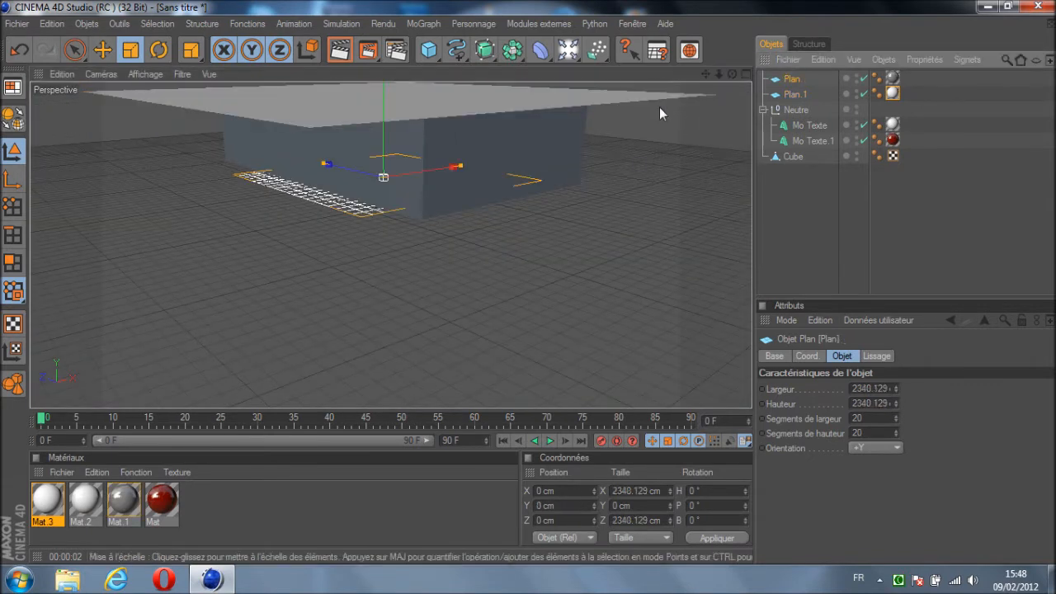
left_click_drag(533, 292, 531, 128, "alt")
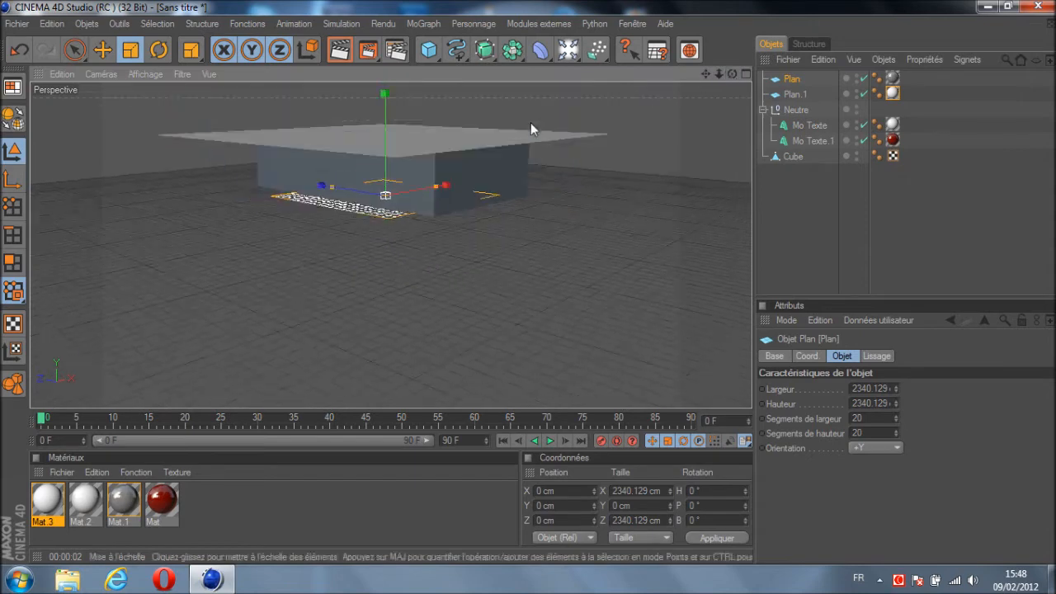
mouse_move(346, 207)
left_mouse_down()
mouse_move(555, 290)
mouse_move(344, 188)
left_mouse_up()
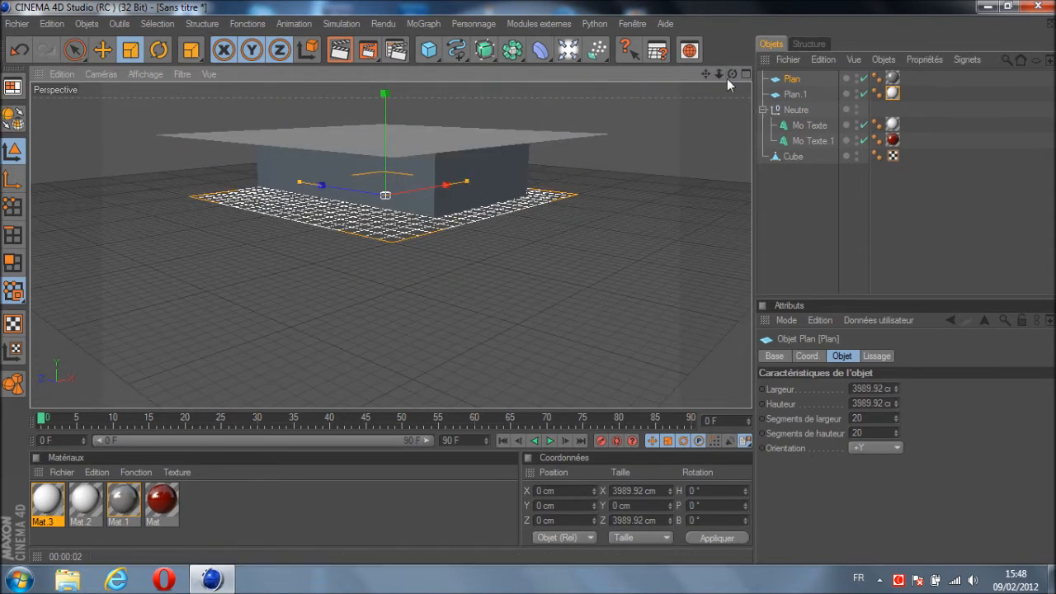
Lower the ceiling plane onto the top of the walls and raise the floor plane to a Y position of about 88 cm
mouse_move(524, 283)
left_mouse_down("alt")
mouse_move(542, 292)
mouse_move(529, 282)
left_mouse_up("alt")
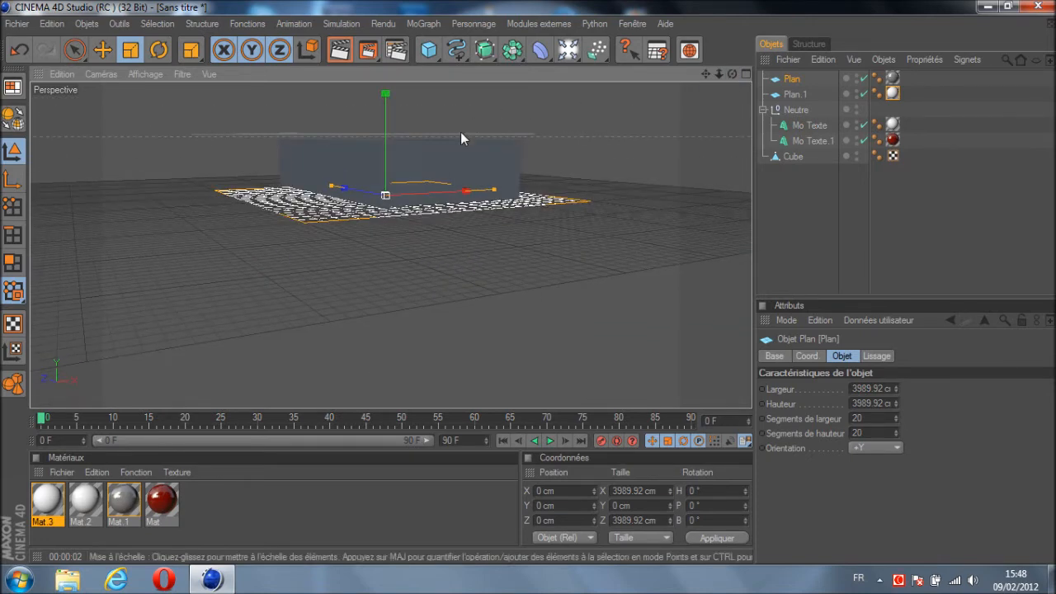
left_click(795, 94)
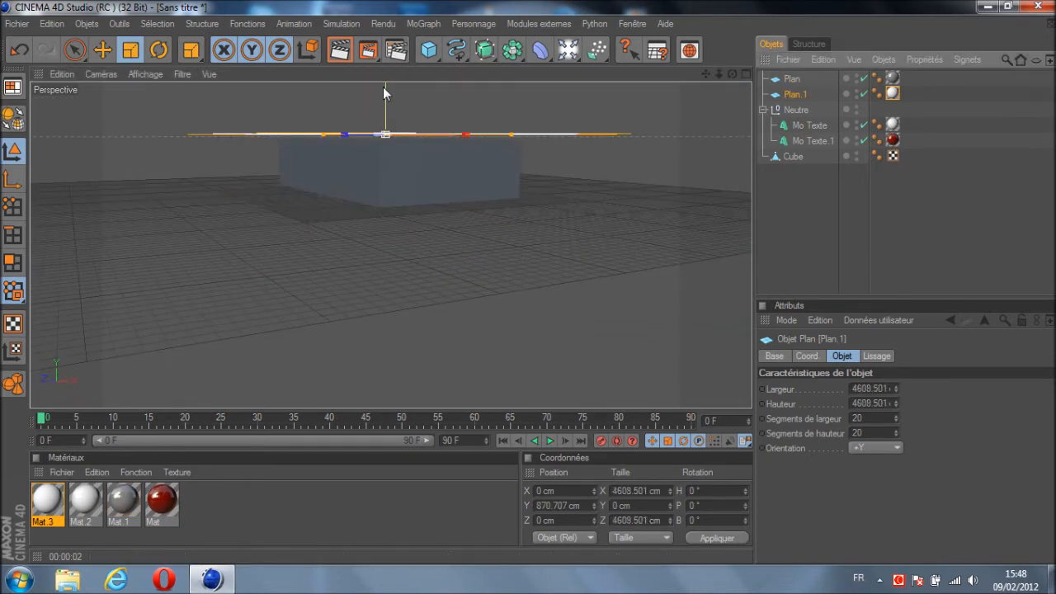
left_click(102, 50)
left_click_drag(387, 98, 387, 103)
left_click(793, 78)
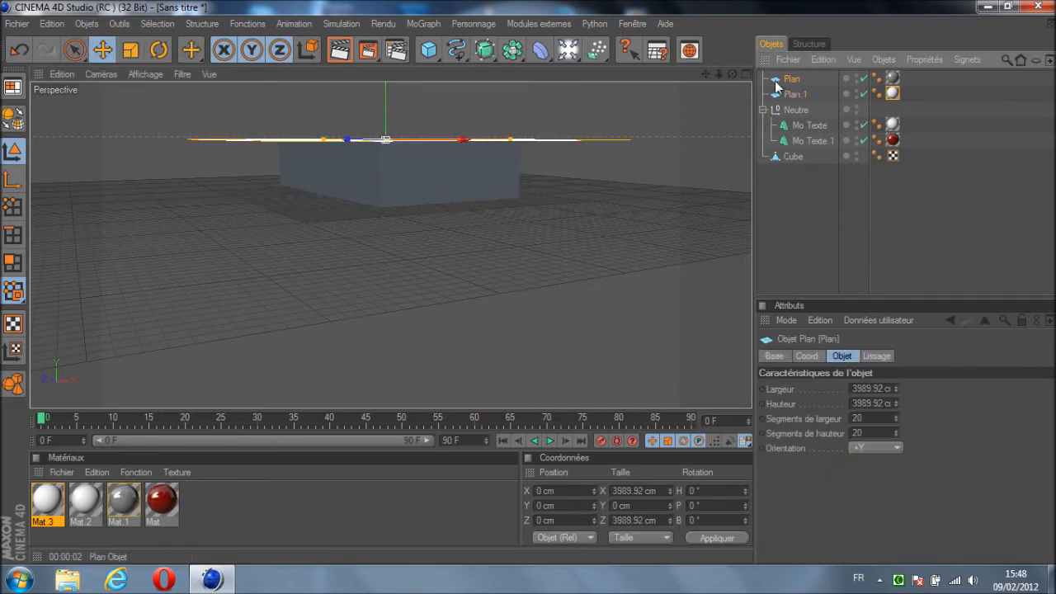
left_click_drag(387, 153, 387, 148)
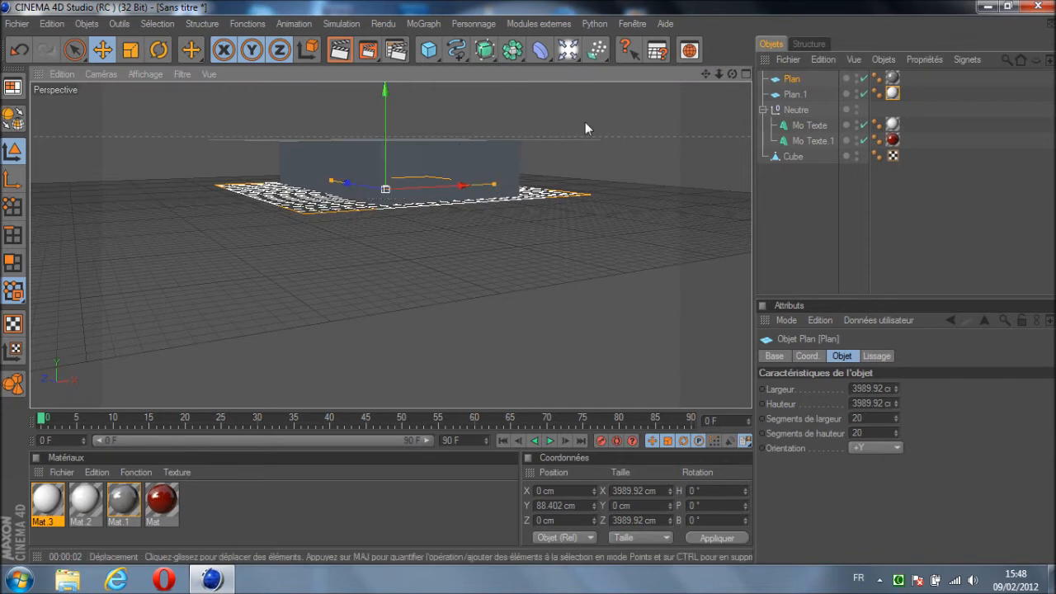
Frame the TUTORIAL text from inside the room and preview the render in the viewport
scroll(450, 158, "up", 4)
scroll(450, 159, "up", 2)
left_click_drag(732, 74, 529, 297)
left_click(790, 196)
left_click_drag(732, 74, 529, 283)
scroll(461, 145, "up", 6)
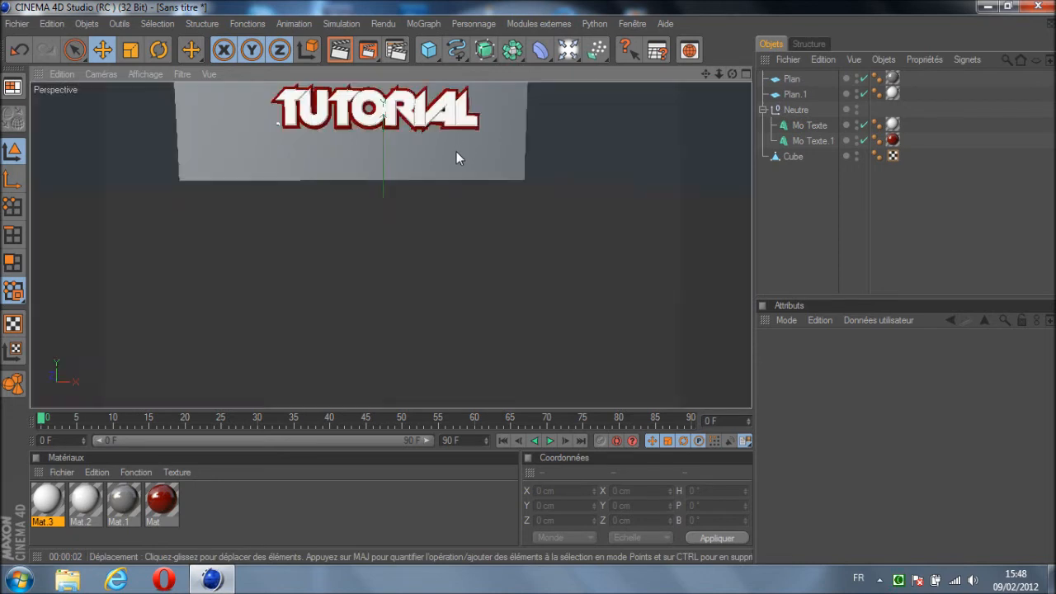
left_click_drag(711, 73, 529, 281)
key("ctrl+r")
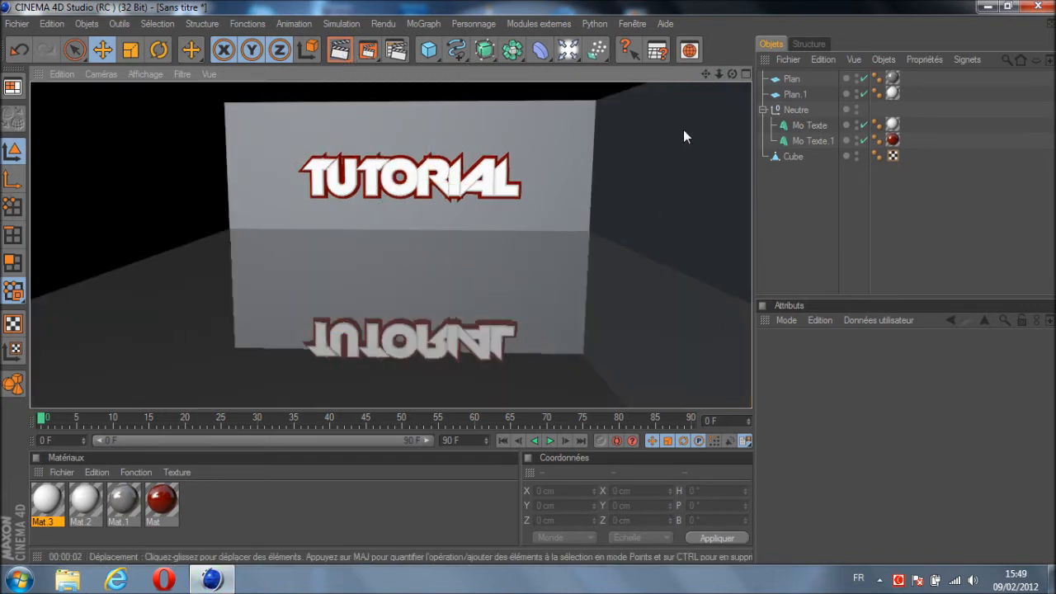
Add an omni light to the room and raise it to a Y position of about 407 cm
left_click_drag(528, 283, 529, 281)
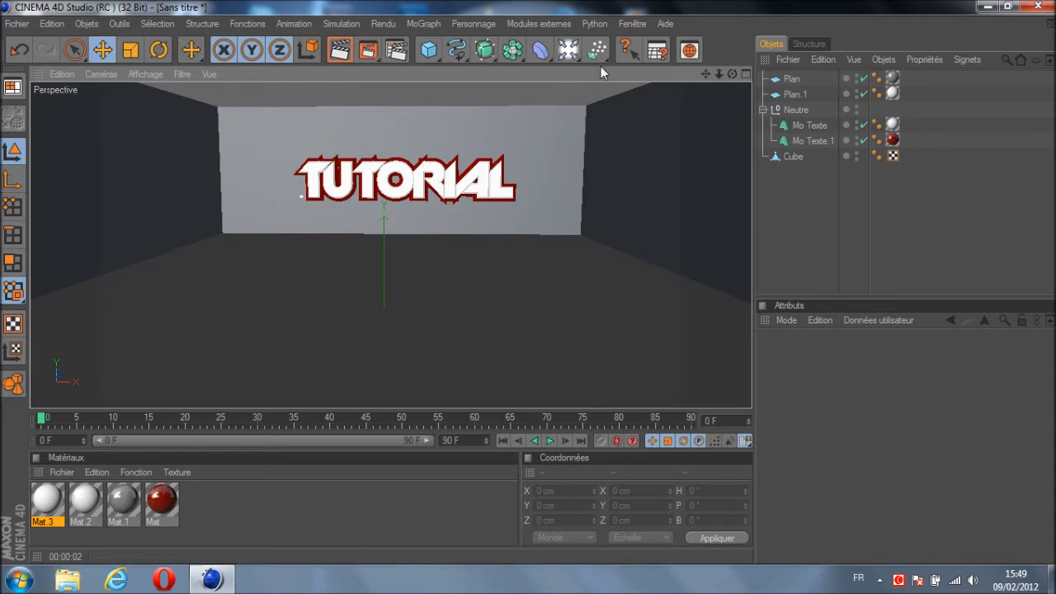
left_click(576, 49)
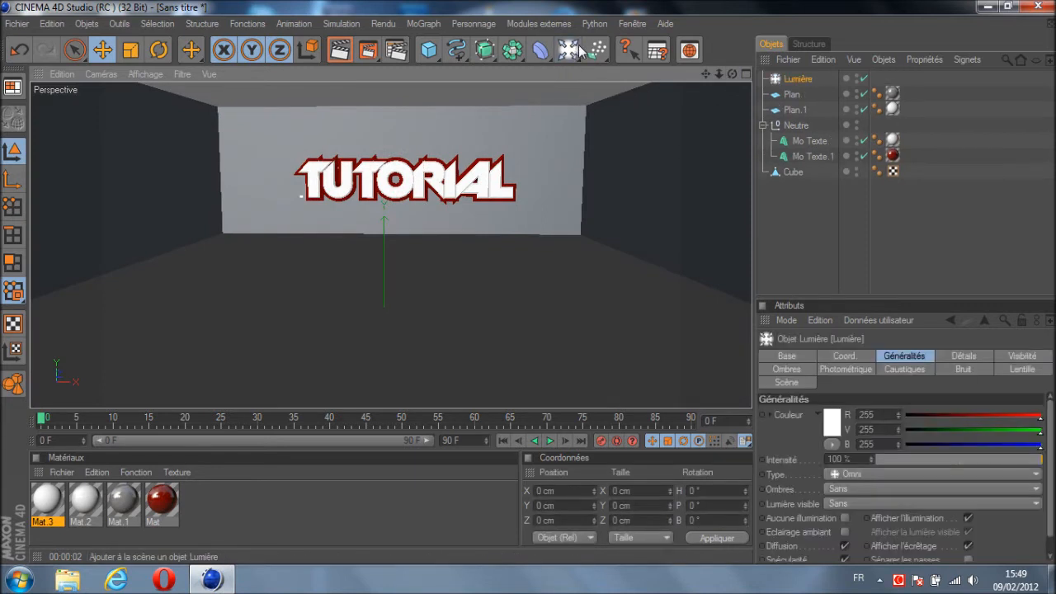
left_click_drag(382, 294, 381, 143)
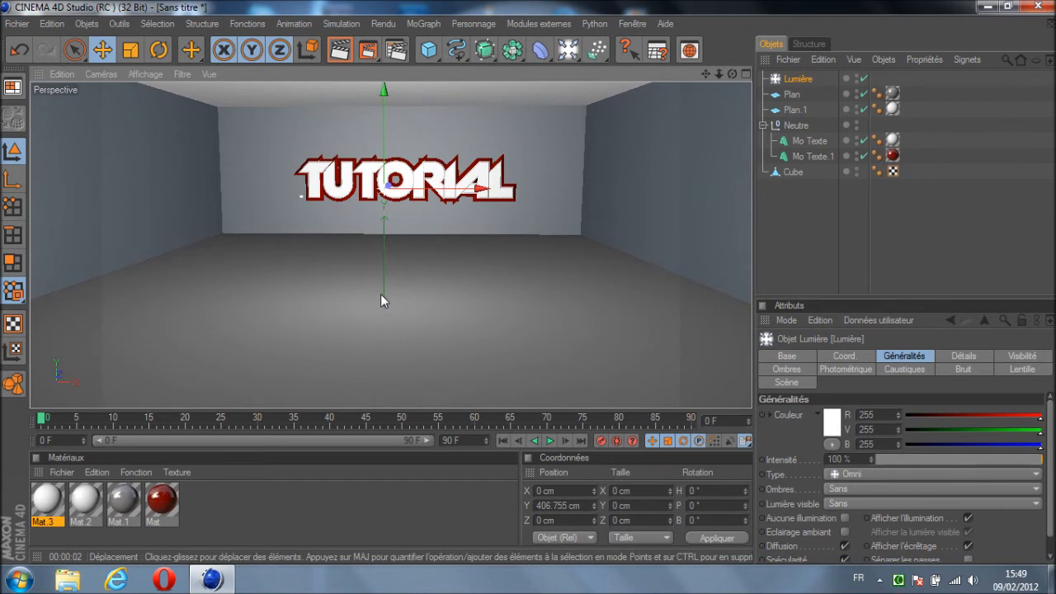
Try the omni light at 70 % intensity, return it to 100 % and preview the render in the viewport
left_click_drag(854, 459, 807, 458)
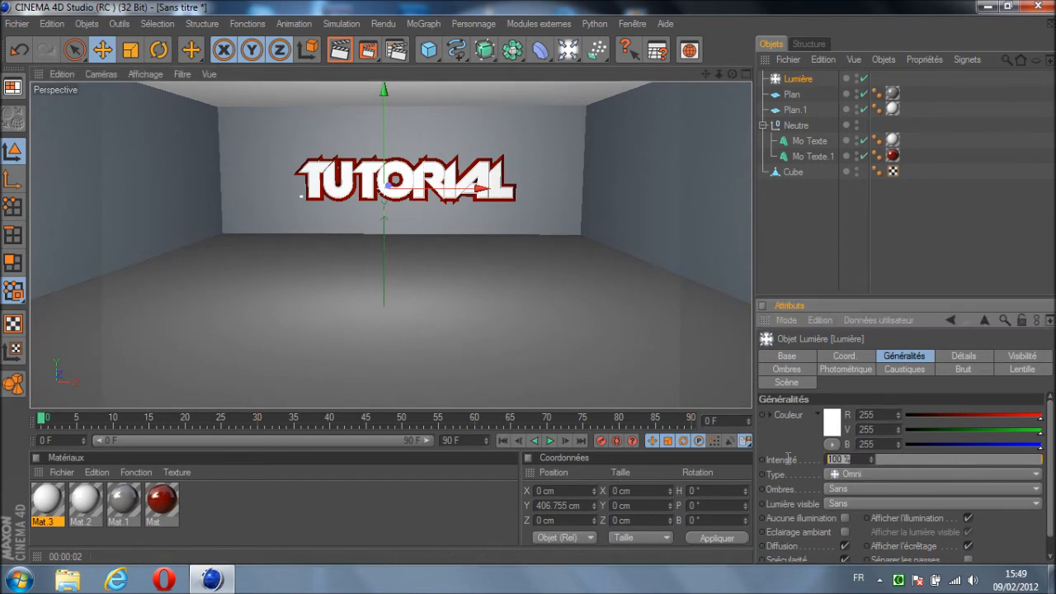
type("70")
key("Return")
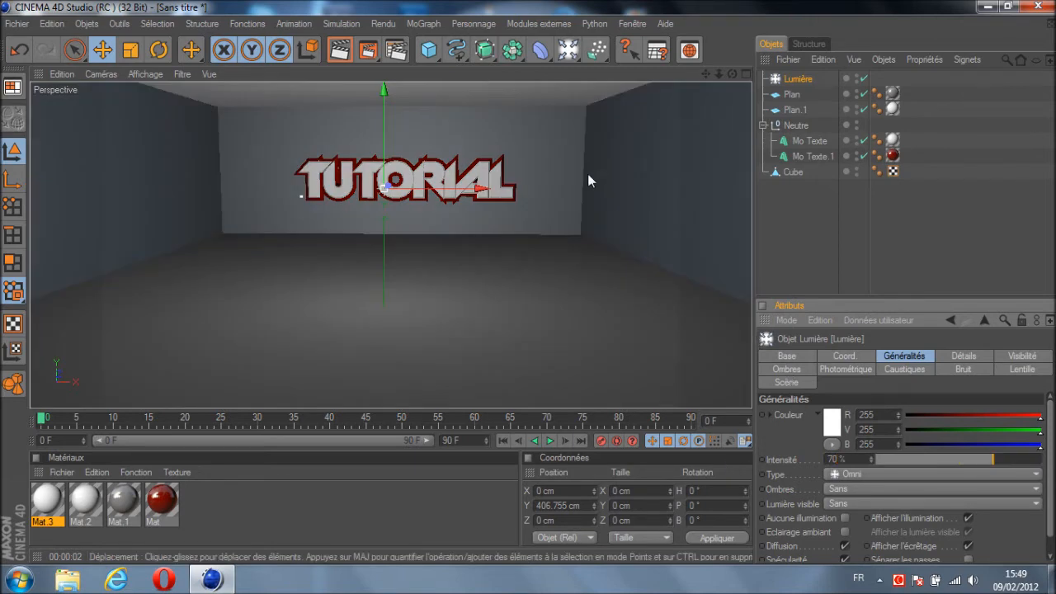
left_click_drag(856, 461, 731, 453)
type("100")
key("Return")
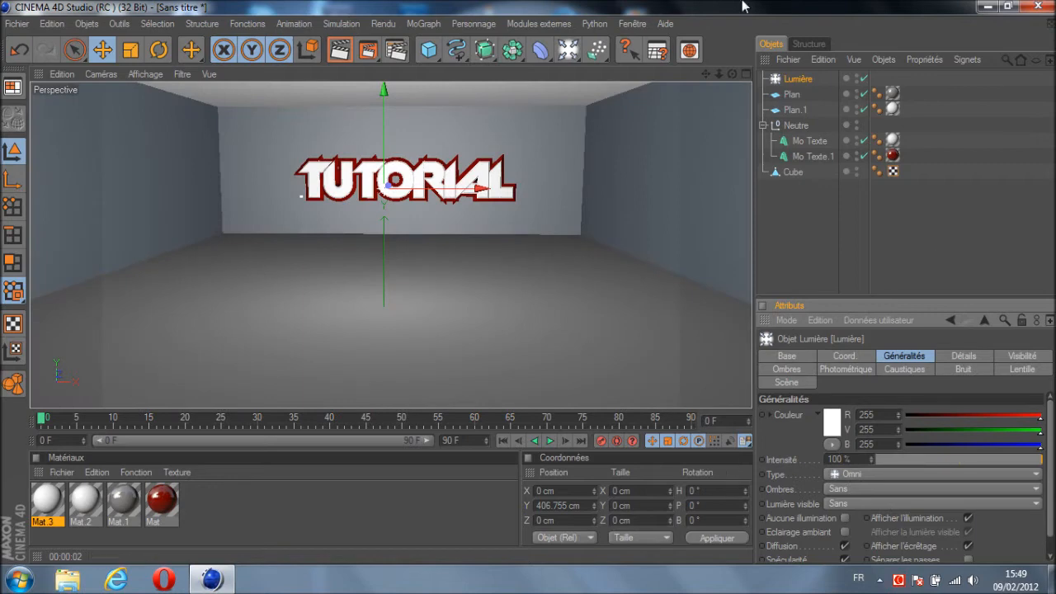
left_click(340, 51)
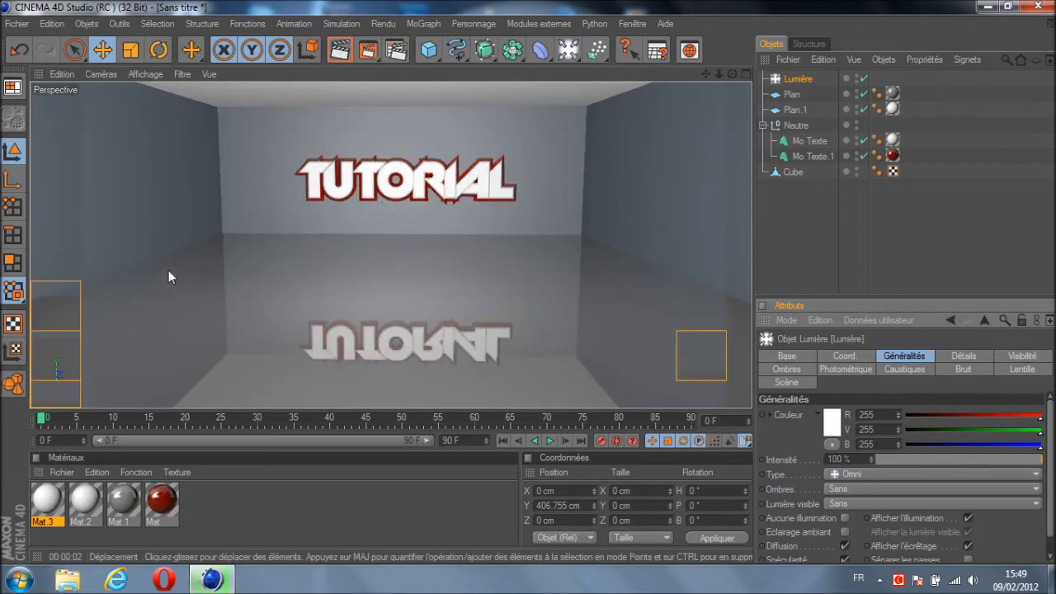
left_click(589, 288)
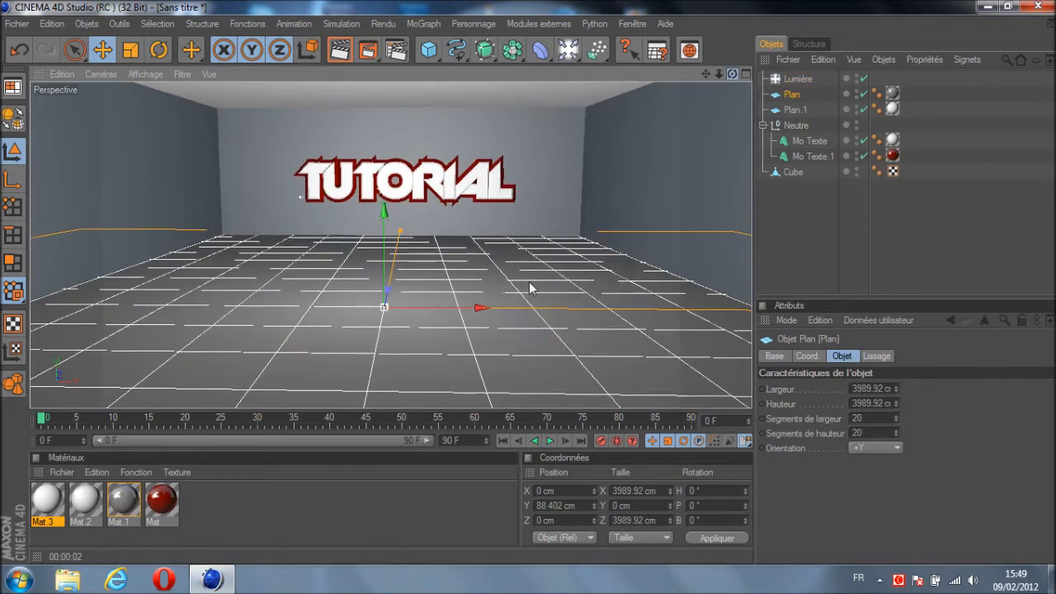
Add a second omni light raised to a Y position of about 622 cm and set its intensity to 75 %
left_click(568, 50)
left_click_drag(391, 268, 529, 281)
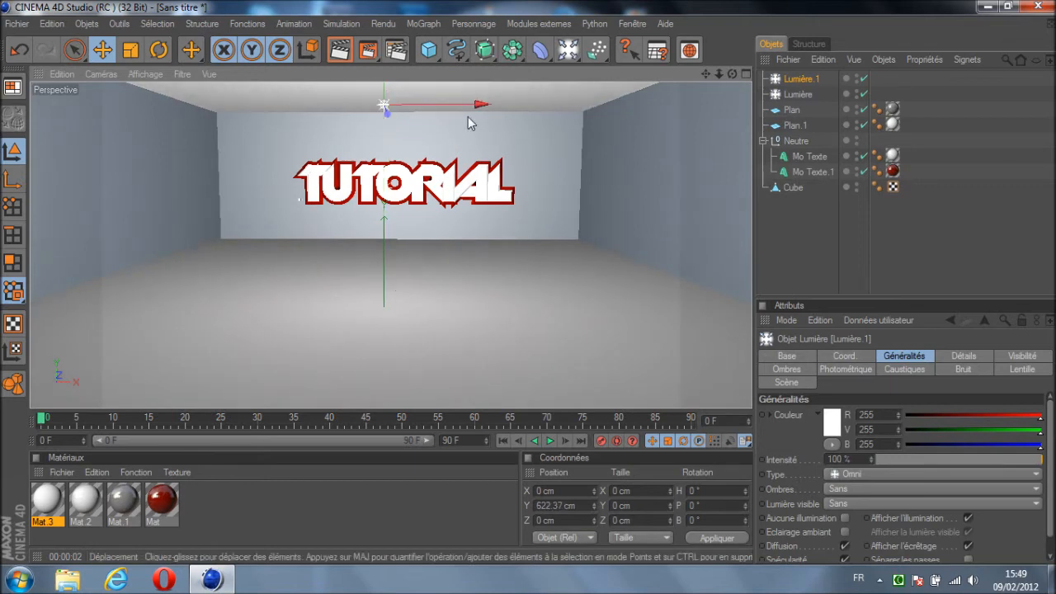
left_click(855, 460)
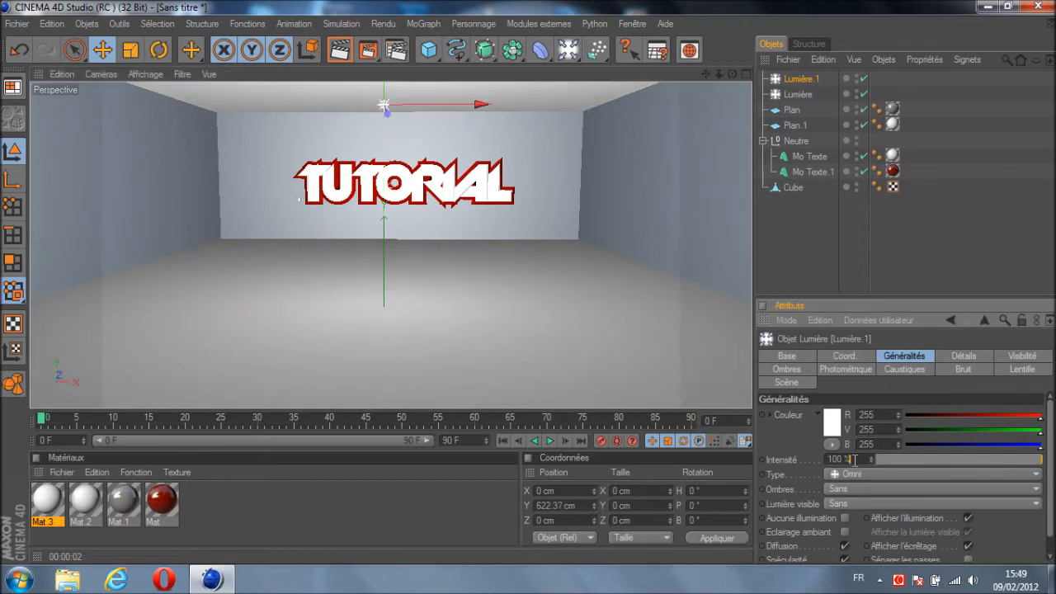
type("75")
key("Return")
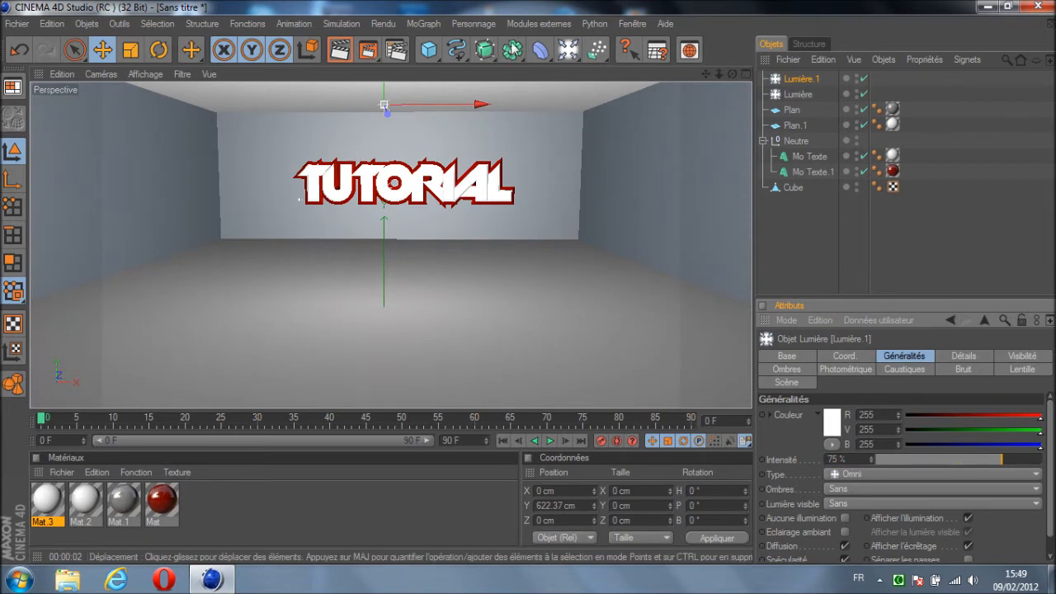
Move the second light into the room's upper back-left corner at about X -982, Y 768 and Z 1671 cm
left_click_drag(477, 104, 261, 104)
left_click_drag(190, 121, 229, 460)
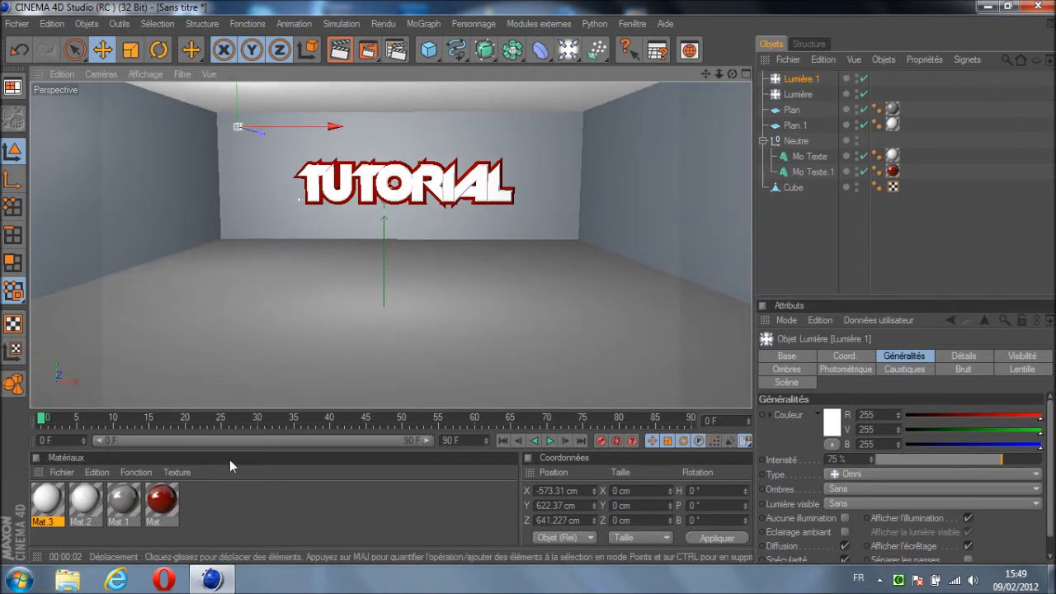
scroll(346, 104, "up", 4)
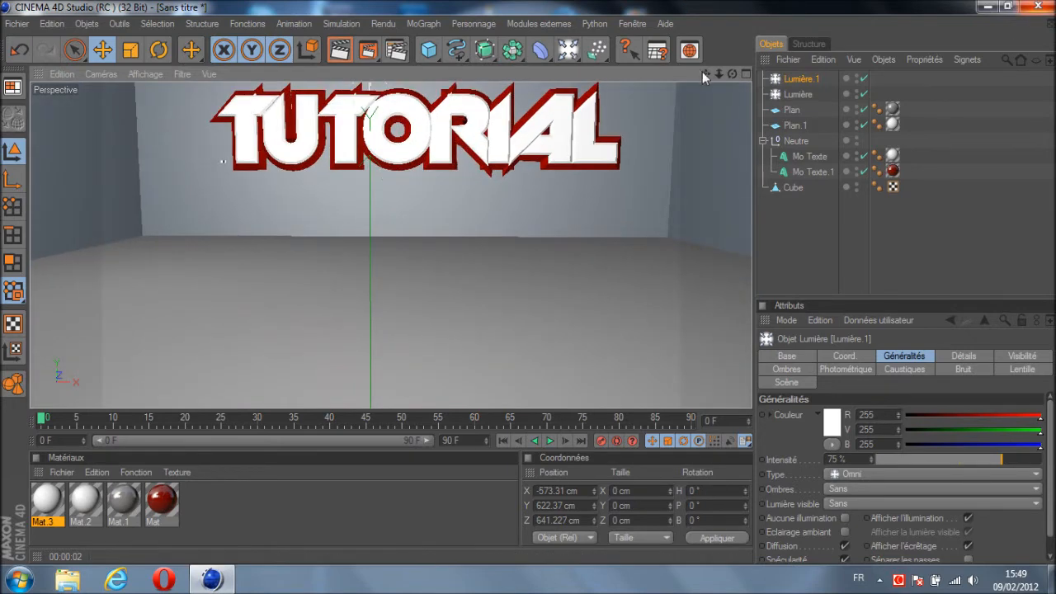
left_click_drag(703, 72, 535, 285)
left_click_drag(730, 73, 528, 281)
left_click_drag(369, 160, 528, 281)
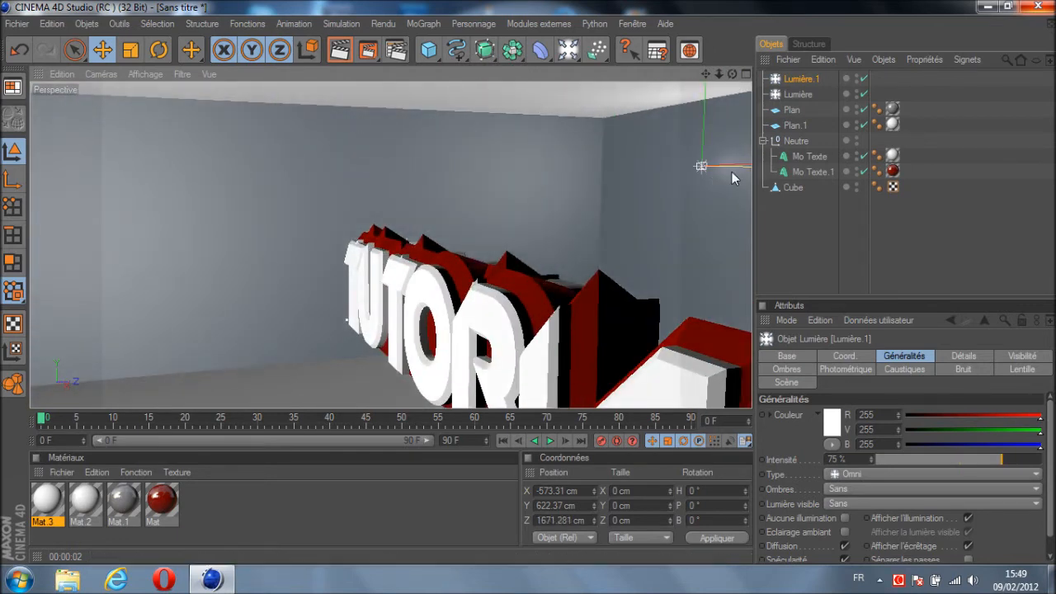
left_click_drag(732, 74, 529, 282)
left_click_drag(746, 168, 529, 281)
left_click_drag(541, 145, 529, 281)
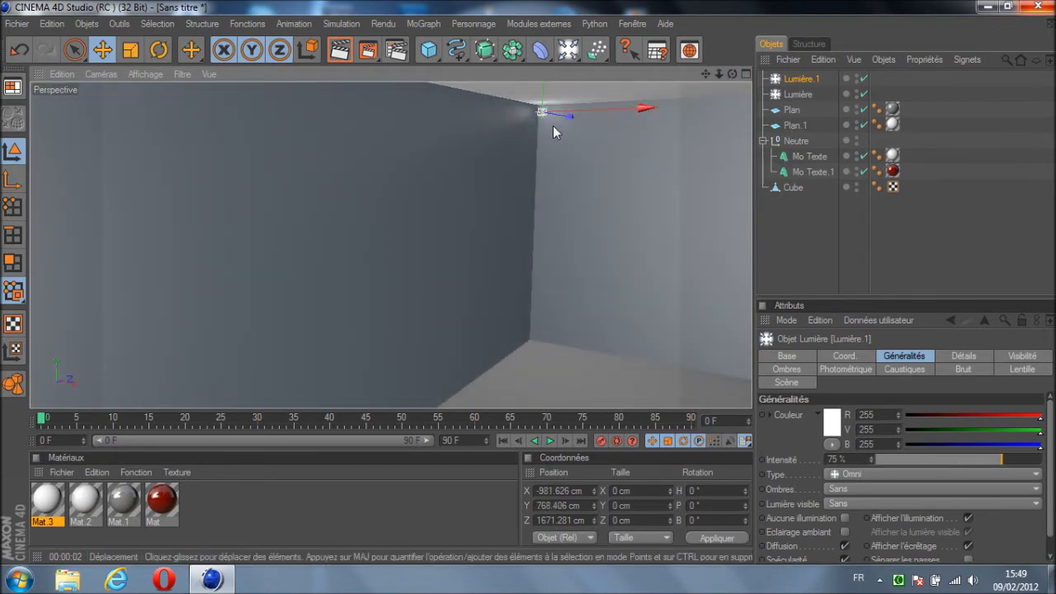
Try copying the corner light to the opposite back corner at X about 953 cm, and delete the copy
scroll(702, 178, "down", 5)
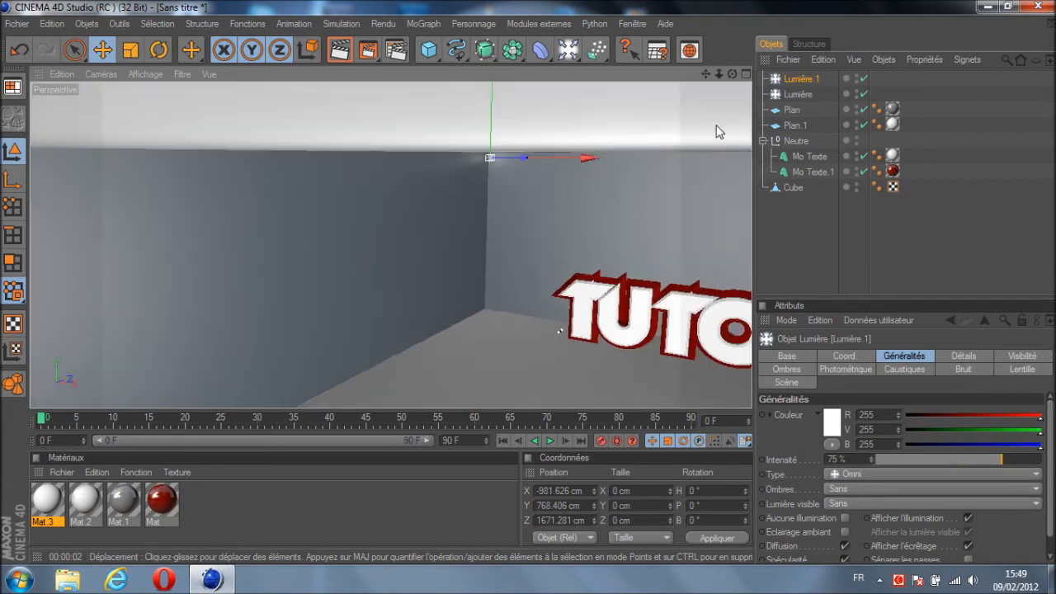
left_click_drag(733, 74, 526, 282)
scroll(529, 207, "down", 2)
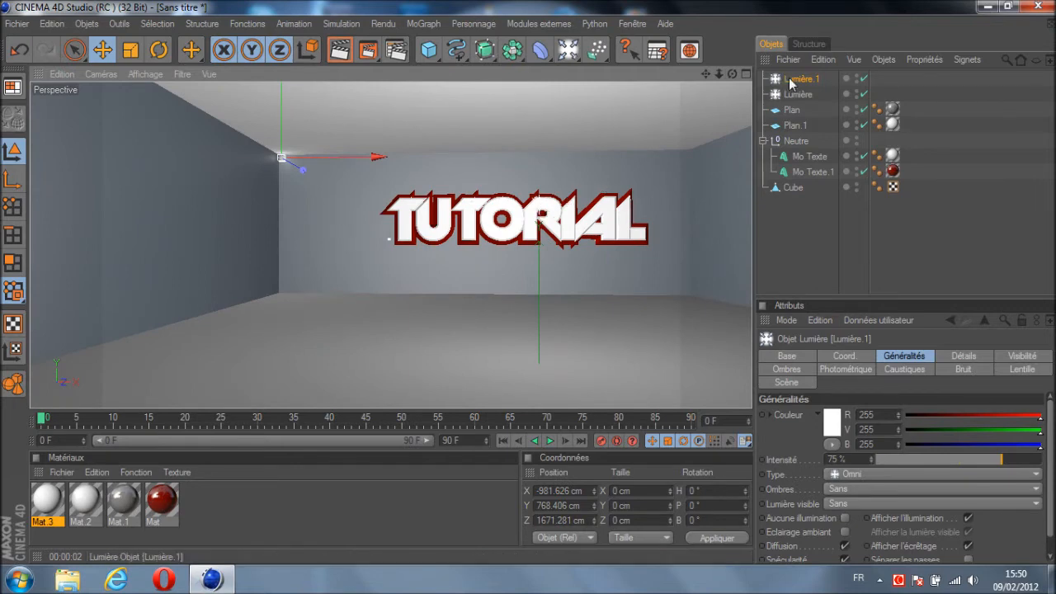
left_click_drag(790, 79, 793, 87, "ctrl")
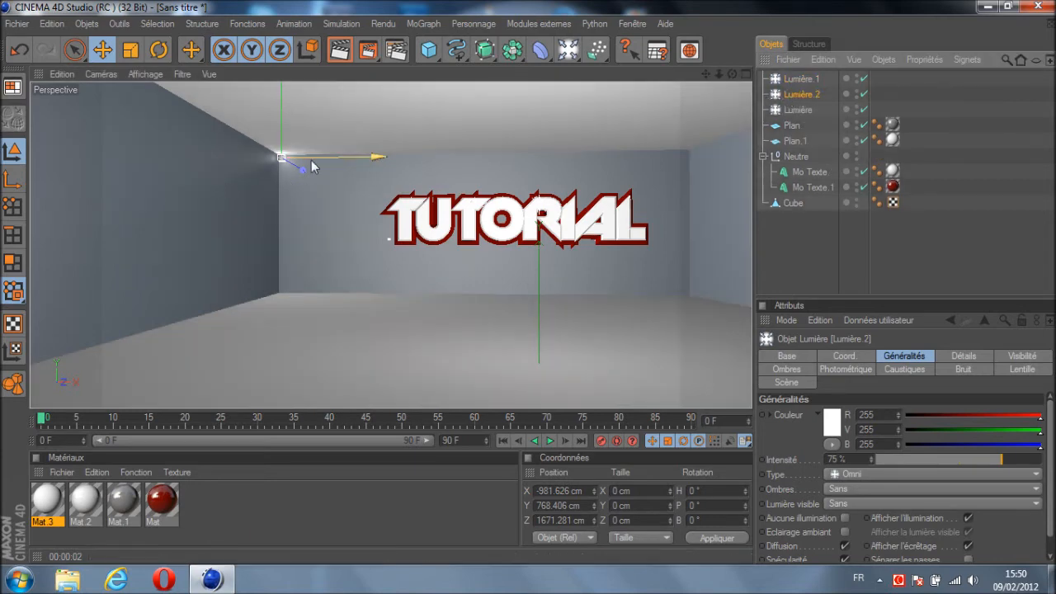
mouse_move(529, 281)
left_mouse_down()
mouse_move(539, 280)
mouse_move(529, 281)
left_mouse_up()
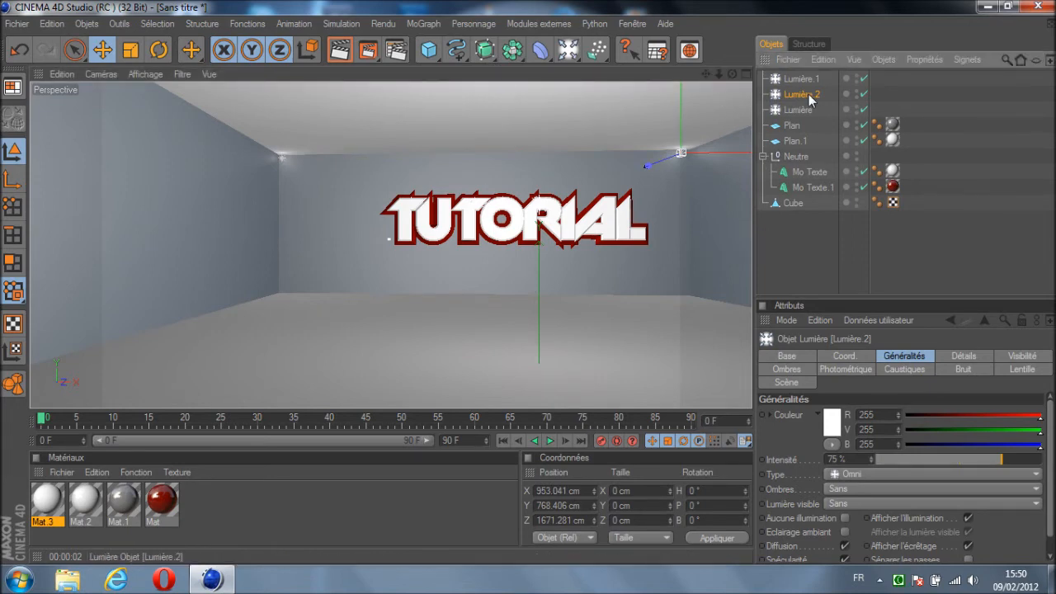
key("Delete")
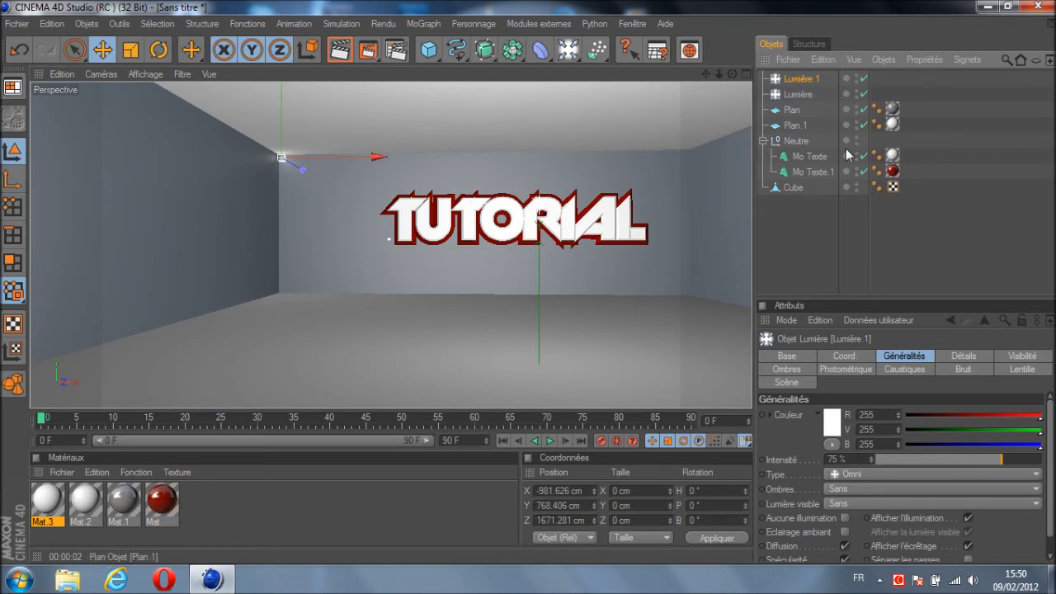
Give the corner light a Hi-8 lens glow (Lueur) and set its beam (Faisceaux) Elément 4 to Type 2
left_click(1014, 372)
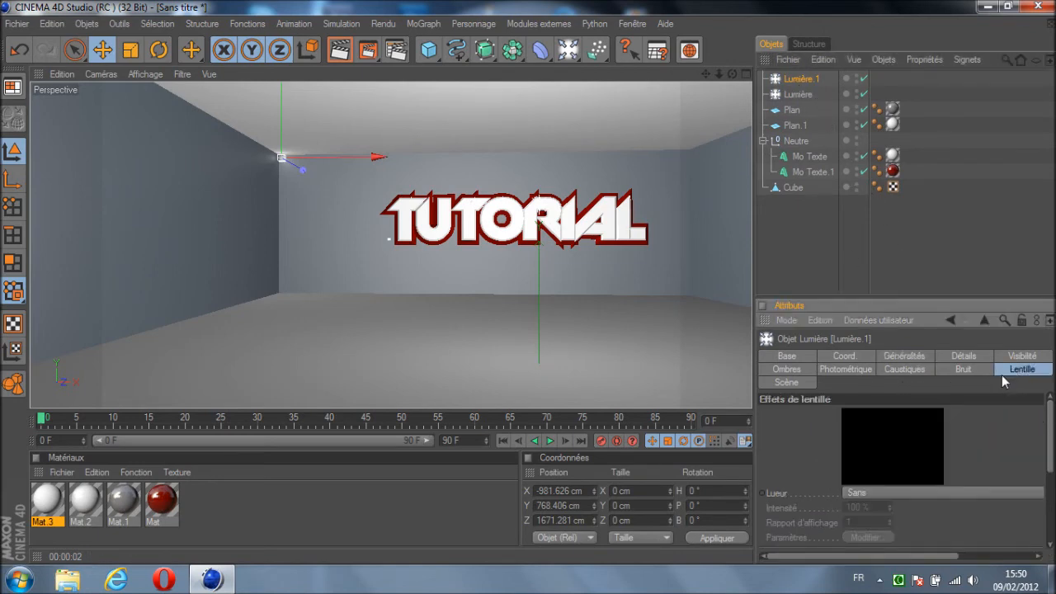
left_click(901, 492)
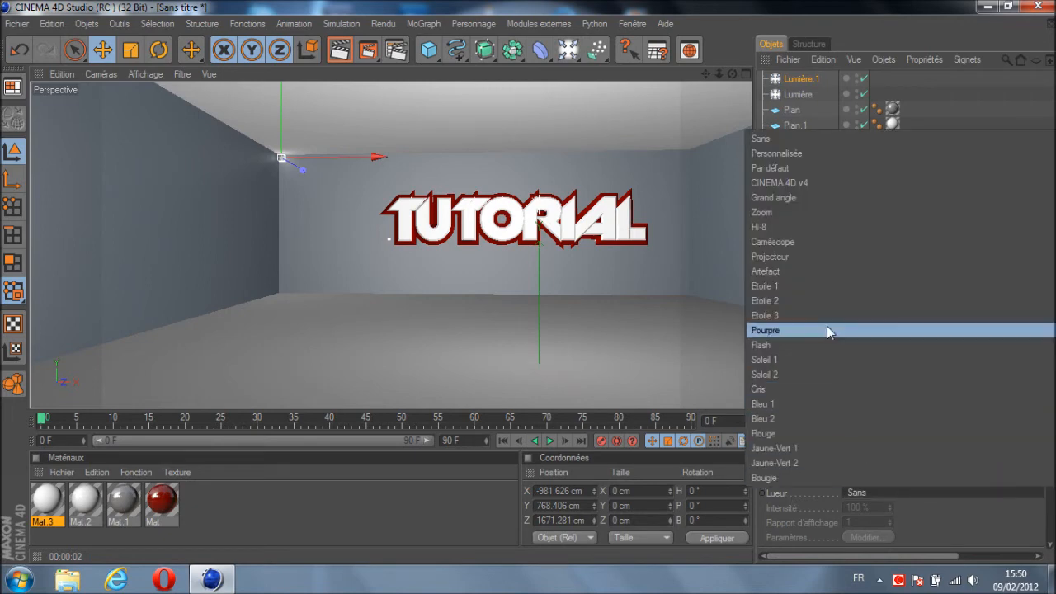
left_click(796, 228)
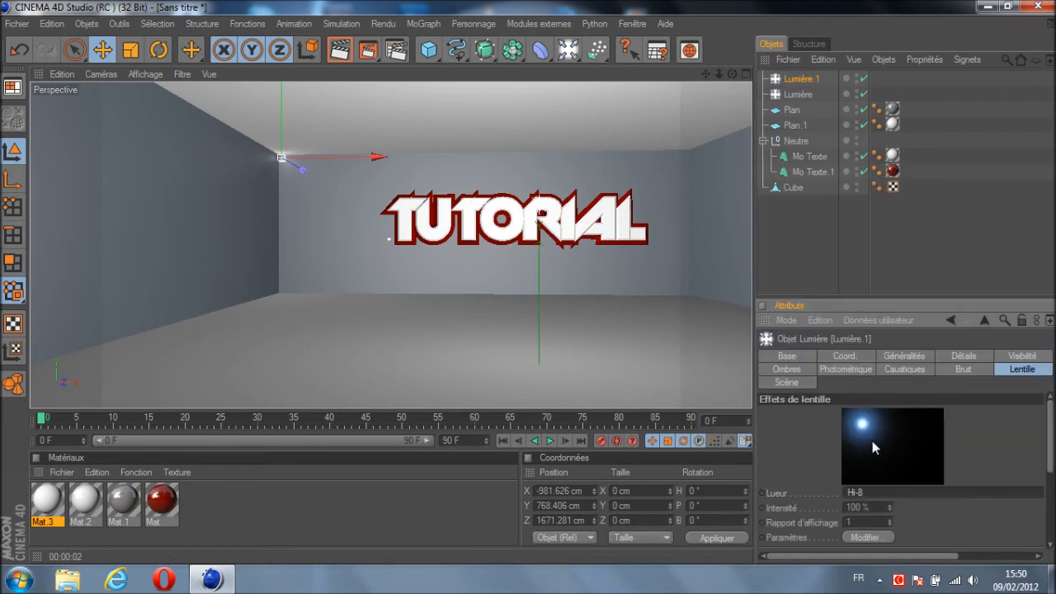
left_click(866, 537)
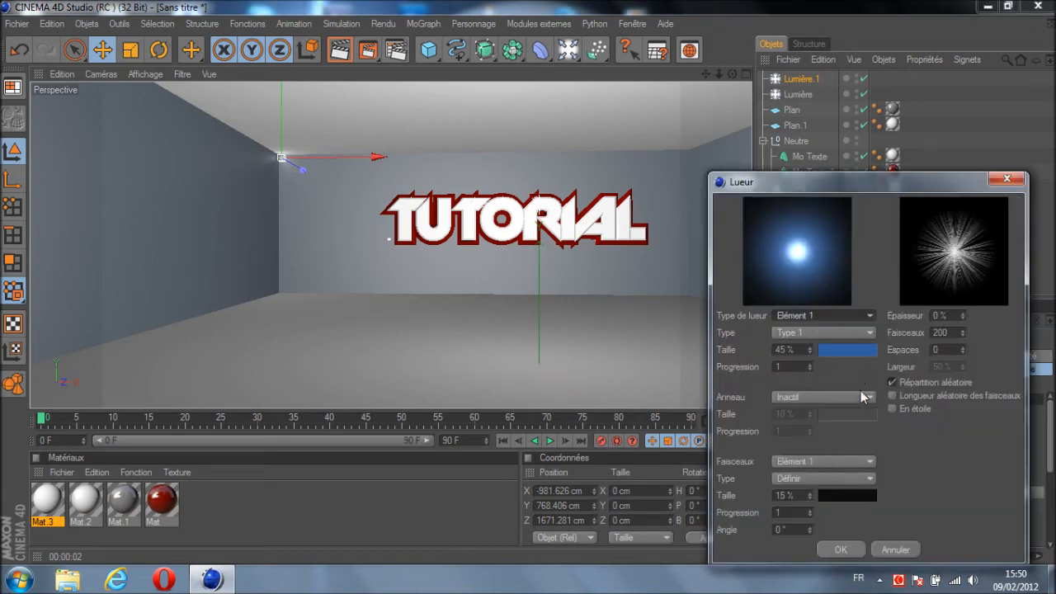
left_click(827, 462)
left_click(802, 521)
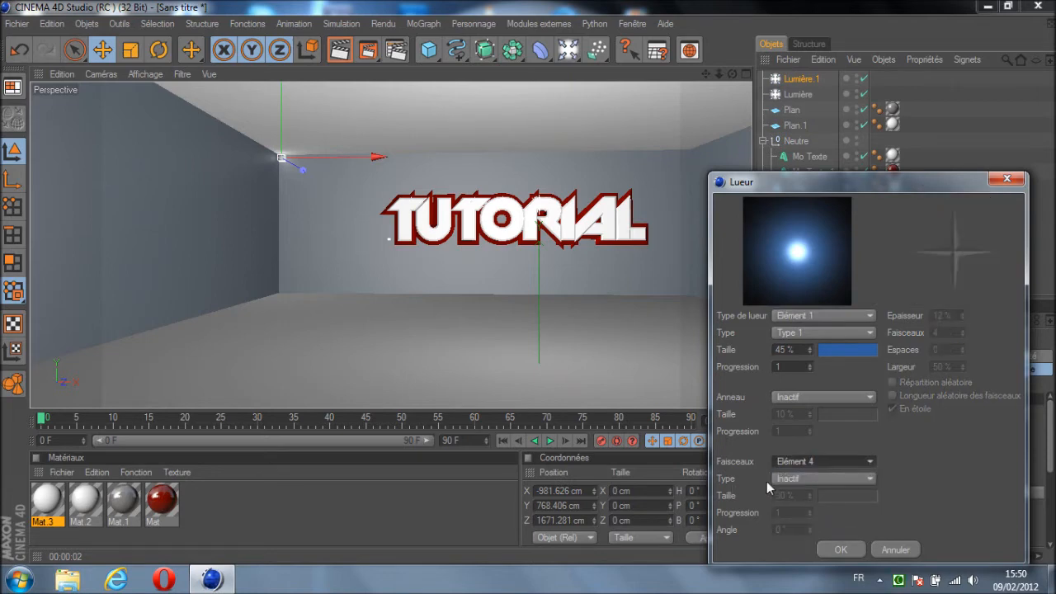
left_click(810, 477)
left_click(824, 422)
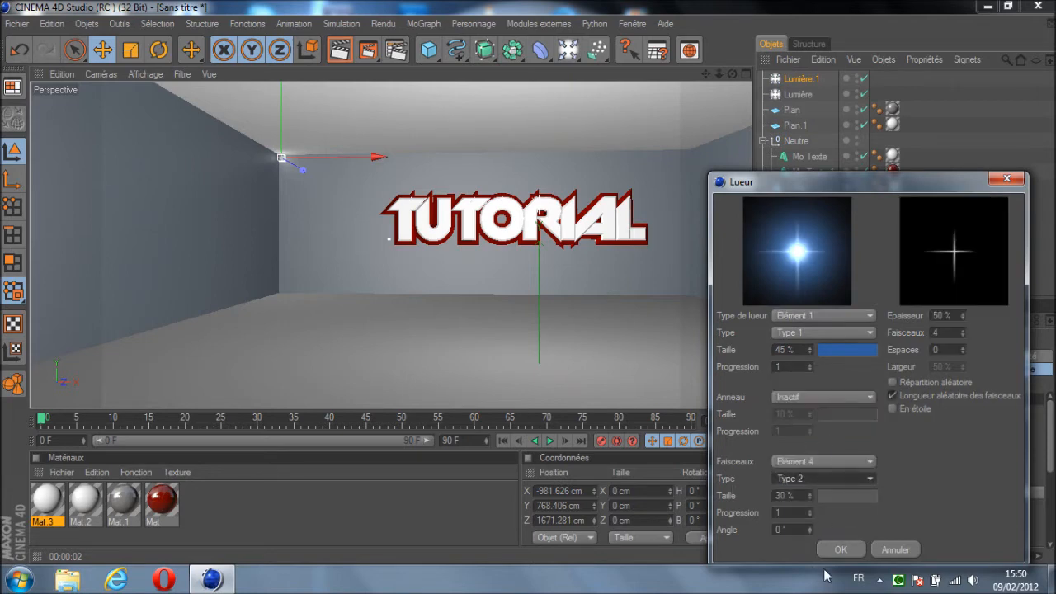
left_click(858, 551)
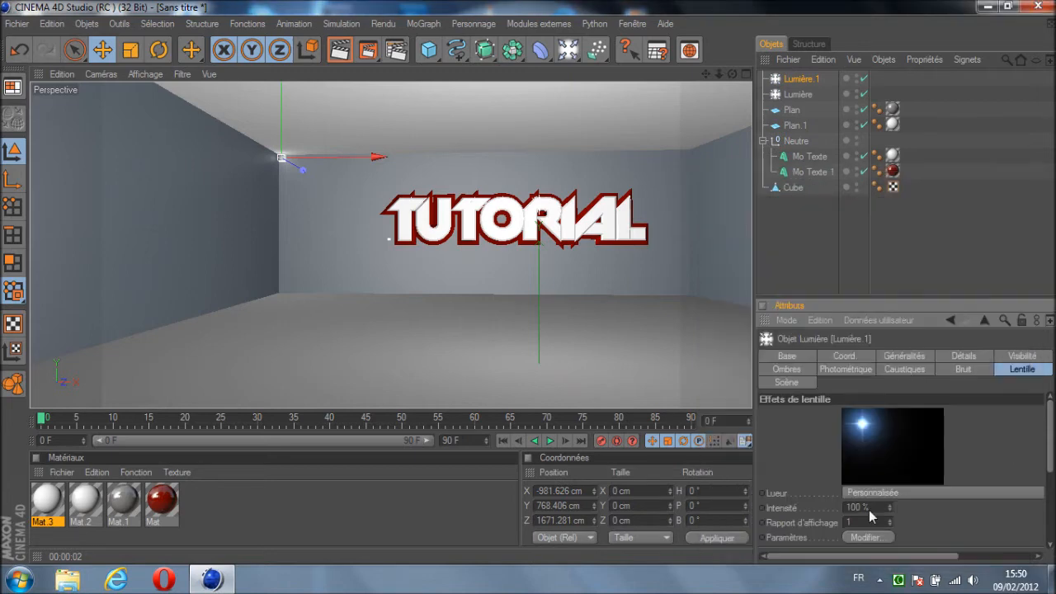
Set the corner light's lens reflection (Réflexion) to Hi-8 and its shadows to Masques d'ombres (ombres diffuses)
scroll(1052, 431, "down", 3)
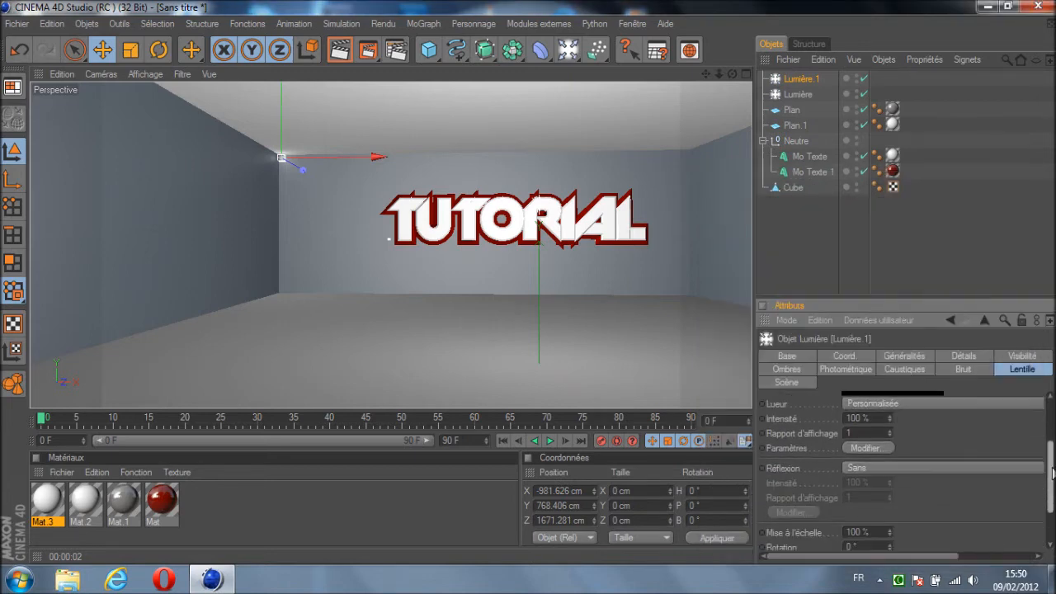
left_click(862, 468)
left_click(808, 307)
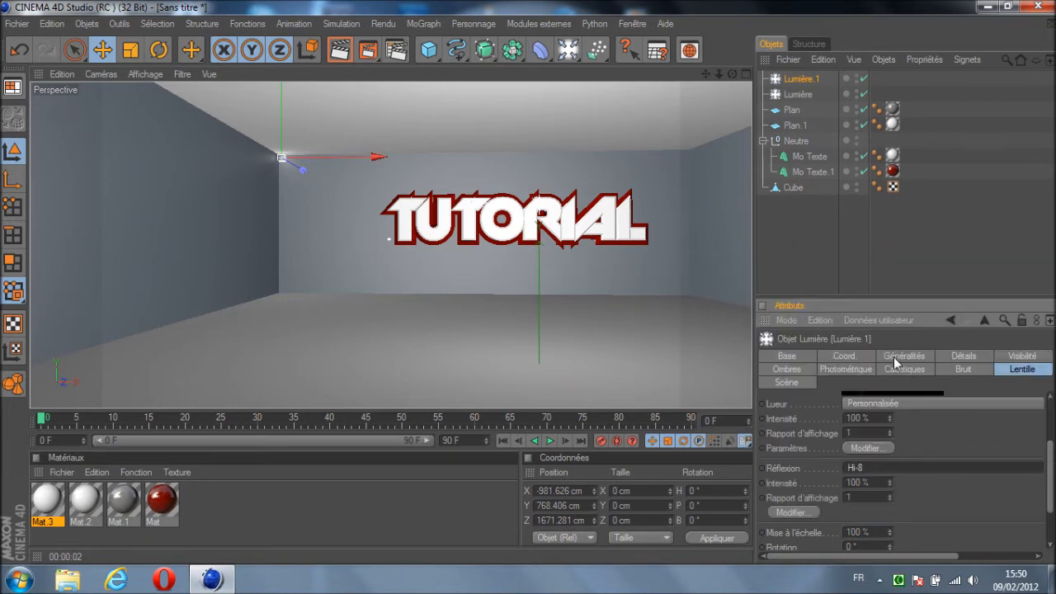
left_click(893, 356)
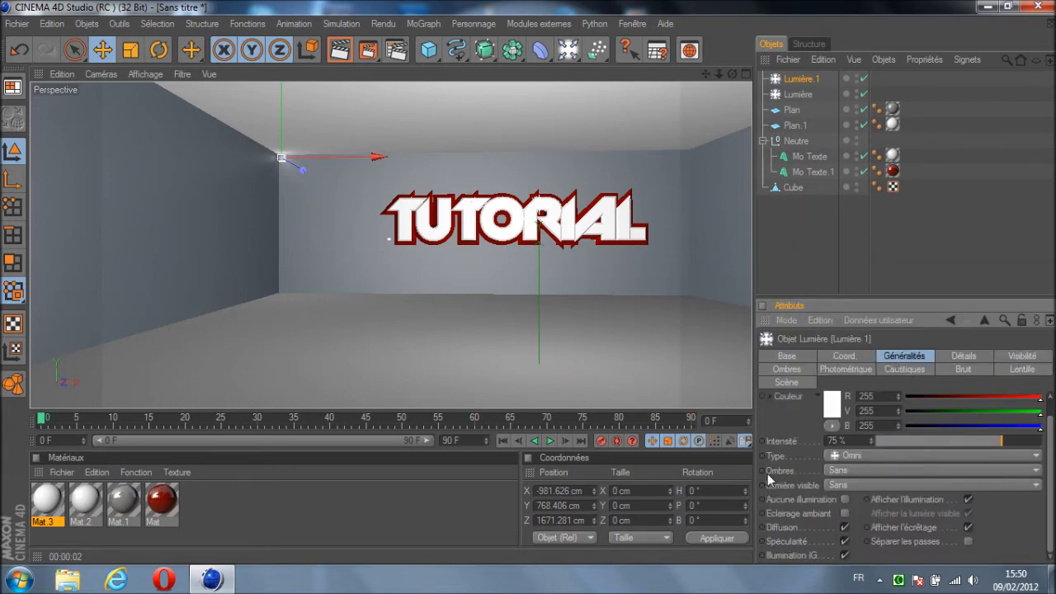
left_click(848, 469)
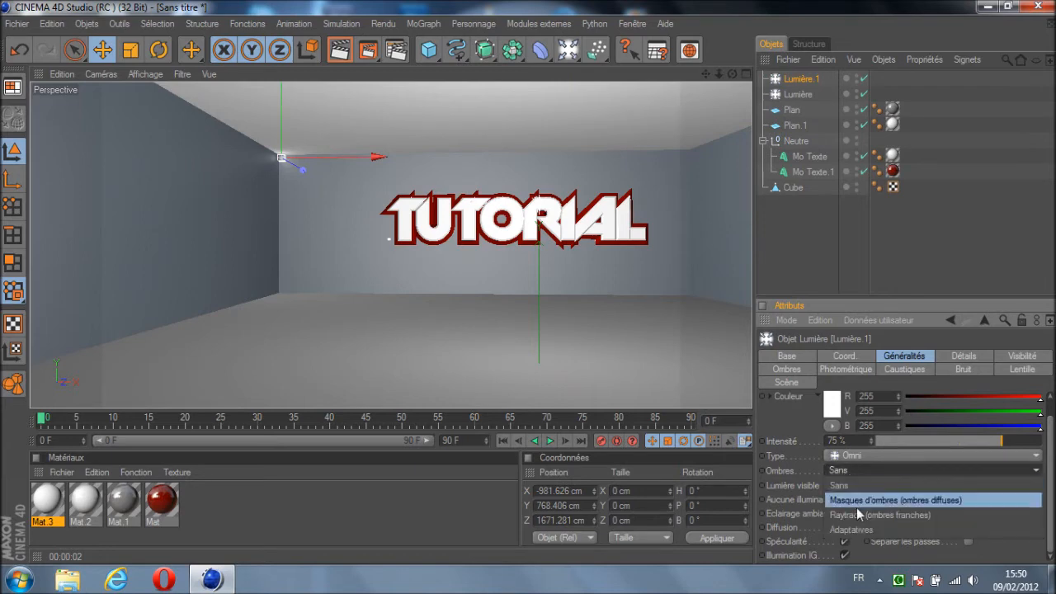
left_click(856, 500)
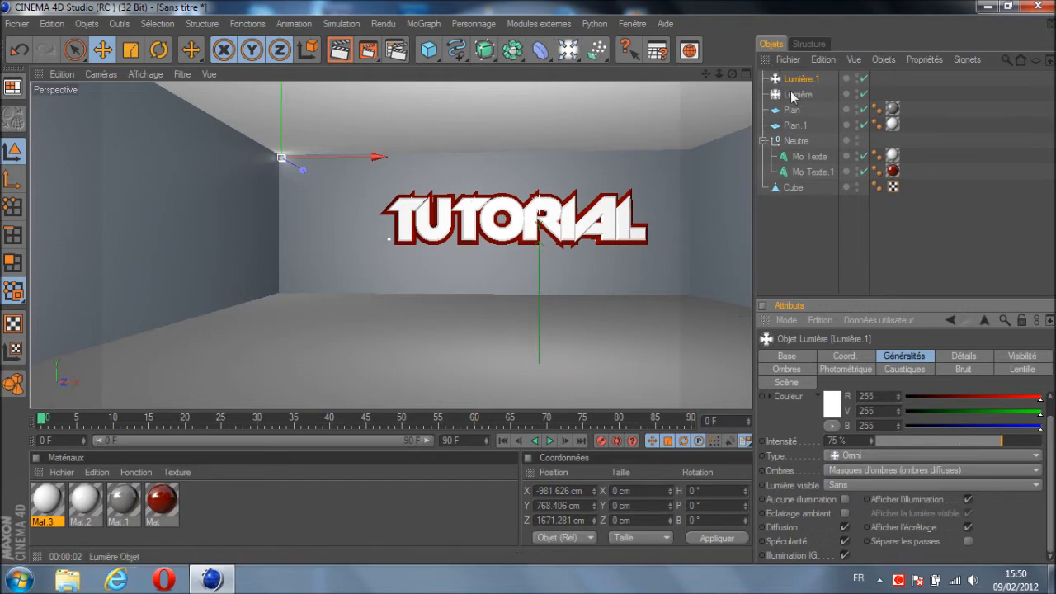
Copy the corner light to the opposite back corner at X about 965 cm and preview the render in the viewport
left_click_drag(795, 80, 794, 95)
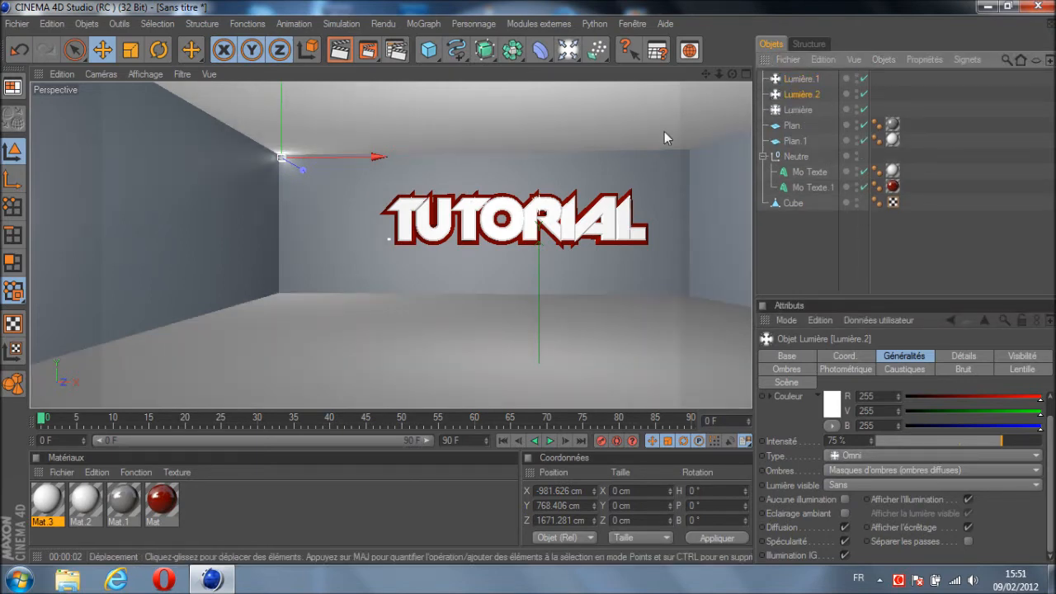
left_click_drag(378, 157, 782, 154)
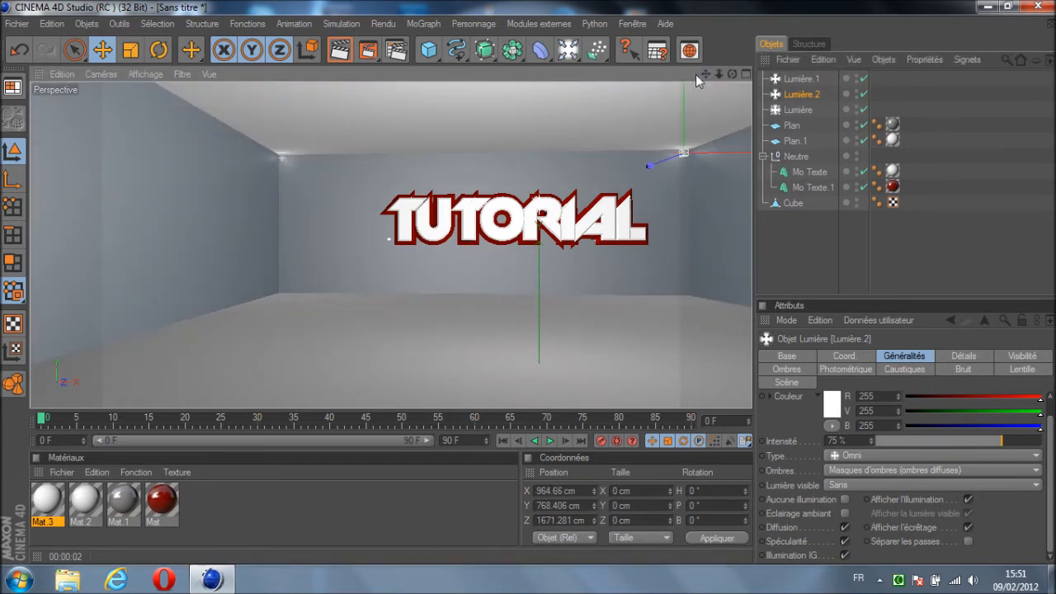
left_click_drag(705, 75, 515, 281)
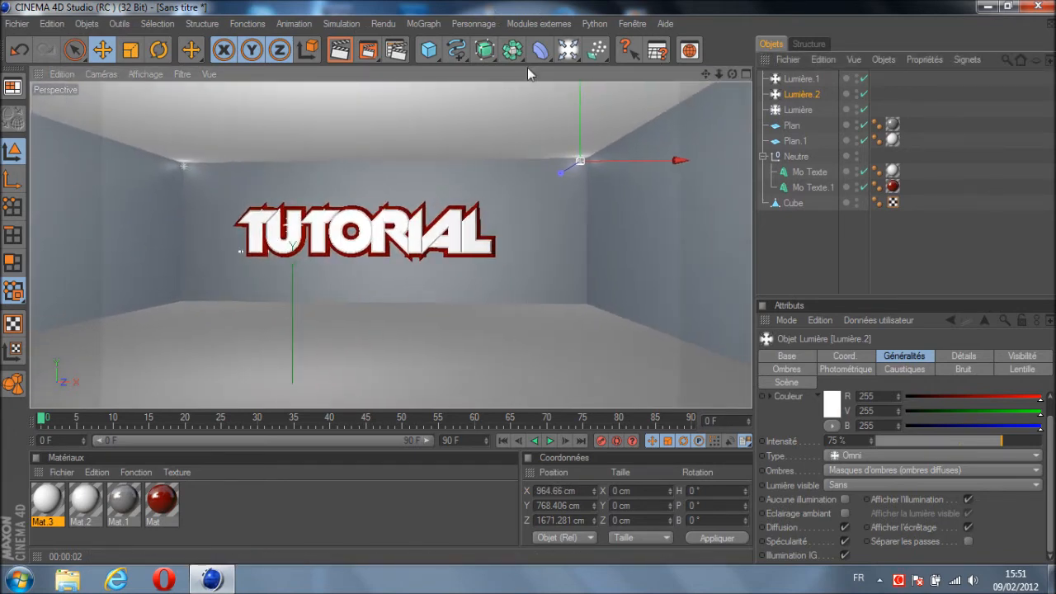
left_click(343, 54)
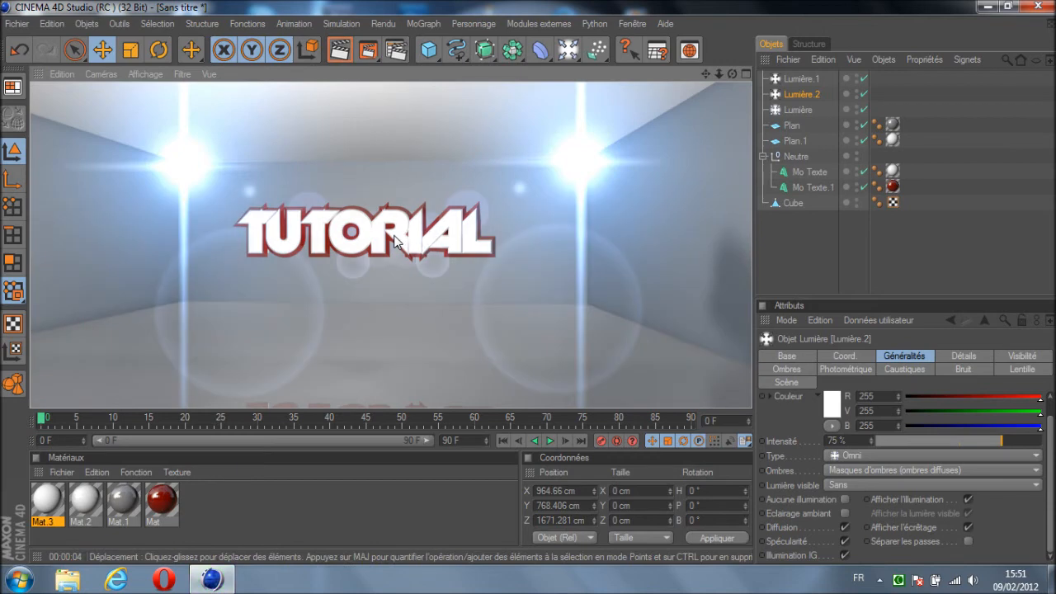
Set the intensity (Intensité) of both back corner lights to 65% and preview the render in the viewport
left_click_drag(733, 75, 737, 76)
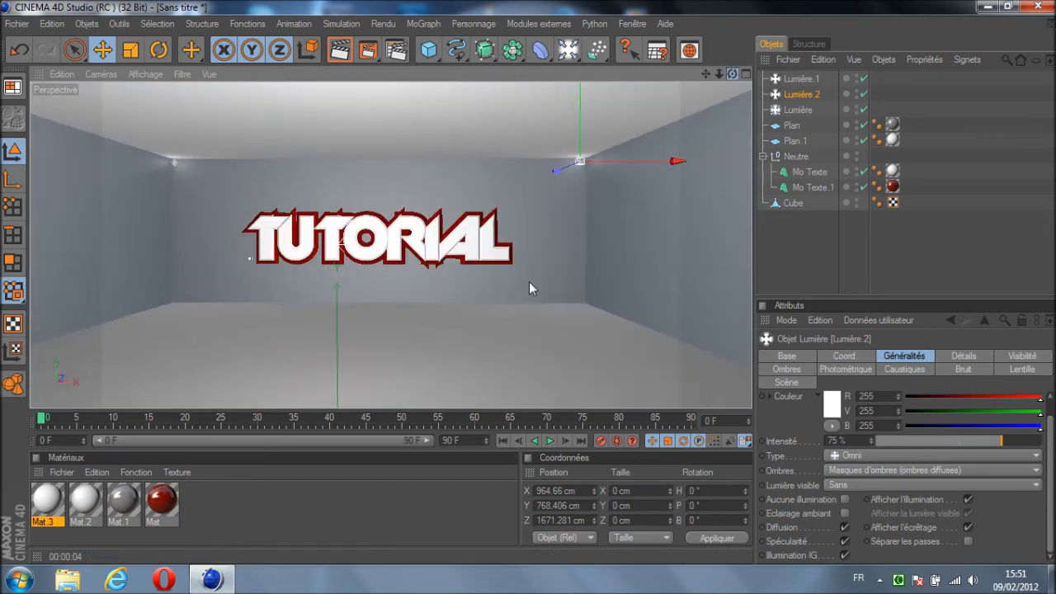
left_click(792, 82)
left_click(837, 440)
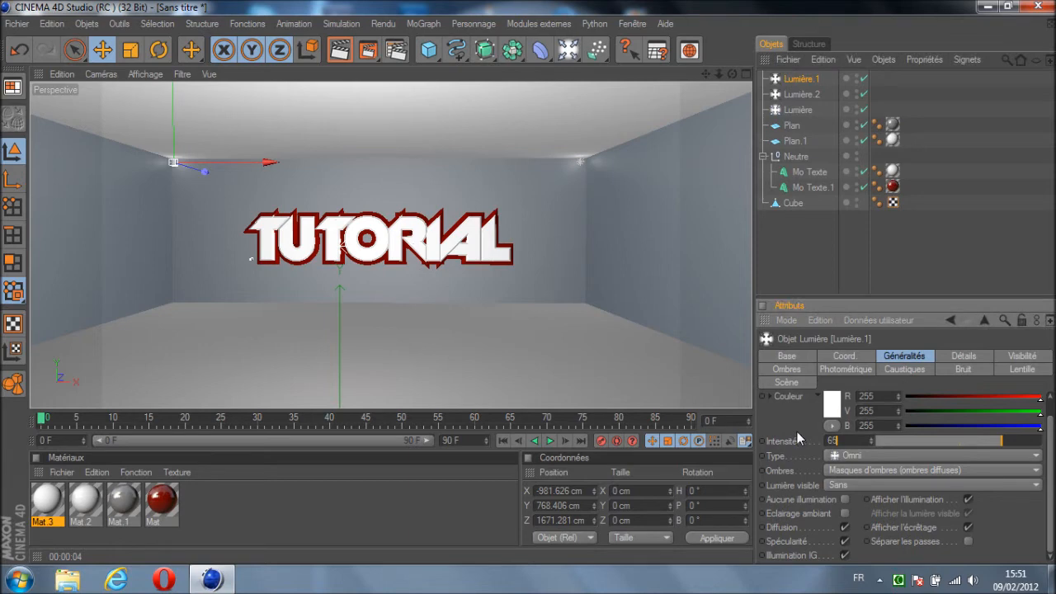
left_click(801, 94)
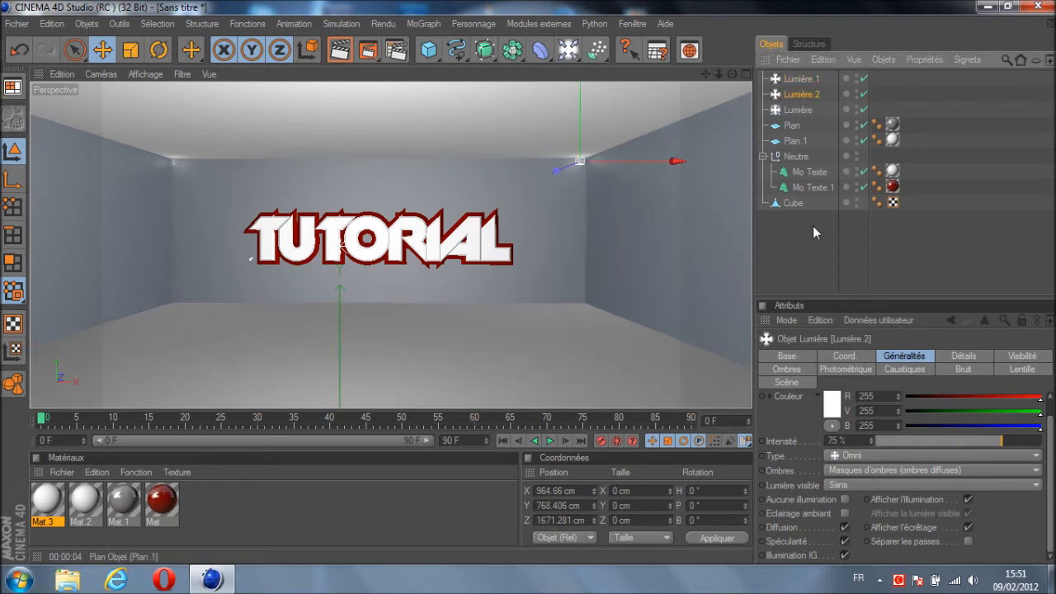
left_click(842, 441)
type("65")
key("Return")
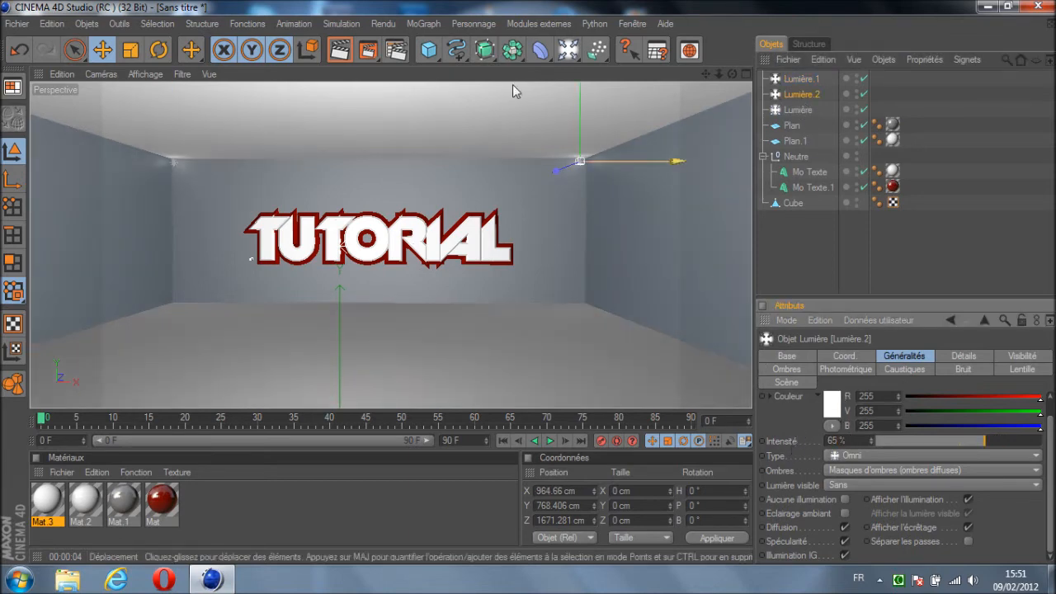
left_click(340, 51)
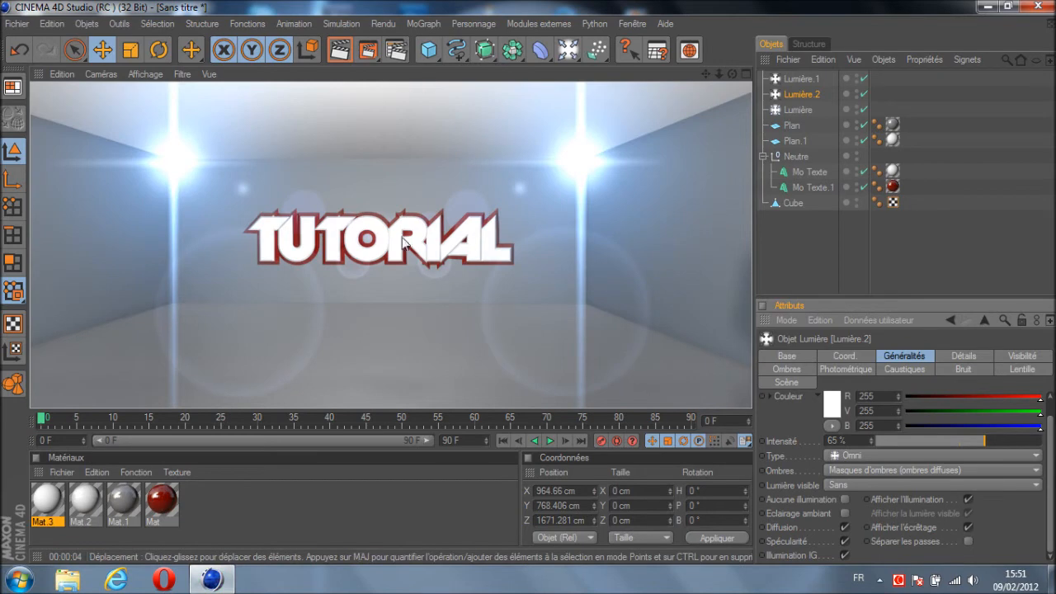
Create a new material without specularity (Spécularité) and set its colour to dark grey with RGB 46
left_click(603, 284)
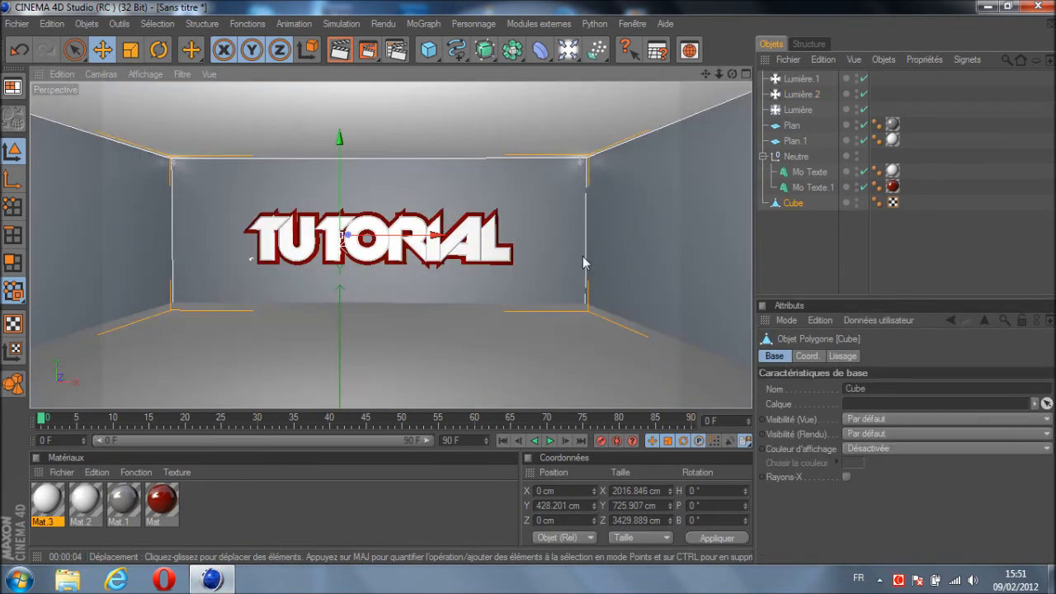
double_click(208, 502)
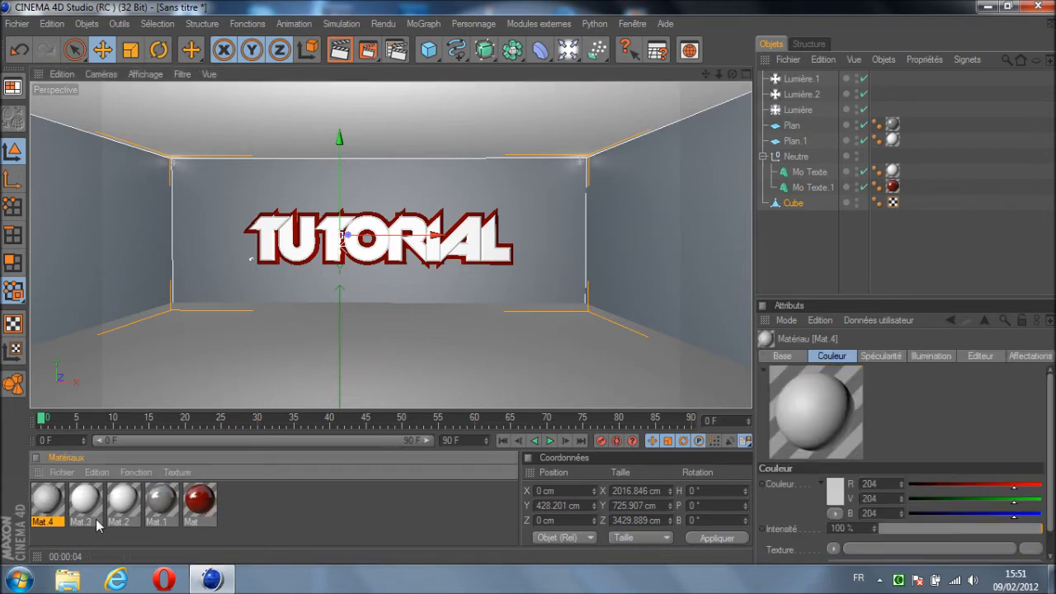
double_click(45, 502)
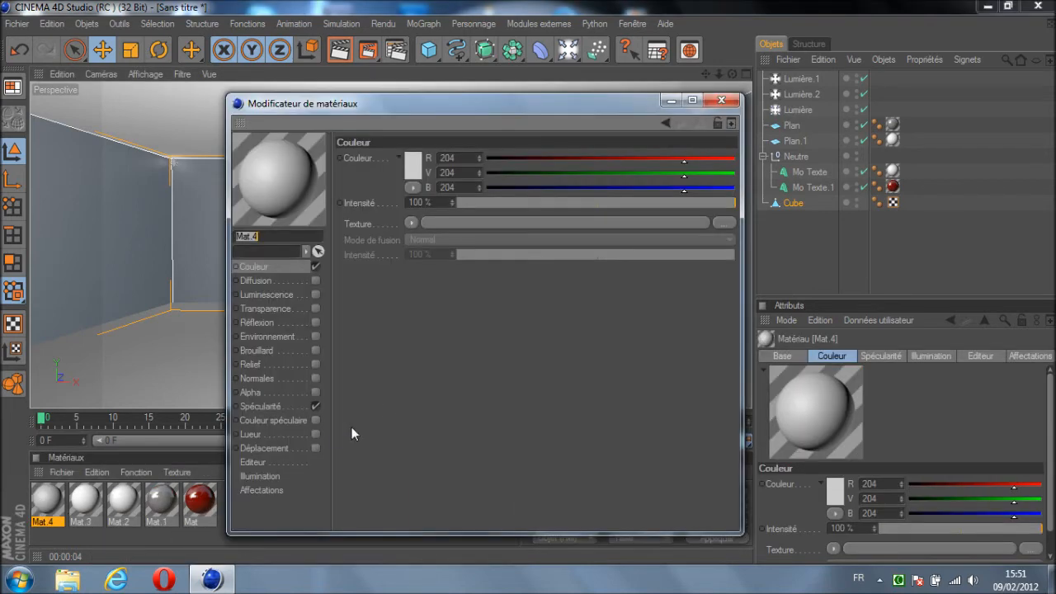
left_click(316, 406)
left_click(412, 166)
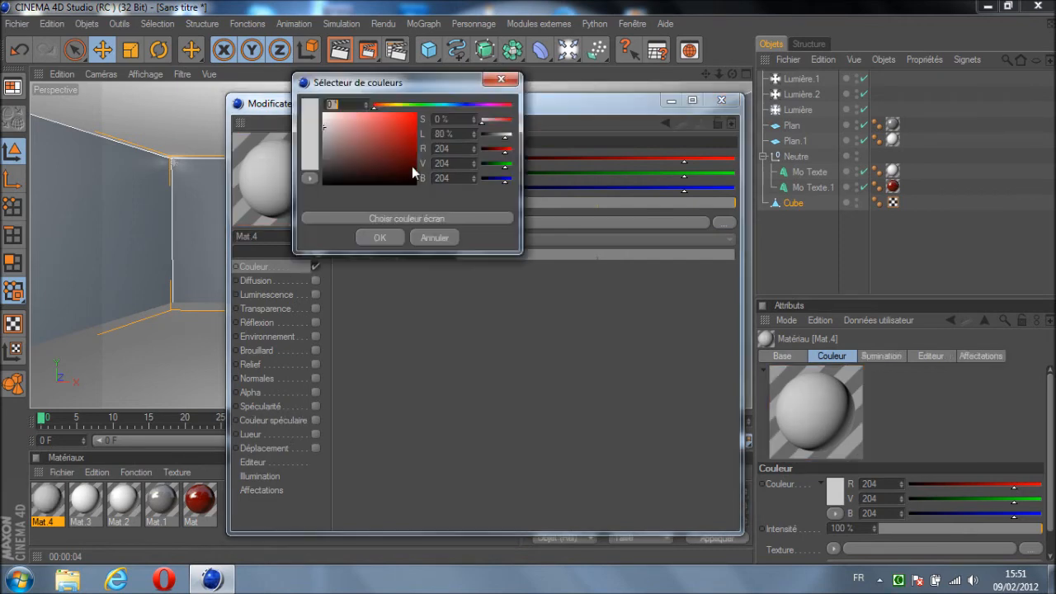
left_click_drag(356, 163, 322, 176)
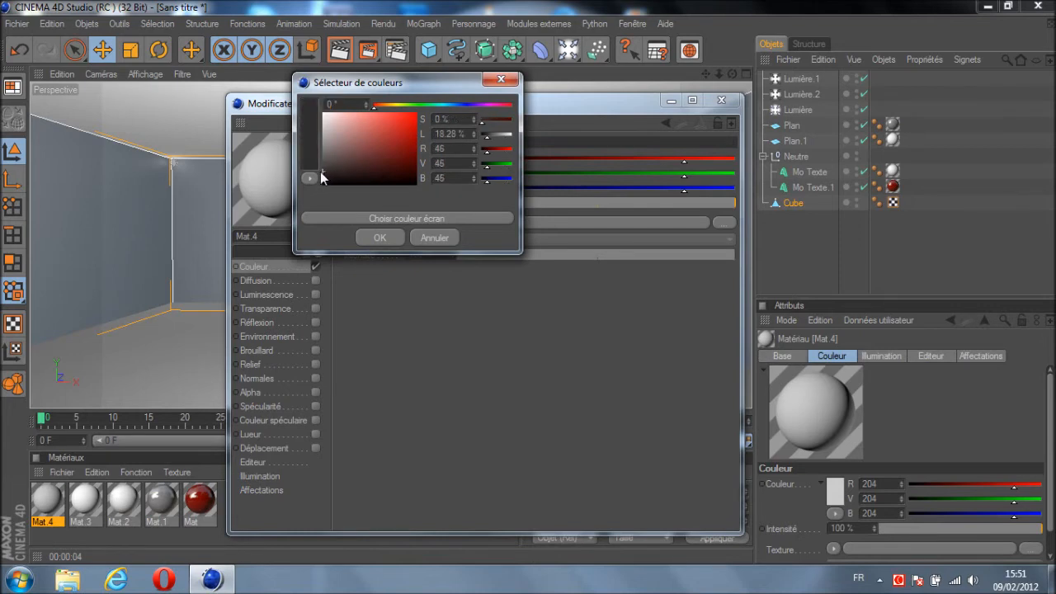
left_click(380, 237)
Enable reflection (Réflexion) on the dark grey material at 25% intensity, with a Fresnel texture at 10% intensity
left_click(315, 322)
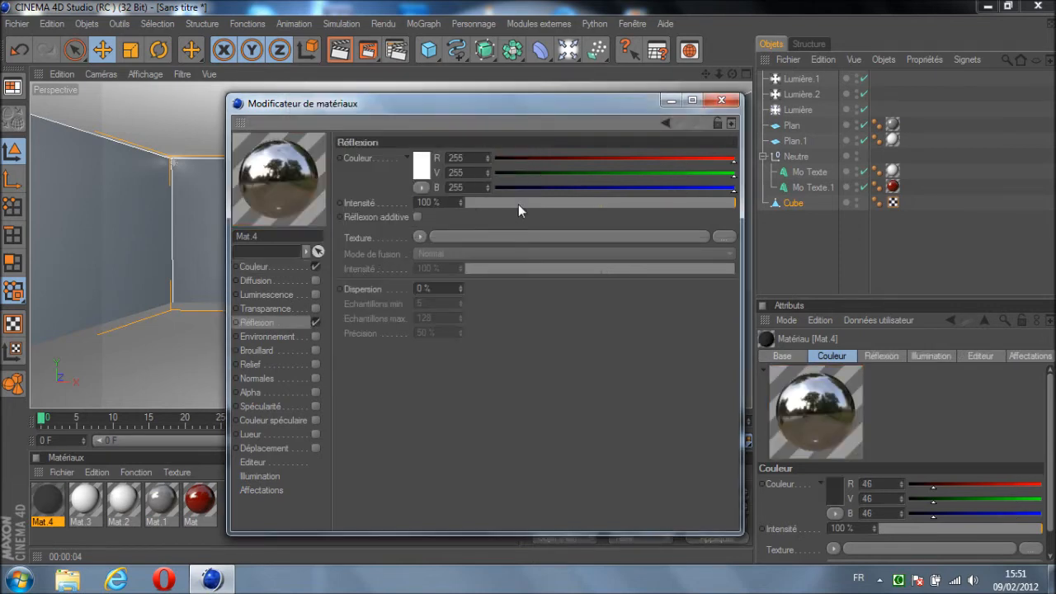
left_click_drag(423, 209, 385, 216)
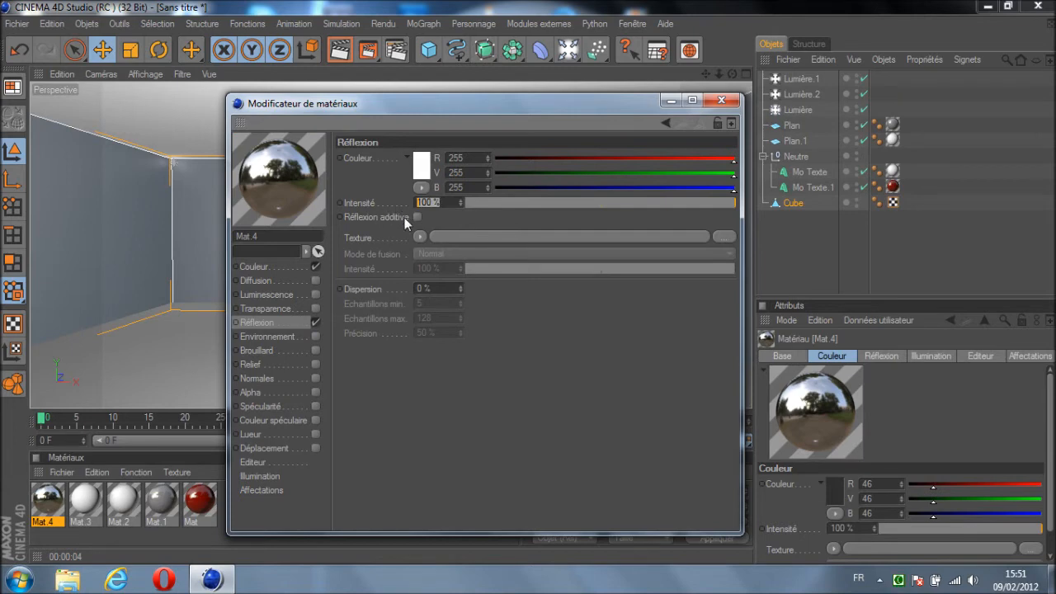
type("25")
key("Return")
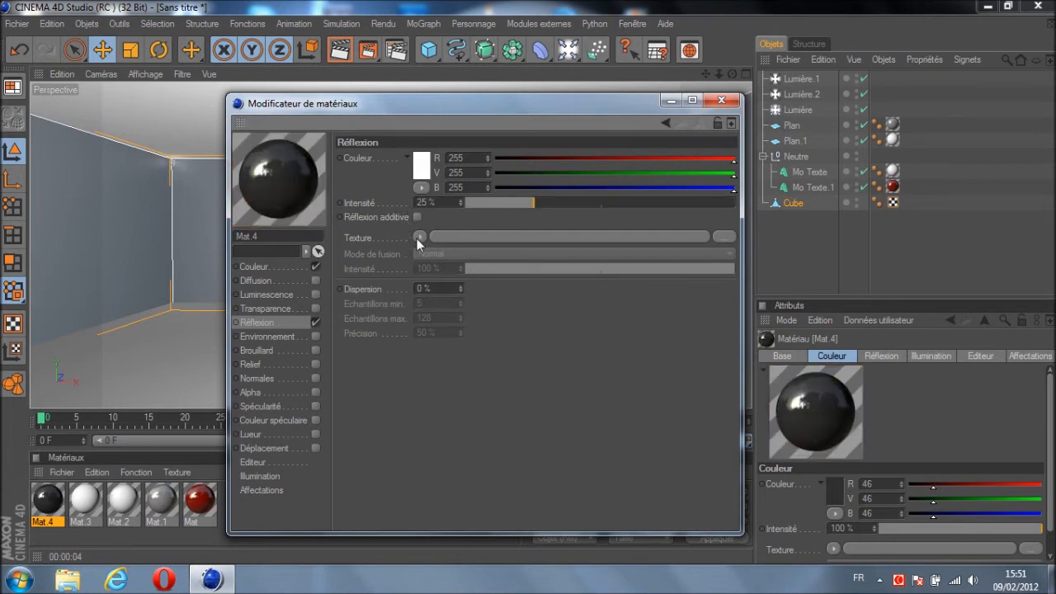
left_click(419, 238)
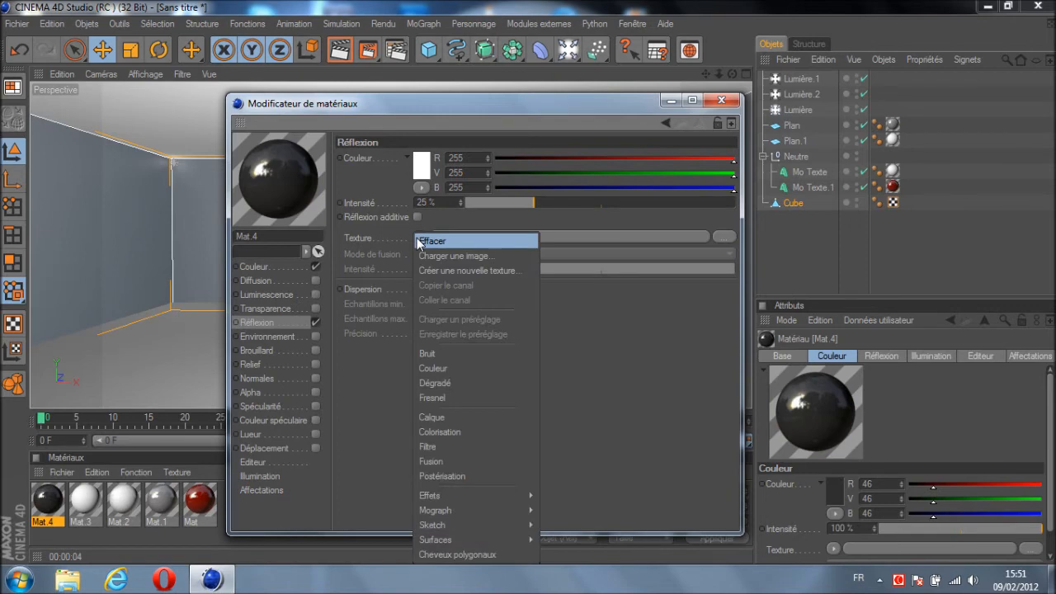
left_click(444, 400)
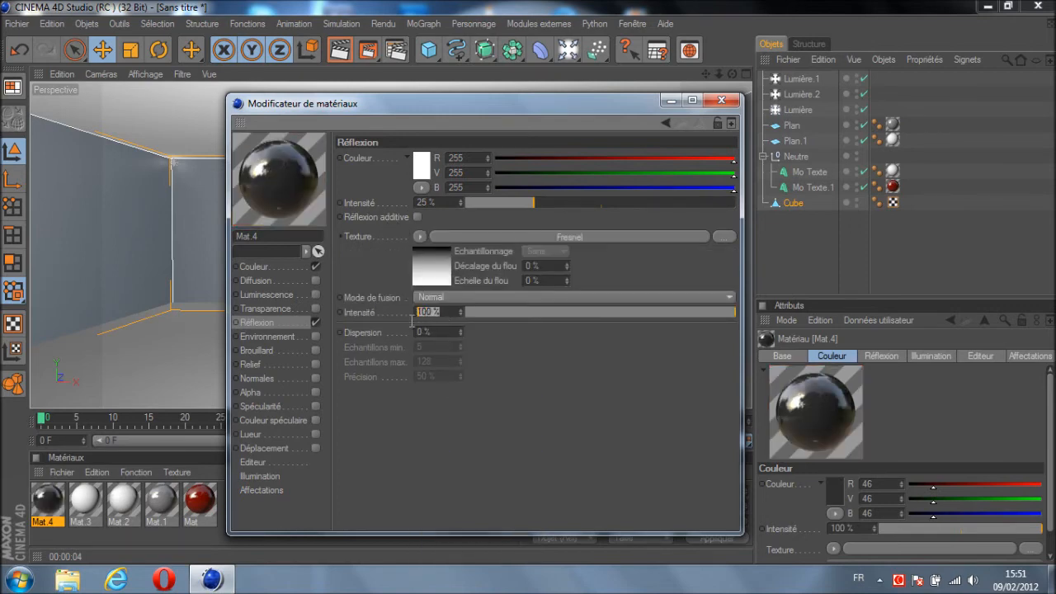
double_click(416, 312)
type("10")
key("Return")
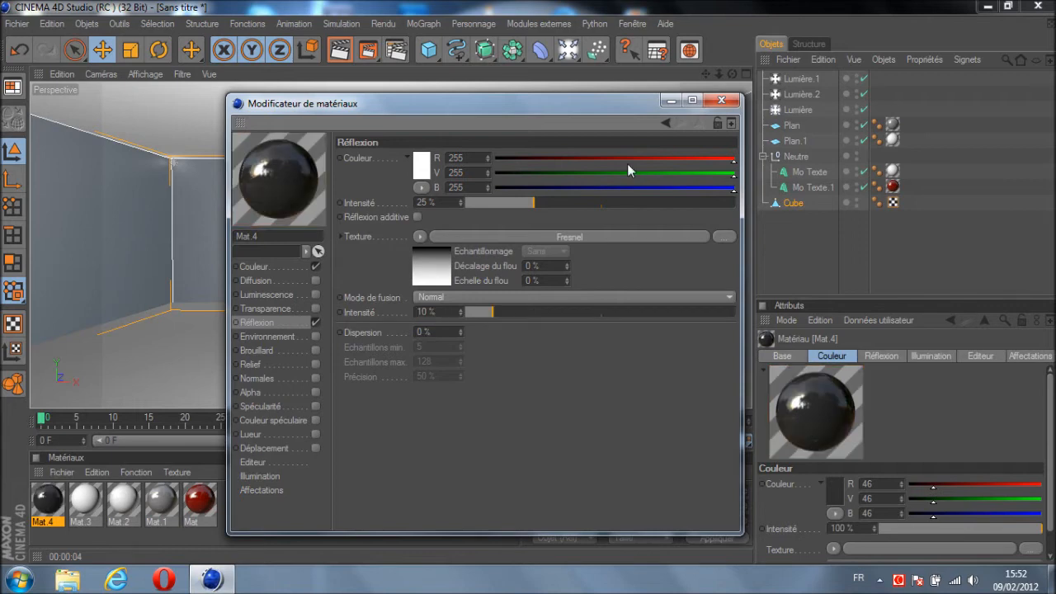
Apply the dark reflective material to the room's Cube and preview the render in the viewport
left_click(721, 102)
left_click_drag(189, 447, 797, 206)
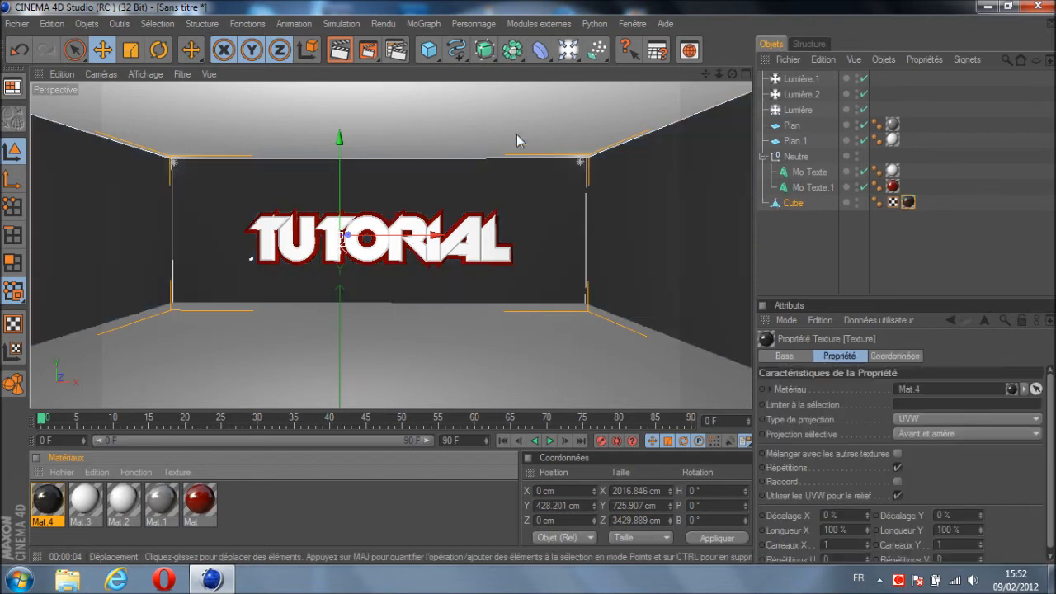
left_click(348, 50)
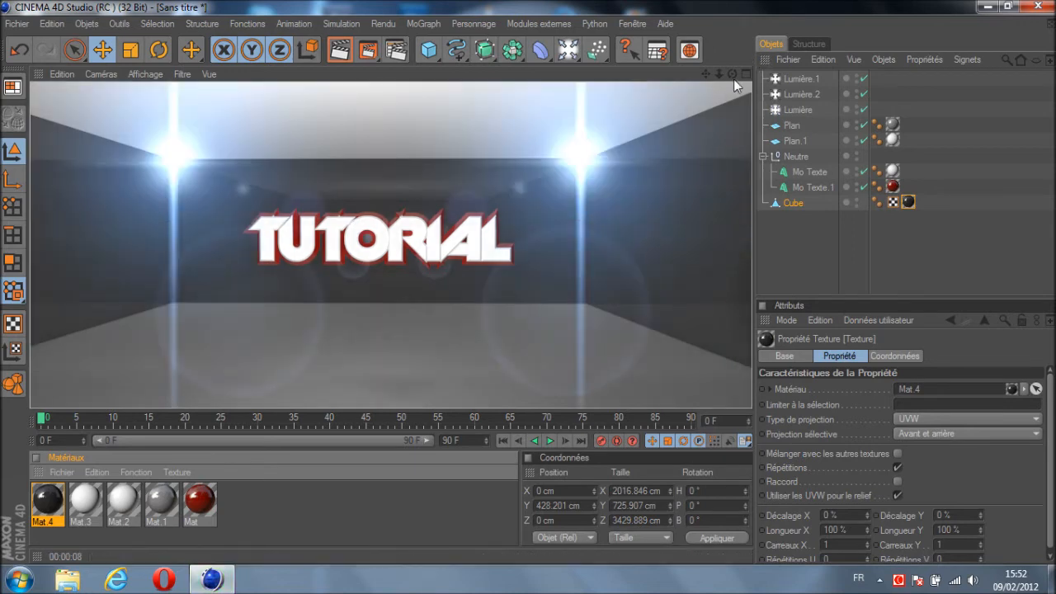
Rename the null object holding the TUTORIAL text as TEXTE and move it up toward the ceiling
left_click(529, 282)
left_click_drag(732, 74, 715, 74)
scroll(485, 156, "down", 4)
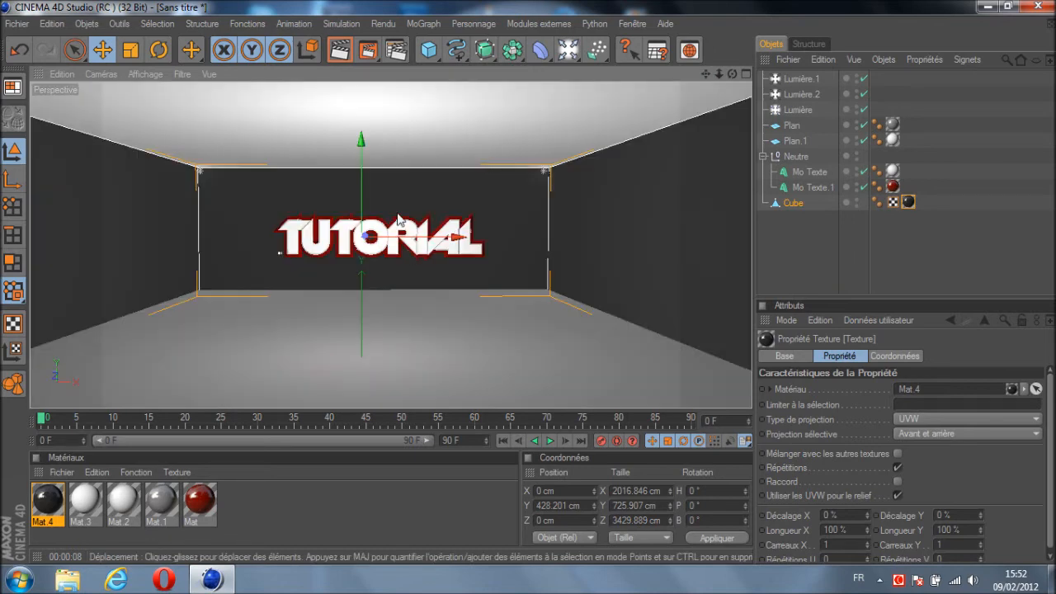
left_click(764, 156)
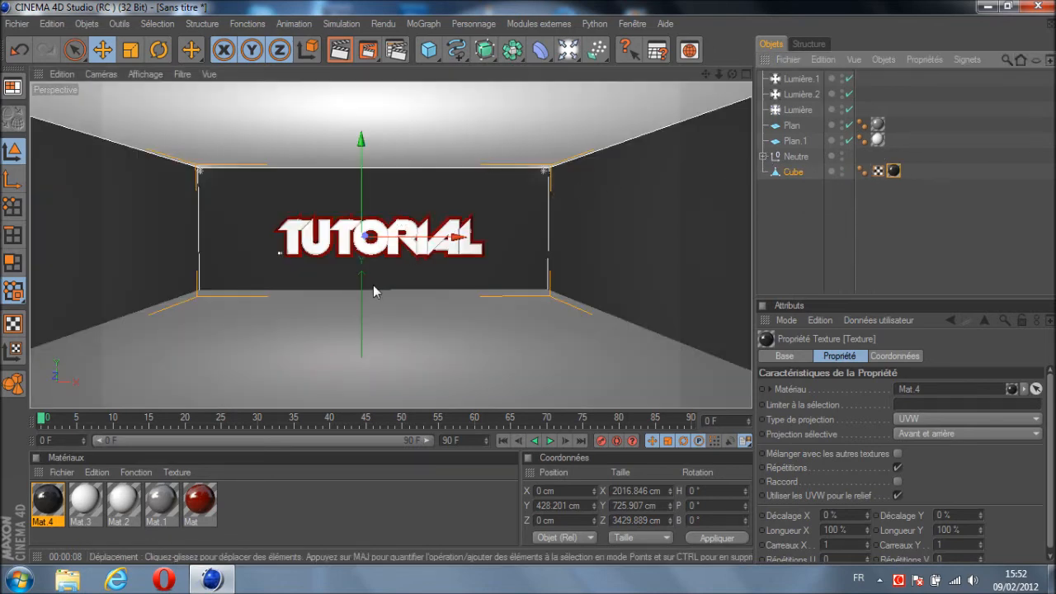
left_click(794, 155)
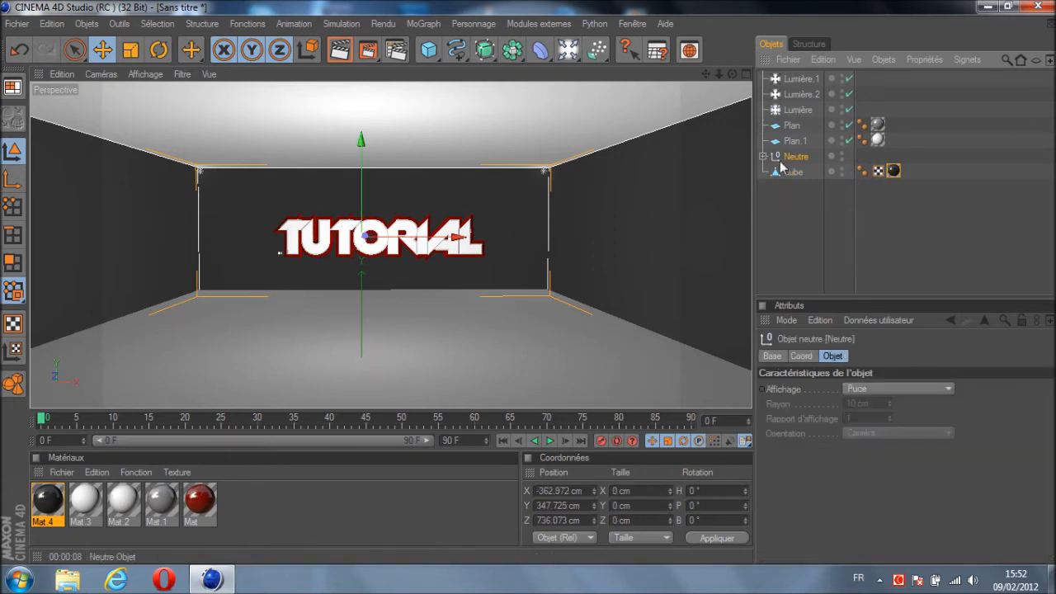
double_click(799, 156)
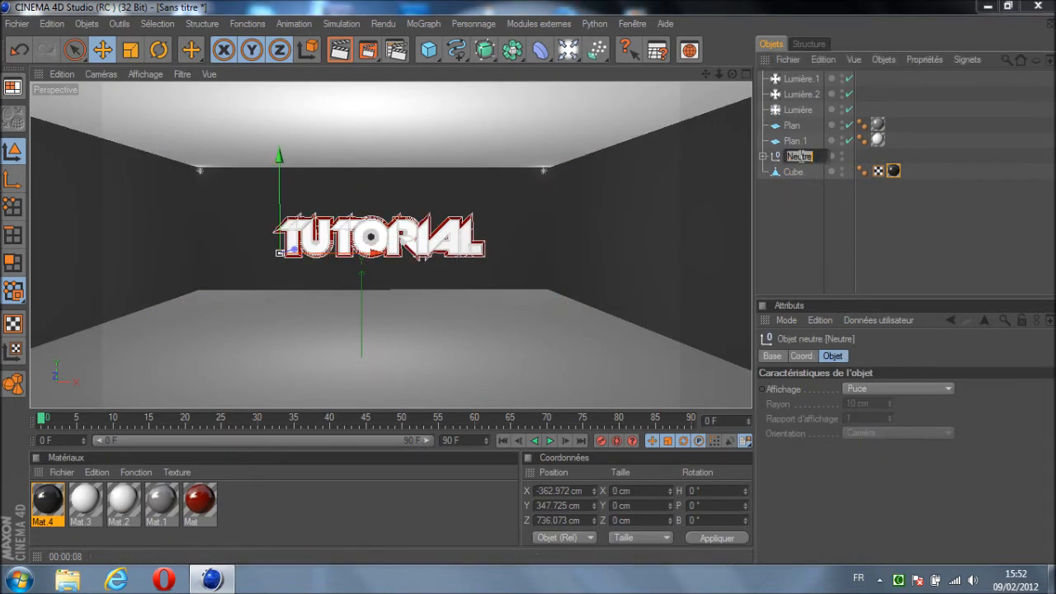
type("TEXTE")
key("Return")
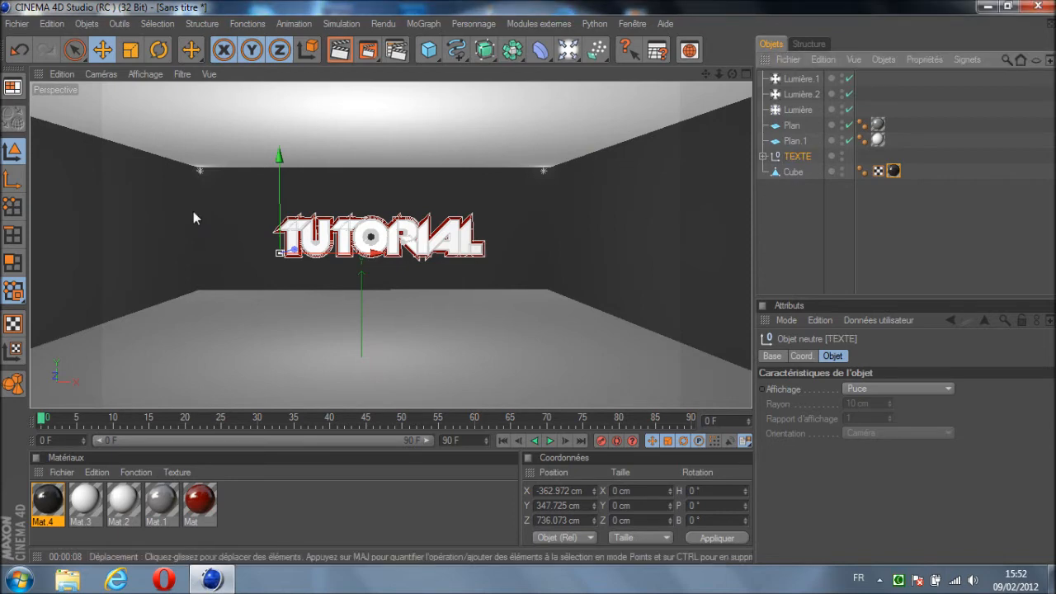
left_click_drag(279, 158, 279, 116)
Add a MoGraph Mo Texte object and place it below the TUTORIAL text at X about -251 cm, Y about 239 cm
left_click(771, 211)
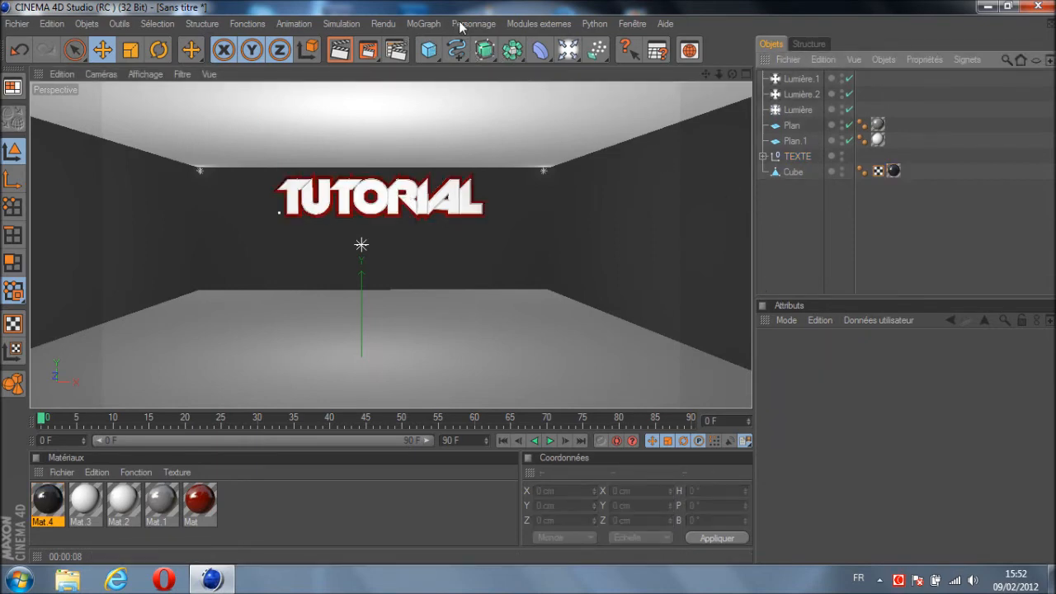
left_click(421, 24)
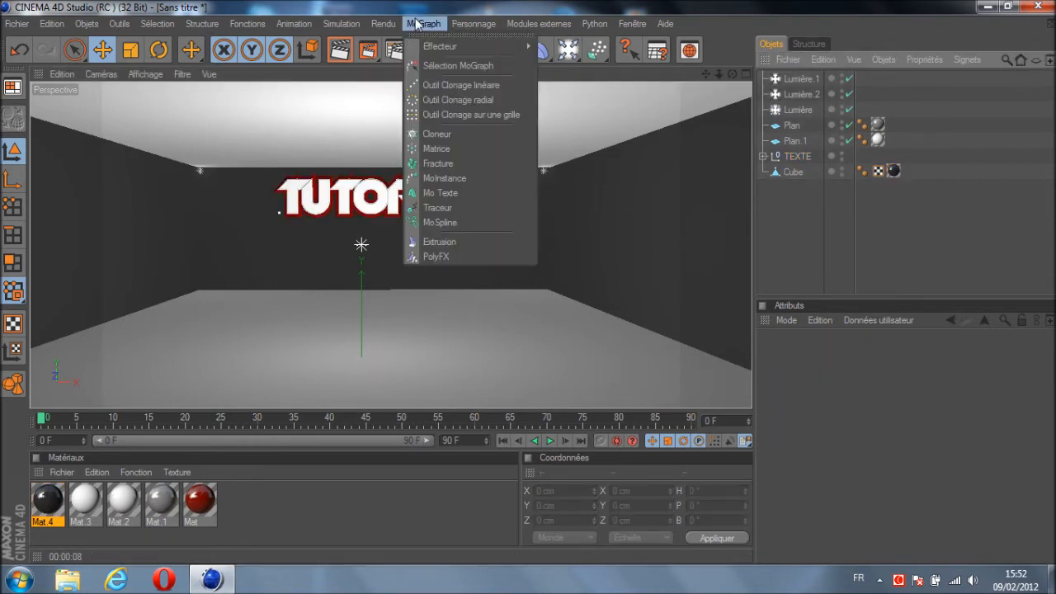
left_click(444, 193)
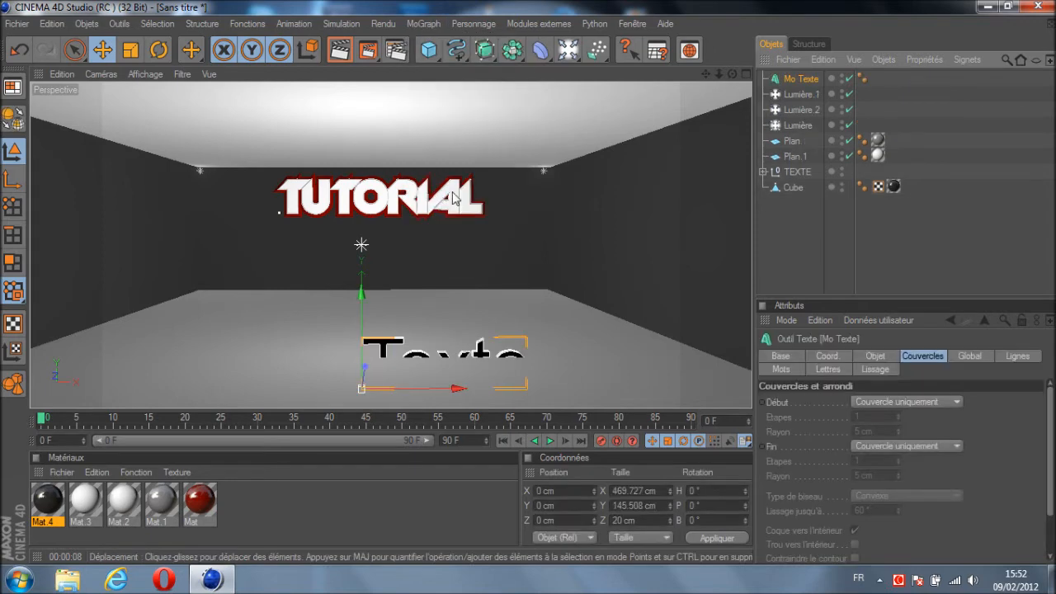
left_click_drag(362, 299, 362, 215)
left_click_drag(457, 304, 368, 304)
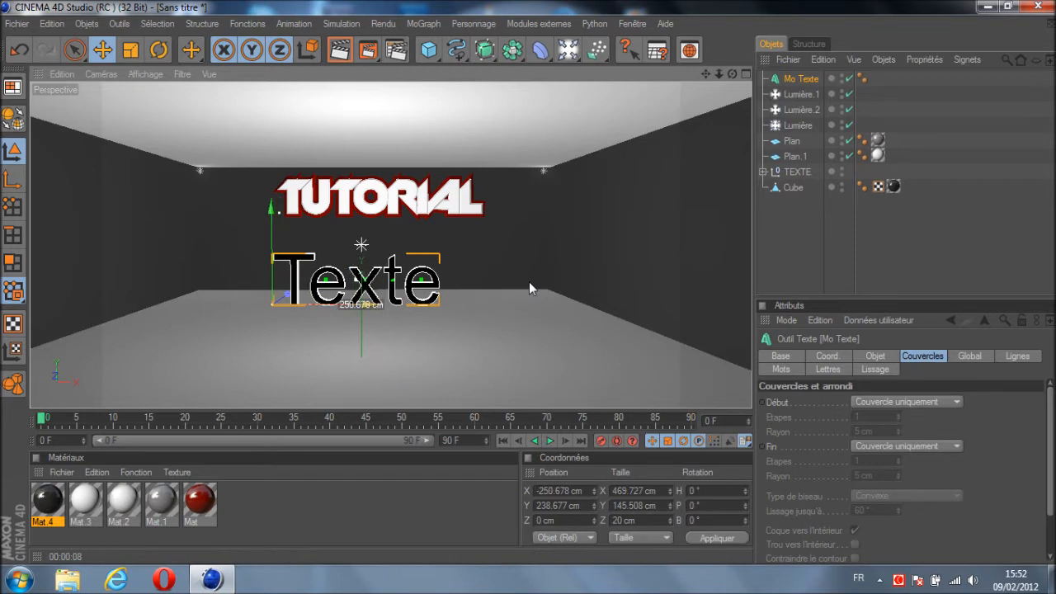
Set the new Mo Texte to read WAPOL with a depth (Profondeur) of 70 and the Slant font
left_click(870, 355)
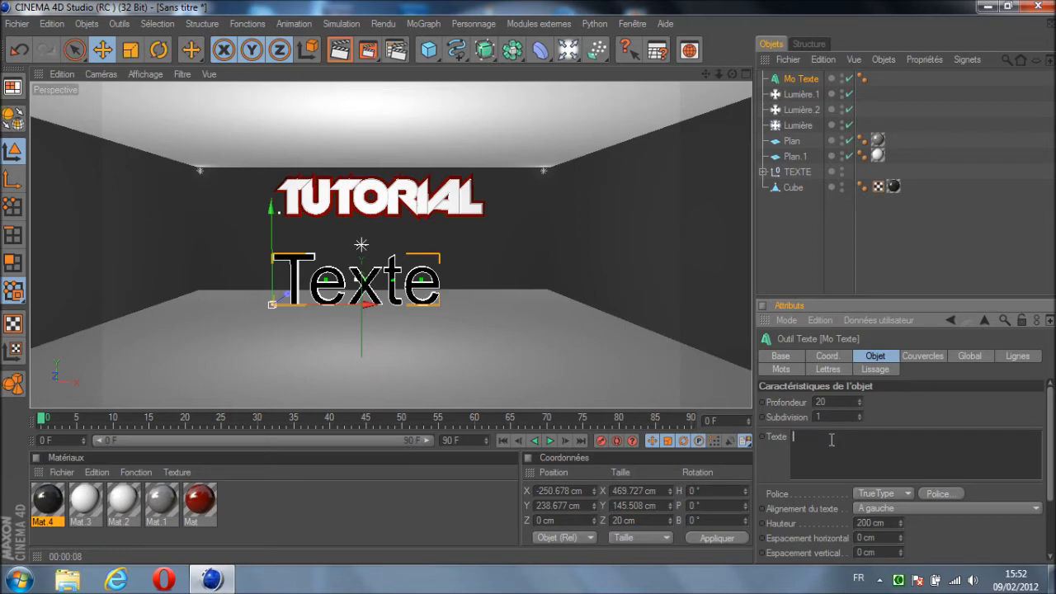
type("WAPOL")
left_click(831, 402)
type("70")
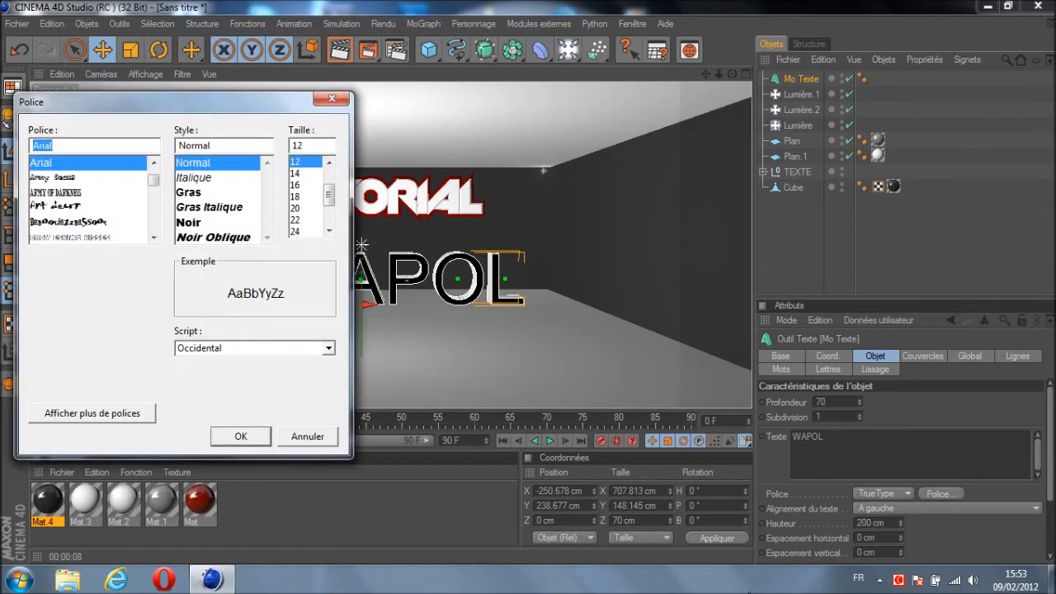
type("Slant")
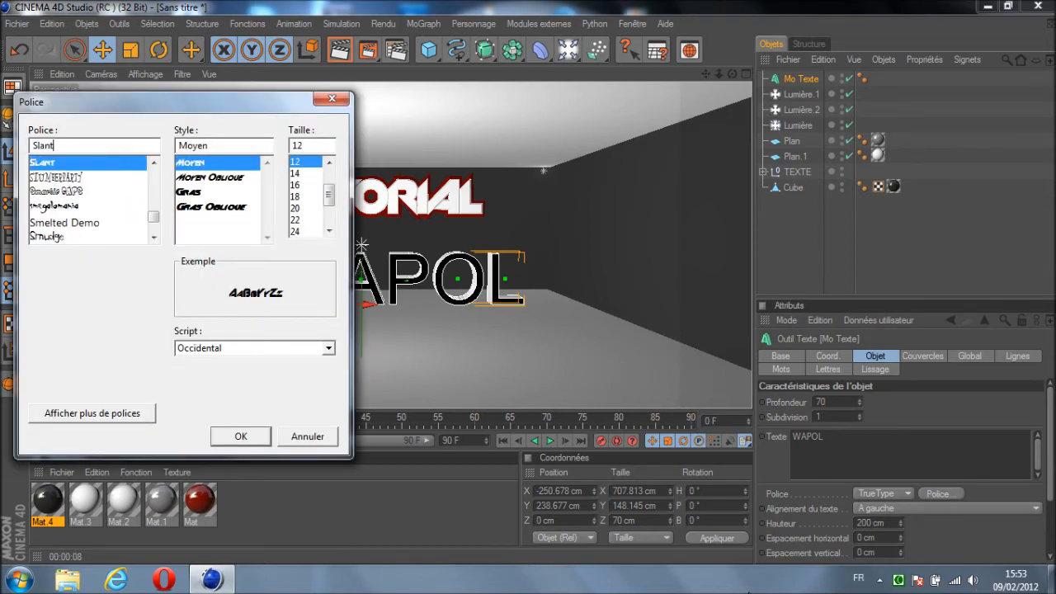
key("Return")
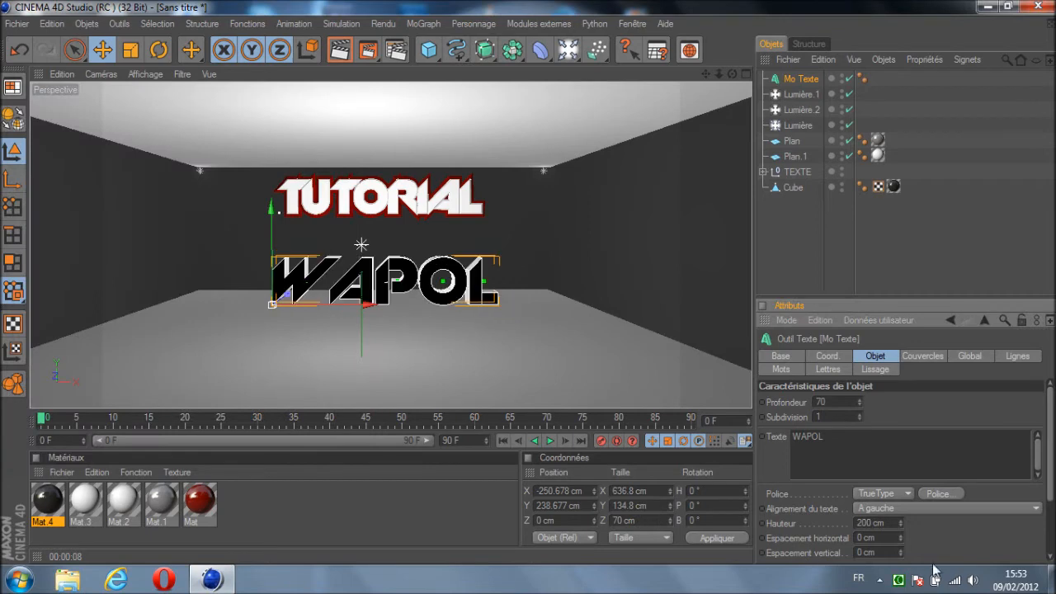
Set the start and end caps of the WAPOL text to Couvercle et biseau
left_click(923, 358)
left_click(893, 403)
left_click(900, 462)
left_click(901, 447)
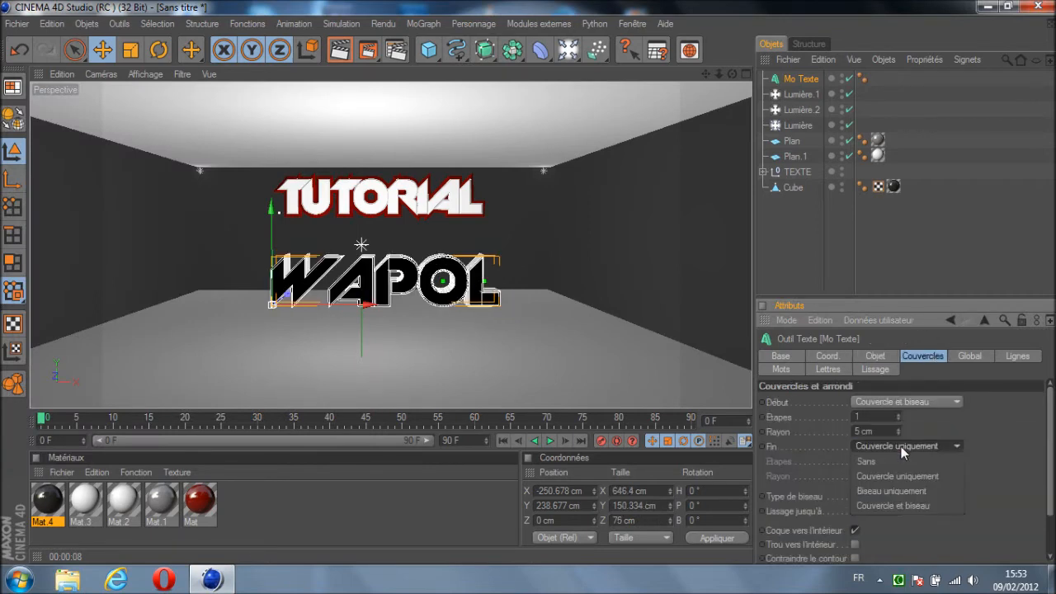
left_click(907, 503)
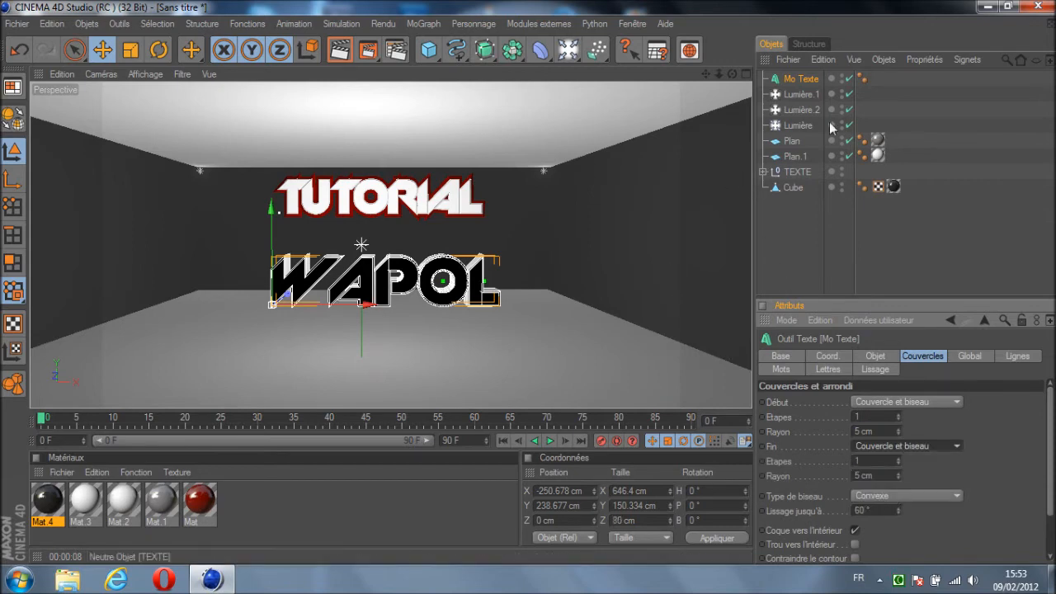
Duplicate the WAPOL Mo Texte object and set the copy's depth (Profondeur) to 35
left_click_drag(807, 80, 807, 88, "ctrl")
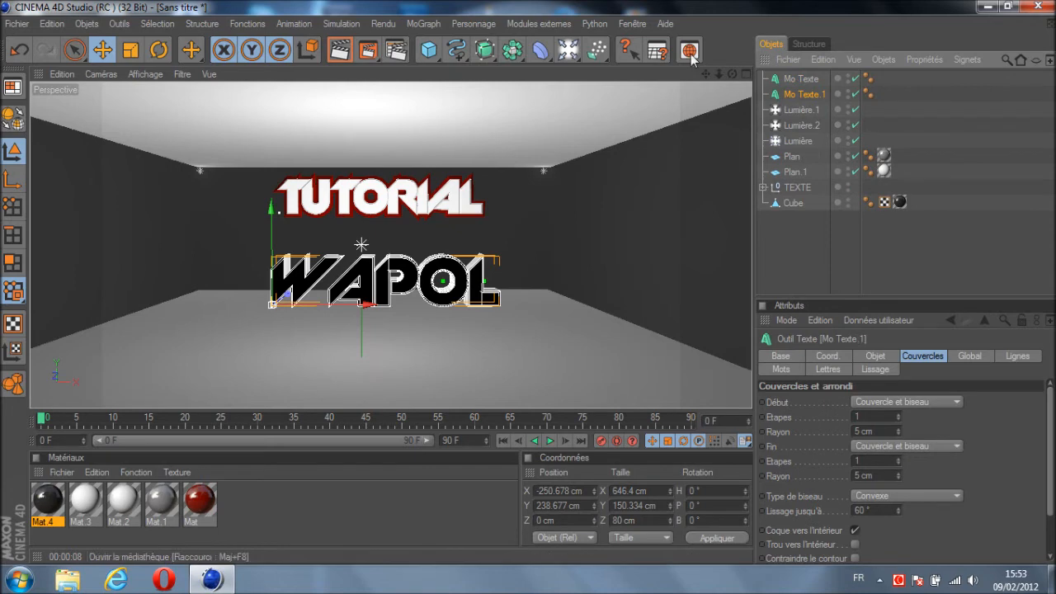
mouse_move(528, 283)
left_mouse_down("alt")
mouse_move(511, 281)
mouse_move(529, 281)
left_mouse_up("alt")
scroll(514, 194, "up", 3)
scroll(466, 215, "up", 5)
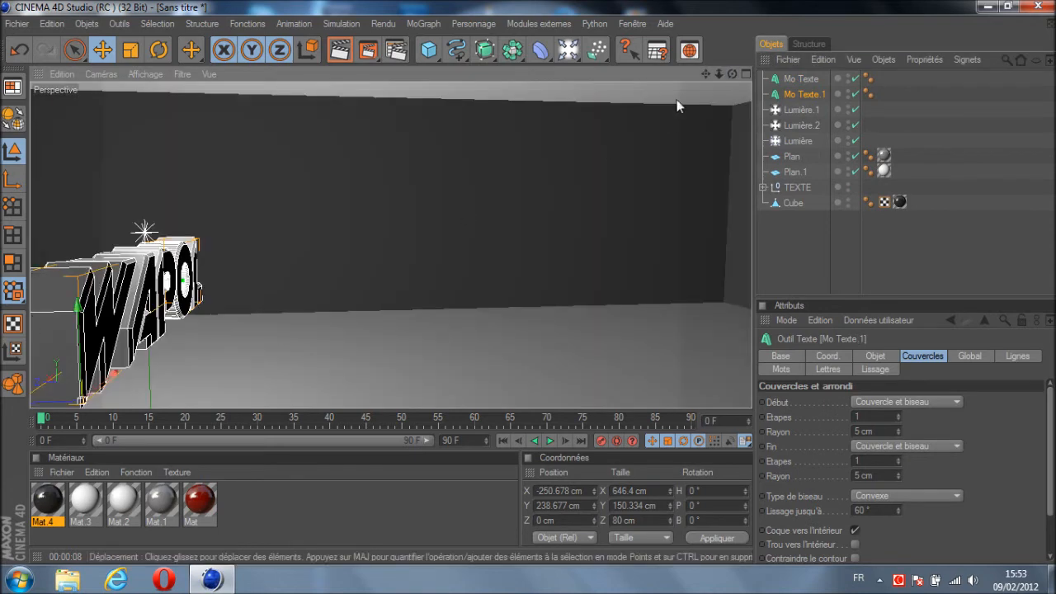
left_click_drag(532, 281, 561, 281, "alt")
left_click(800, 78)
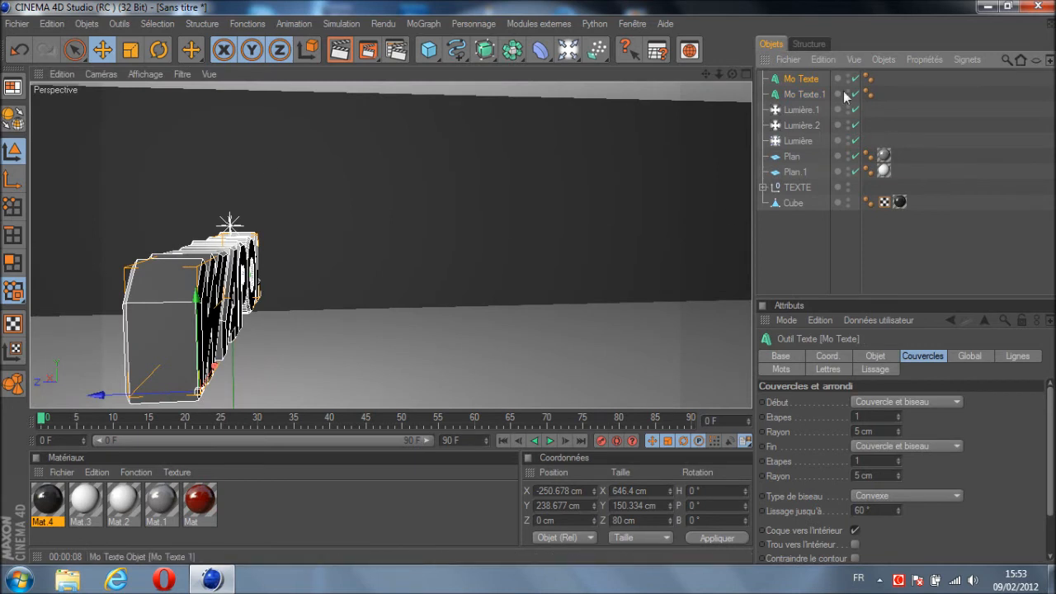
left_click(805, 94)
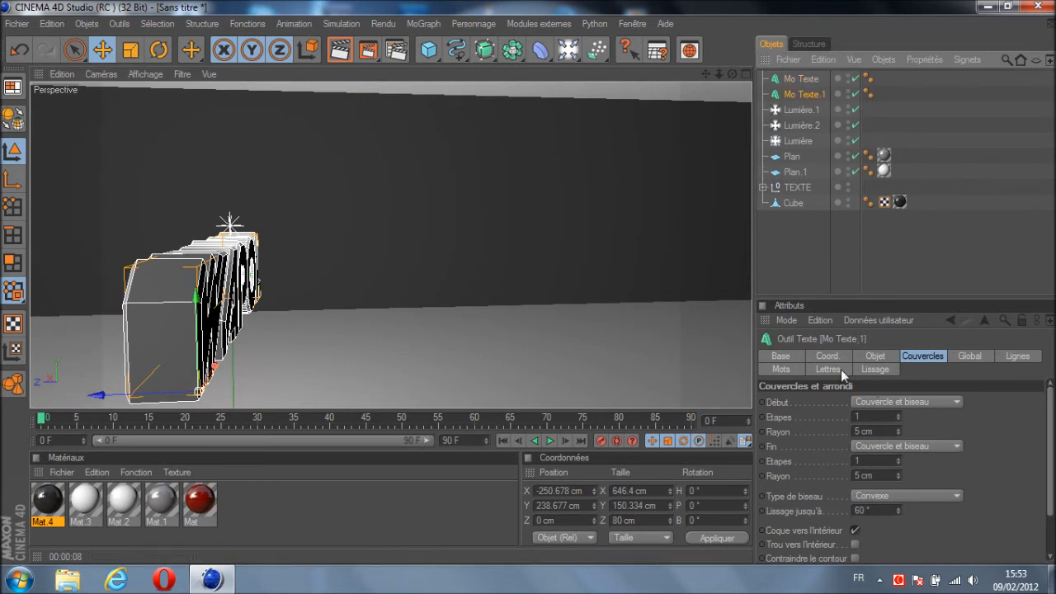
left_click(873, 357)
left_click_drag(839, 404, 804, 406)
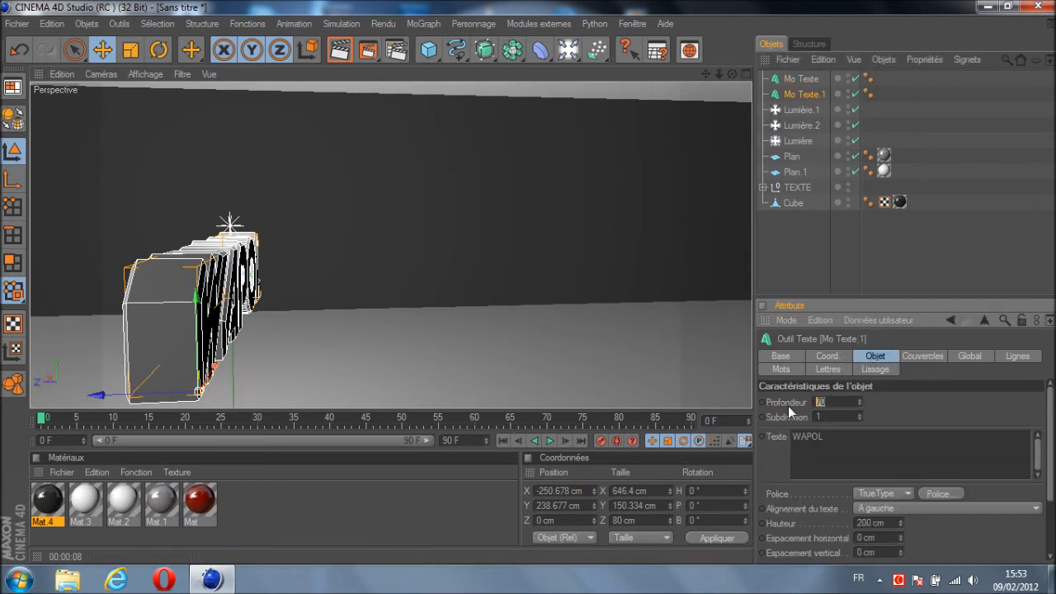
key("Return")
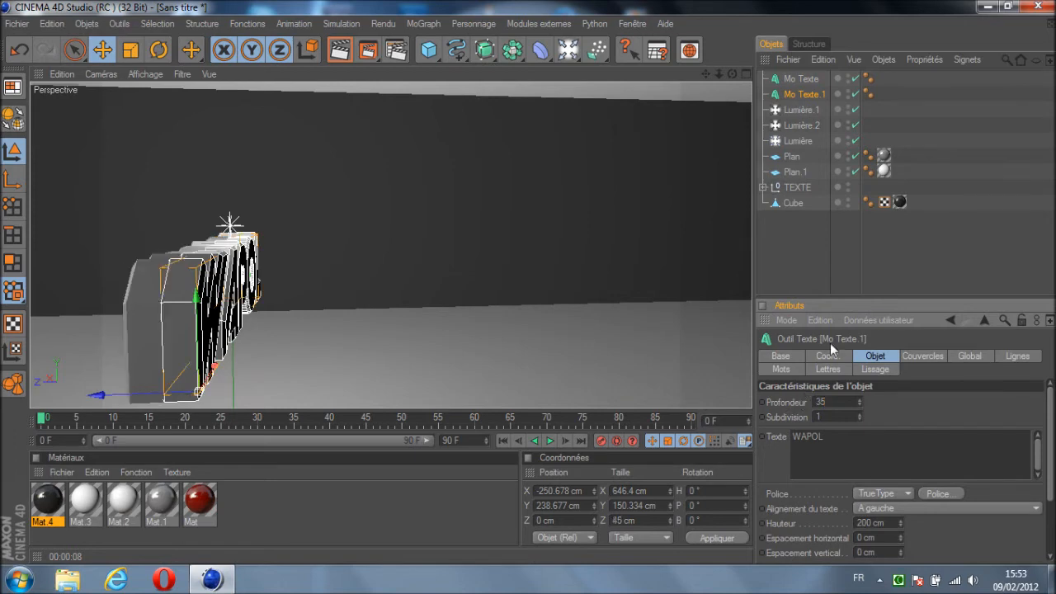
Move the thinner WAPOL copy back to Z about 19 cm and set its start cap Rayon to 18 cm
left_click_drag(163, 392, 143, 393)
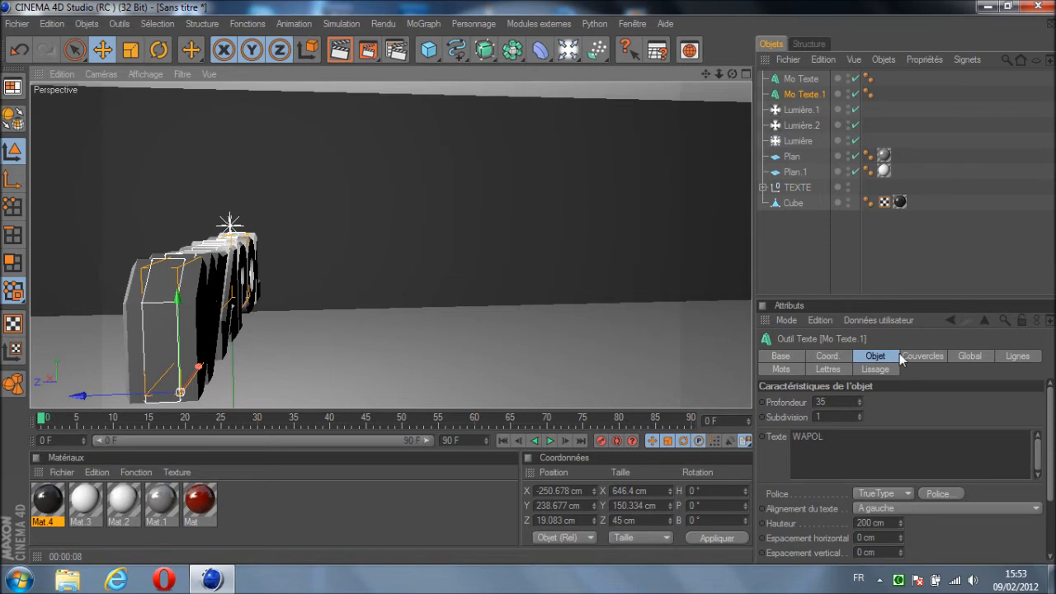
left_click(923, 356)
left_click_drag(727, 71, 340, 221)
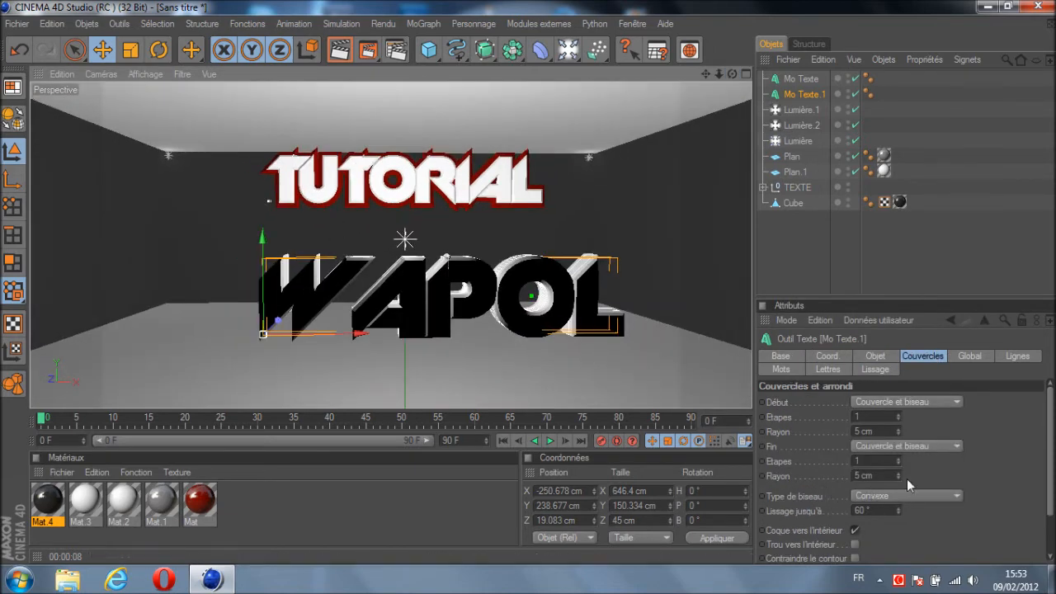
left_click_drag(900, 431, 899, 424)
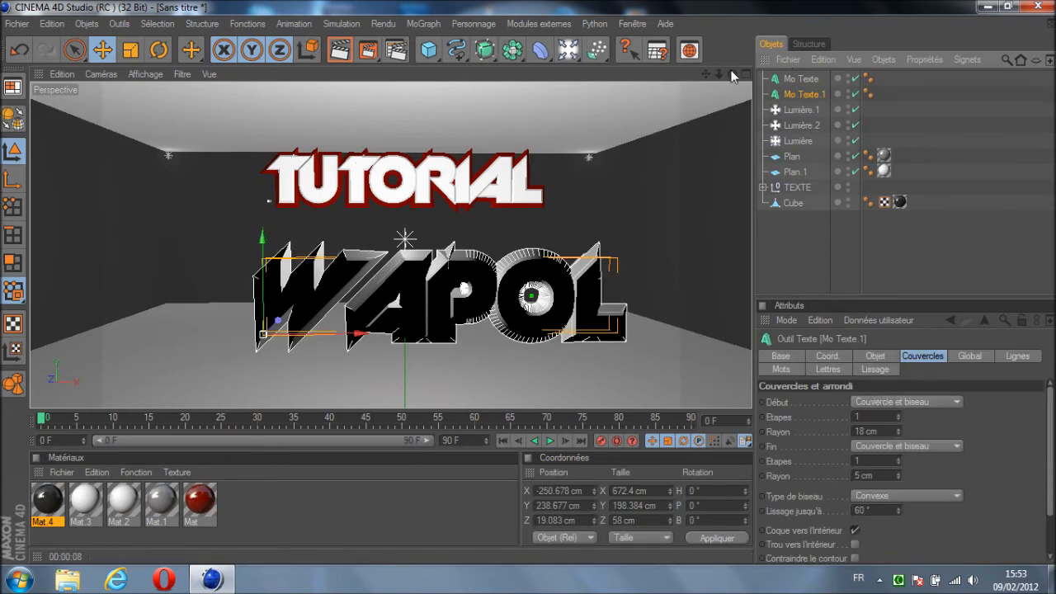
Apply the red Mat material to the original, thicker WAPOL text
left_click_drag(732, 74, 532, 293)
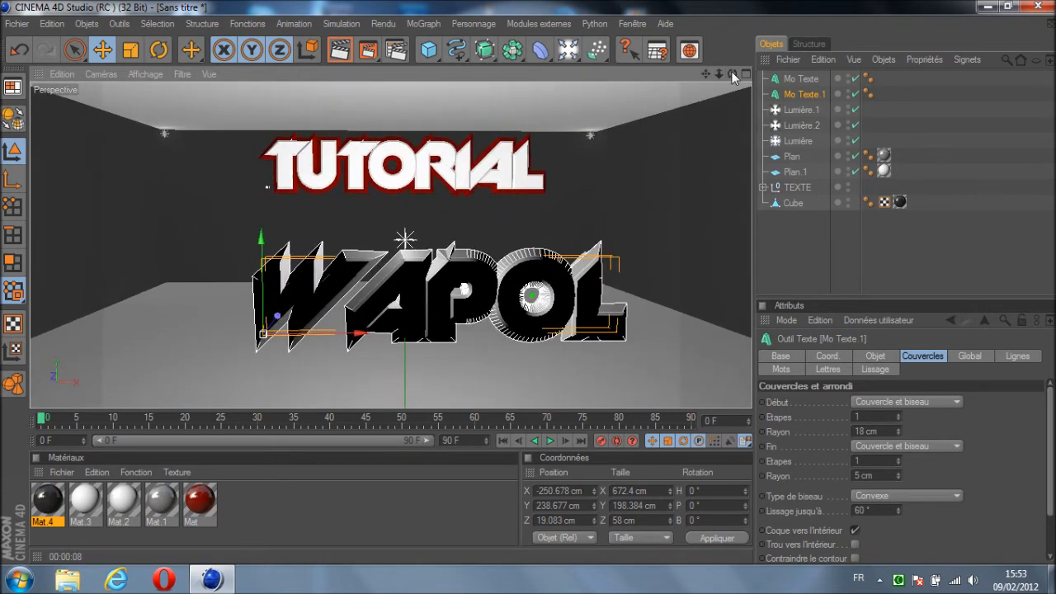
left_click(776, 268)
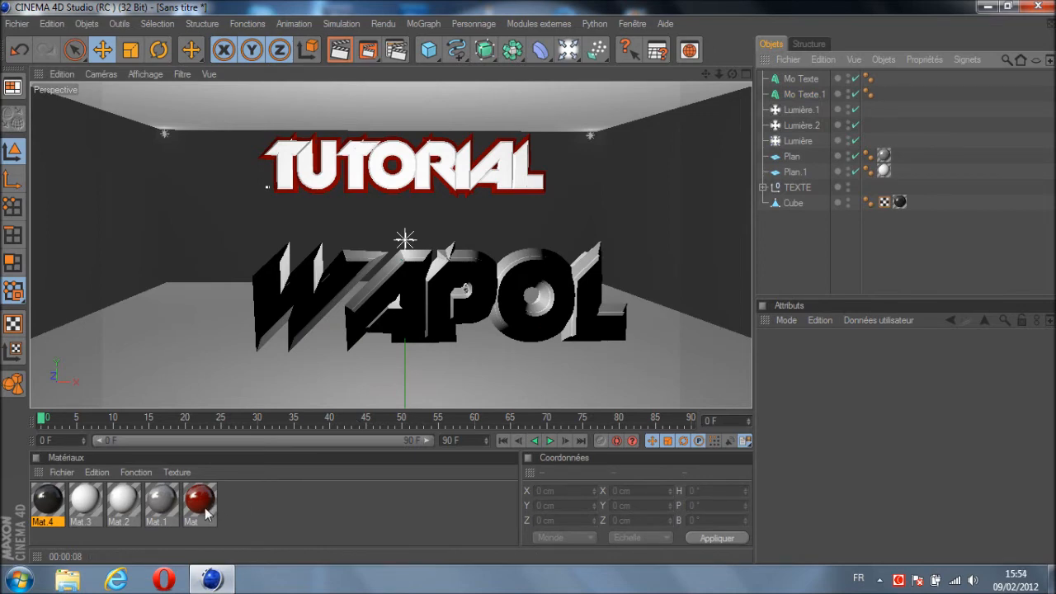
left_click_drag(206, 513, 801, 80)
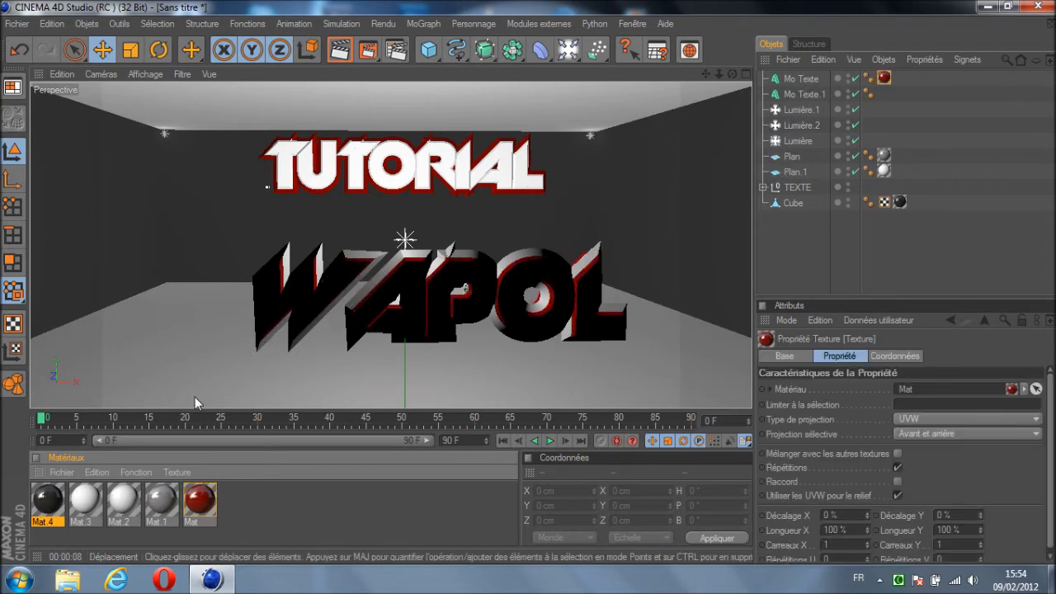
Create a new material with Spécularité turned off and a black colour (RGB 0, 0, 0)
double_click(238, 505)
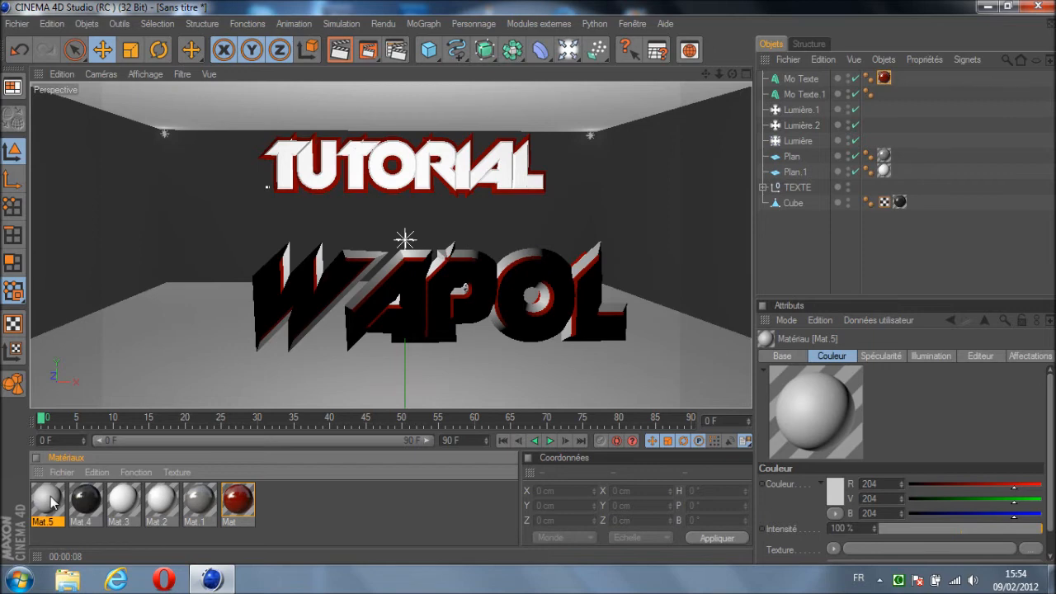
double_click(48, 500)
left_click(314, 406)
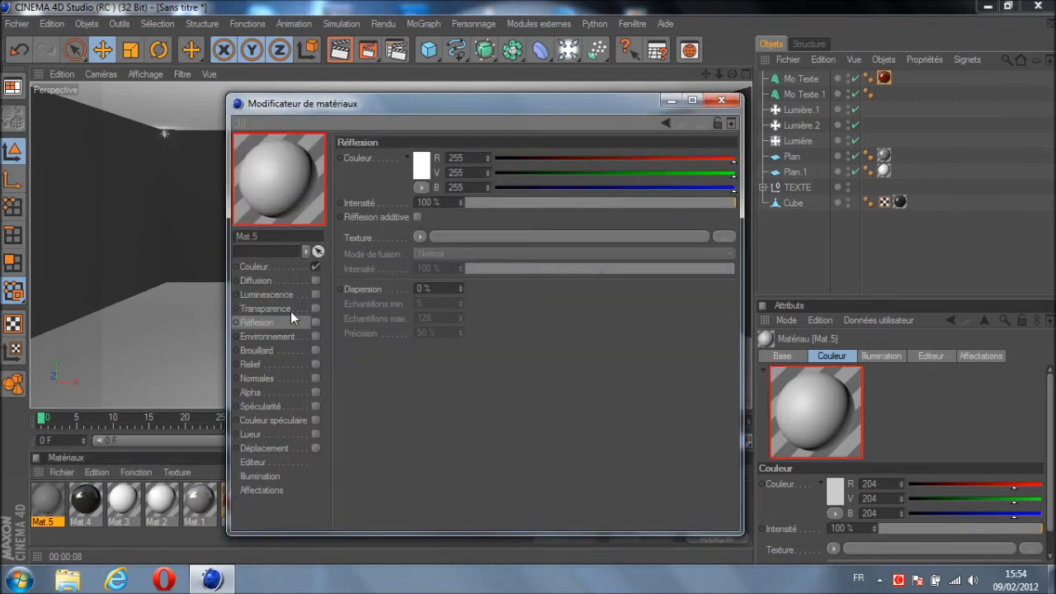
left_click(284, 265)
left_click(409, 164)
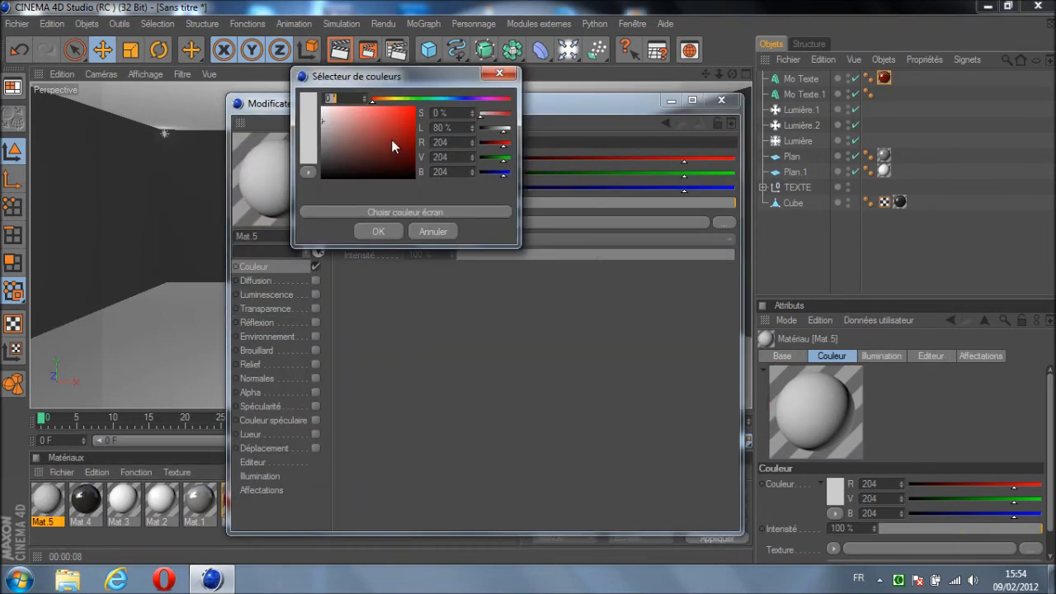
left_click_drag(392, 141, 279, 201)
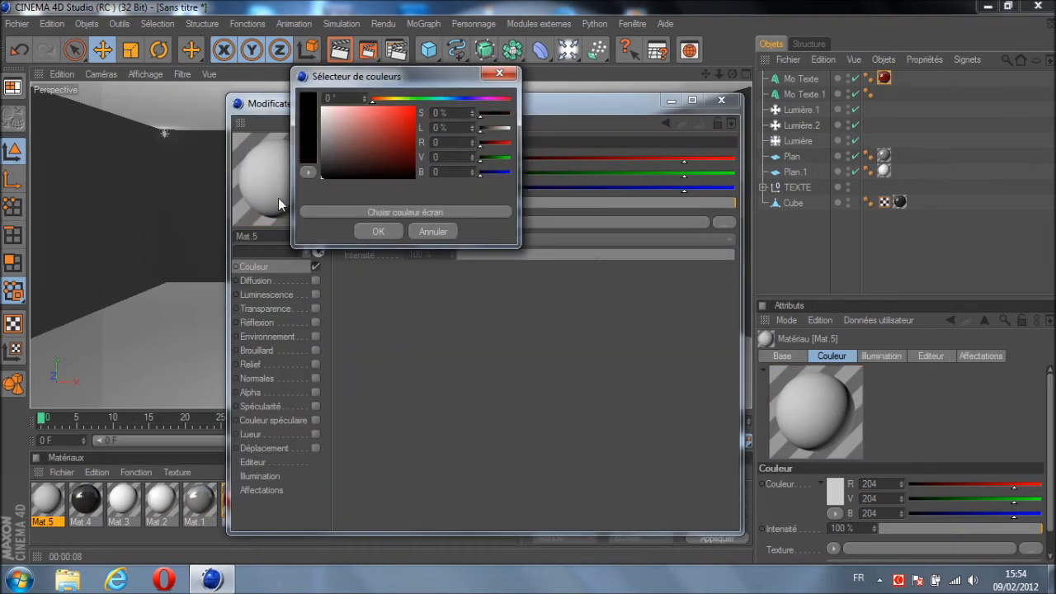
left_click(379, 233)
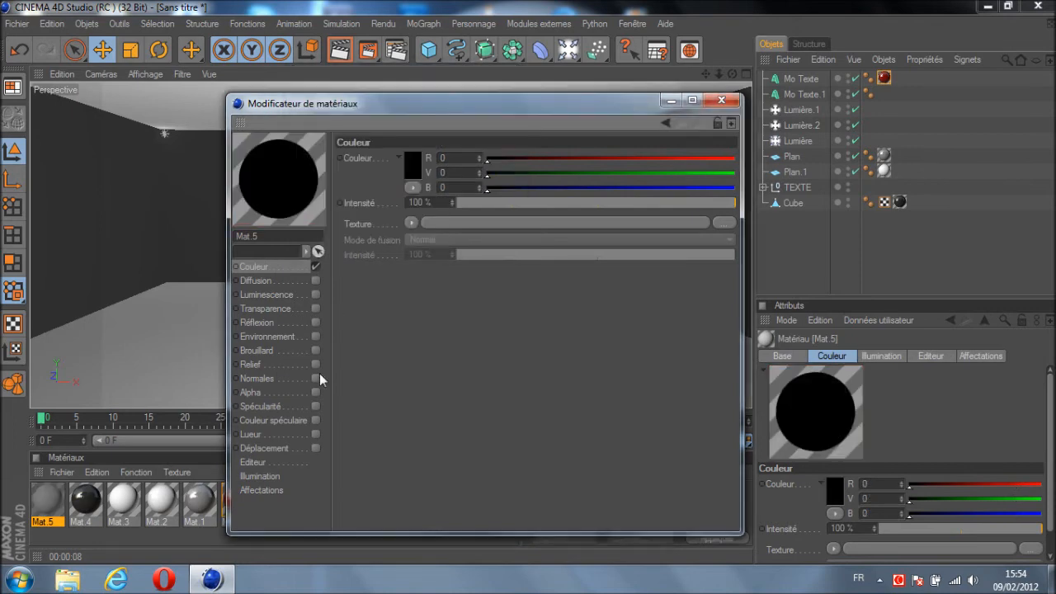
Enable Réflexion on the black material at 45% intensity, with a Fresnel texture mixed at 25%
left_click(314, 321)
left_click_drag(442, 203, 351, 221)
type("45")
key("Return")
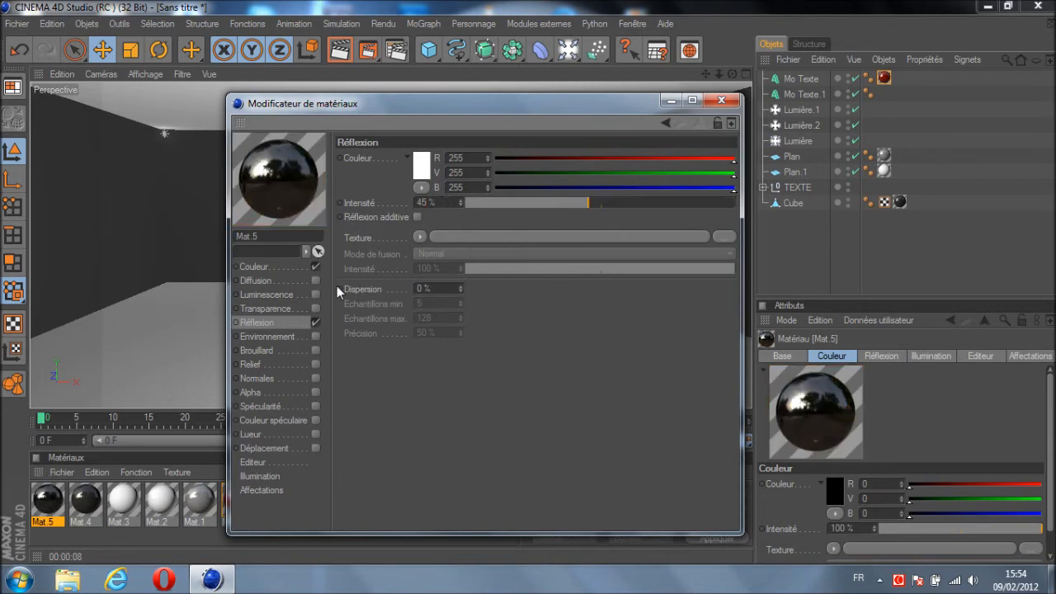
left_click(418, 237)
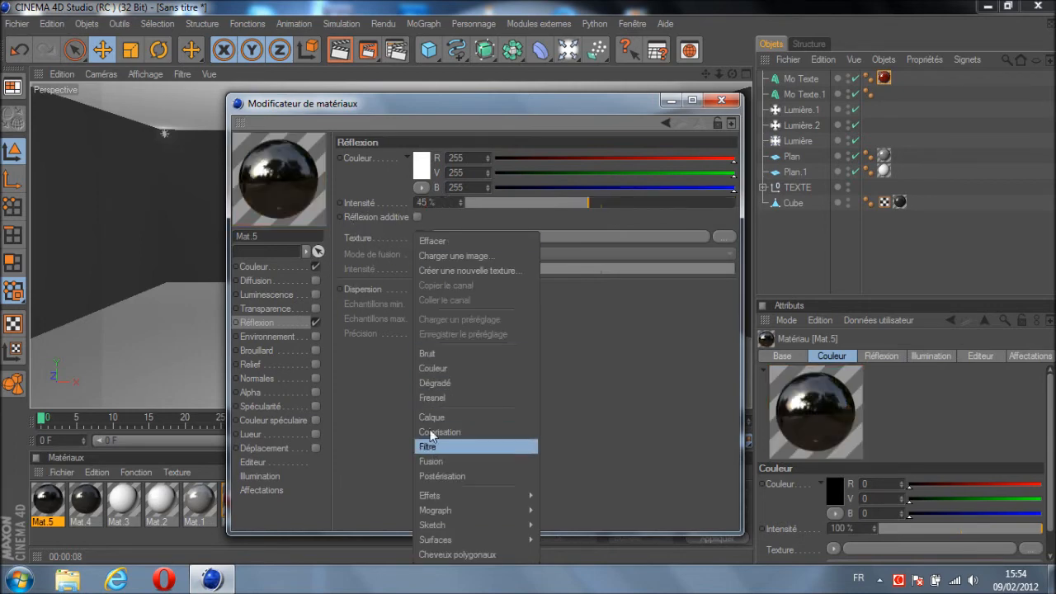
left_click(432, 399)
left_click_drag(452, 312, 373, 323)
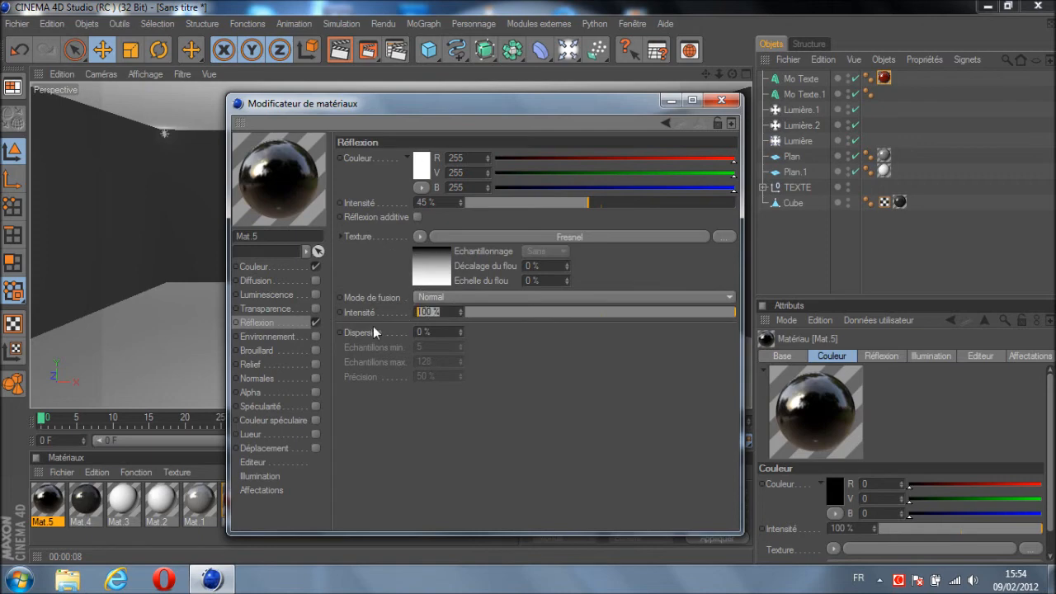
type("25")
key("Return")
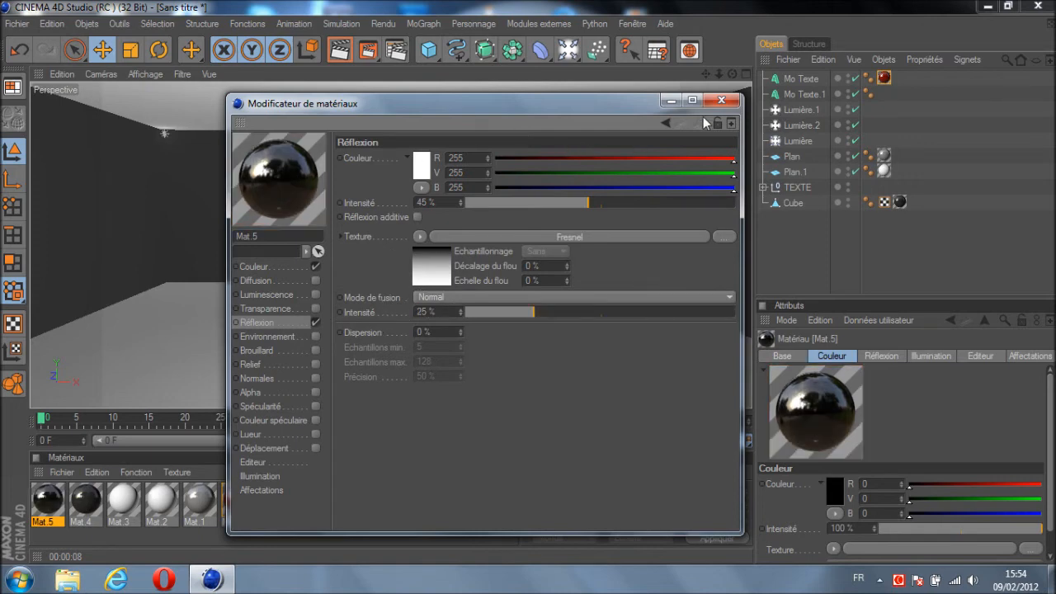
Apply the black reflective material to the thinner WAPOL copy and group both WAPOL texts under a null object
left_click(720, 102)
left_click_drag(44, 507, 813, 94)
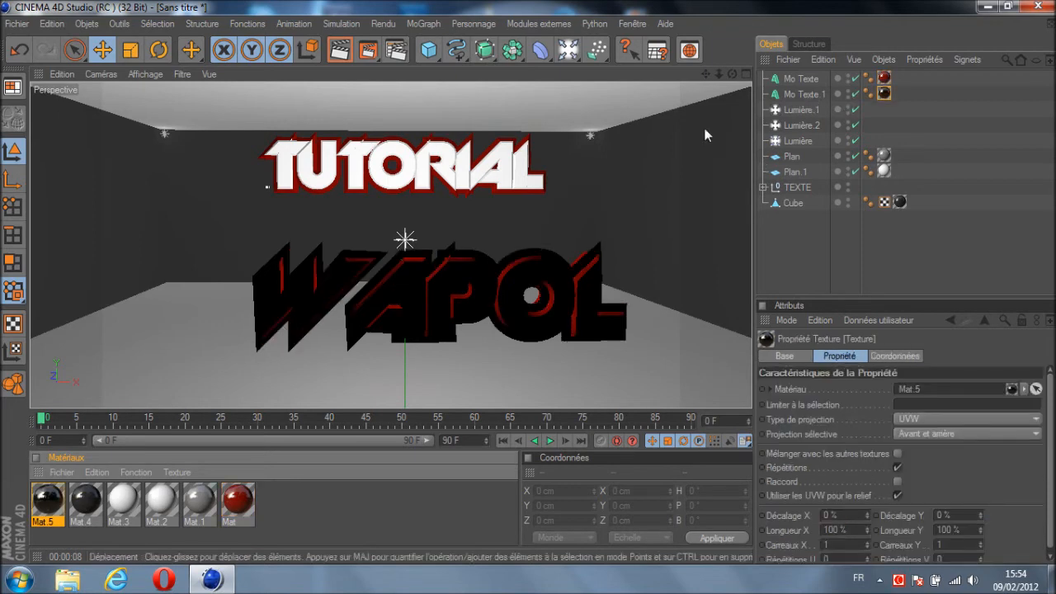
left_click_drag(902, 74, 803, 89)
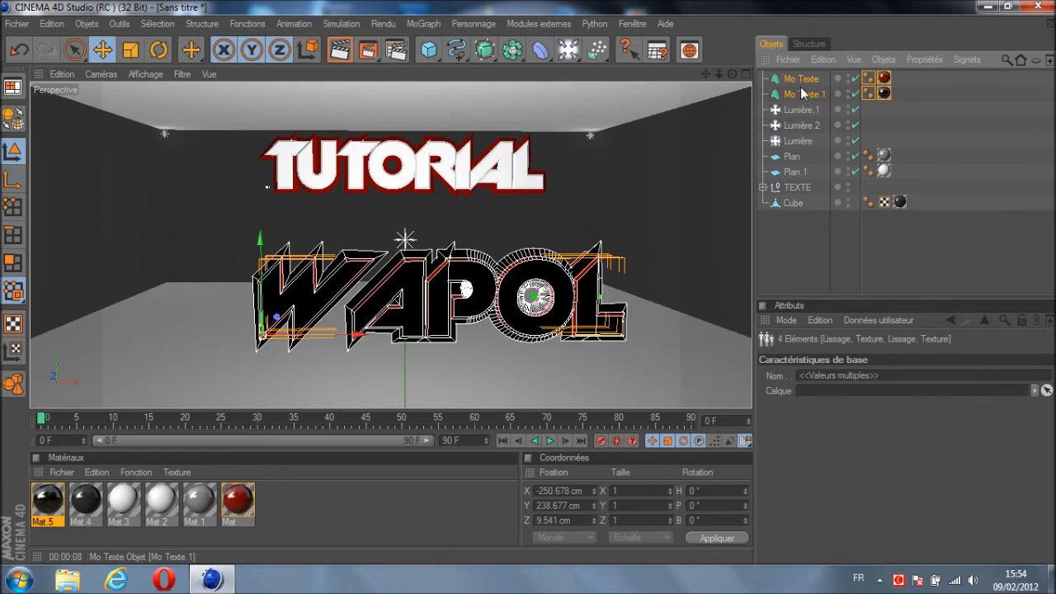
right_click(797, 92)
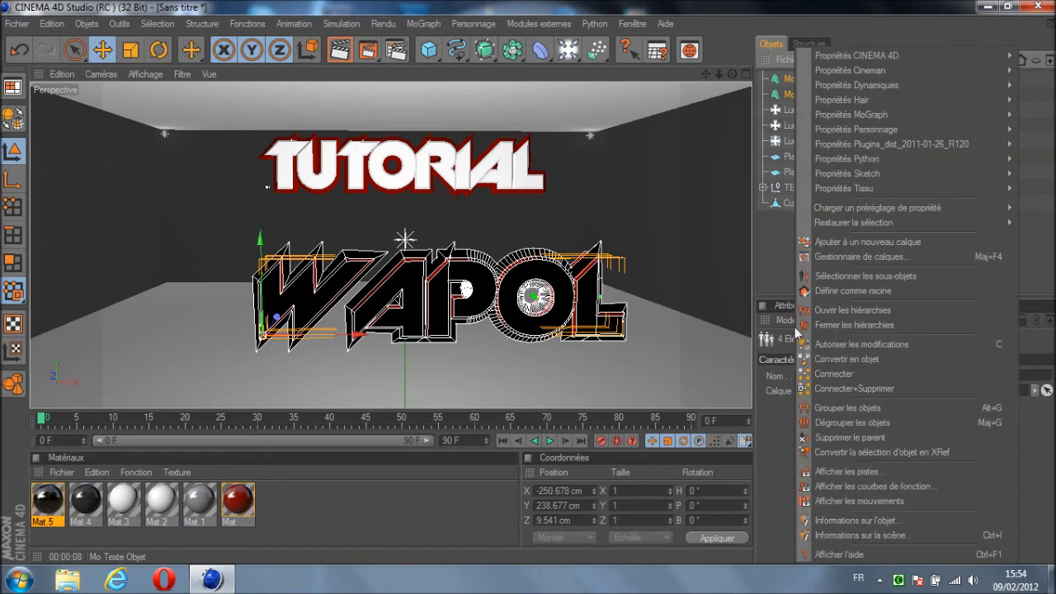
left_click(833, 408)
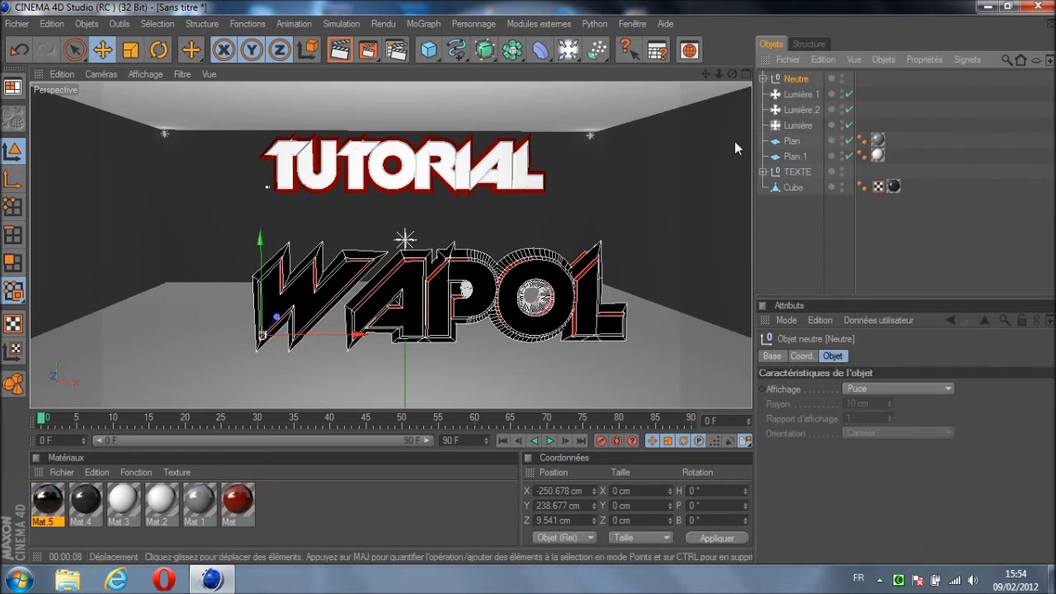
Move the grouped WAPOL text deeper into the room, to Z about 798 cm
left_click_drag(732, 74, 531, 287)
left_click_drag(206, 322, 529, 282)
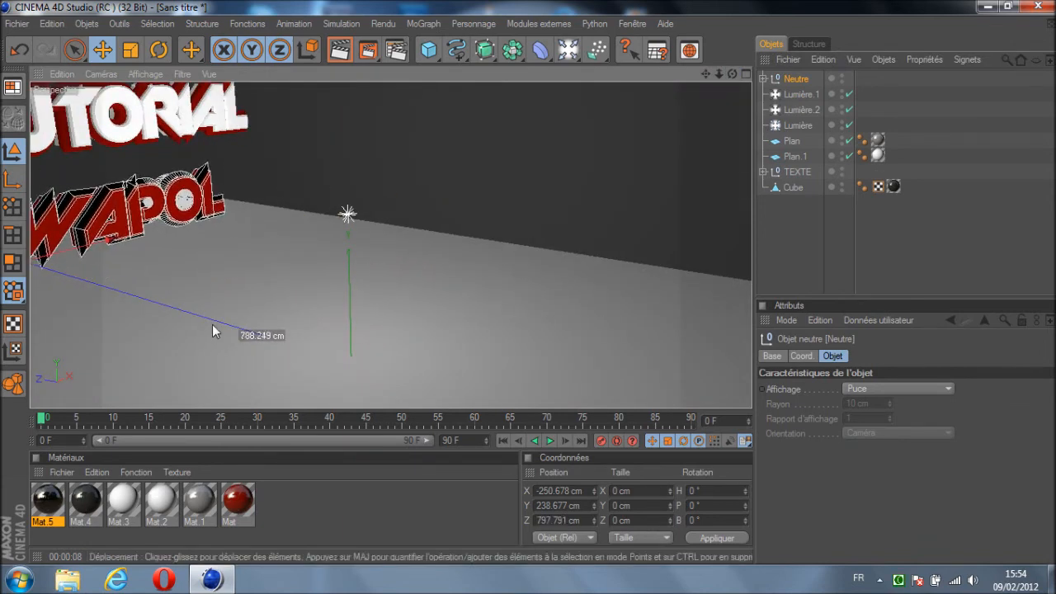
left_click_drag(732, 75, 687, 97)
left_click(783, 255)
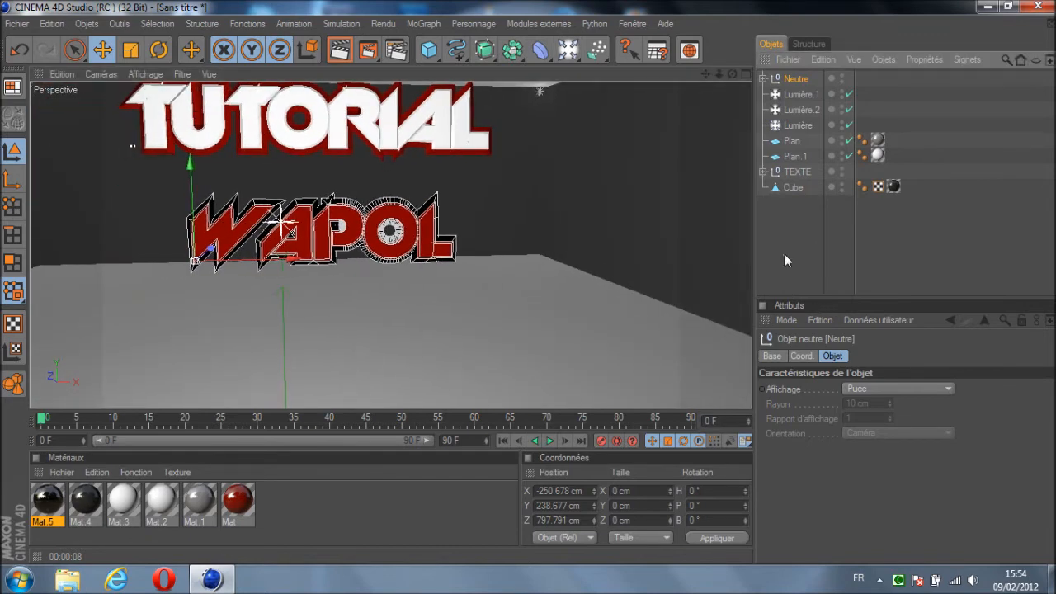
scroll(586, 179, "down", 3)
left_click_drag(733, 74, 529, 285)
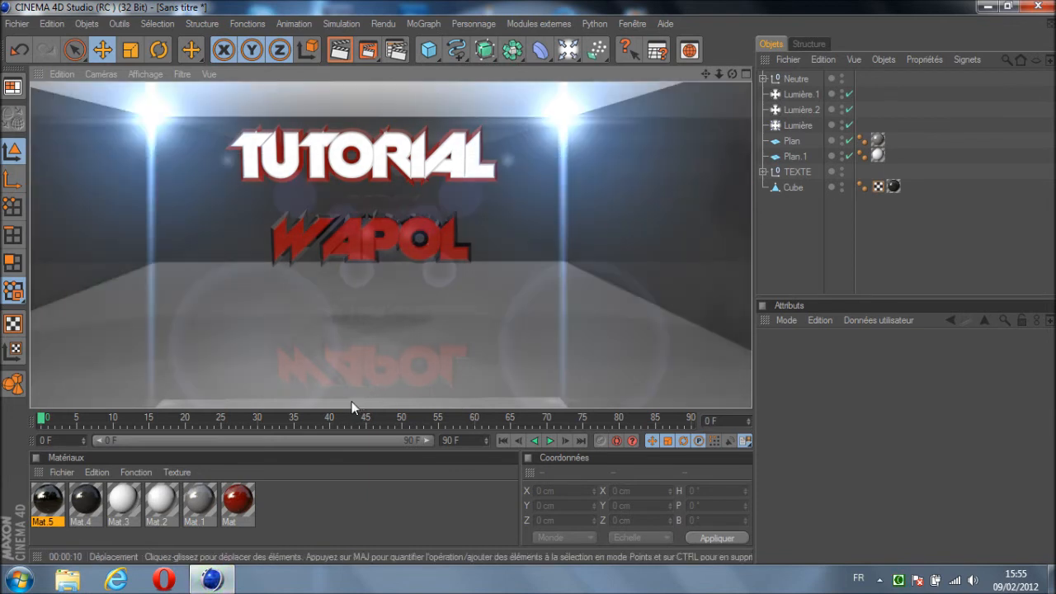
Rename the null object holding the two WAPOL texts as WAPOL
double_click(798, 78)
type("WAPOL")
key("Return")
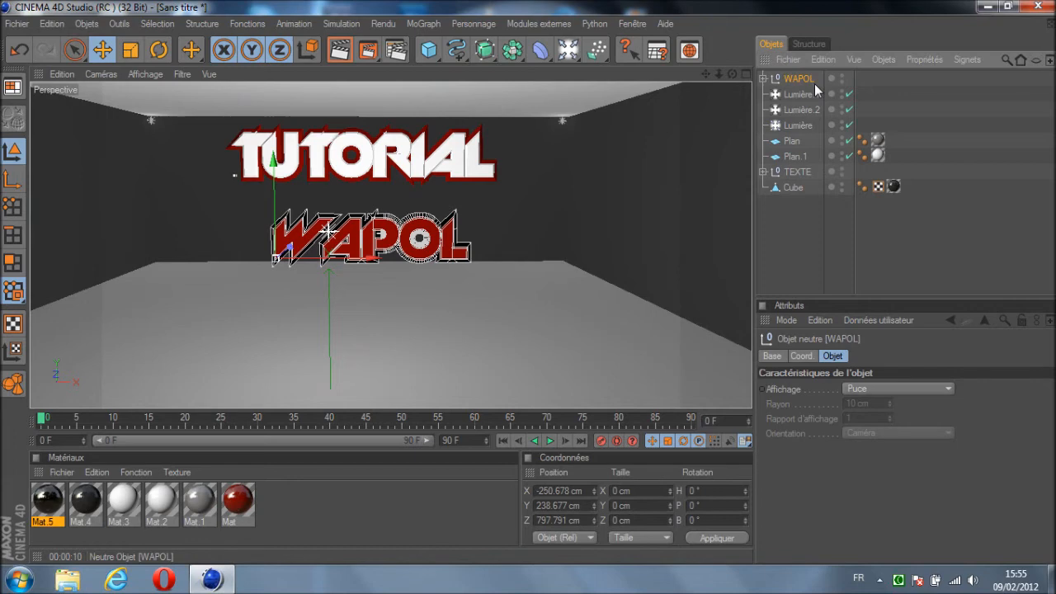
Add a MoGraph Fracture object and make the WAPOL null its child
left_click(423, 24)
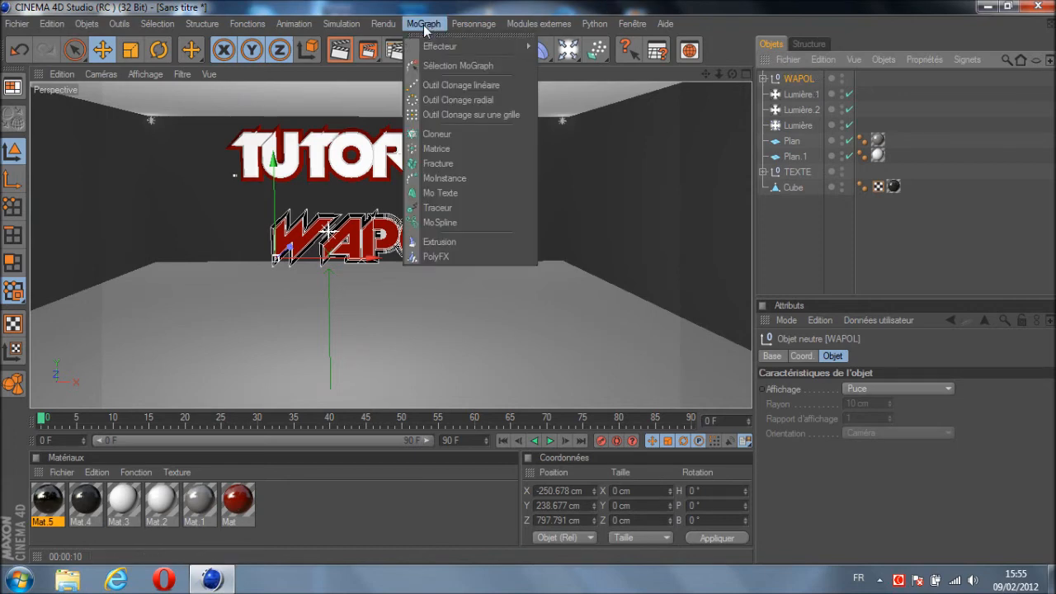
left_click(474, 163)
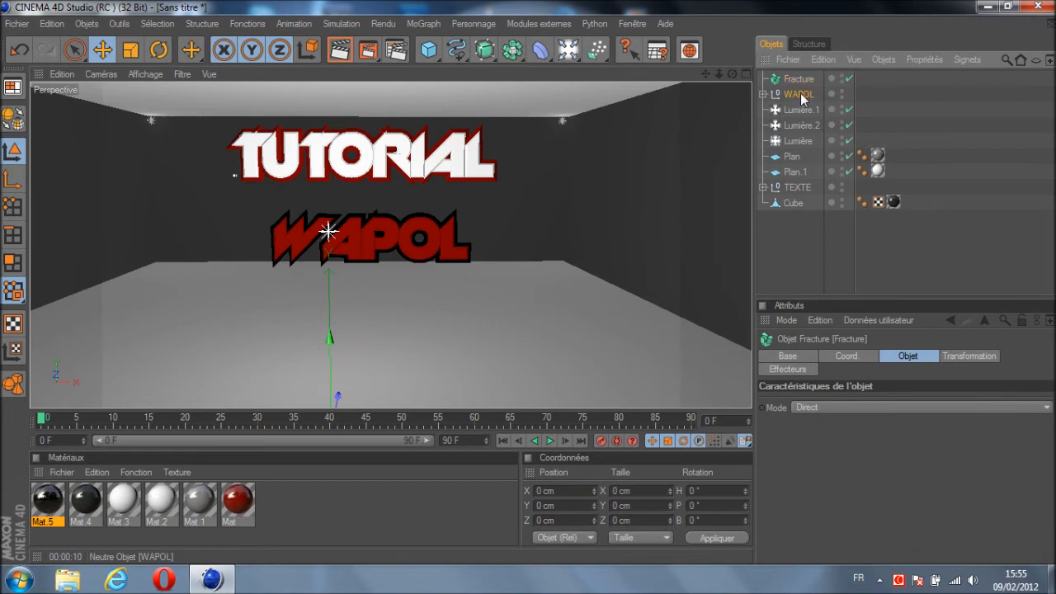
left_click_drag(801, 96, 800, 80)
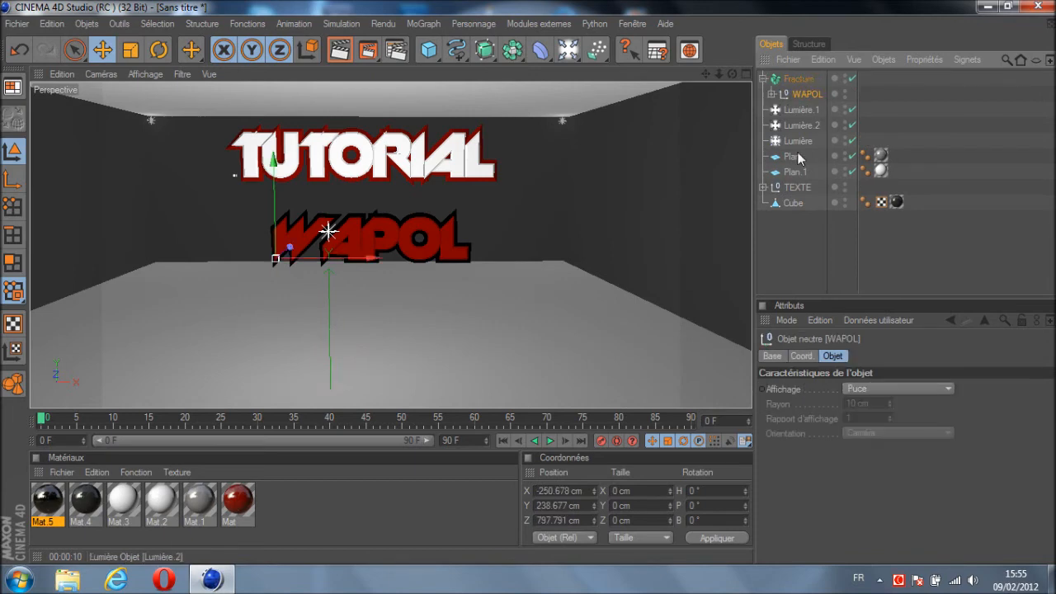
Add an Explosion deformer and nest it inside the Fracture object above the WAPOL null
left_click(541, 51)
left_click(825, 87)
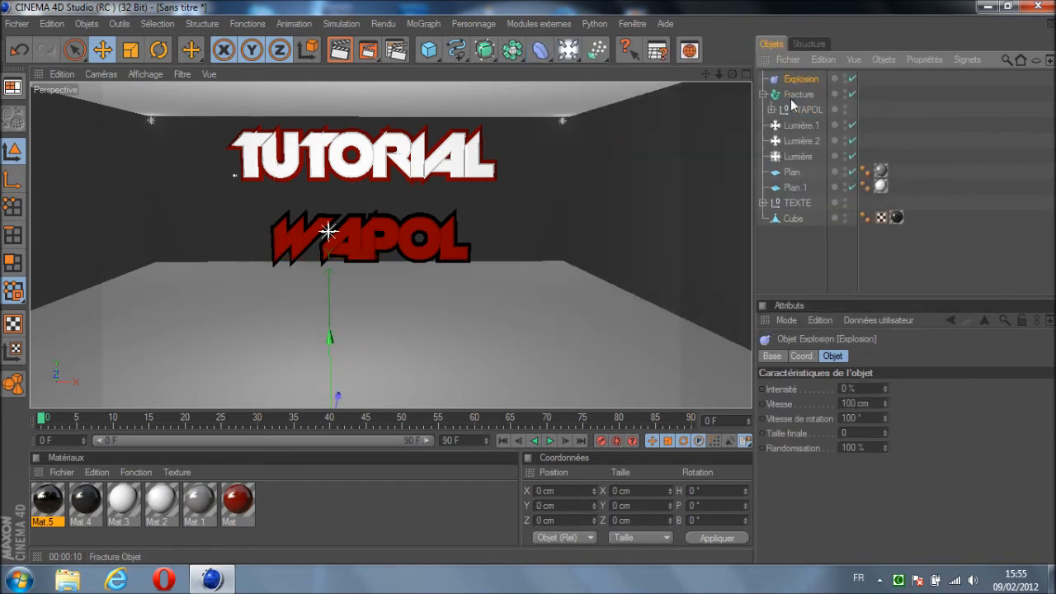
left_click_drag(795, 80, 797, 96)
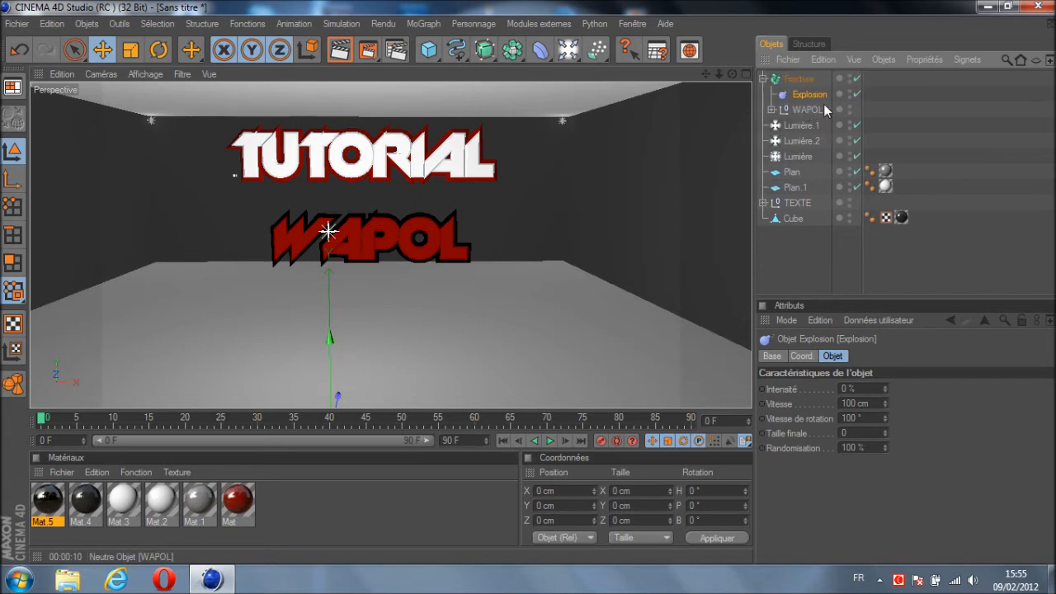
left_click(772, 110)
left_click(772, 110)
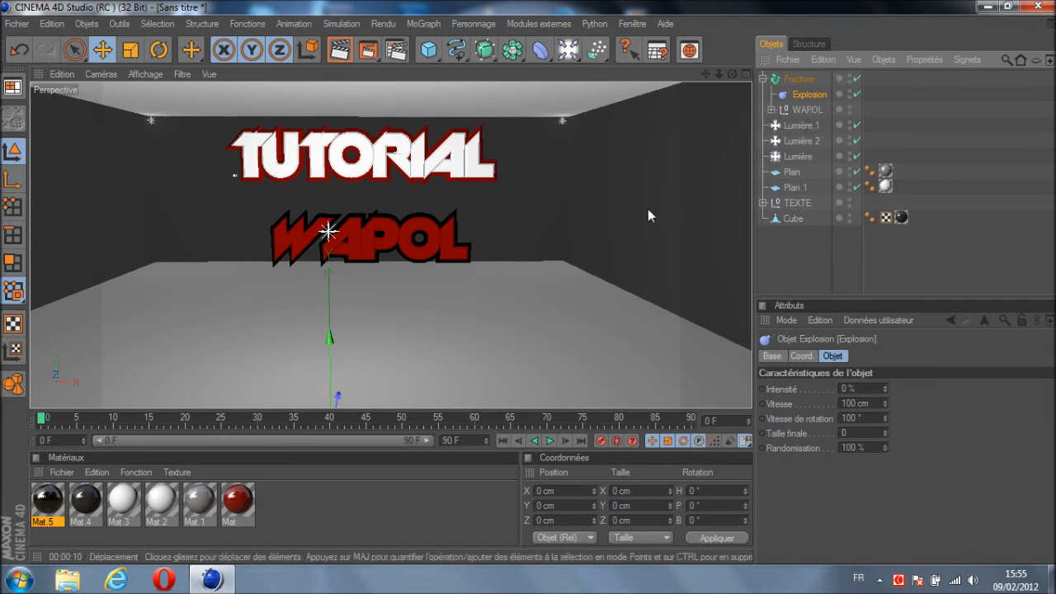
Extend the project to 160 frames and expand the visible timeline range to the full length
left_click(467, 440)
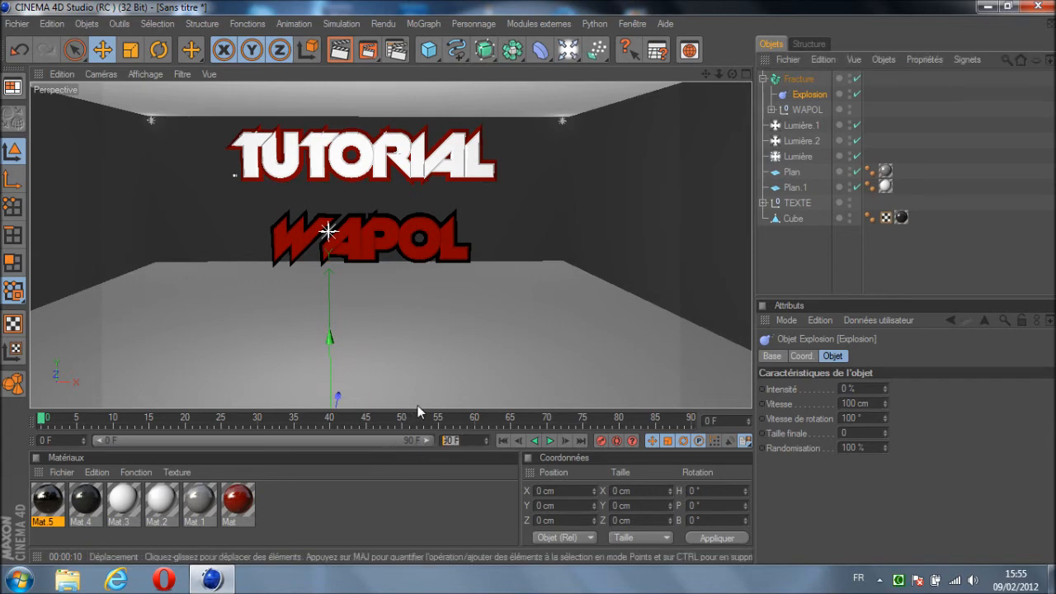
type("160")
key("Return")
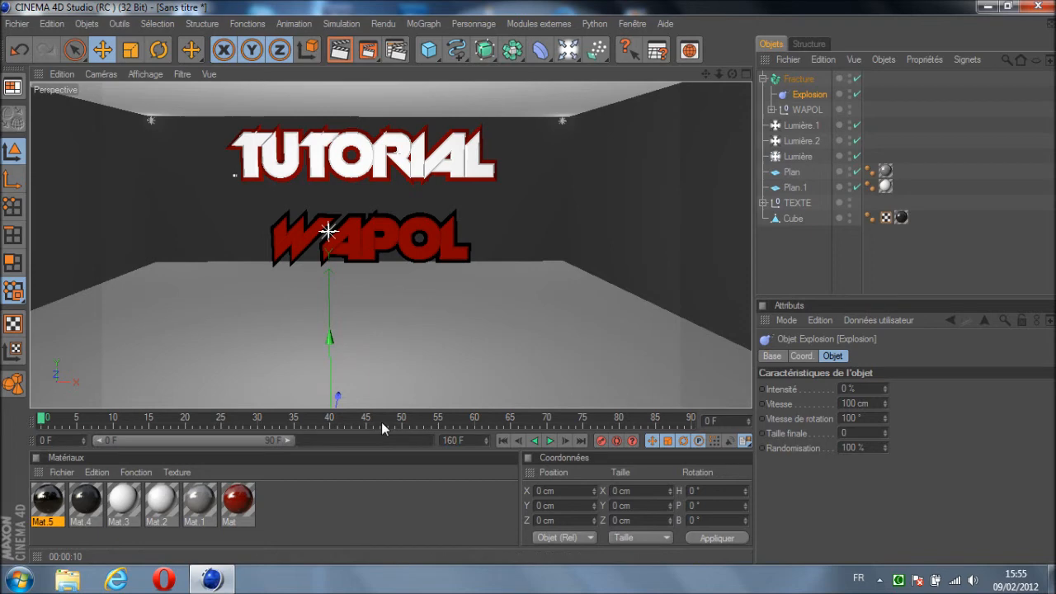
left_click_drag(292, 438, 455, 454)
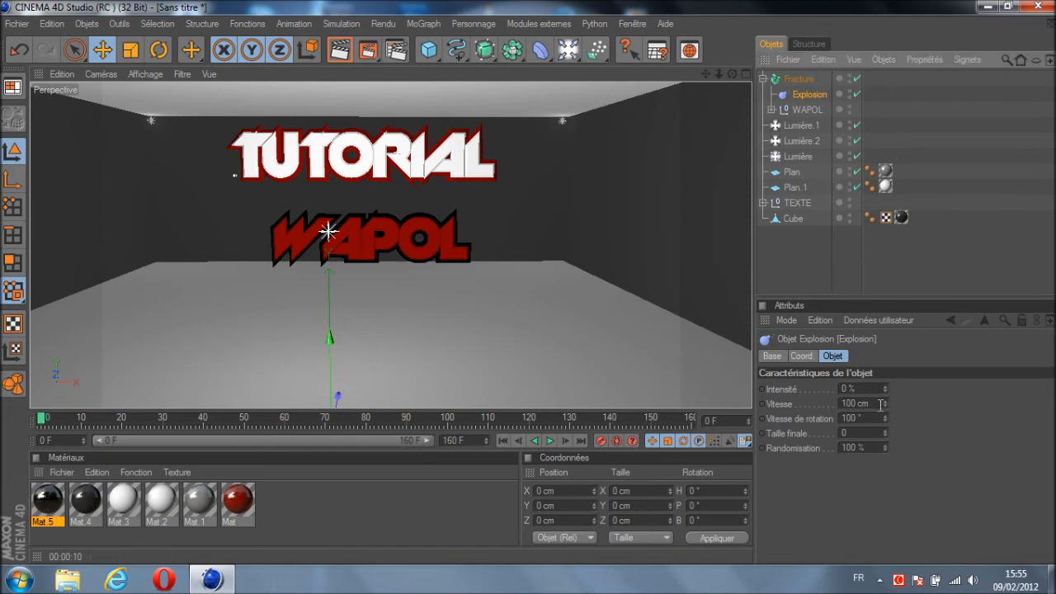
Set the Explosion deformer's speed to 50 cm, rotation speed to 360° and randomisation to 50 %
left_click_drag(881, 403, 834, 403)
type("5")
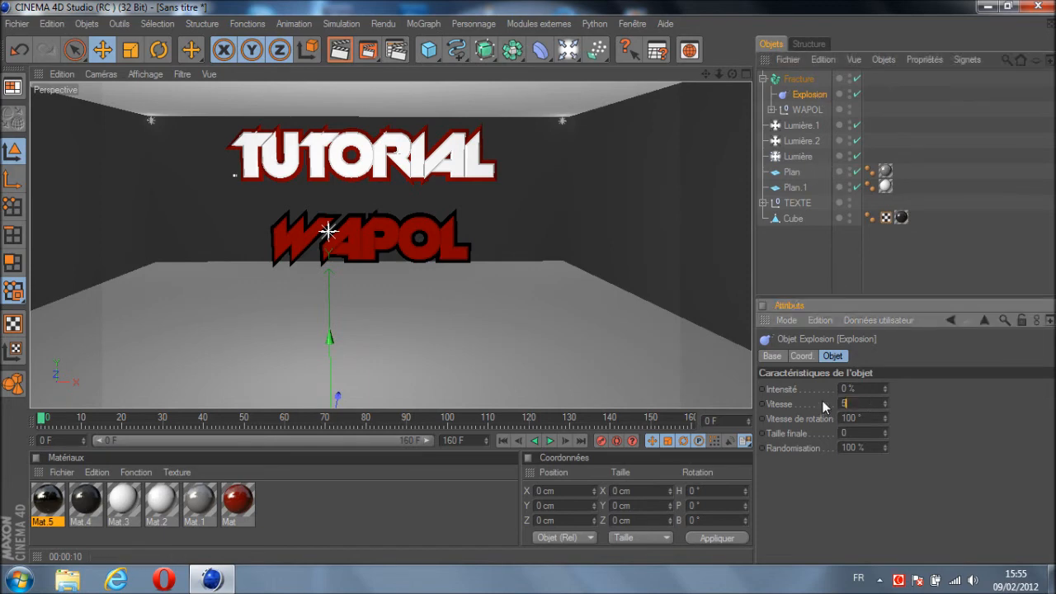
type("0")
key("Return")
left_click_drag(872, 421, 842, 430)
type("360")
key("Return")
left_click_drag(869, 450, 803, 458)
type("50")
key("Return")
Set the Explosion deformer's intensity to 55 %
left_click_drag(863, 392, 847, 396)
key("Return")
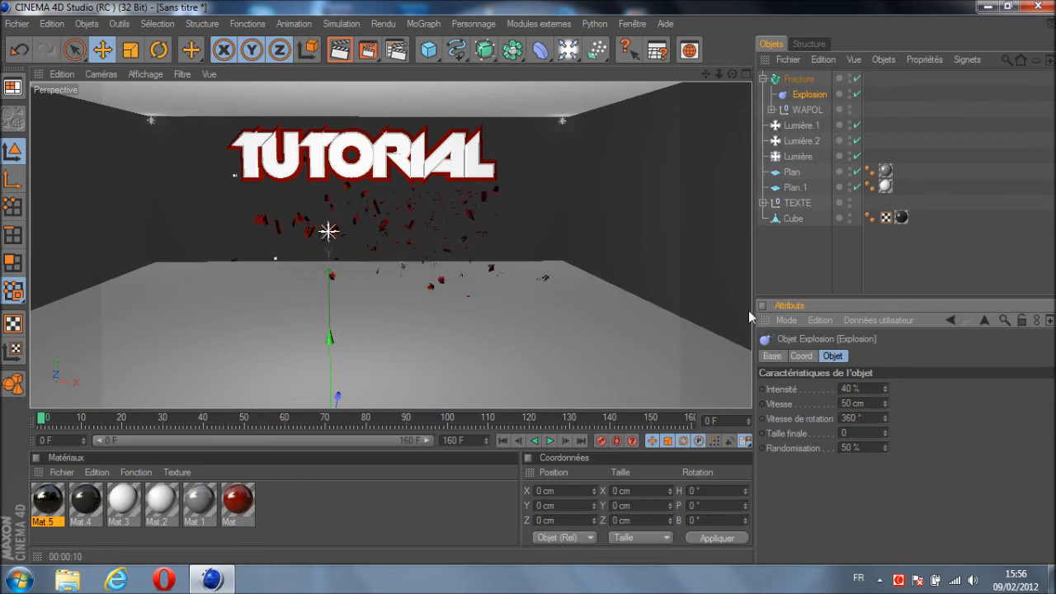
left_click_drag(862, 388, 848, 391)
type("55")
key("Return")
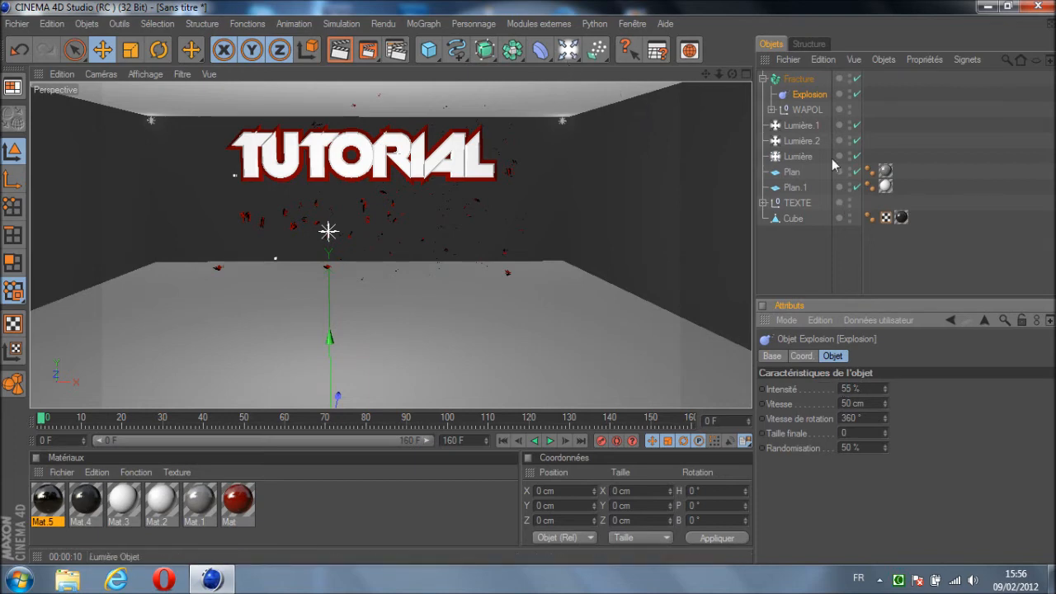
Keyframe the Explosion's 55 % intensity at frame 0 and again at frame 90
left_click(761, 389, "ctrl")
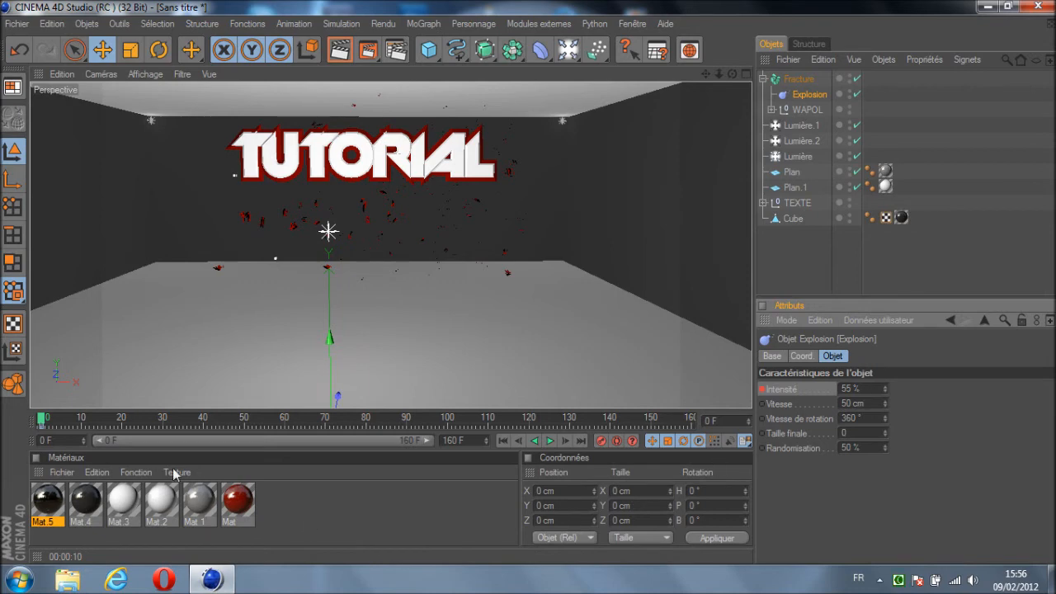
left_click_drag(41, 419, 409, 429)
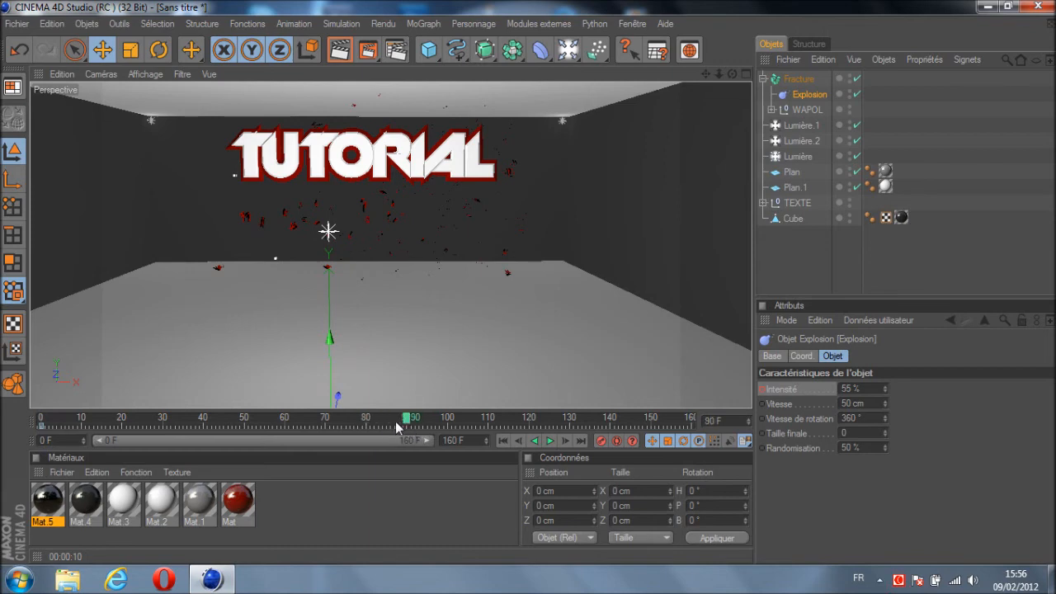
left_click(761, 389, "ctrl")
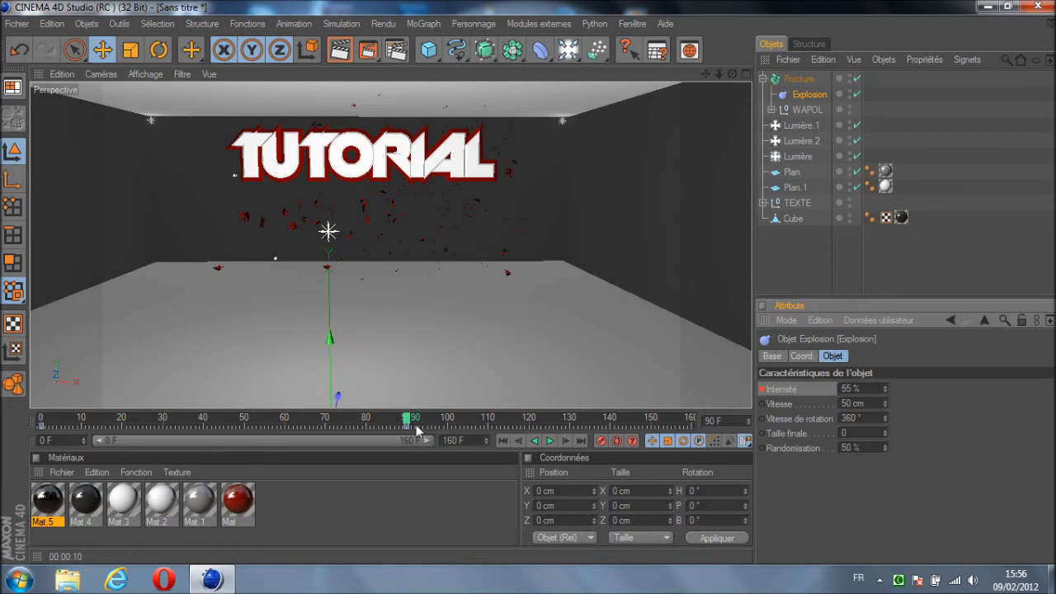
Set the Explosion's intensity to 0 % at frame 110 and keyframe it
left_click_drag(409, 422, 488, 425)
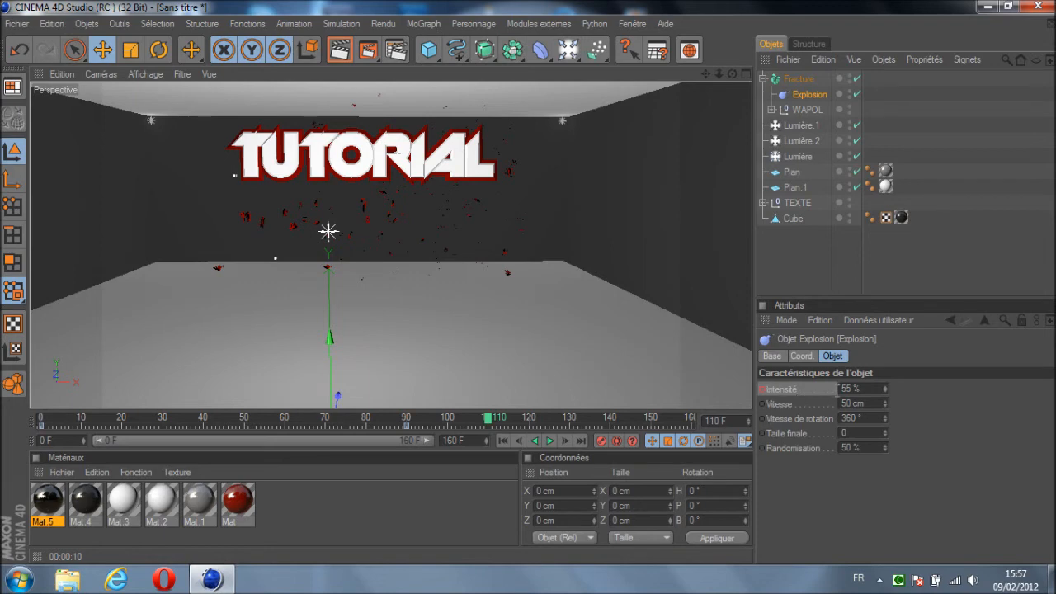
left_click_drag(866, 388, 836, 393)
type("0")
key("Return")
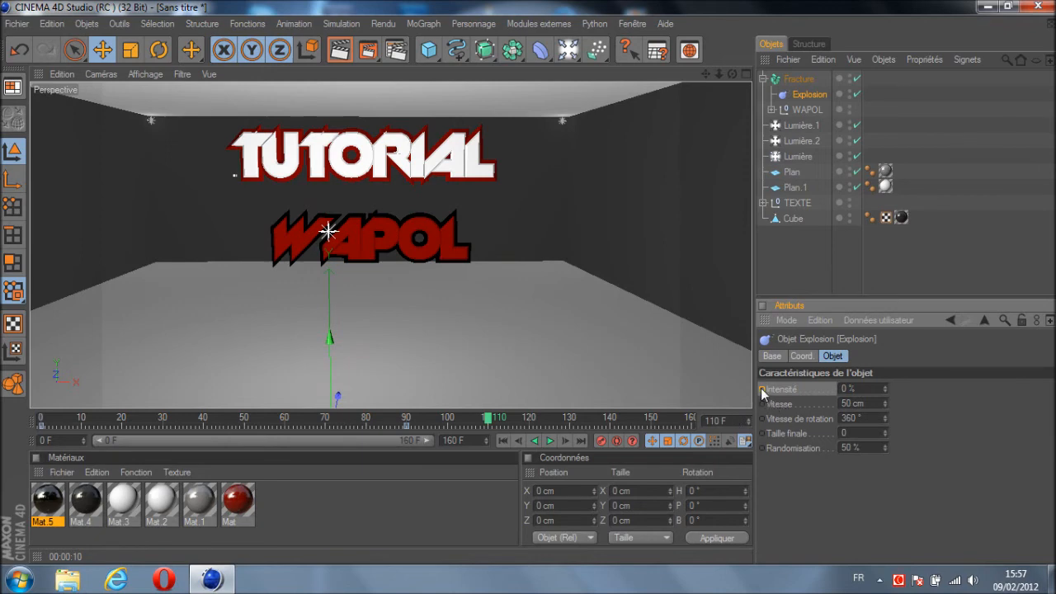
left_click(762, 389)
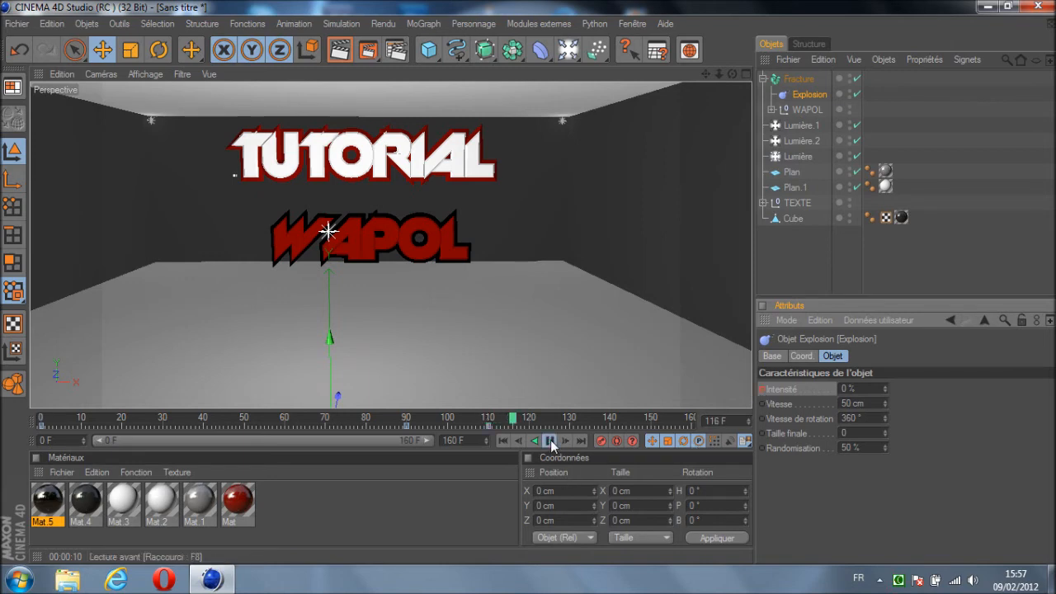
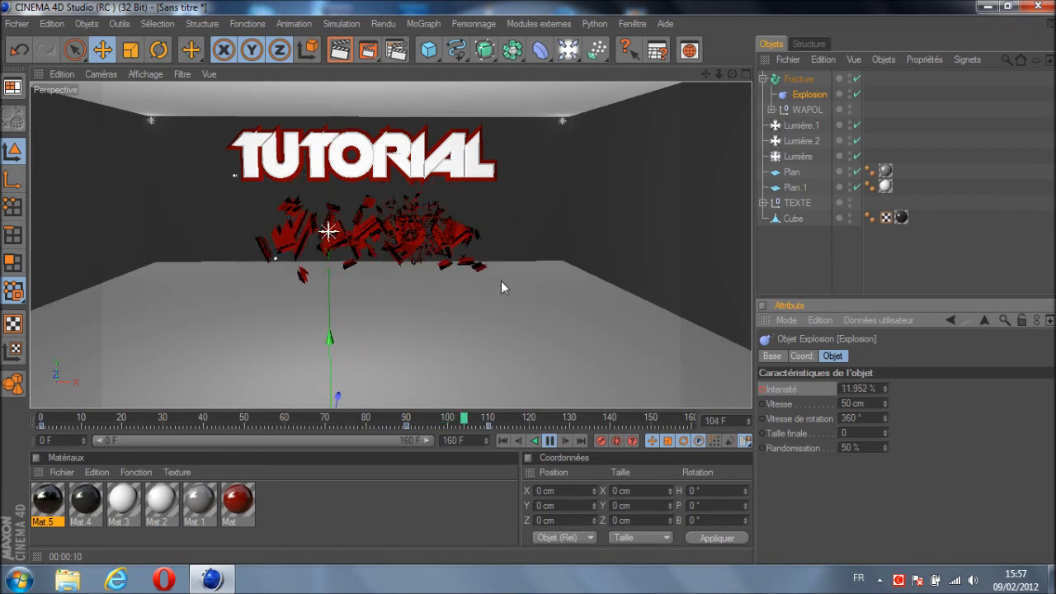
At frame 0, move the white front text of TUTORIAL along Z to about -2336 cm, out of the TEXTE outline
left_click(583, 421)
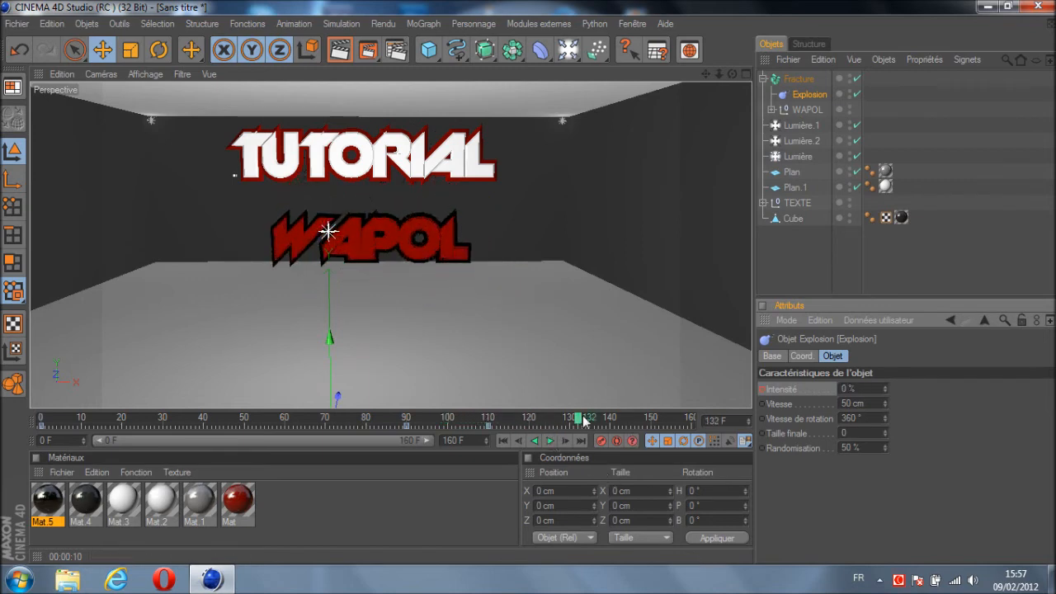
left_click_drag(580, 420, 41, 421)
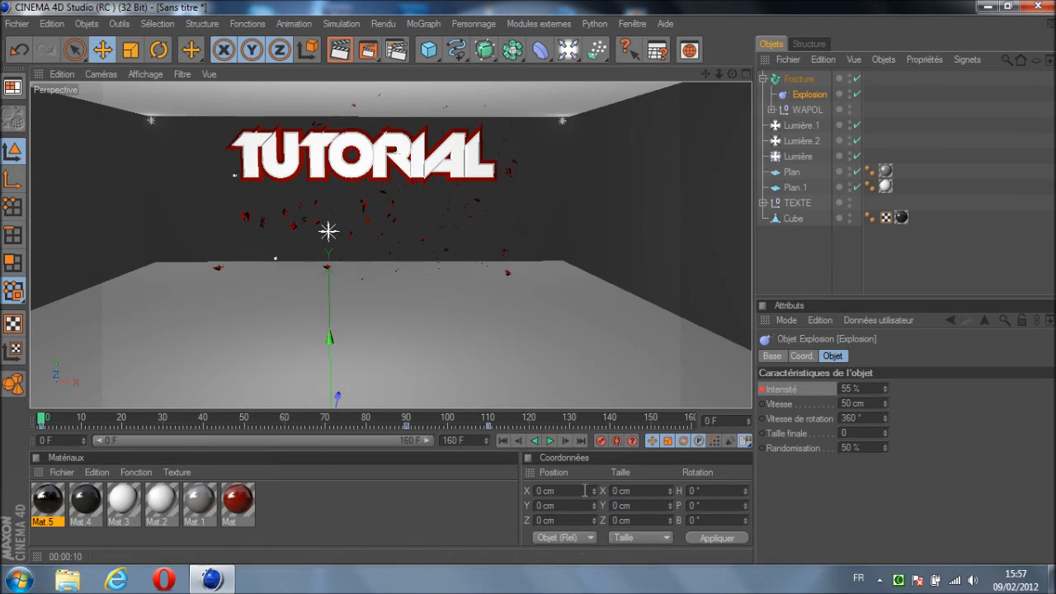
left_click(797, 203)
left_click(762, 204)
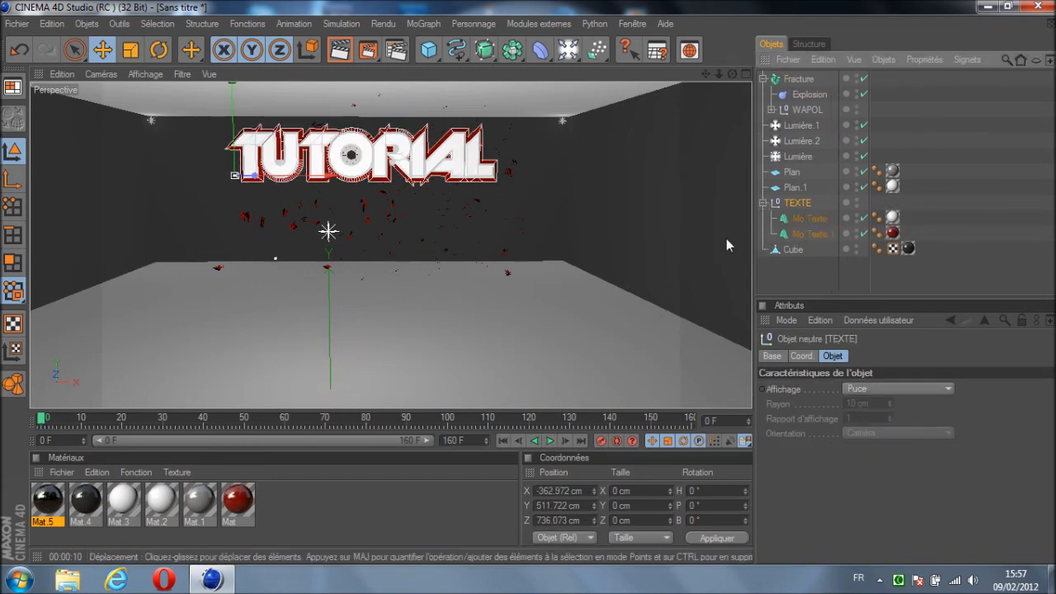
left_click(811, 218)
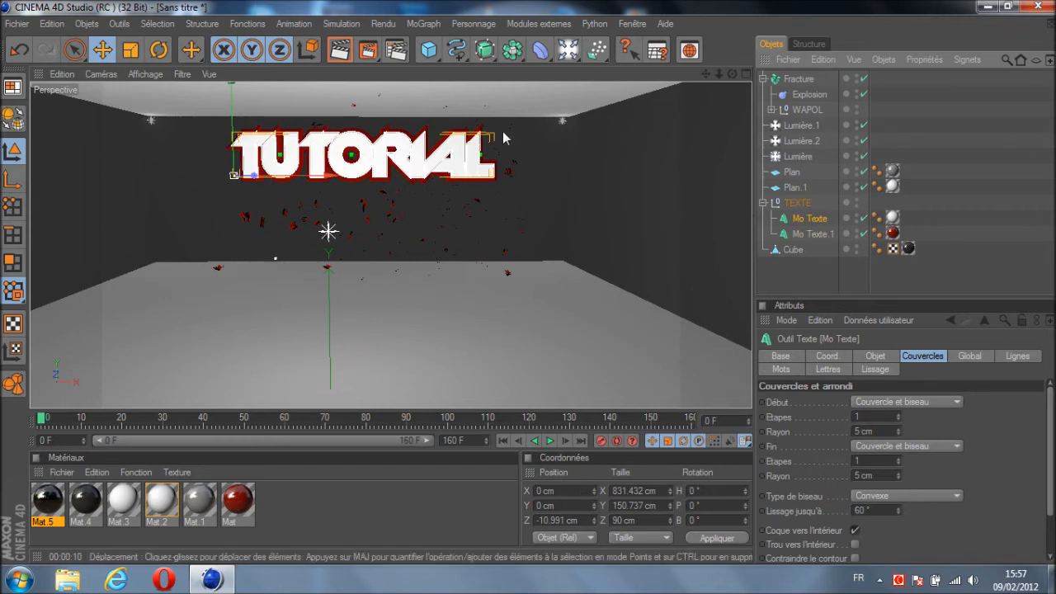
left_click_drag(732, 74, 529, 282)
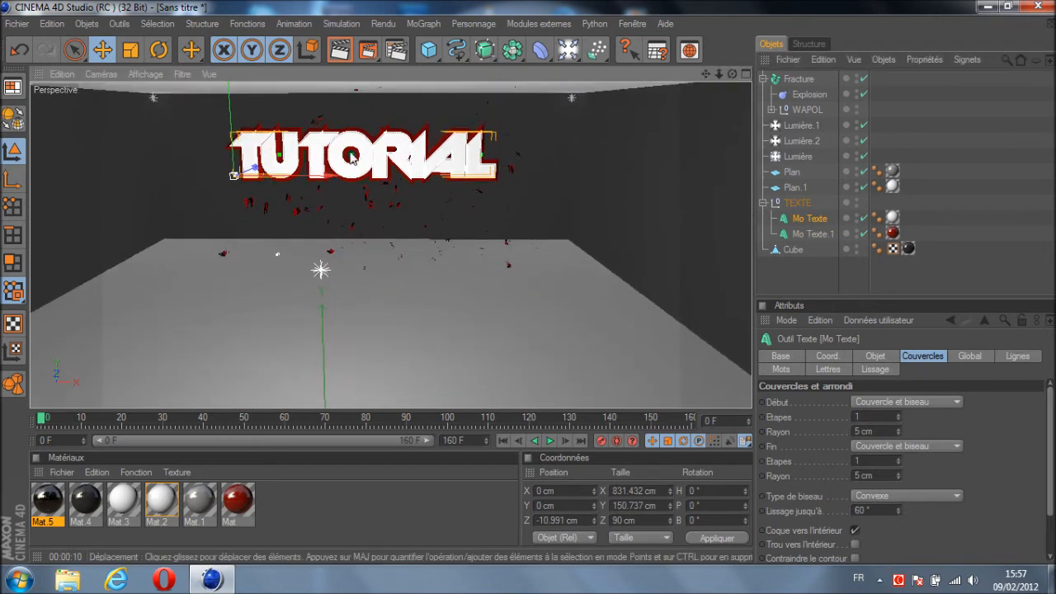
left_click_drag(262, 172, 531, 280)
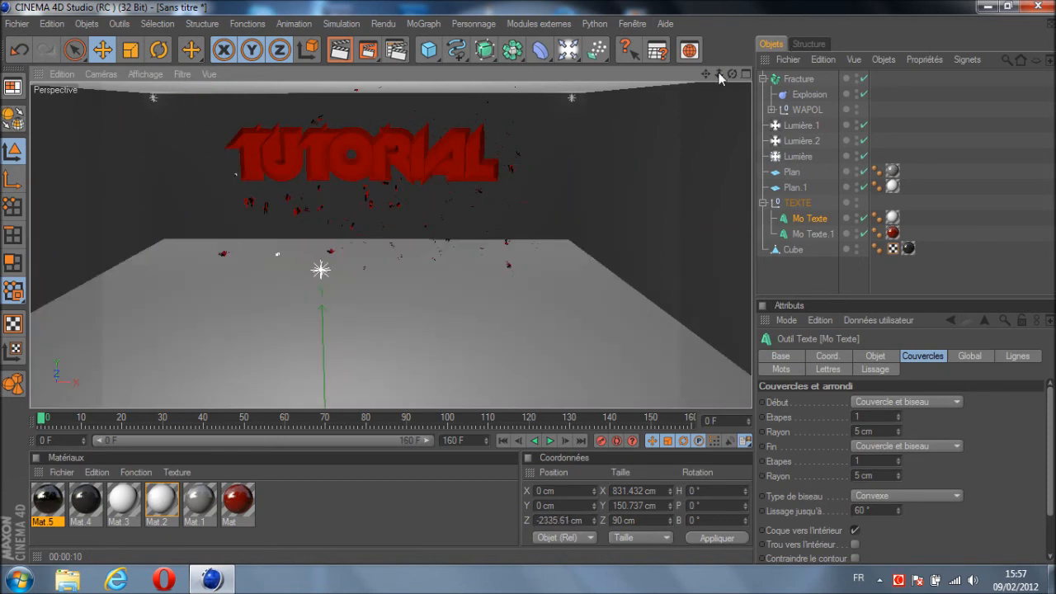
Record a position, scale and rotation keyframe for the white TUTORIAL text at frame 0
left_click_drag(721, 72, 529, 281)
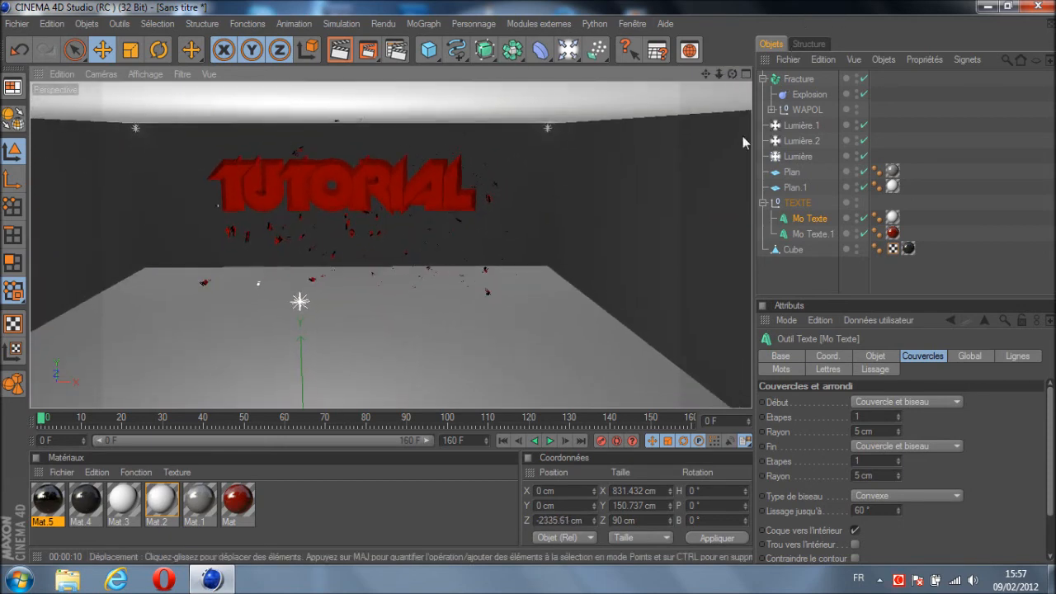
left_click(806, 260)
left_click_drag(722, 76, 529, 281)
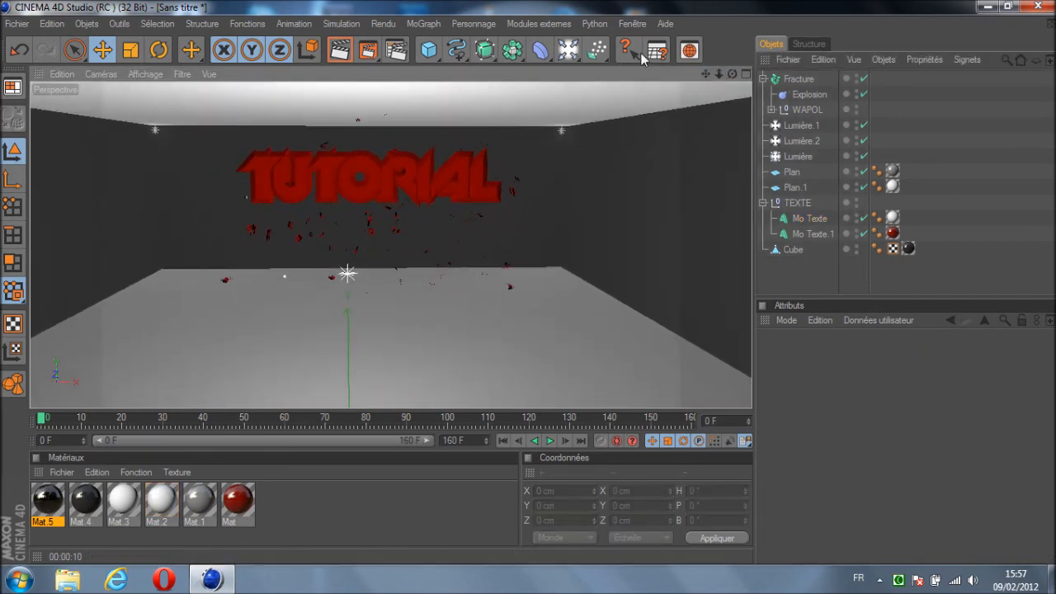
left_click(808, 217)
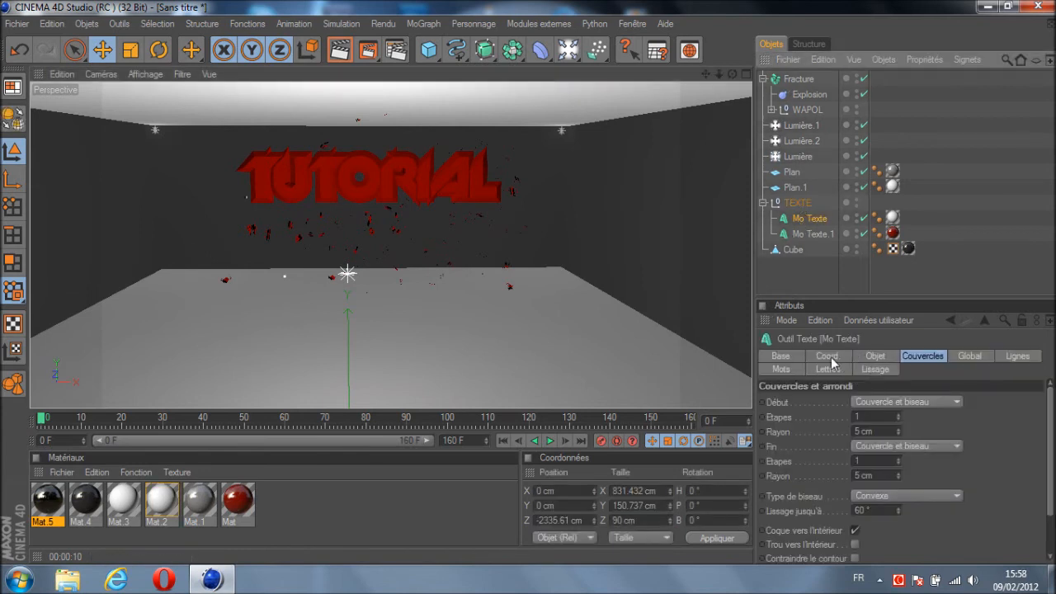
left_click(827, 356)
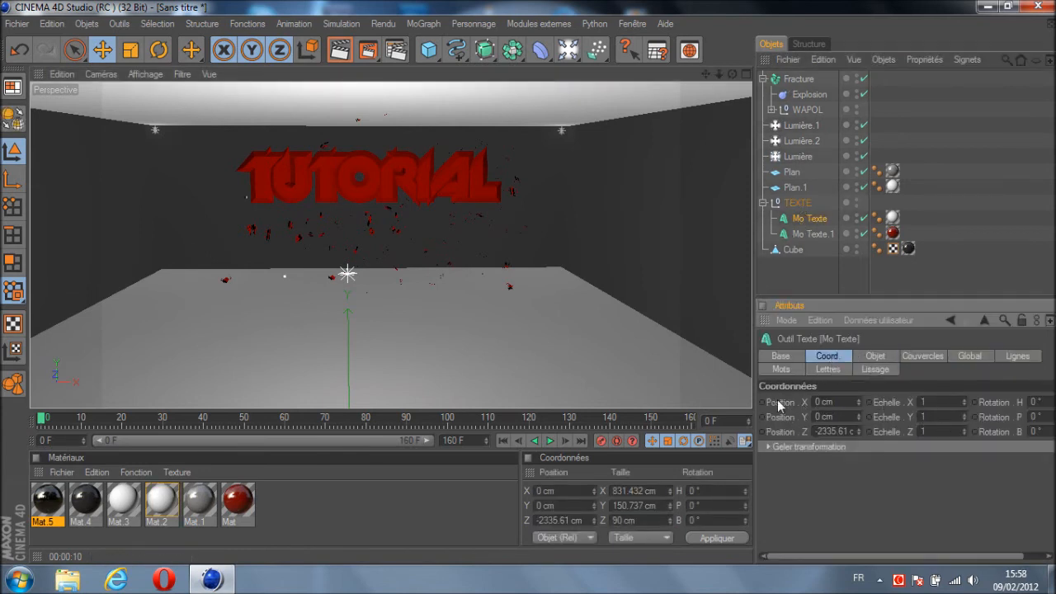
left_click(602, 441)
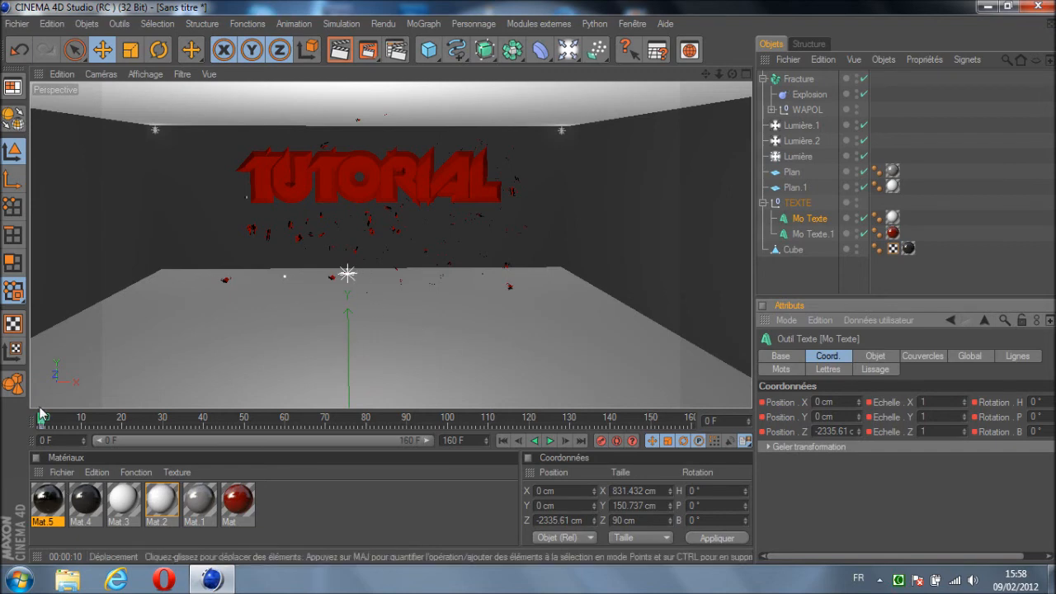
Try to move the white TUTORIAL text along Z back toward its red outline at frame 90
left_click_drag(38, 423, 408, 429)
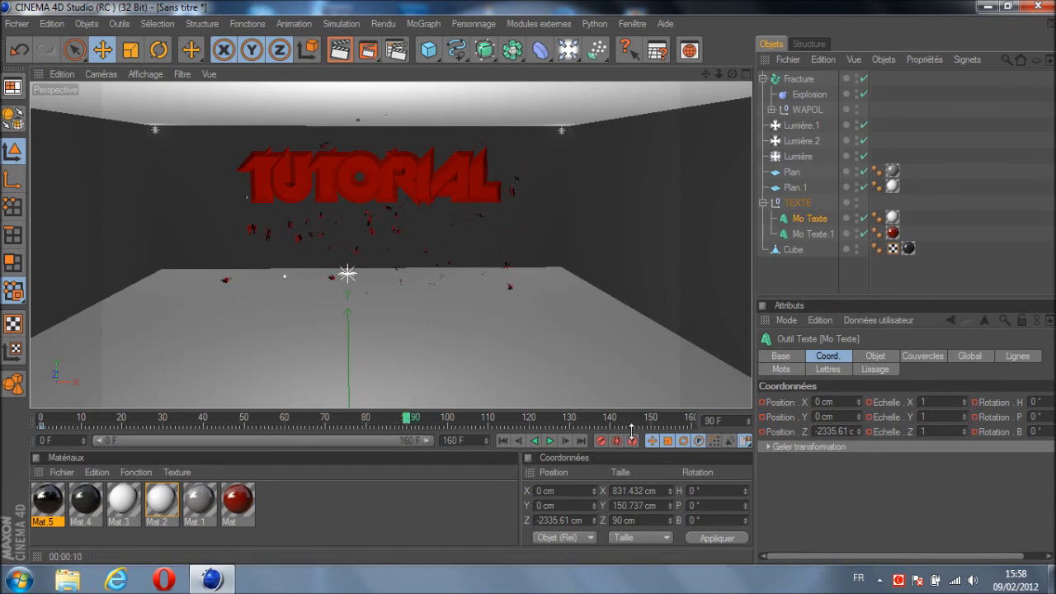
left_click_drag(732, 75, 574, 176)
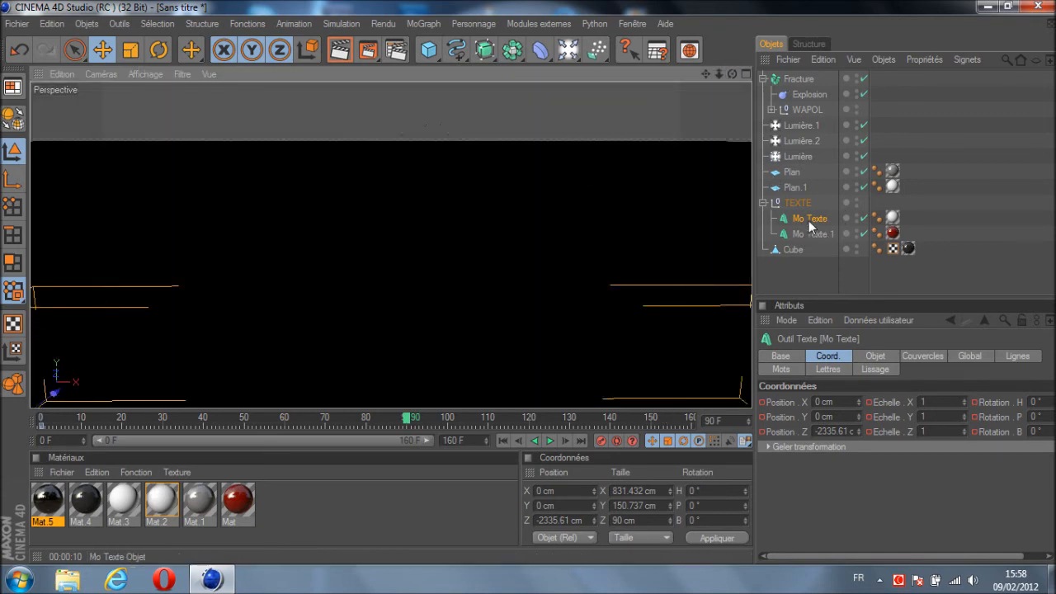
left_click_drag(55, 393, 71, 435)
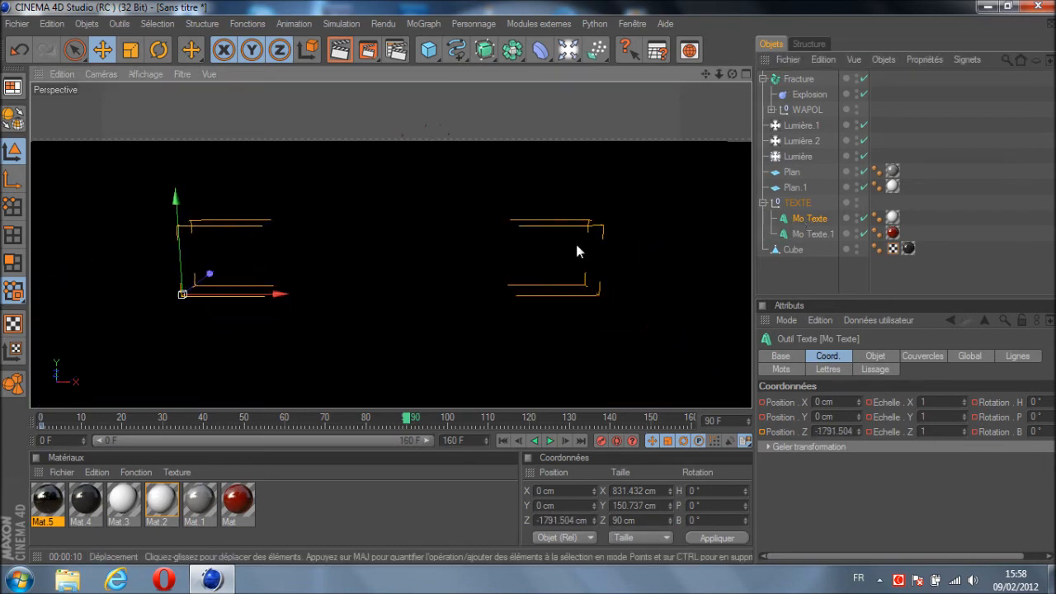
scroll(494, 301, "down", 8)
scroll(446, 333, "down", 2)
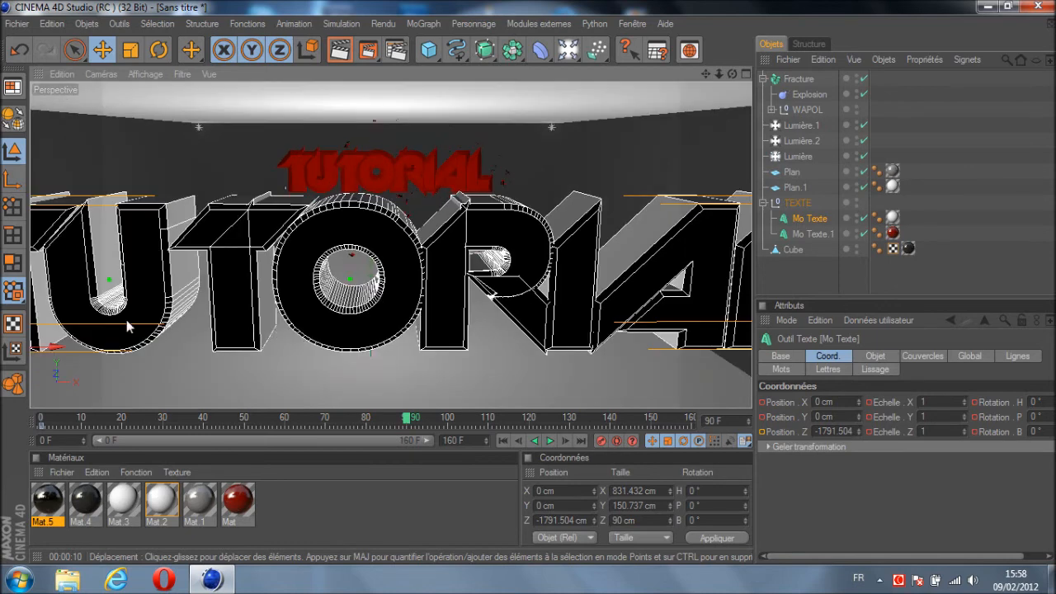
left_click_drag(72, 334, 170, 384)
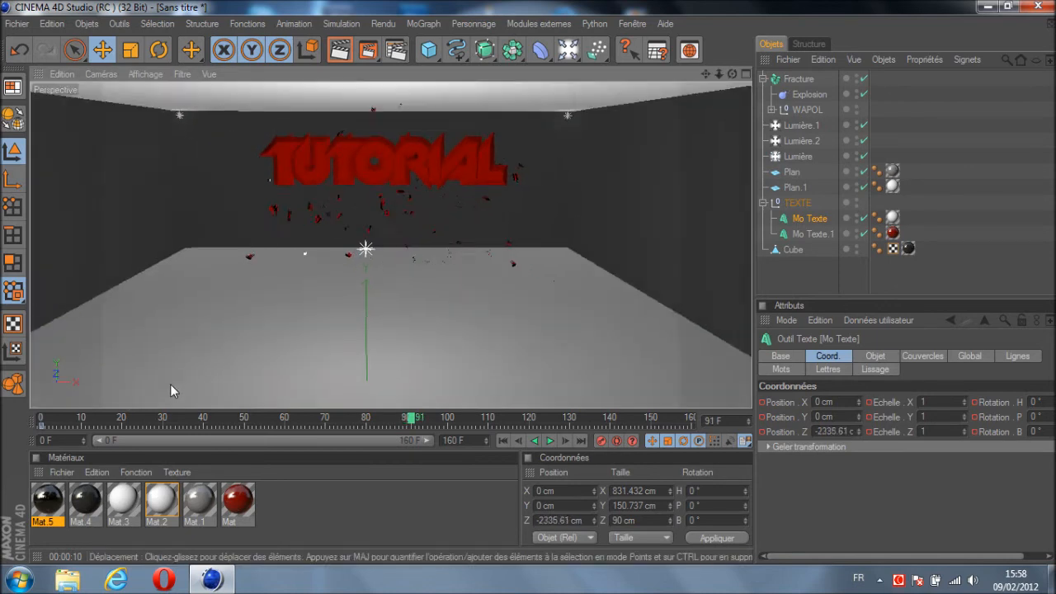
scroll(170, 384, "down", 2)
scroll(170, 385, "up", 1)
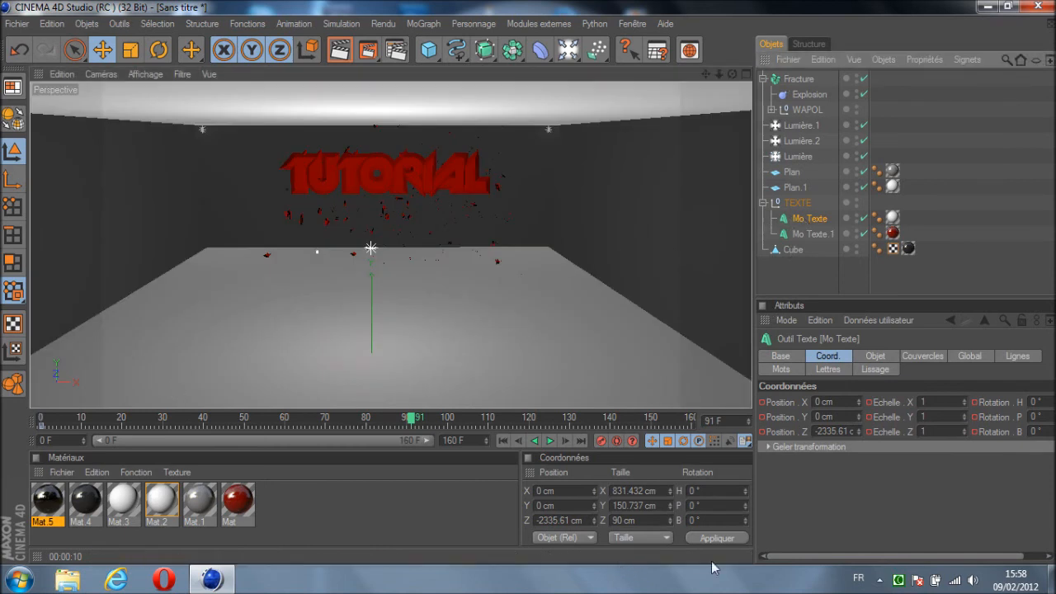
right_click(901, 579)
left_click(841, 470)
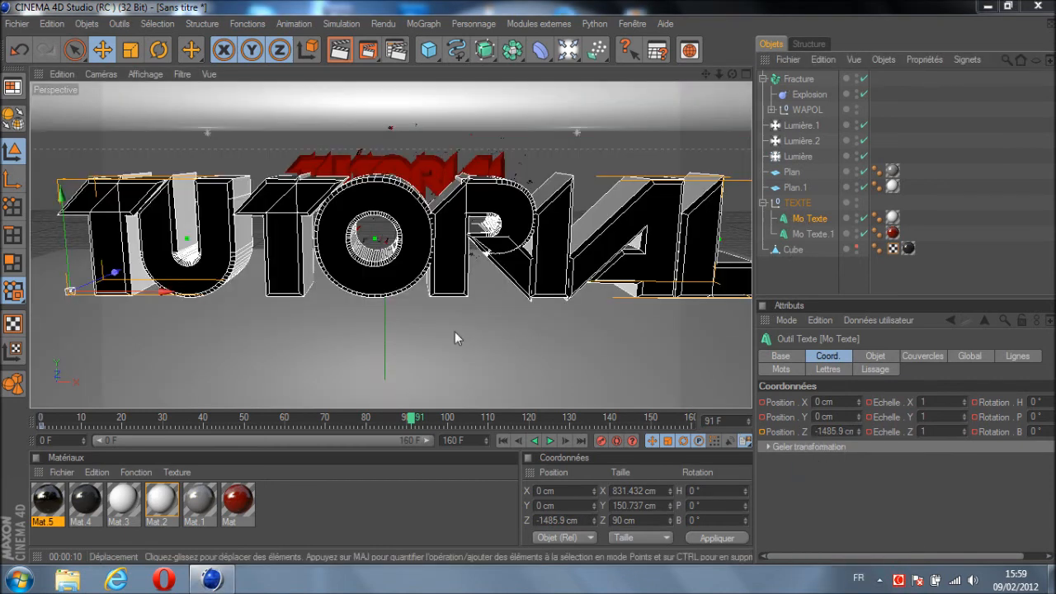
At frame 91, move the white TUTORIAL text back onto its outline at Z about -10 cm and record a keyframe
left_click_drag(113, 277, 240, 218)
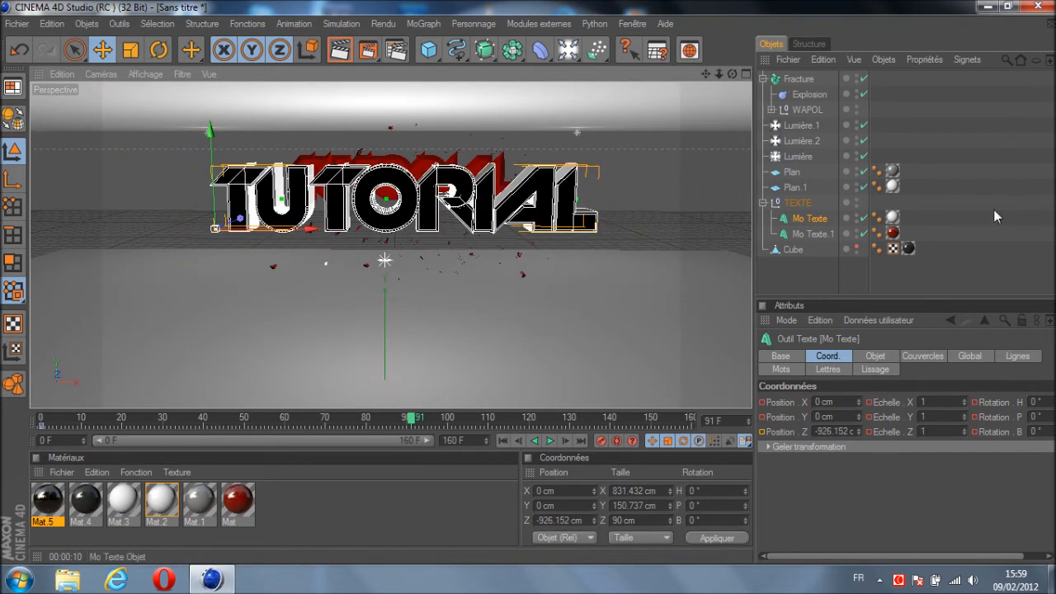
left_click(857, 246)
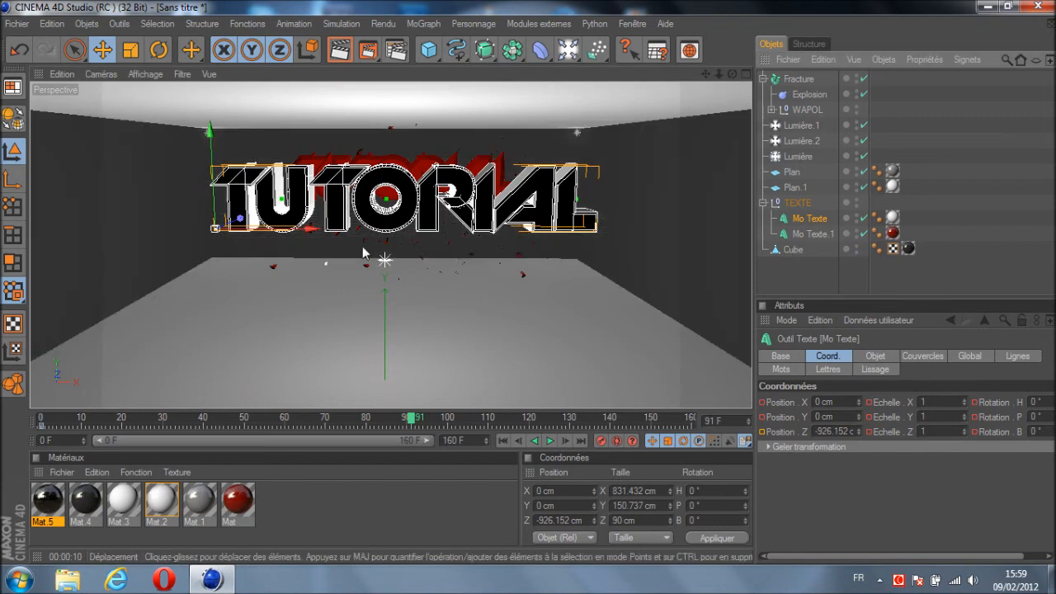
left_click_drag(237, 225, 530, 289)
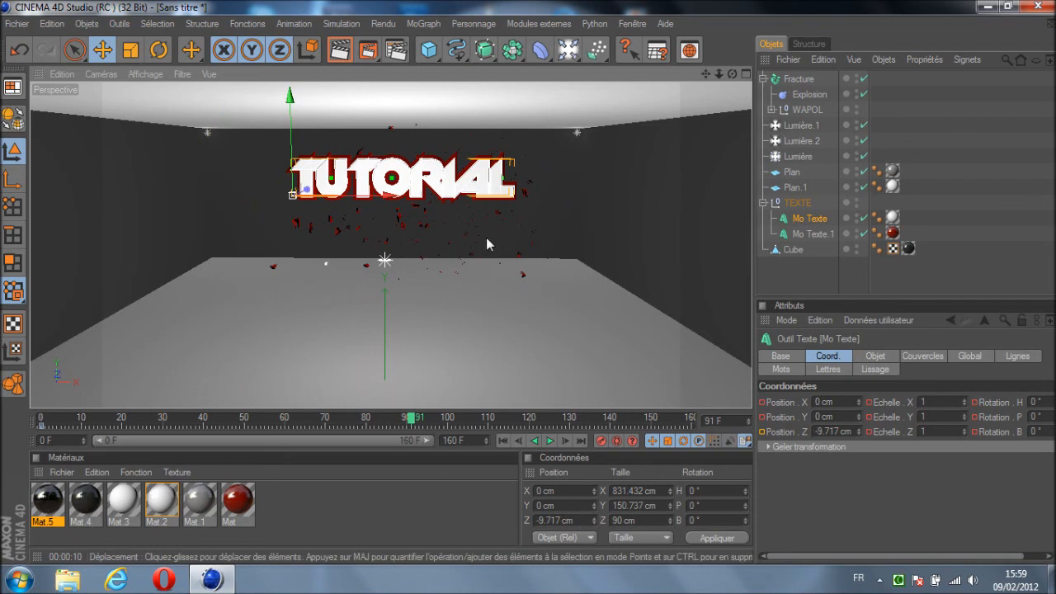
left_click(602, 442)
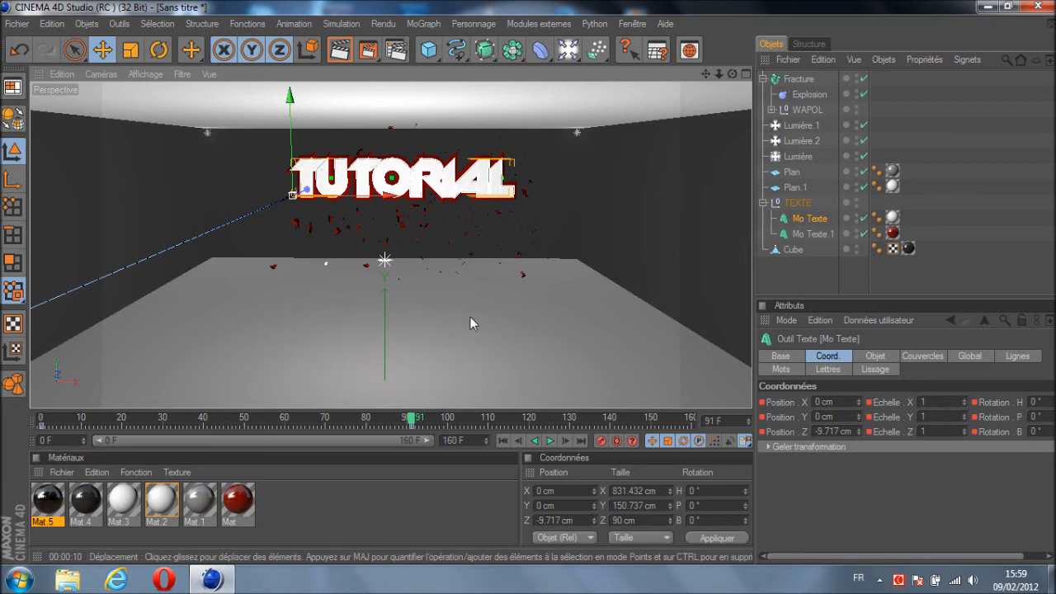
Play back the animation to check the white TUTORIAL text's flight and return to frame 0
left_click(552, 442)
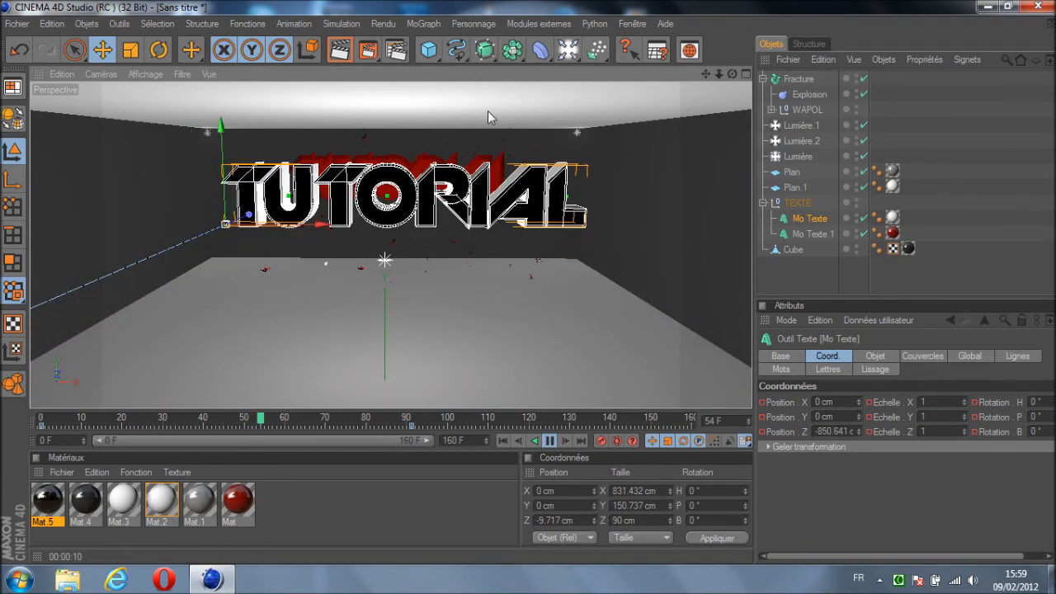
left_click(552, 444)
left_click_drag(497, 425, 43, 423)
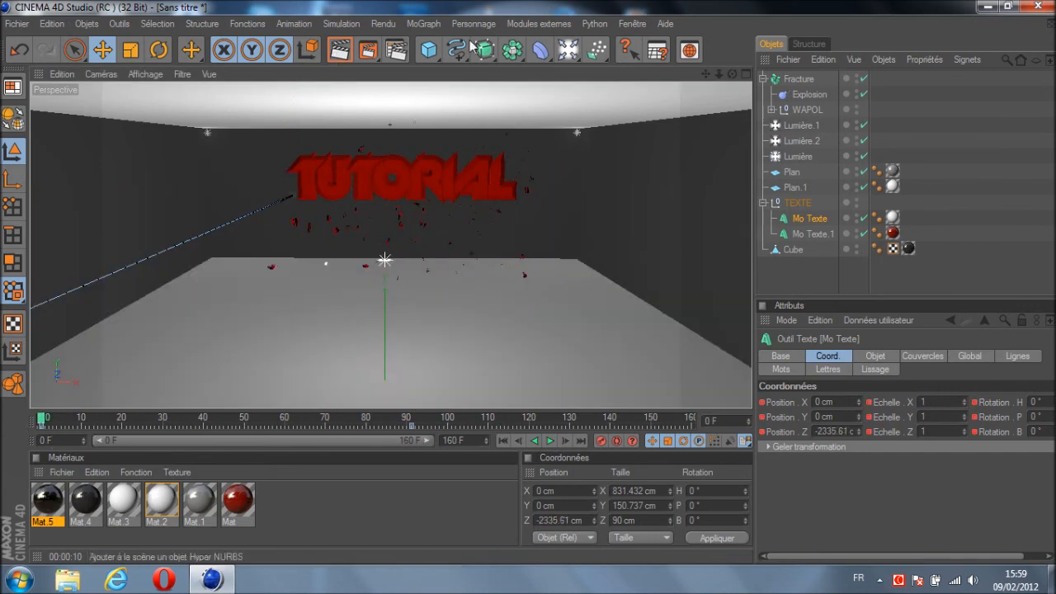
Add a camera, look through it and record its position, scale and rotation keyframe at frame 0
left_click(568, 49)
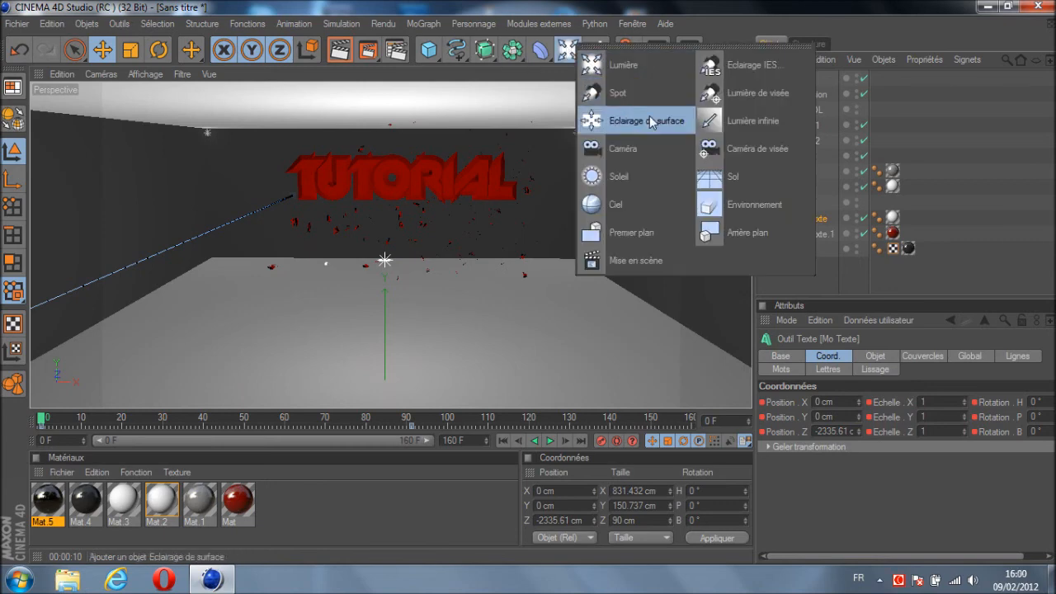
left_click(653, 155)
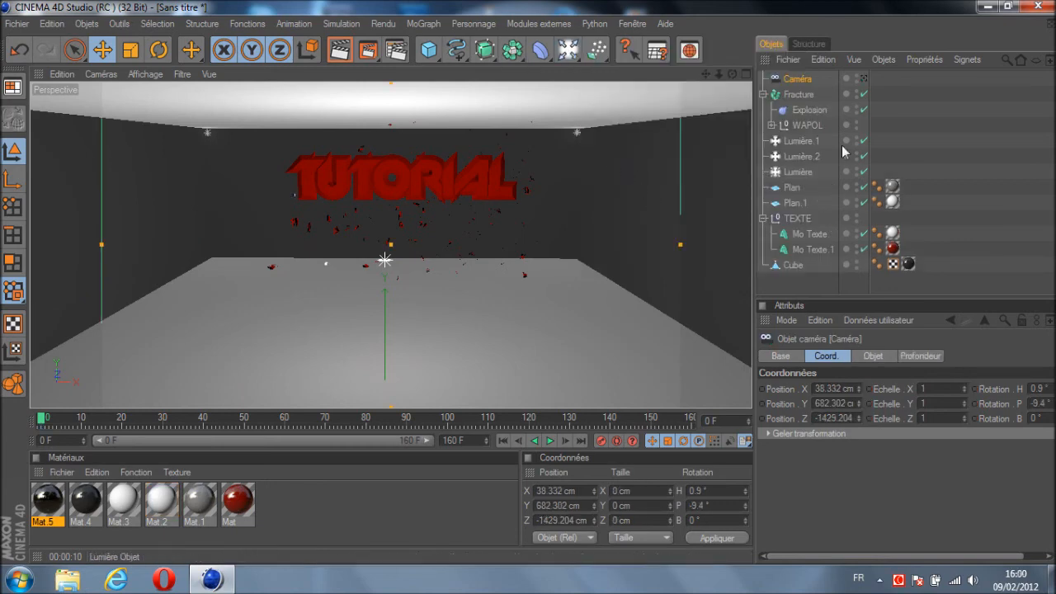
left_click(863, 79)
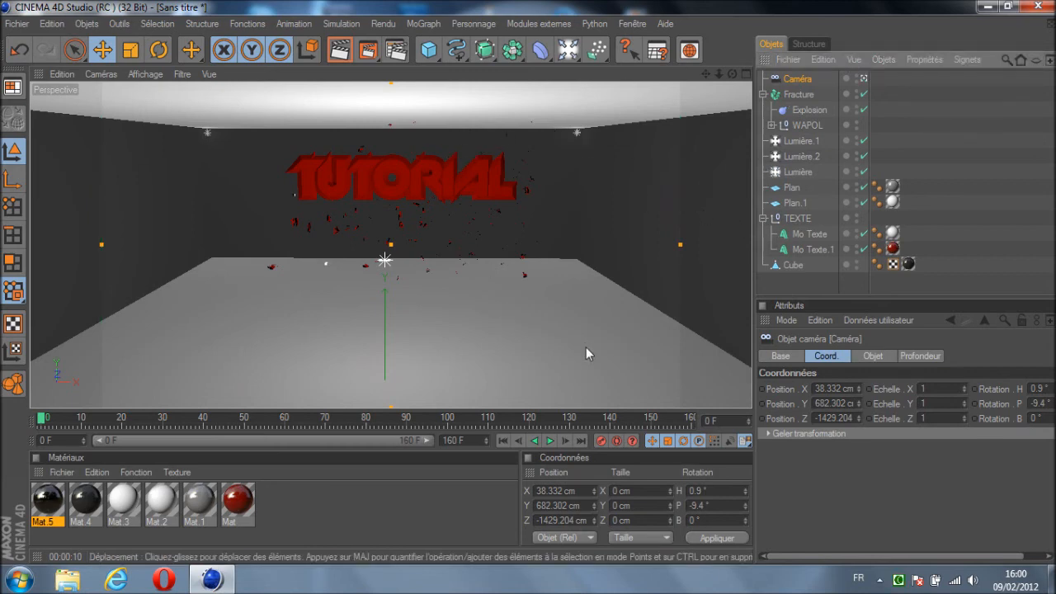
left_click(601, 441)
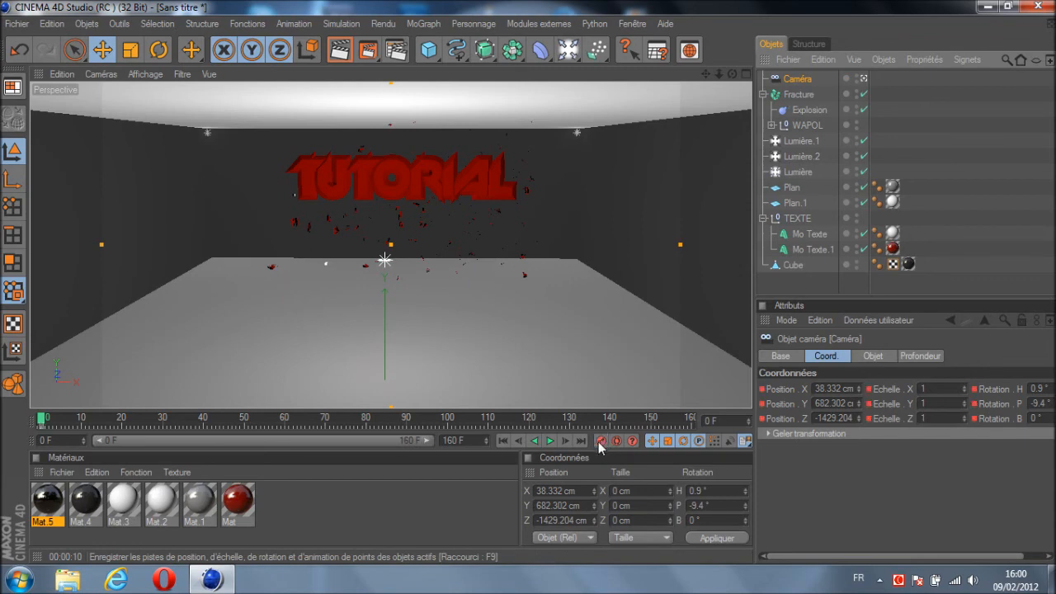
At frame 160, bring the camera slightly closer to the texts, to Z about -1309 cm, and record a keyframe
left_click_drag(39, 427, 690, 420)
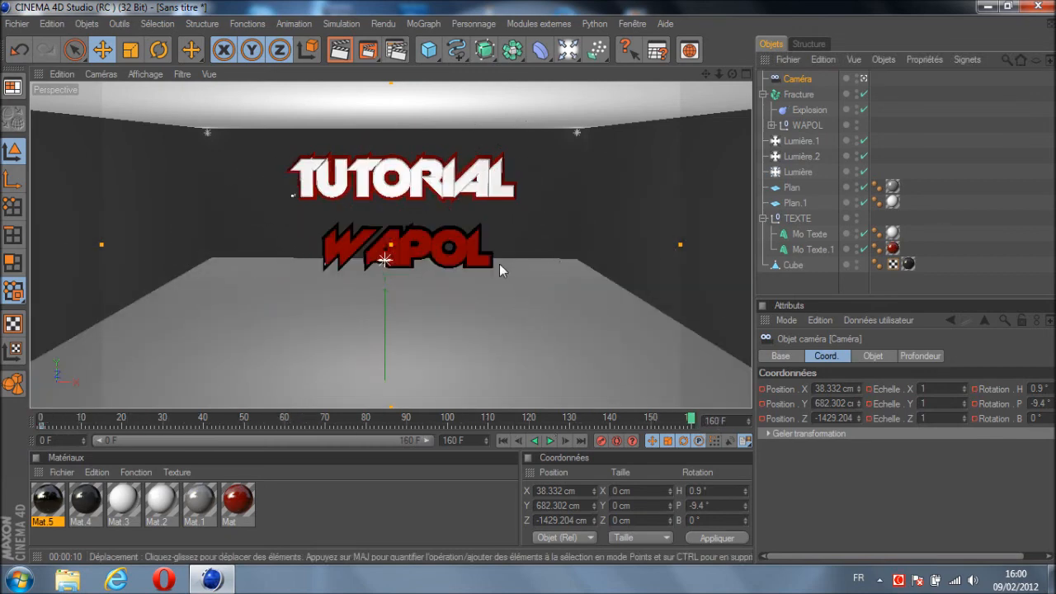
scroll(500, 264, "up", 2)
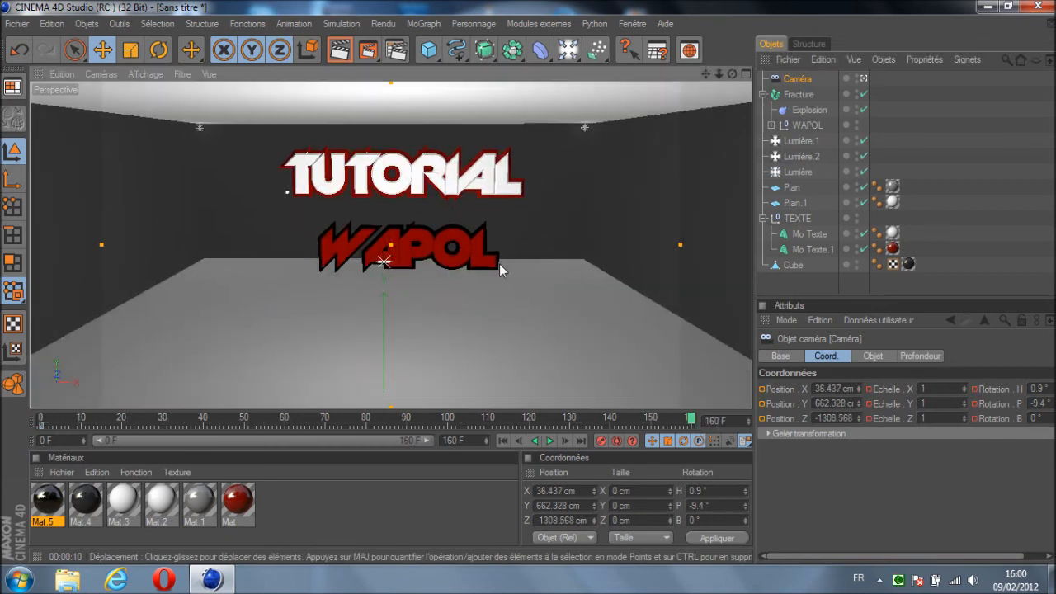
left_click(602, 443)
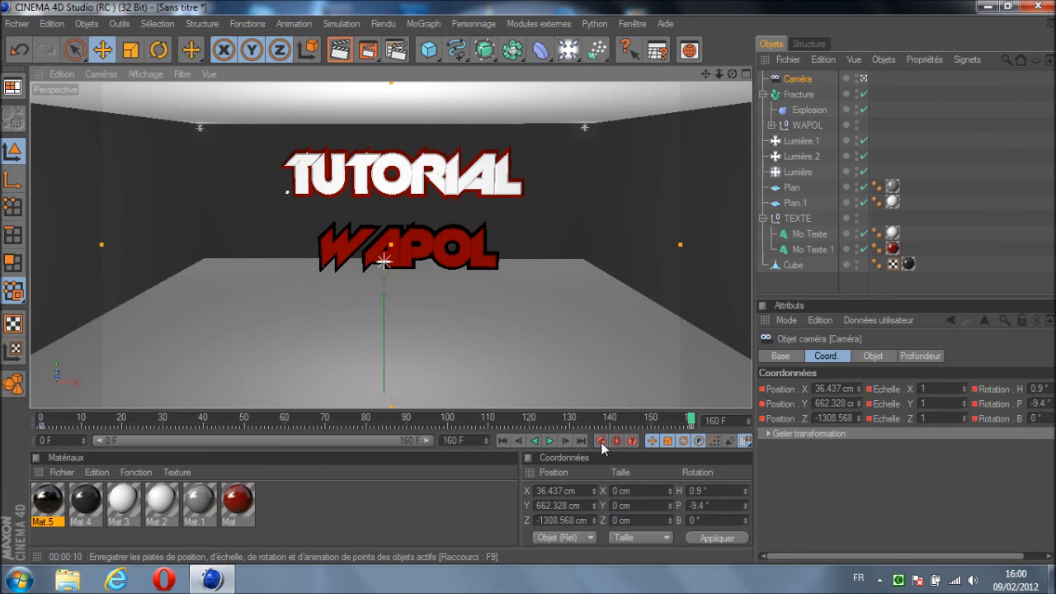
Collapse the TEXTE group and record a position, scale and rotation keyframe for it at frame 100
mouse_move(692, 422)
left_mouse_down()
mouse_move(31, 359)
mouse_move(391, 444)
mouse_move(415, 438)
left_mouse_up()
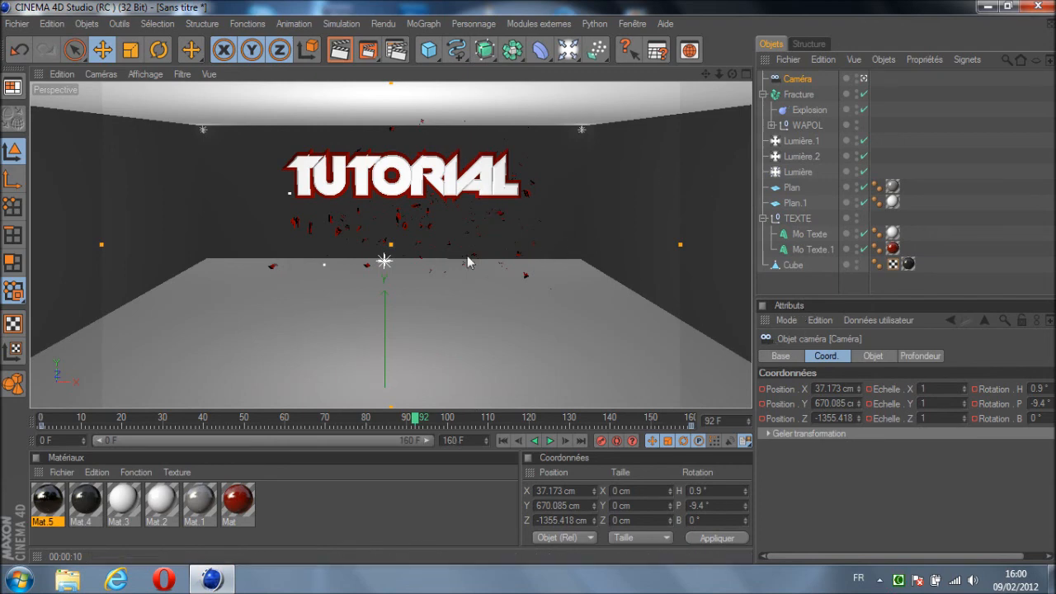
left_click(764, 219)
left_click_drag(418, 425, 449, 431)
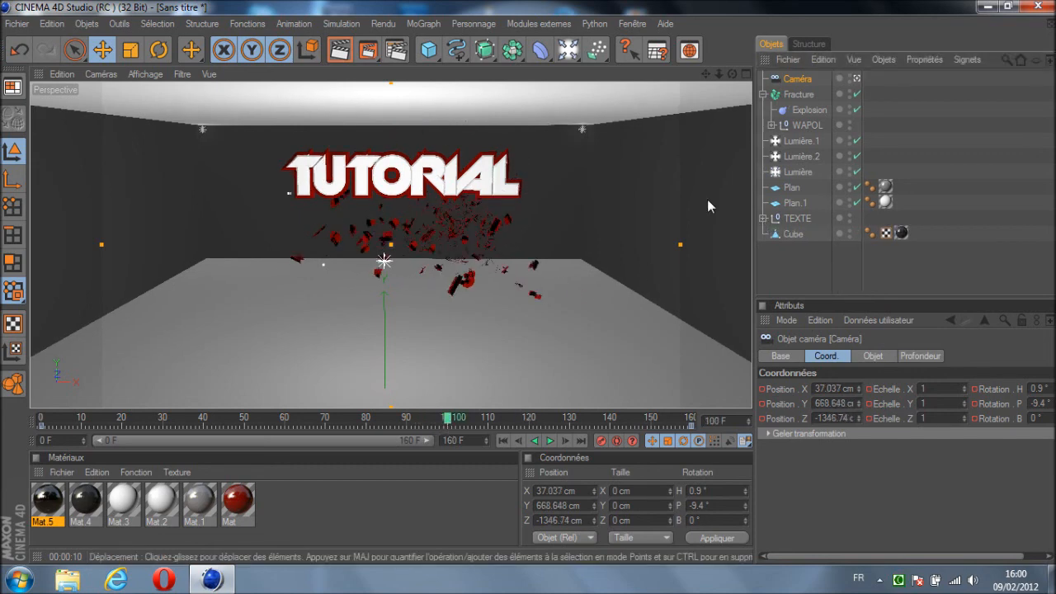
left_click(807, 125)
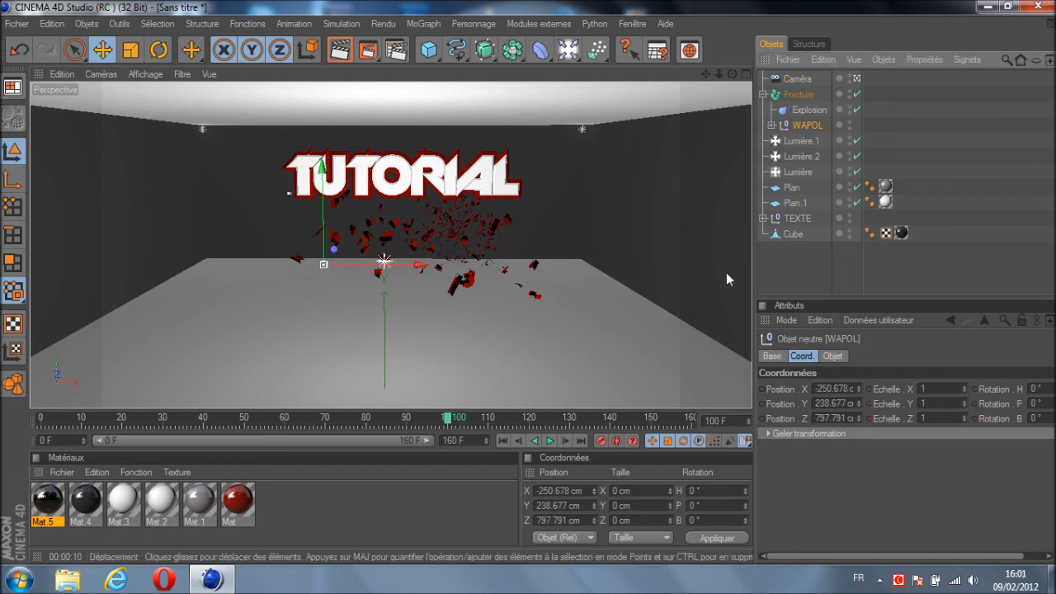
left_click(797, 219)
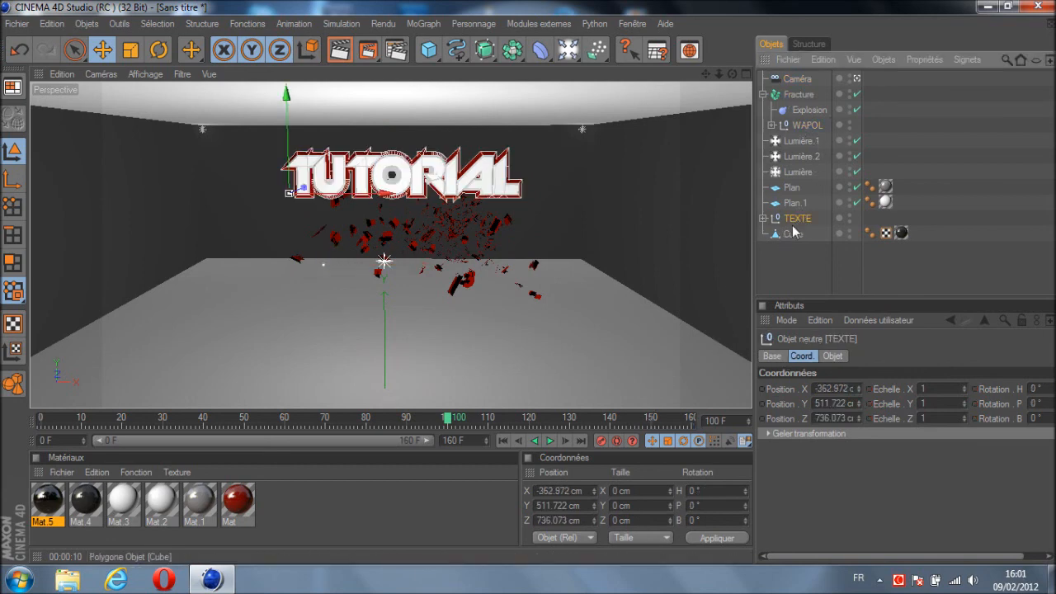
left_click(601, 442)
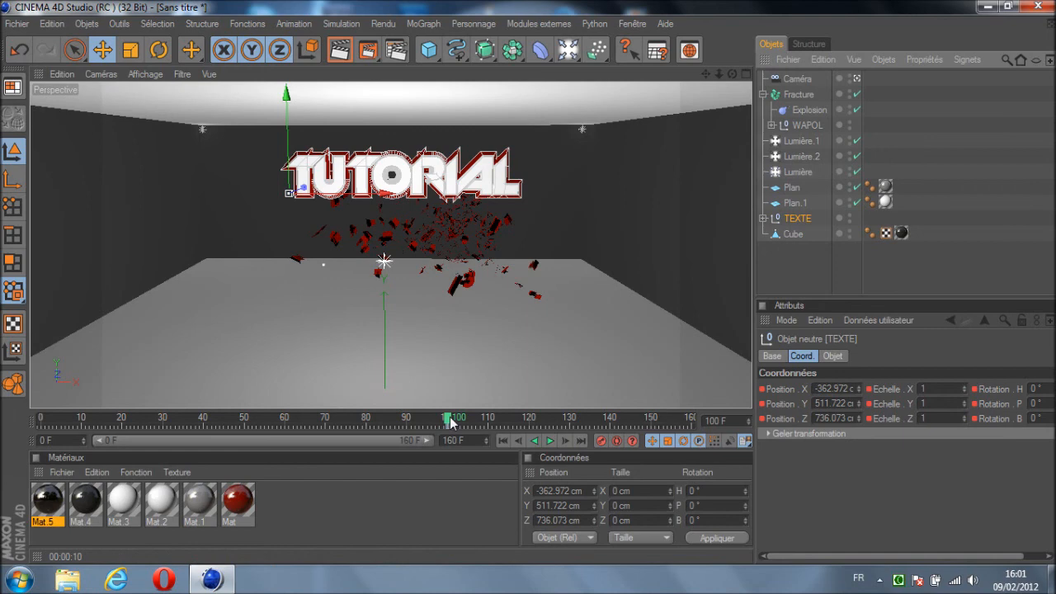
At frame 130, keyframe TEXTE moved to X about -182, Z about -43 cm and rotated to about H 172°, P 174°, B 154°
left_click_drag(451, 423, 570, 425)
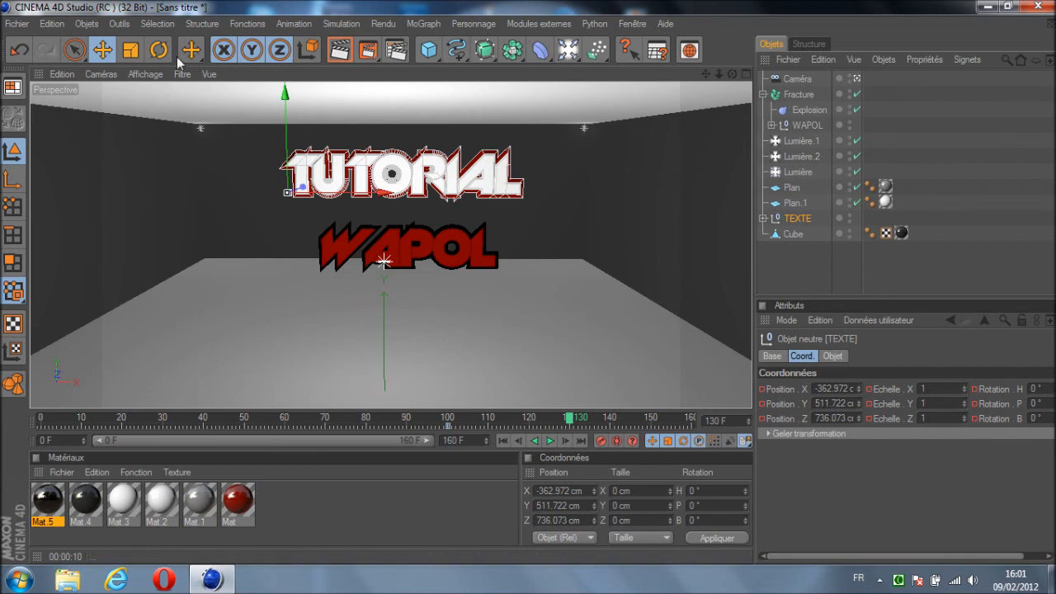
left_click_drag(305, 191, 291, 132)
left_click_drag(272, 216, 356, 216)
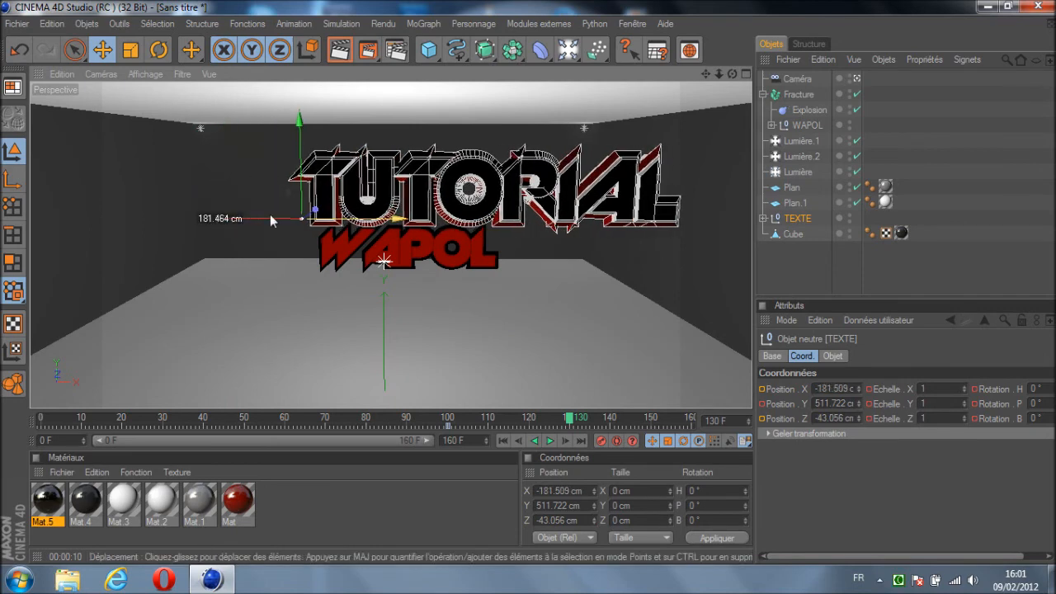
left_click(159, 50)
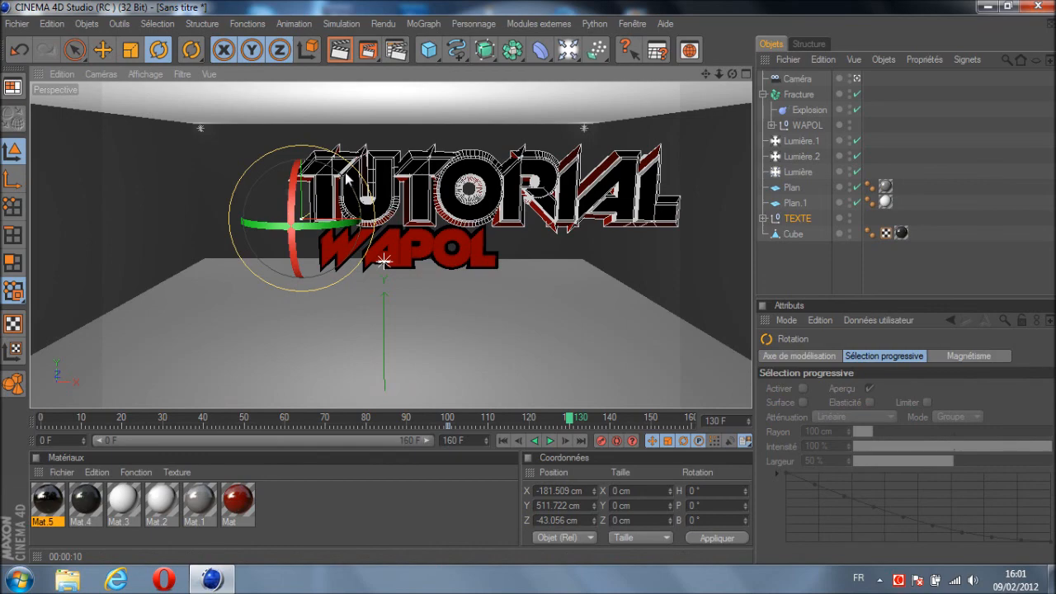
left_click_drag(346, 177, 302, 88)
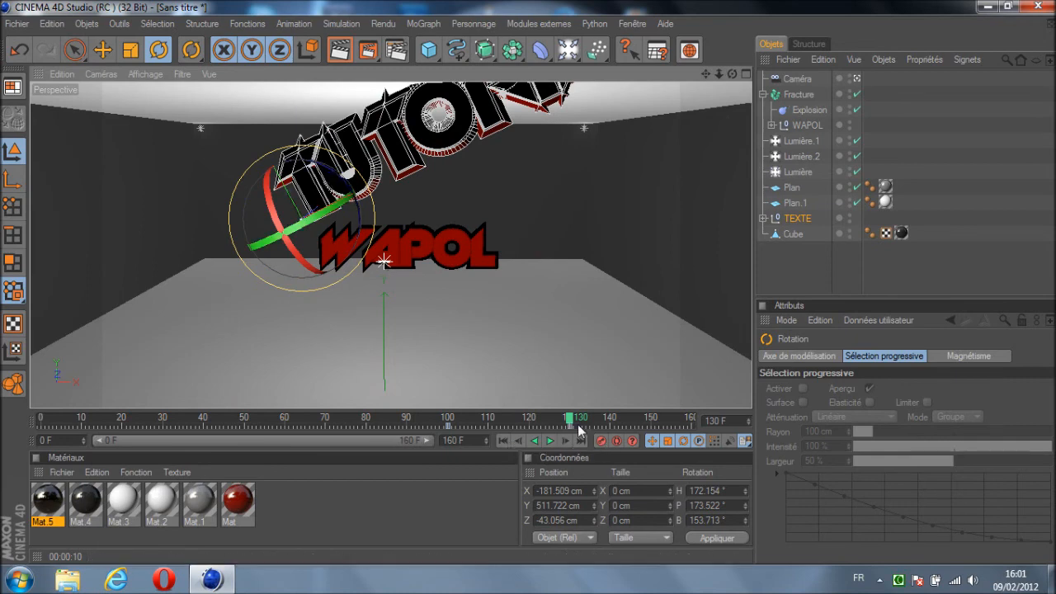
At frame 160, move TEXTE out of view past the camera to X about 45, Y 565, Z -1425 cm and record a keyframe
left_click_drag(572, 422, 707, 418)
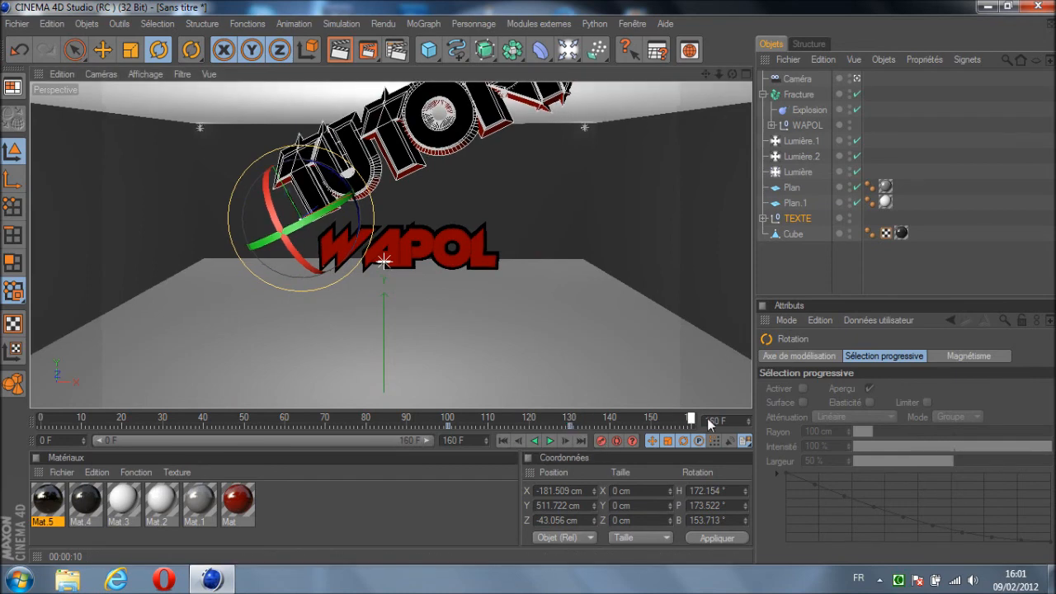
left_click(104, 51)
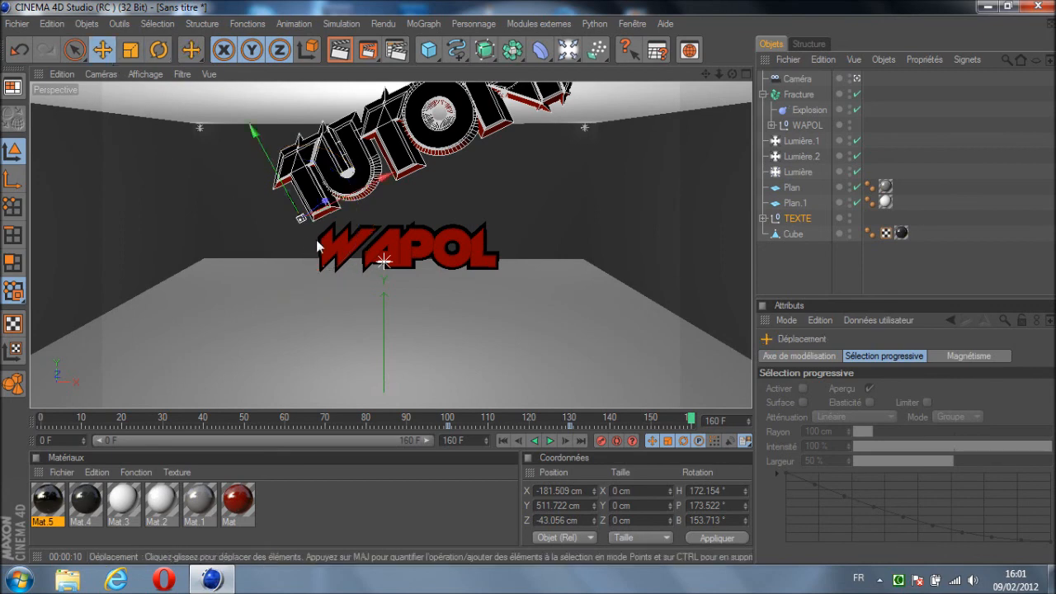
left_click_drag(330, 207, 533, 287)
left_click_drag(349, 194, 529, 295)
left_click_drag(355, 235, 529, 289)
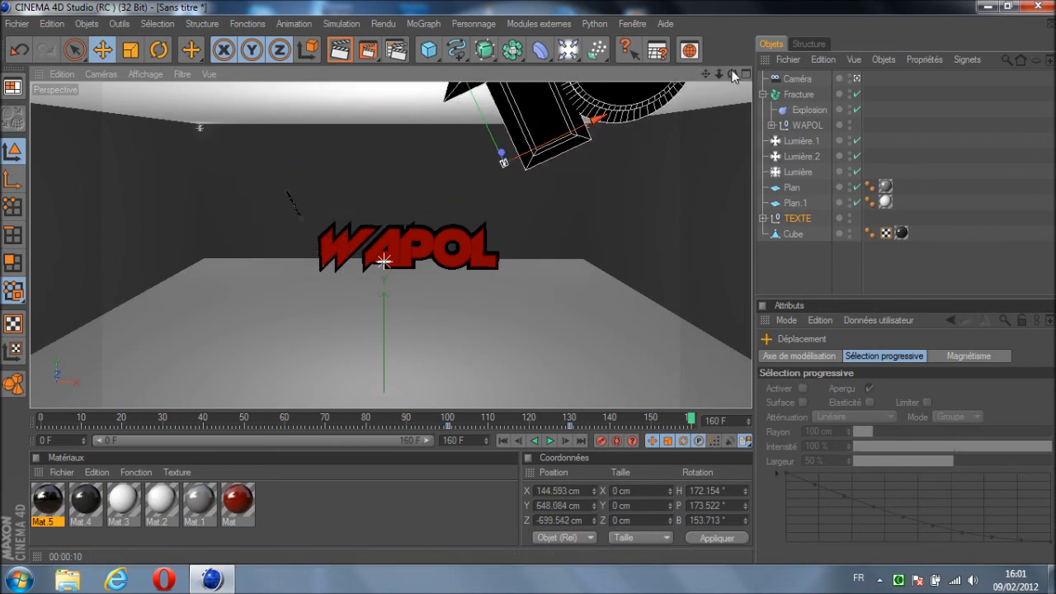
left_click_drag(530, 281, 529, 282)
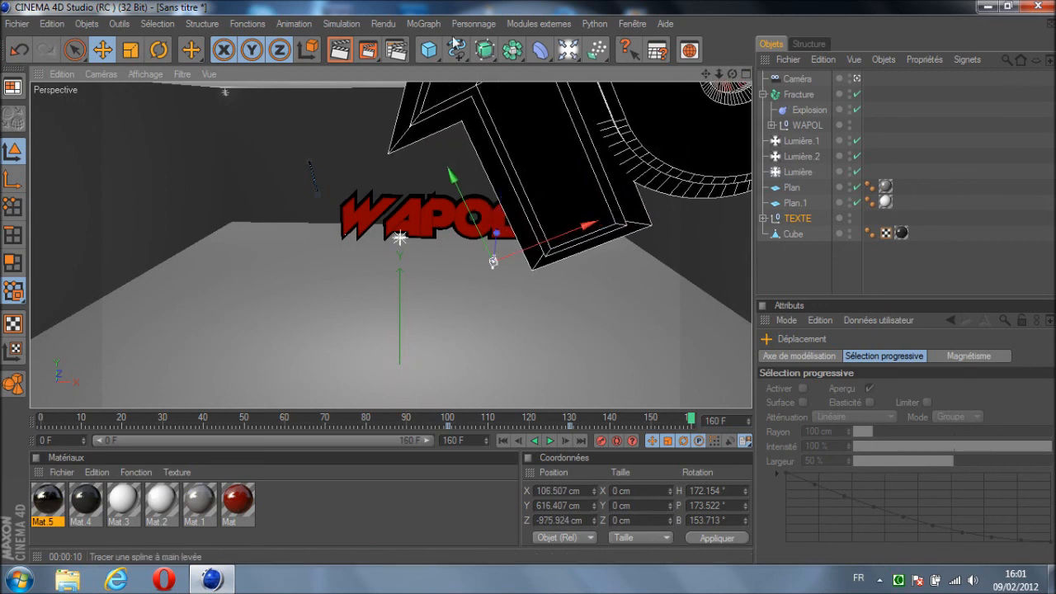
left_click_drag(732, 75, 529, 284)
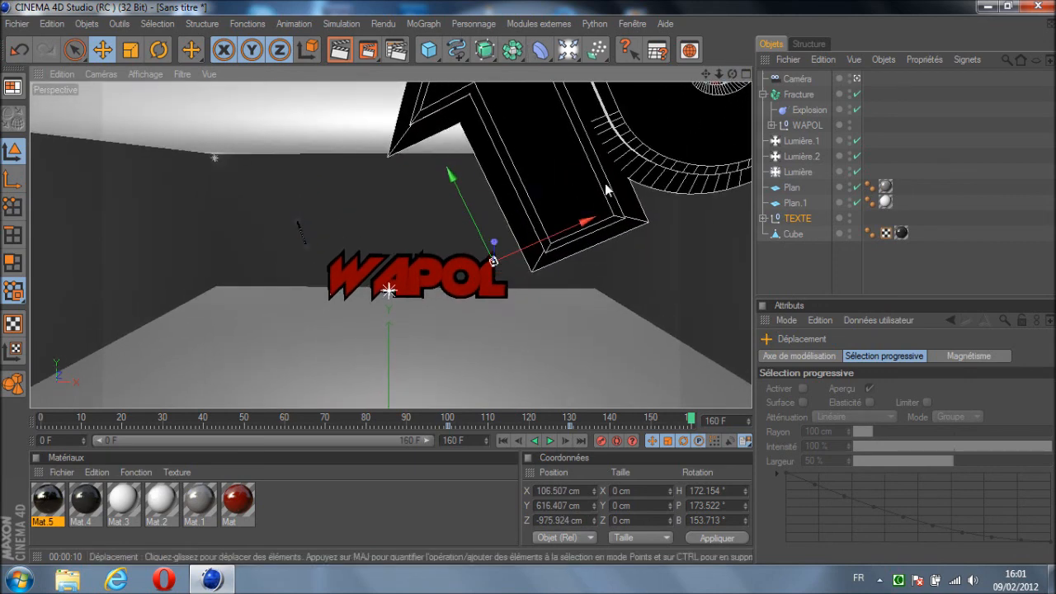
left_click_drag(501, 245, 484, 156)
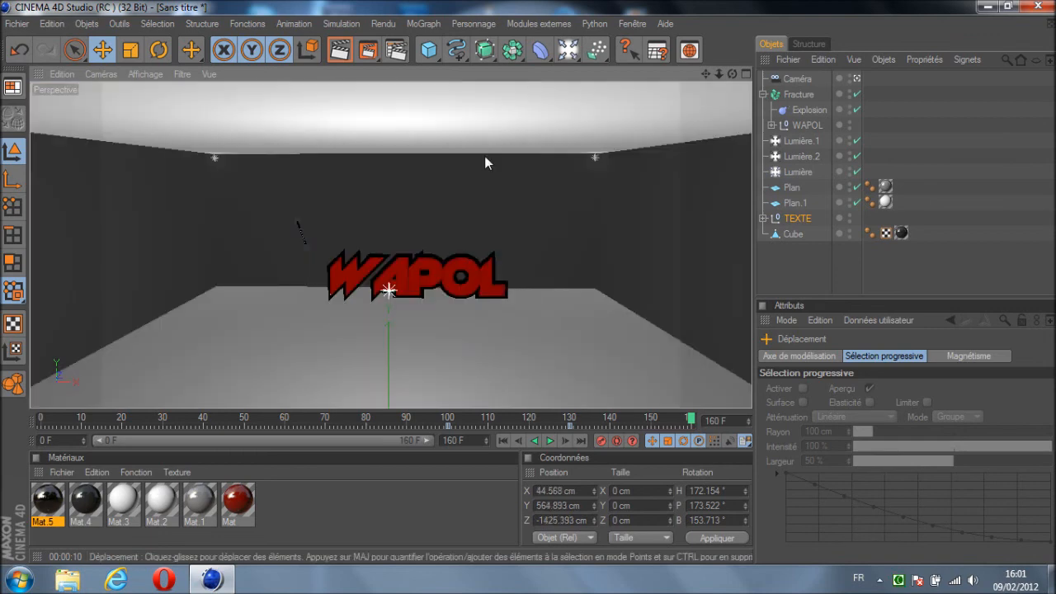
left_click(602, 441)
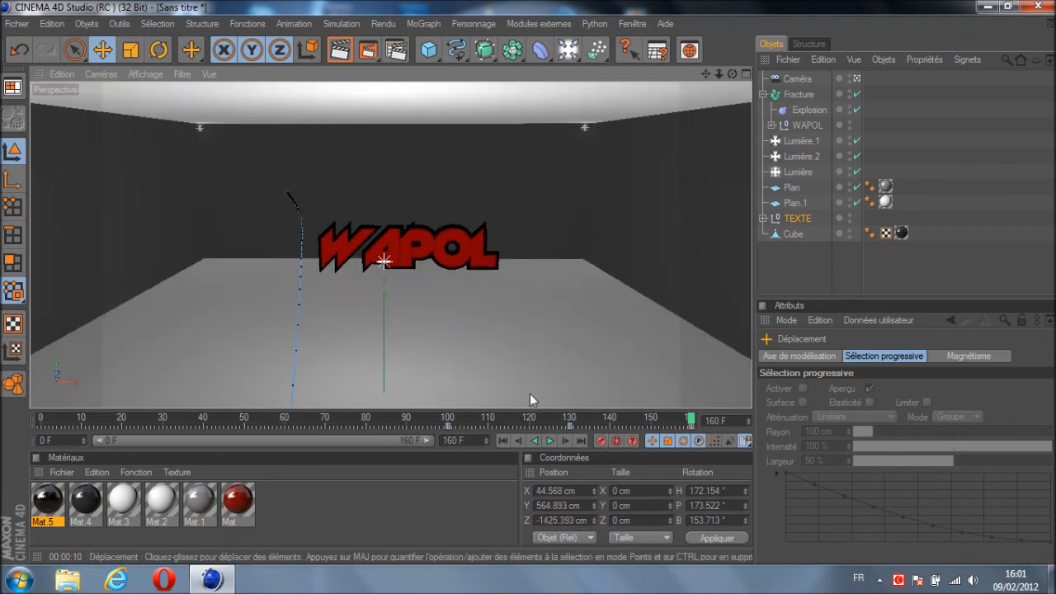
Play back the animation with the TEXTE exit movement and return to frame 0
left_click(550, 442)
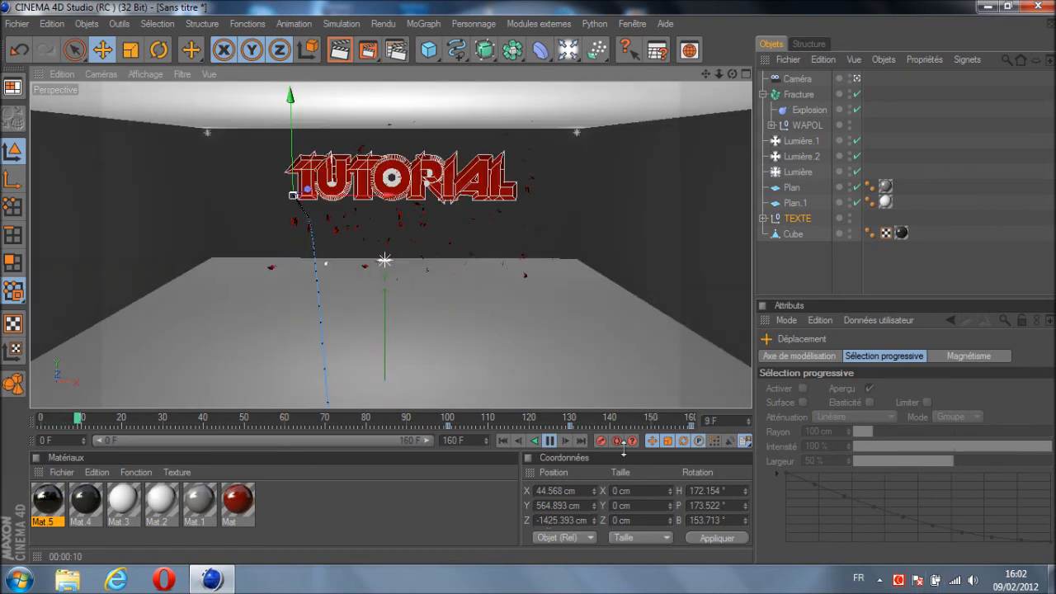
left_click(550, 442)
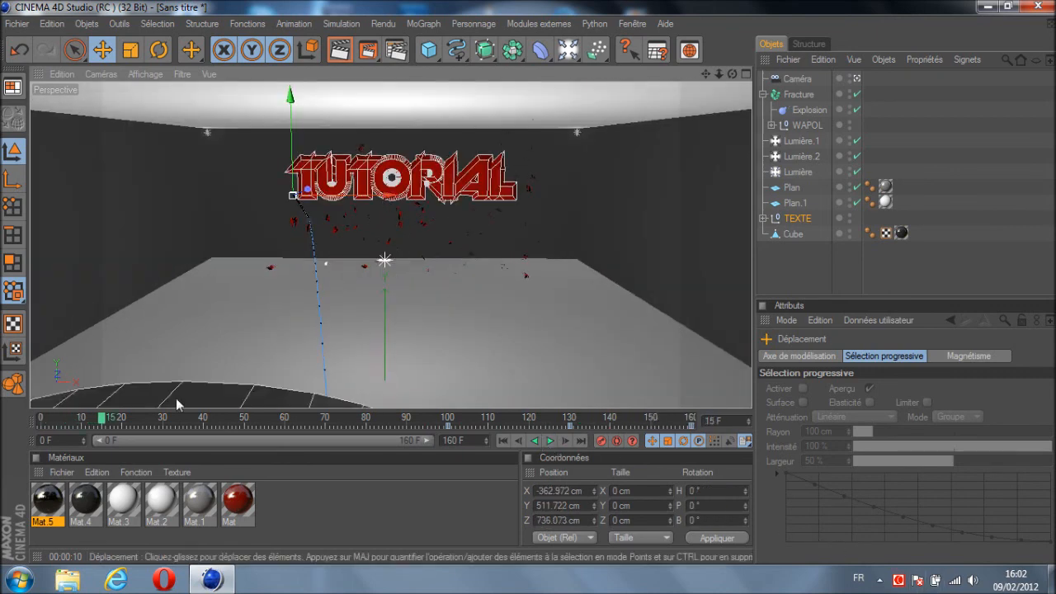
left_click_drag(132, 421, 37, 422)
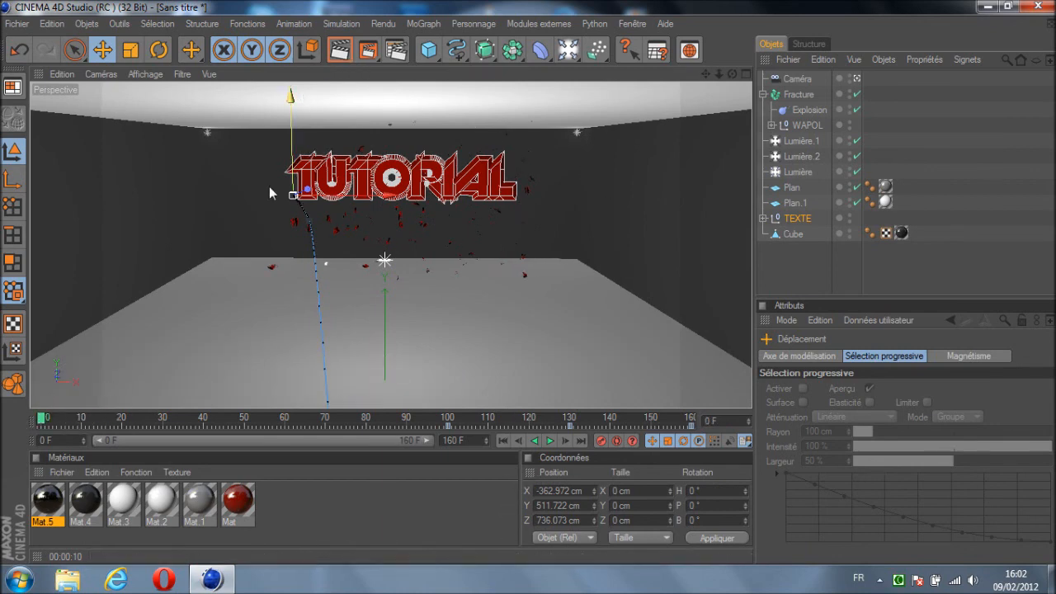
Check the TEXTE movement between frames 91 and 110 and render a preview of the view at frame 101
left_click(413, 422)
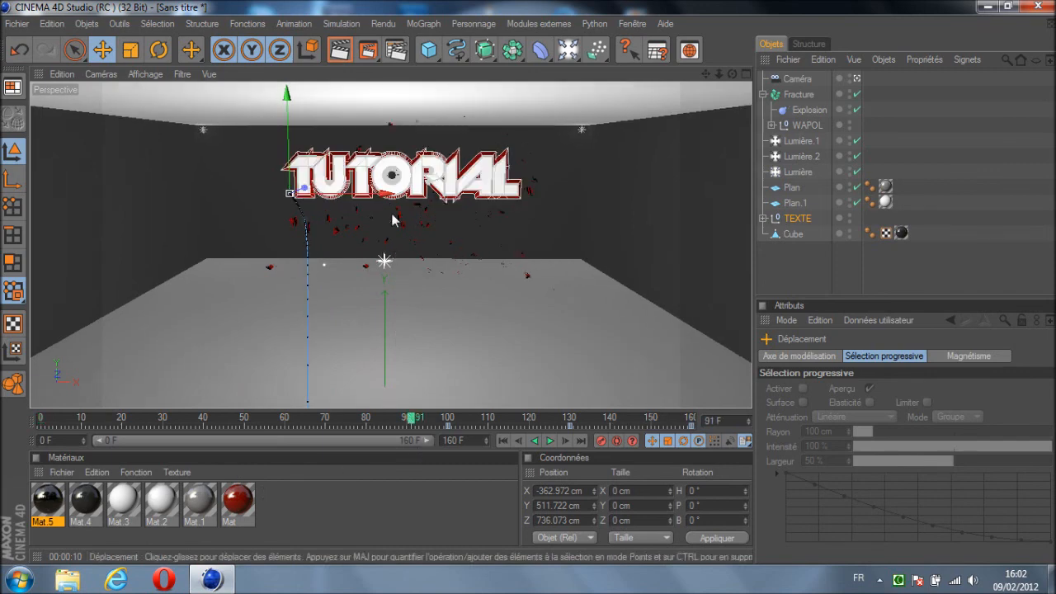
left_click(448, 420)
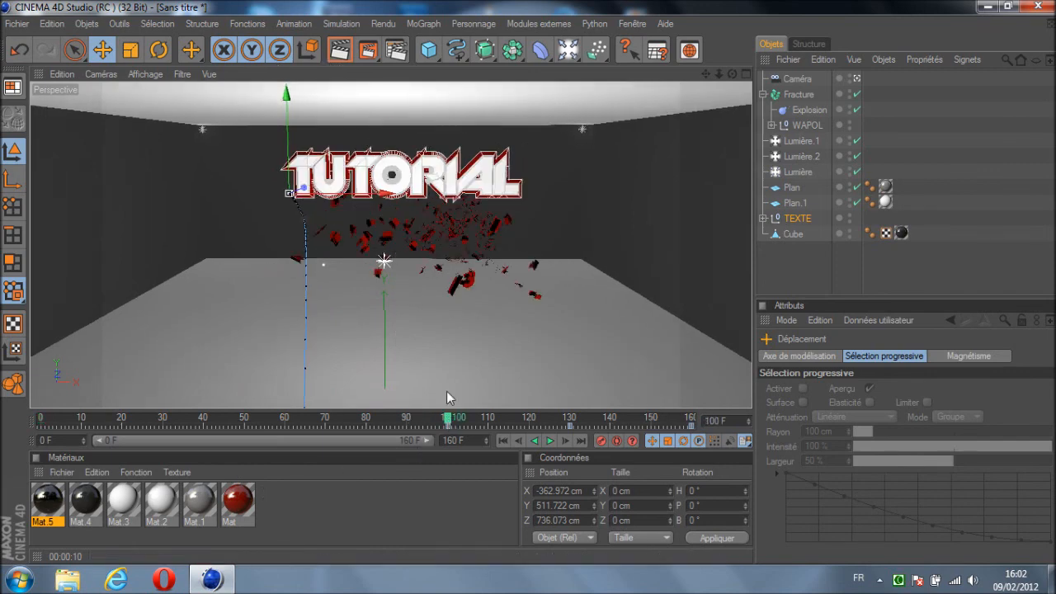
left_click(488, 420)
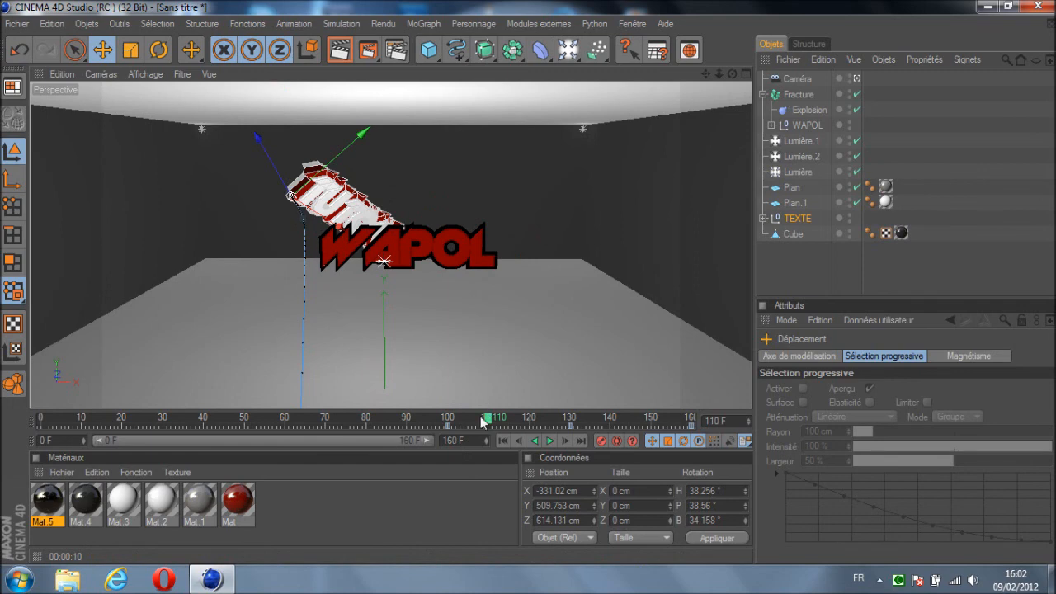
left_click_drag(490, 421, 451, 421)
left_click(341, 51)
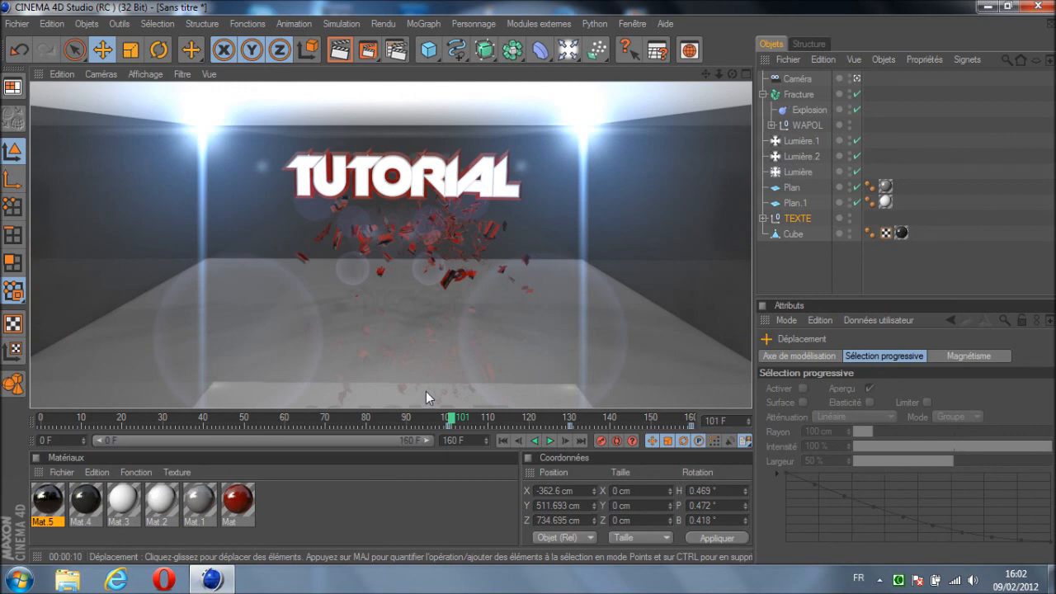
left_click(473, 293)
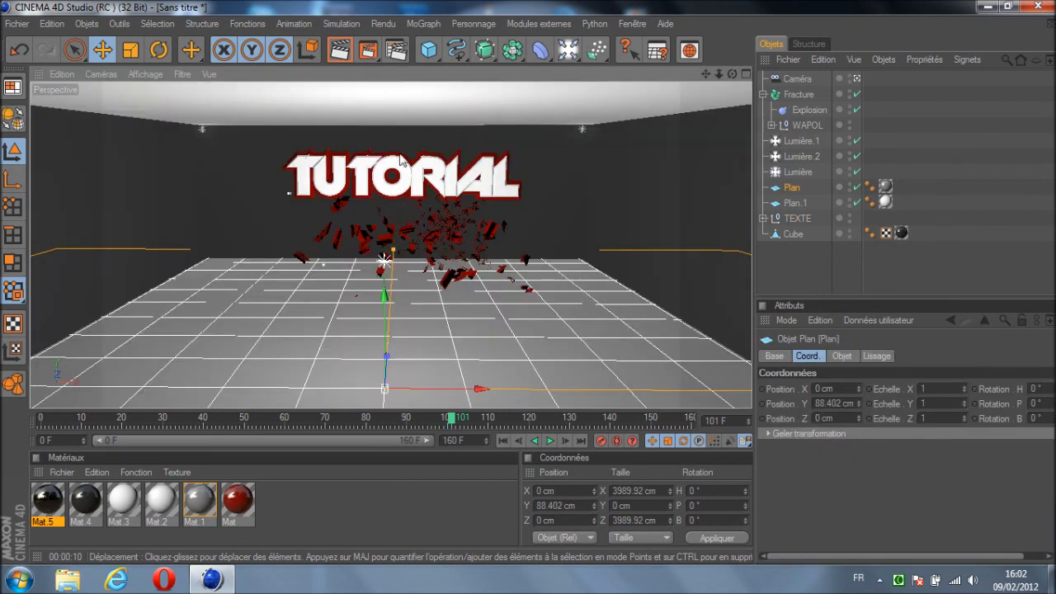
In the render settings, set Anti-Aliasing to Au mieux with a minimum level of 2x2
left_click(396, 52)
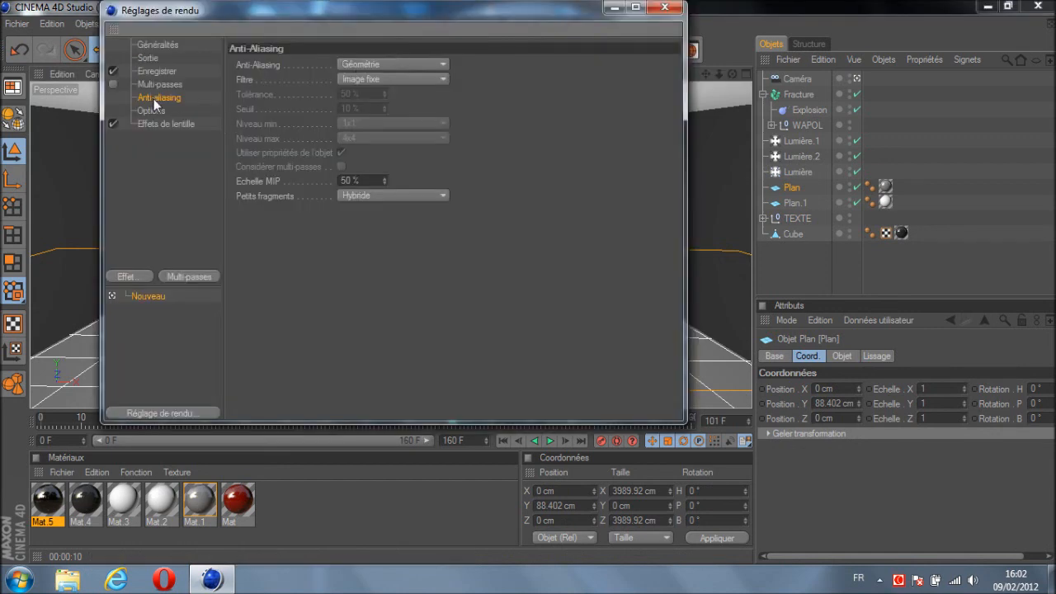
left_click(375, 64)
left_click(379, 105)
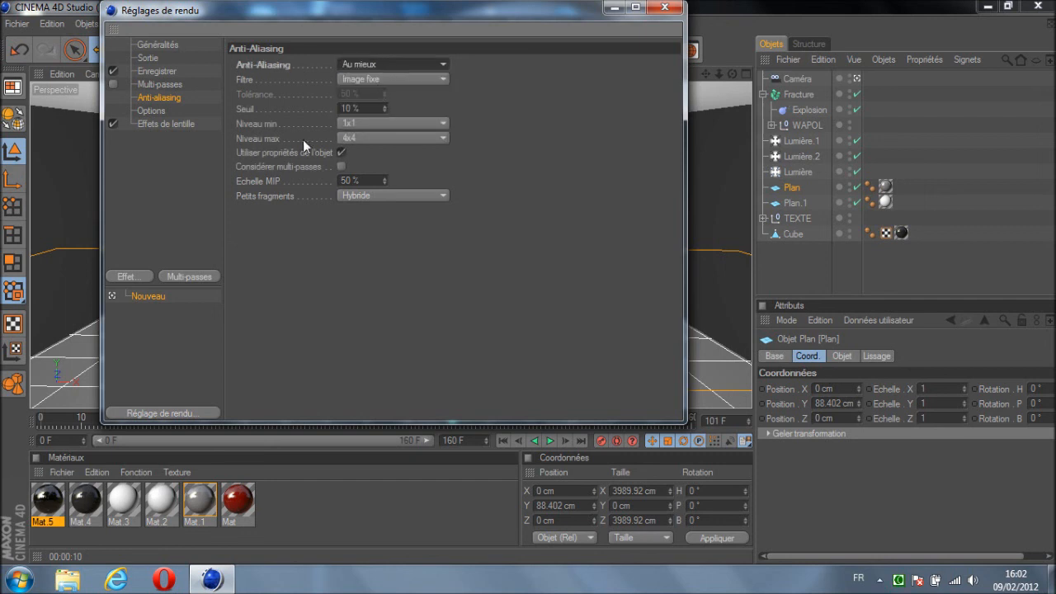
left_click(369, 124)
left_click(371, 146)
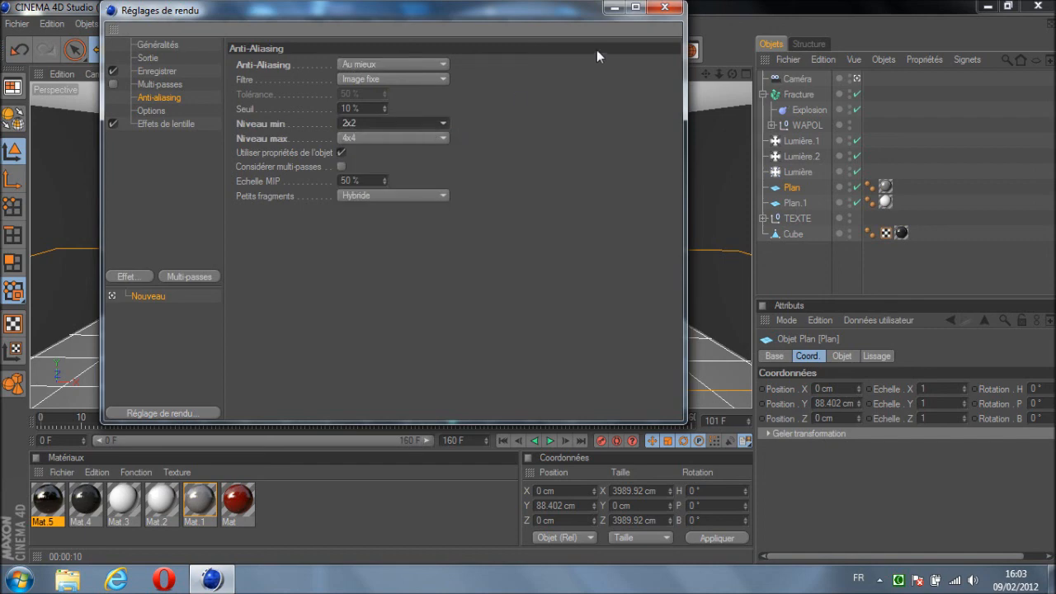
left_click(666, 8)
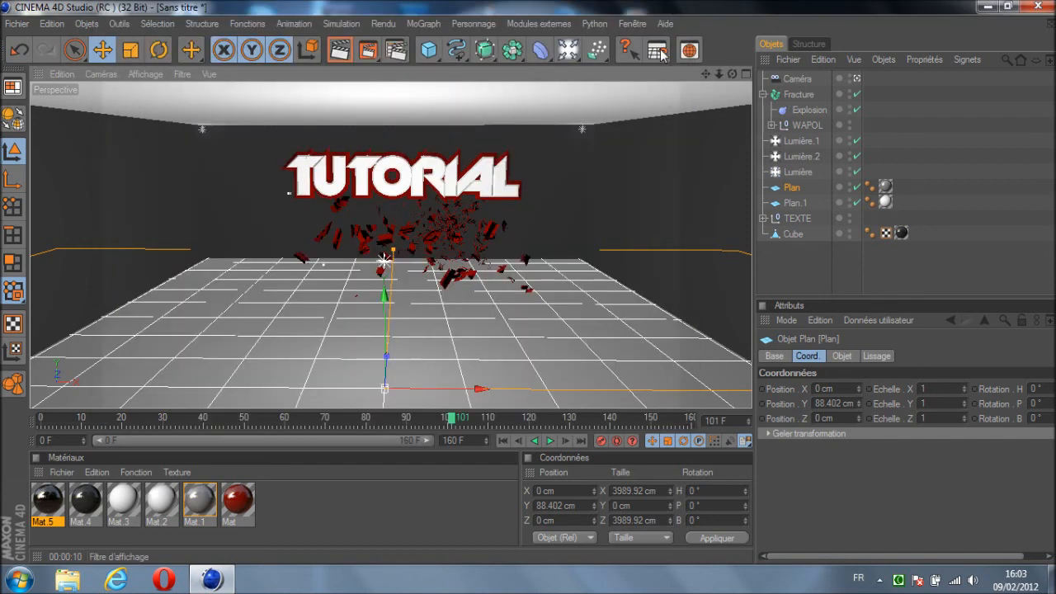
left_click_drag(732, 76, 529, 282)
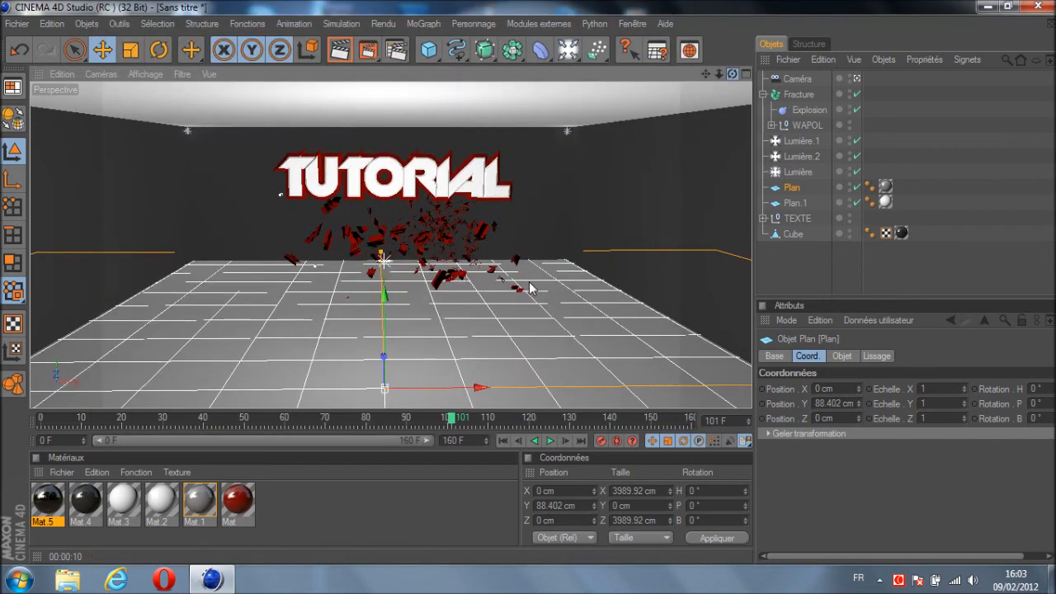
right_click(900, 581)
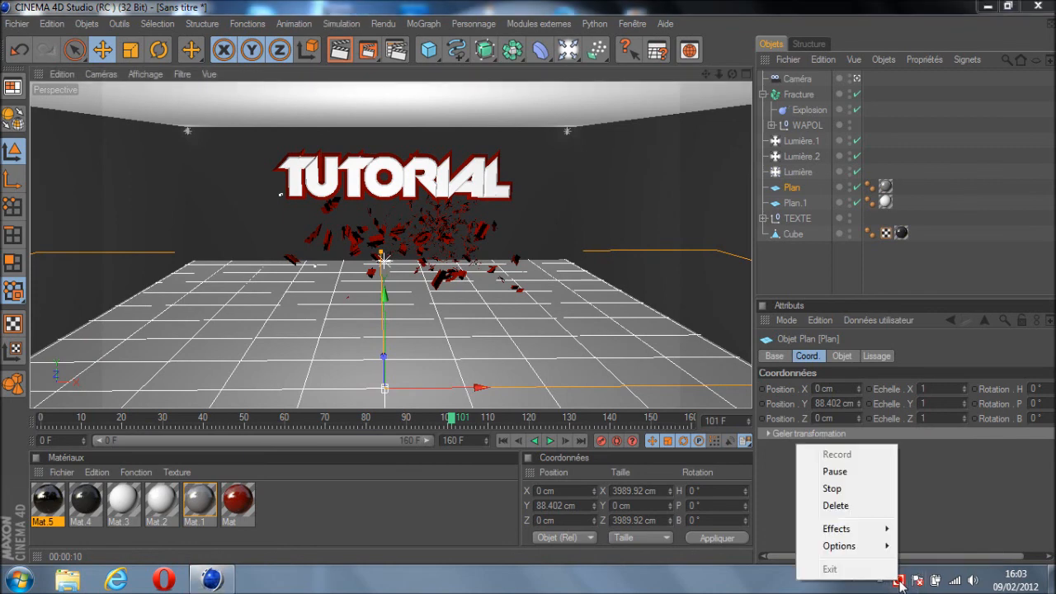